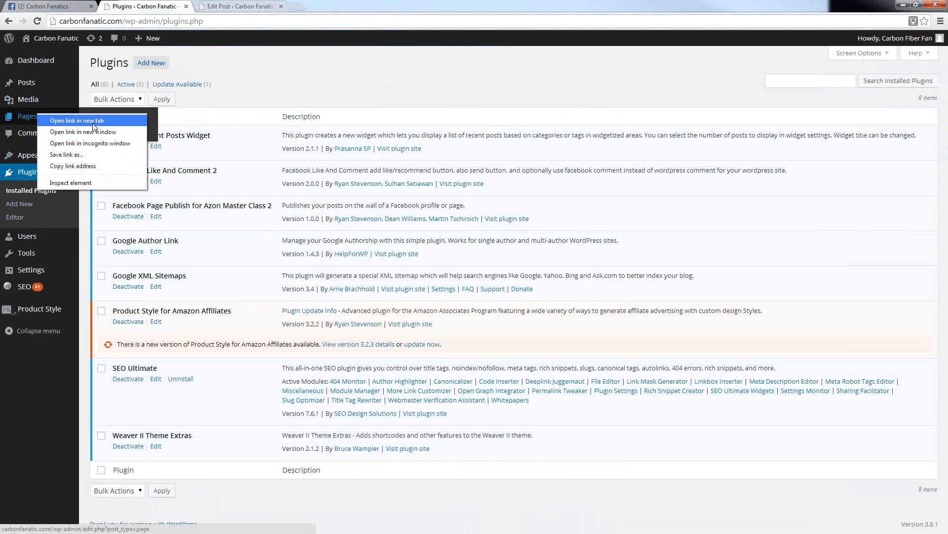
Step: Open the site's list of pages in a new browser tab and switch to it
click(96, 121)
click(253, 5)
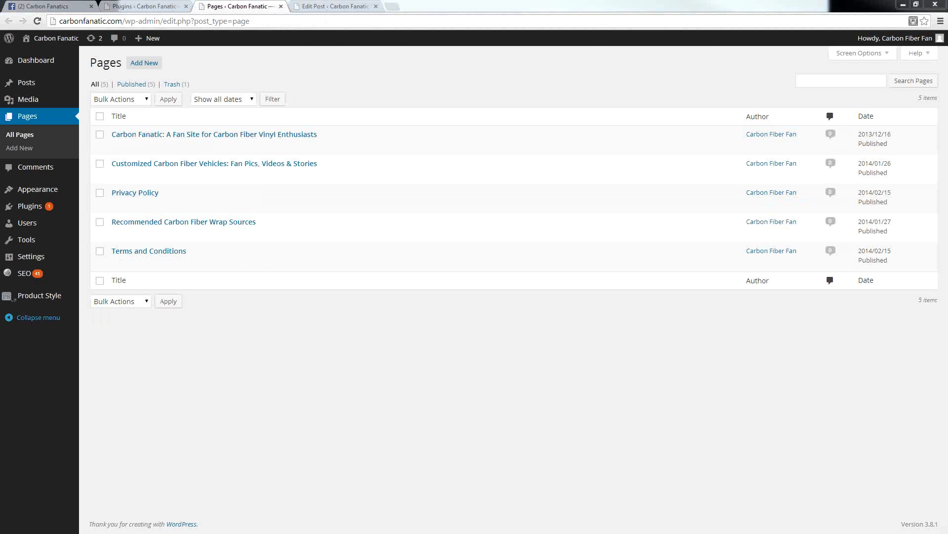
mouse_move(119, 204)
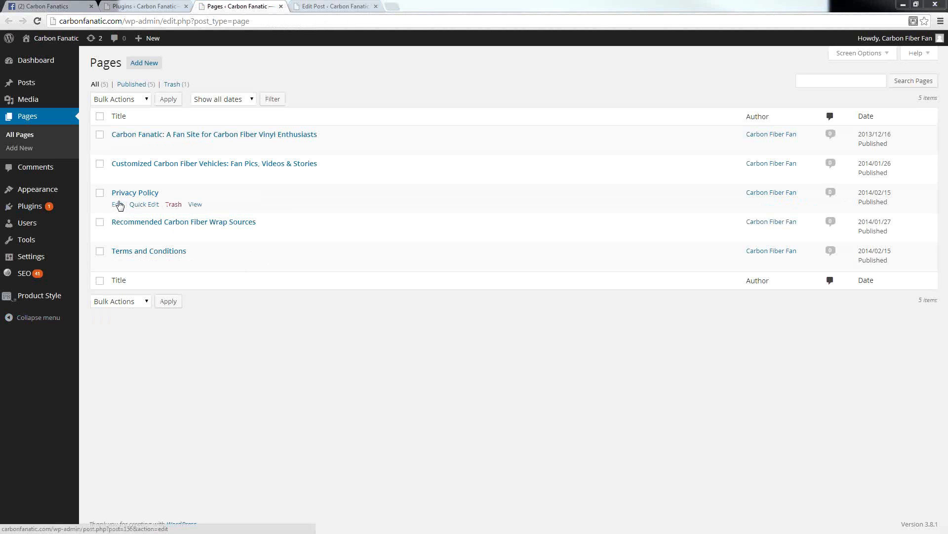
mouse_move(119, 264)
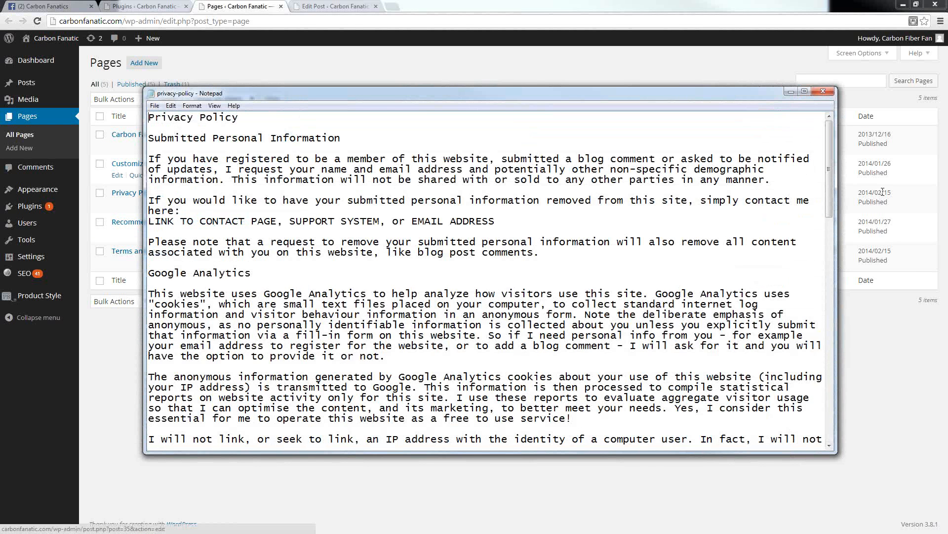
Step: Read through the privacy-policy template in Notepad, including its personal information, Google Analytics and legal sections, and highlight the contact placeholder line
mouse_move(895, 38)
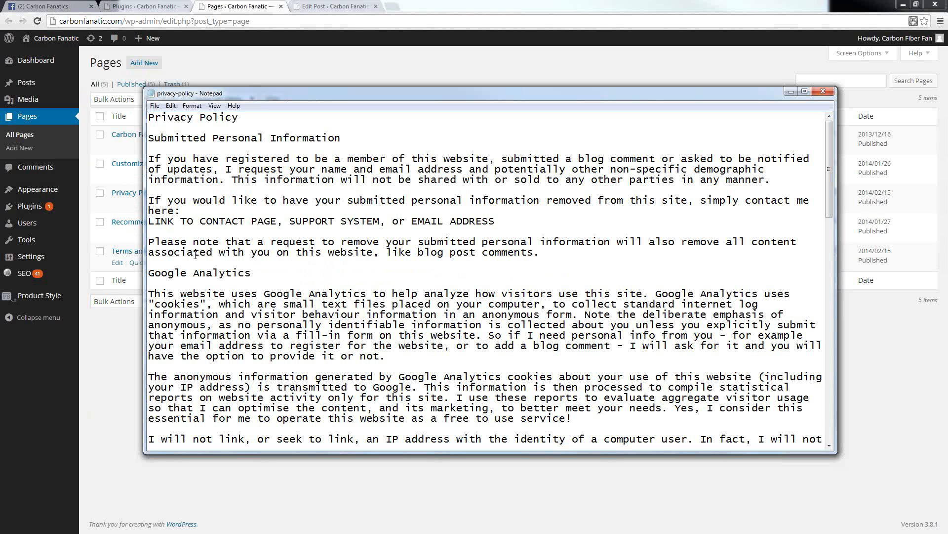
mouse_move(25, 240)
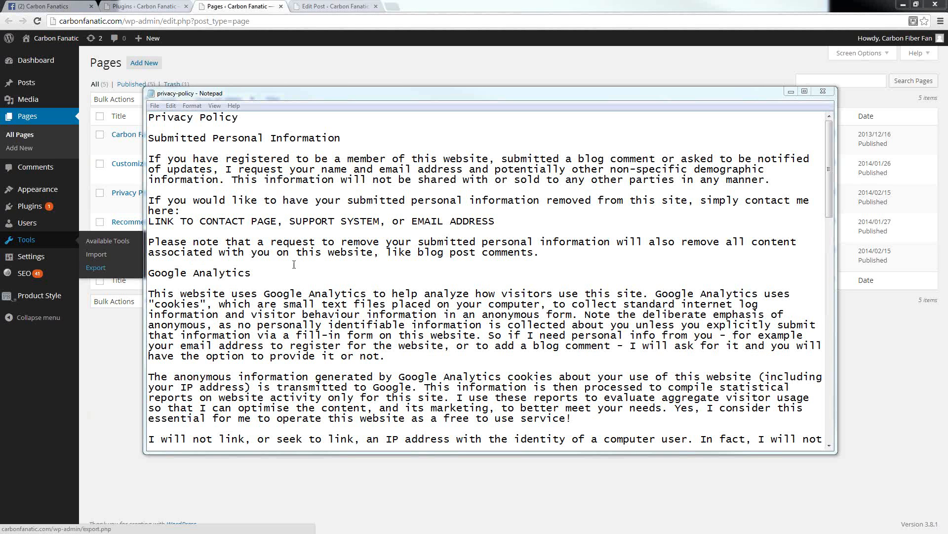
click(464, 275)
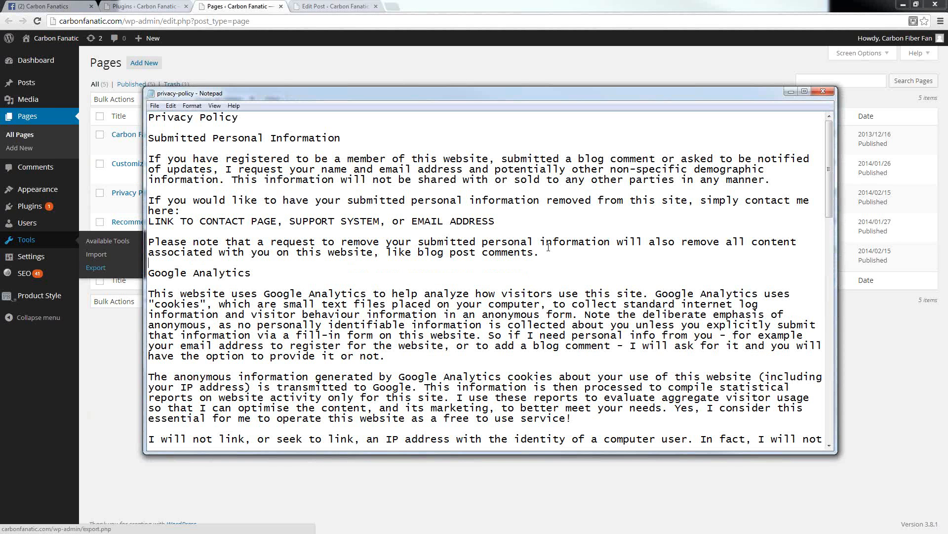
drag(539, 252, 137, 137)
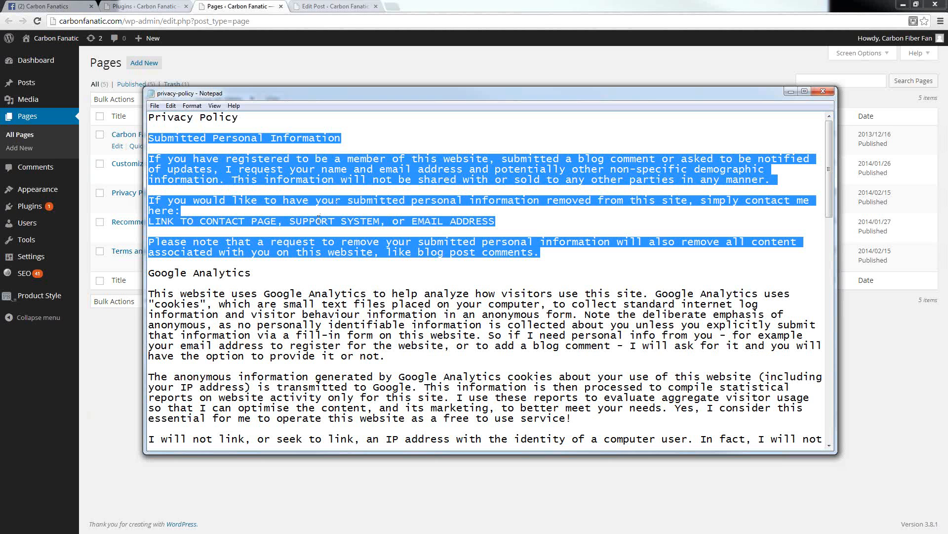
click(330, 252)
scroll(353, 244, down, 3)
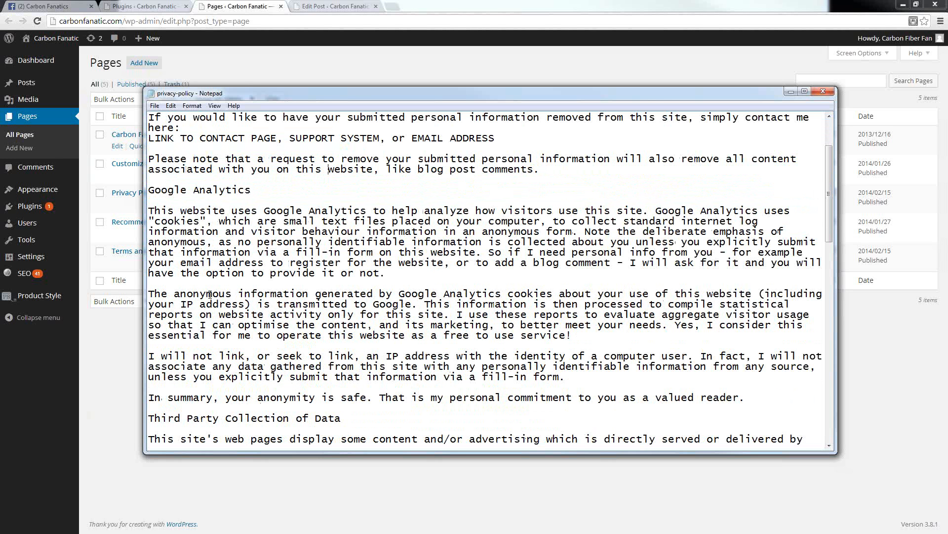
drag(162, 198, 380, 367)
scroll(341, 330, down, 7)
scroll(341, 330, down, 2)
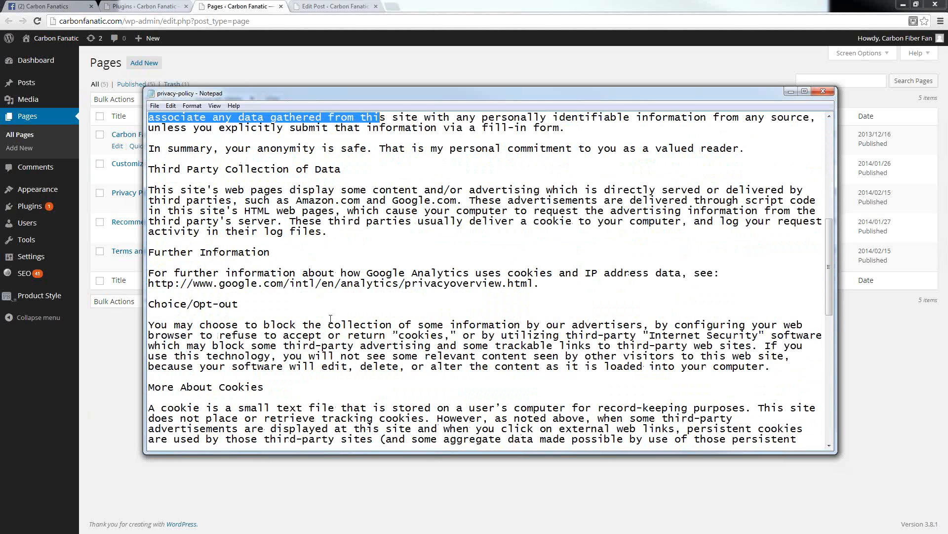
click(259, 169)
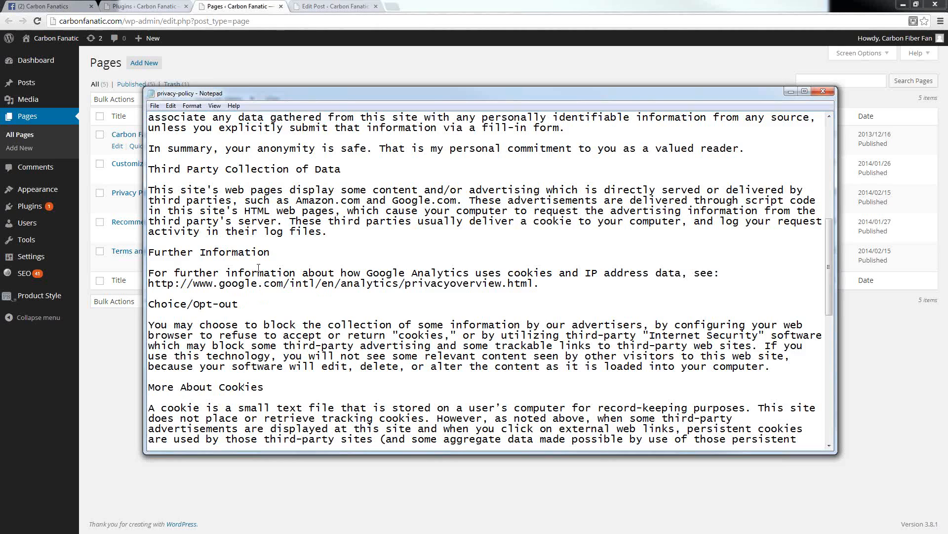
scroll(258, 268, down, 9)
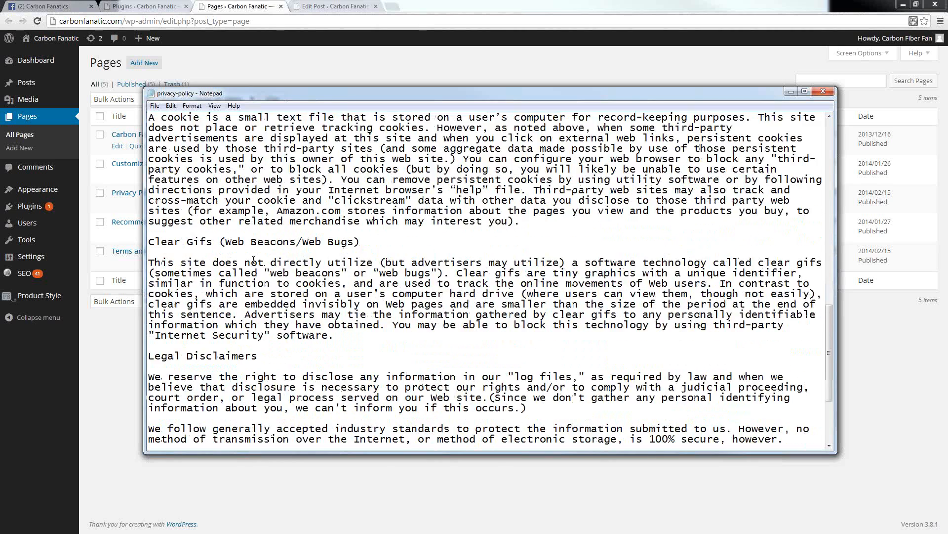
scroll(253, 259, down, 4)
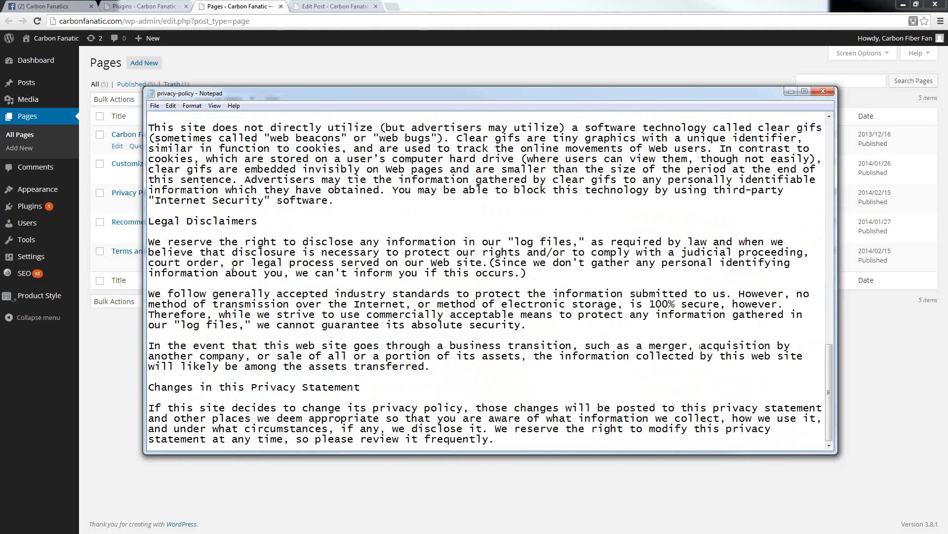
scroll(234, 267, up, 13)
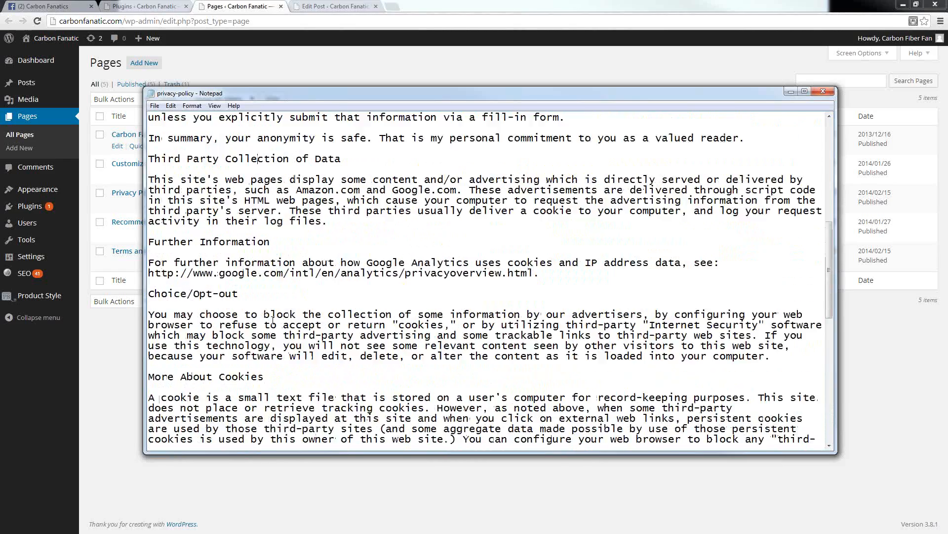
scroll(269, 316, up, 10)
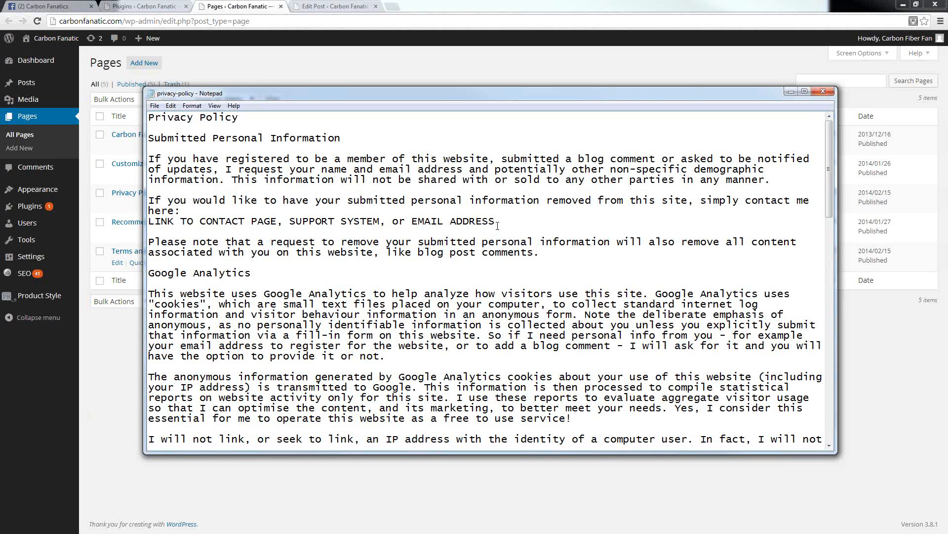
drag(495, 228, 266, 213)
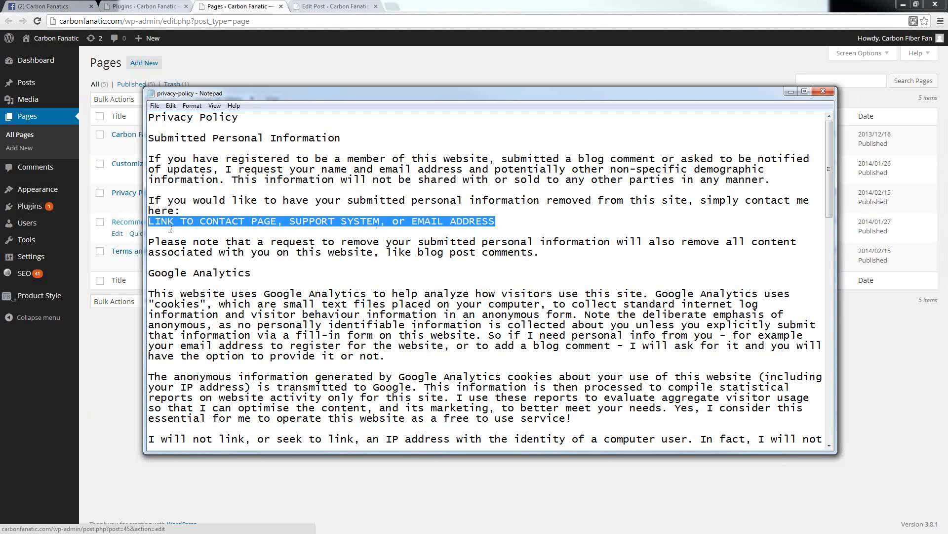
Step: Return to the pages list and open the Privacy Policy page for editing in a new browser tab
click(99, 208)
right_click(117, 205)
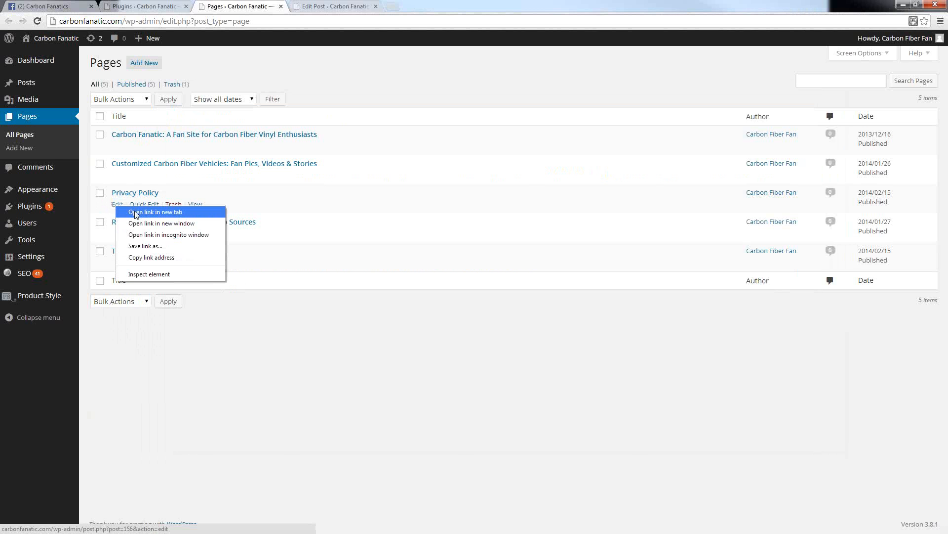
click(135, 212)
click(317, 10)
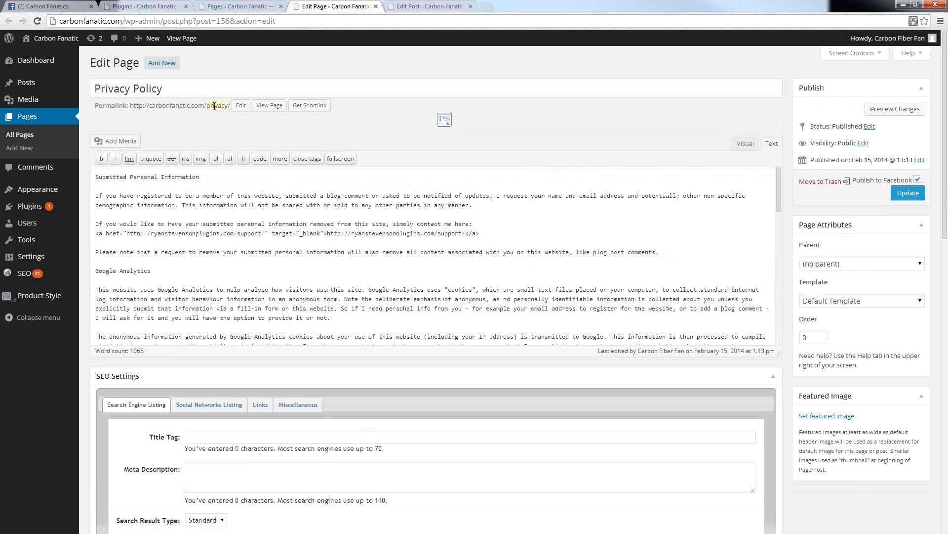
Step: Examine the Privacy Policy page's permalink slug and the support link that fills the contact placeholder in its text
click(214, 107)
click(232, 105)
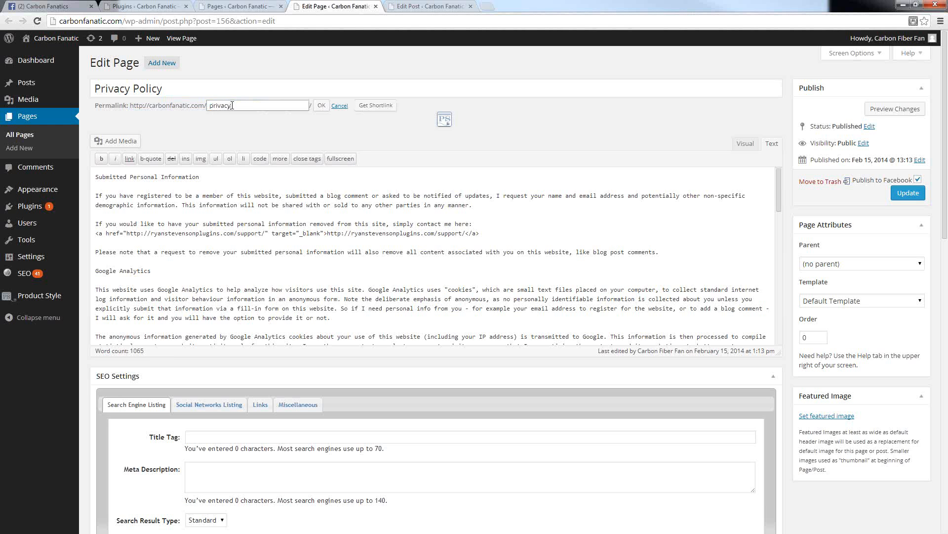
double_click(232, 105)
click(221, 125)
click(321, 105)
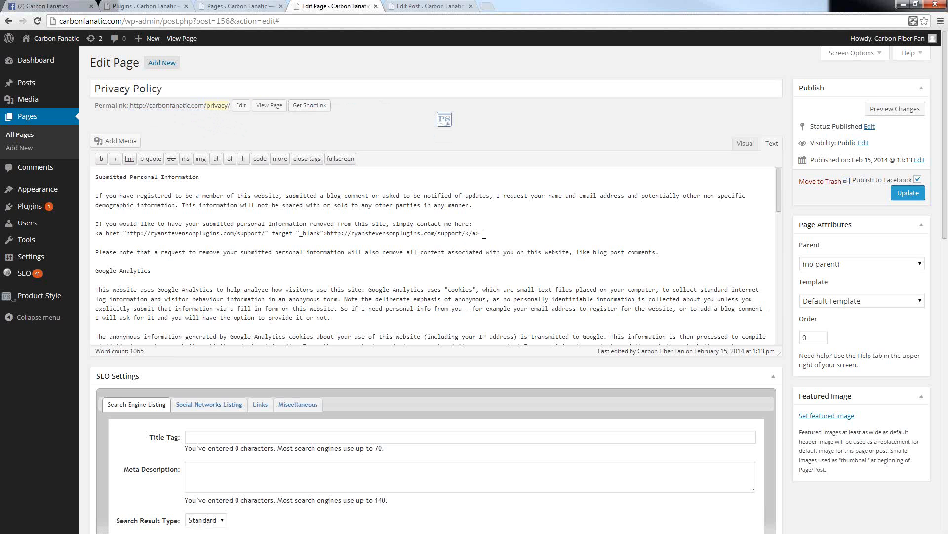
drag(484, 235, 101, 235)
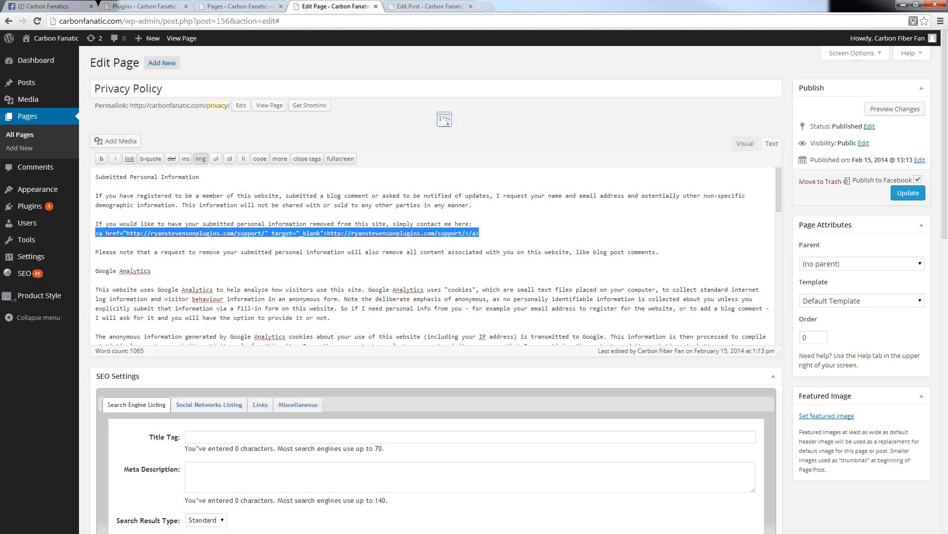
mouse_move(38, 189)
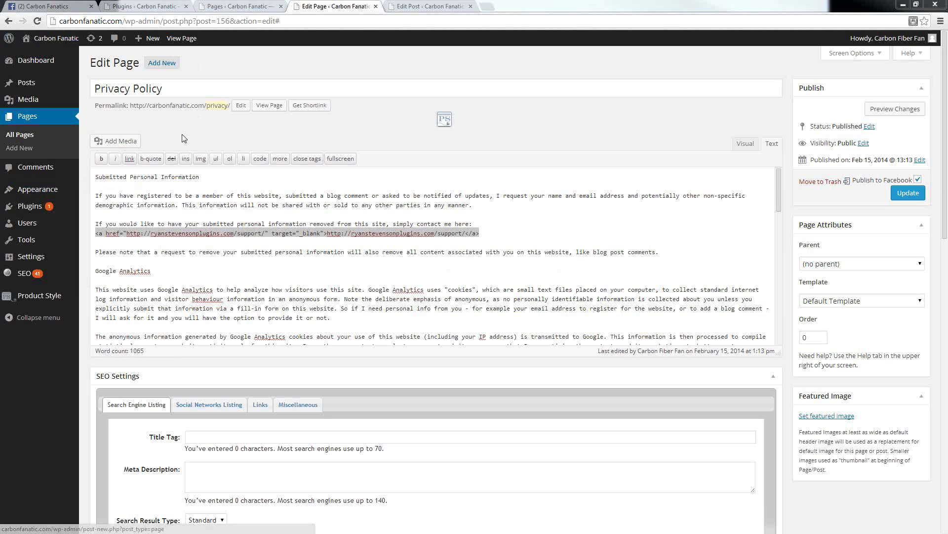
Step: Go back to the pages list and open the Terms and Conditions page for editing
click(241, 7)
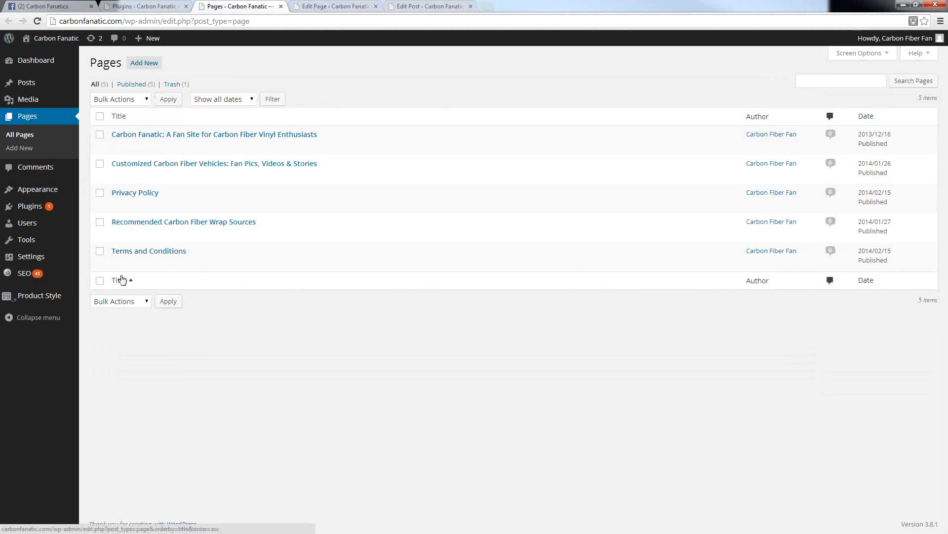
mouse_move(119, 267)
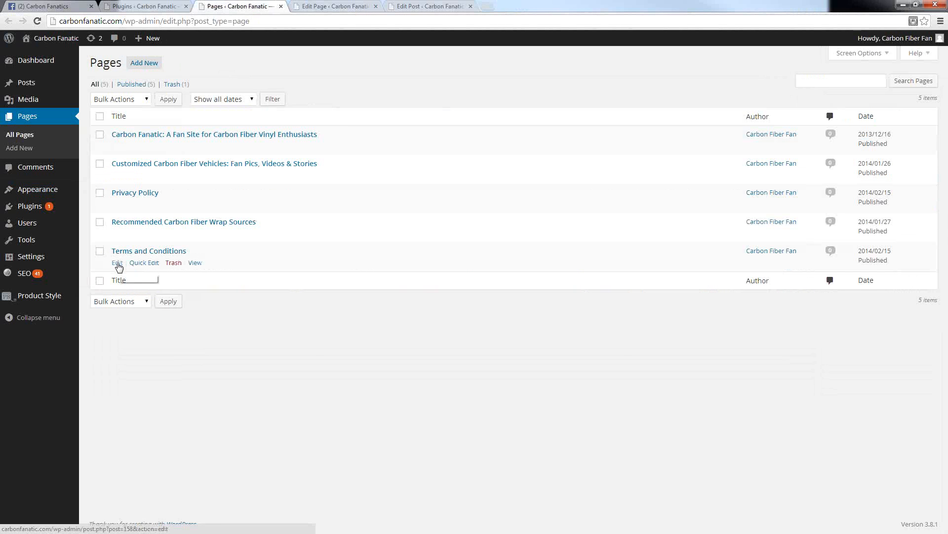
click(118, 267)
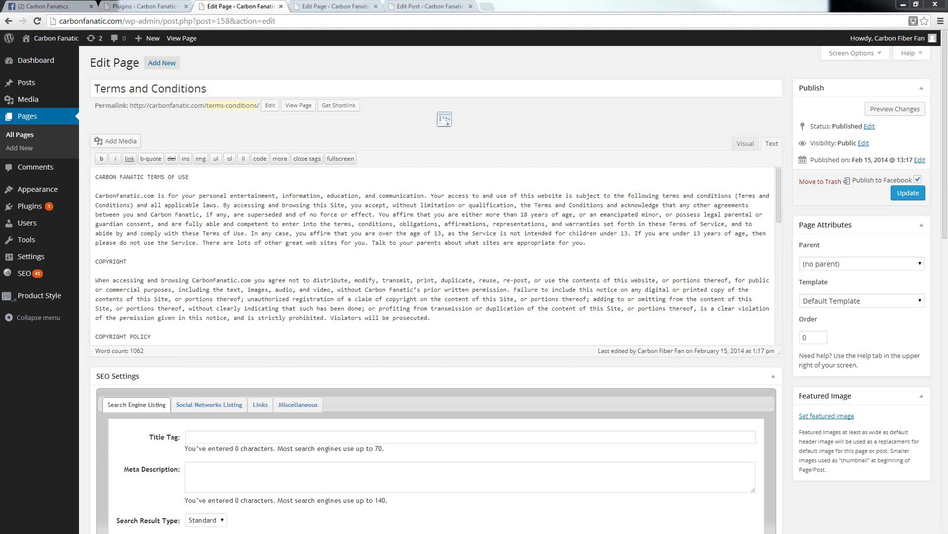
Step: Switch to the terms-and-conditions file in Notepad and replace all occurrences of <<SITE-NAME-CAPS>> with CARBON FANATIC
key(alt+Tab)
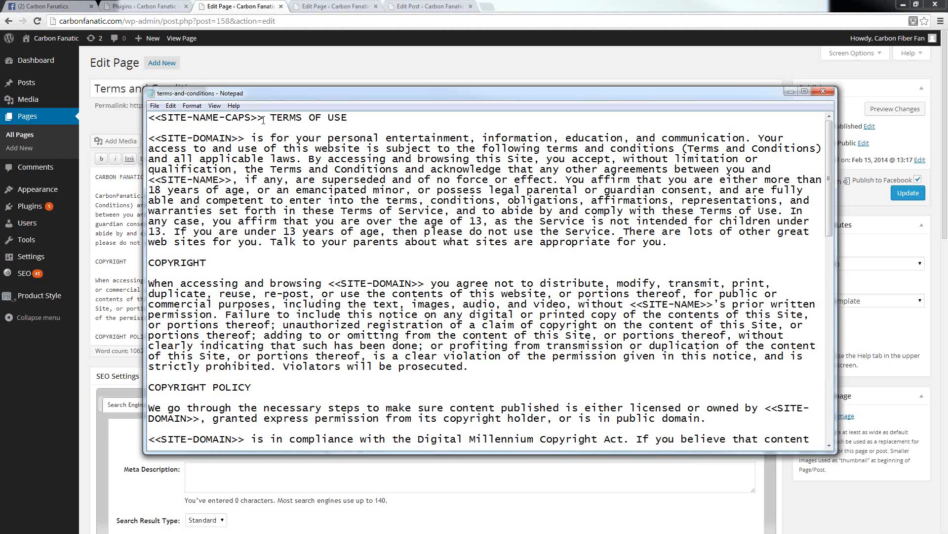
drag(265, 118, 147, 117)
key(ctrl+c)
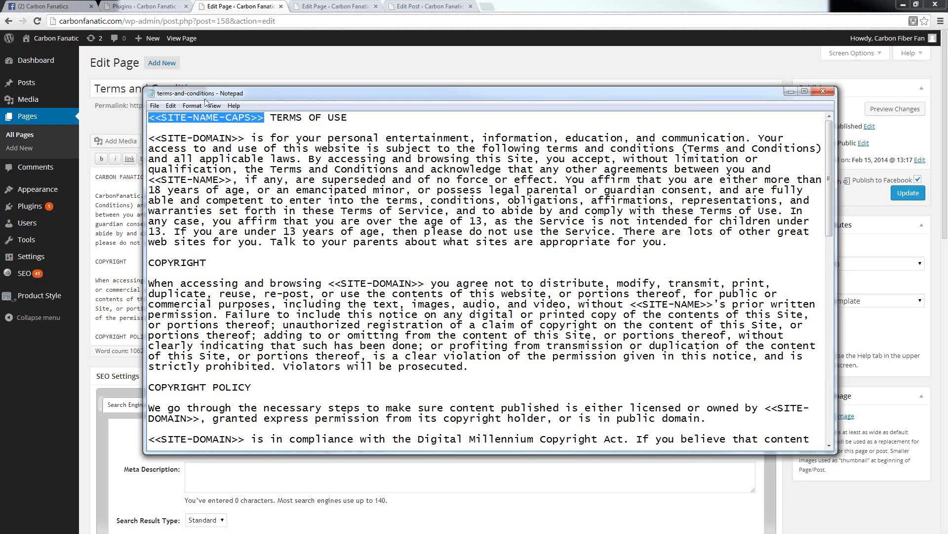
click(171, 106)
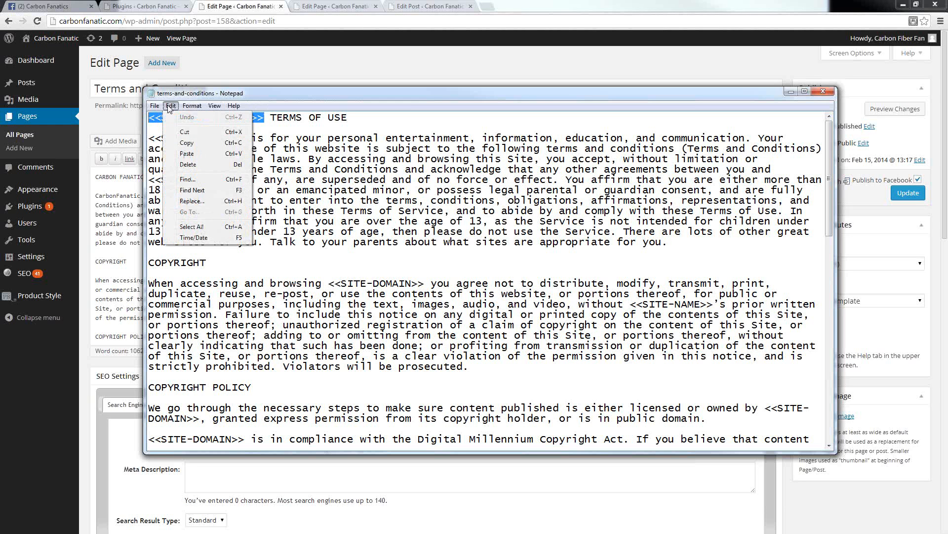
click(188, 204)
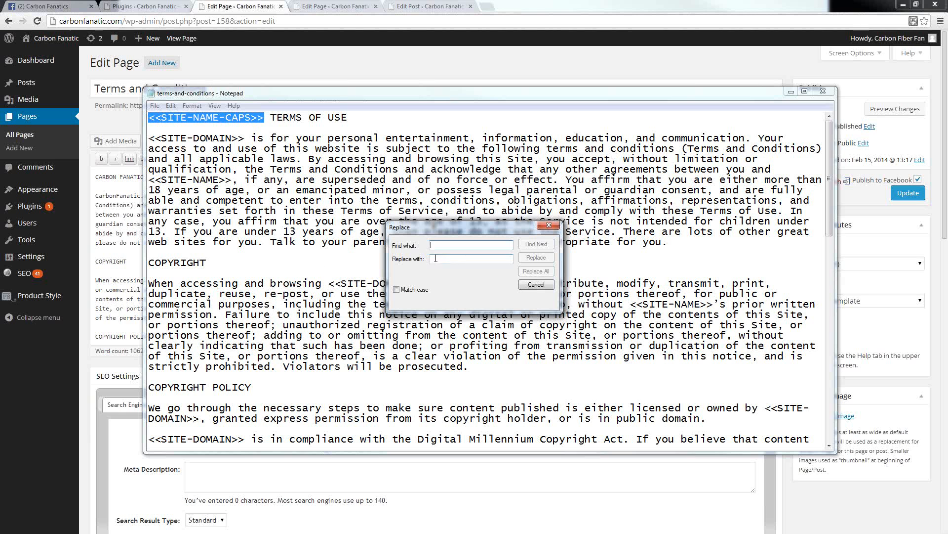
mouse_move(39, 296)
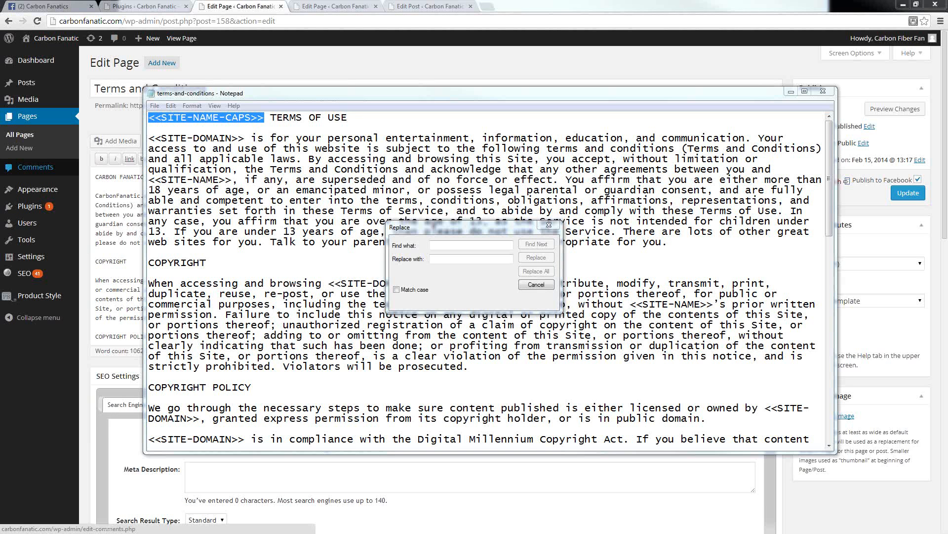
click(442, 245)
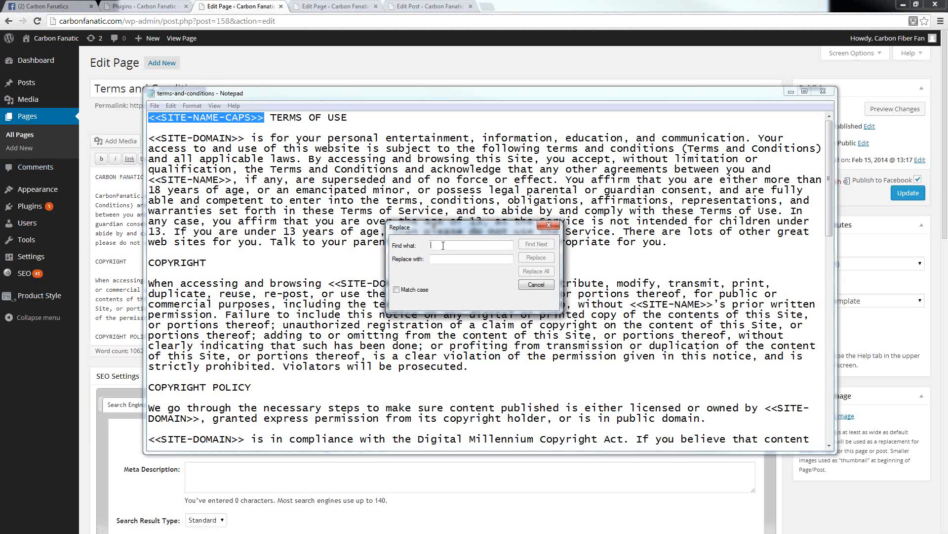
key(ctrl+v)
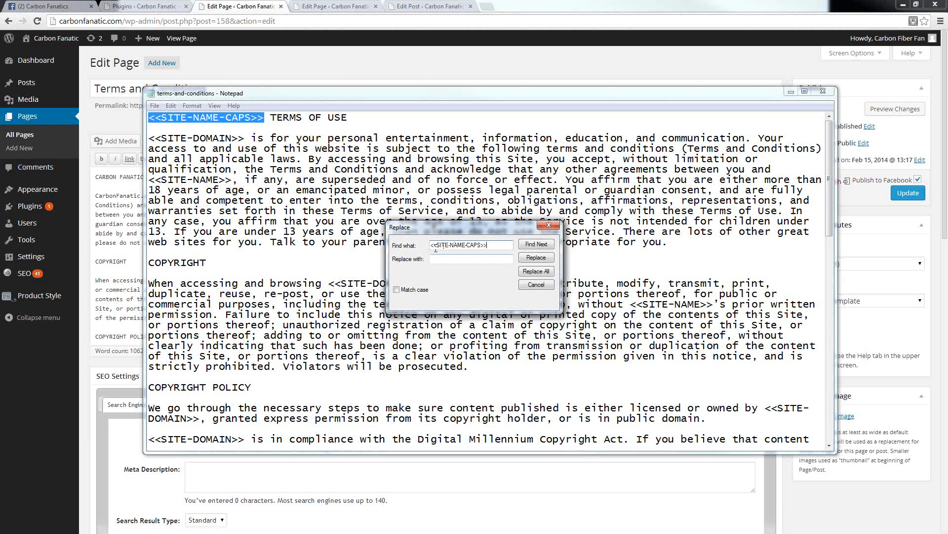
click(433, 259)
text(CARB)
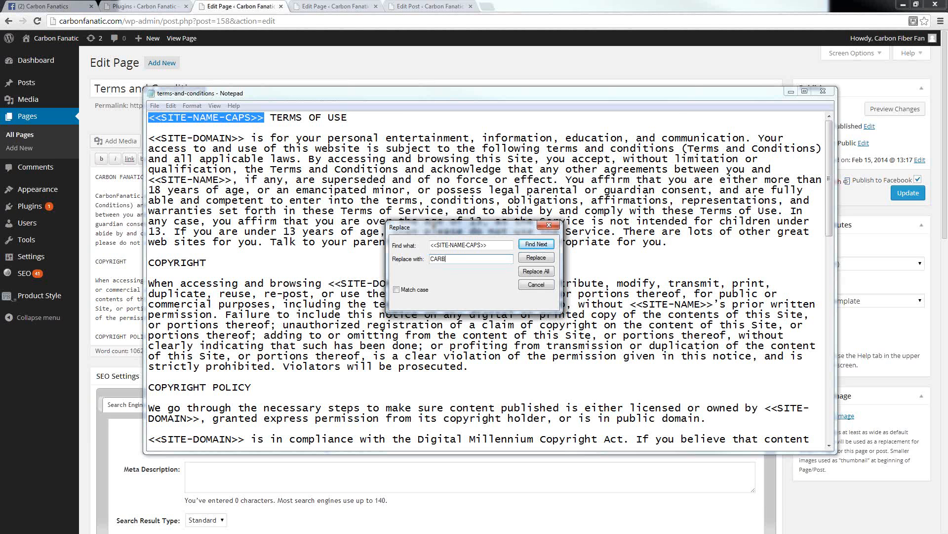
text(ONi FANATIC)
click(534, 275)
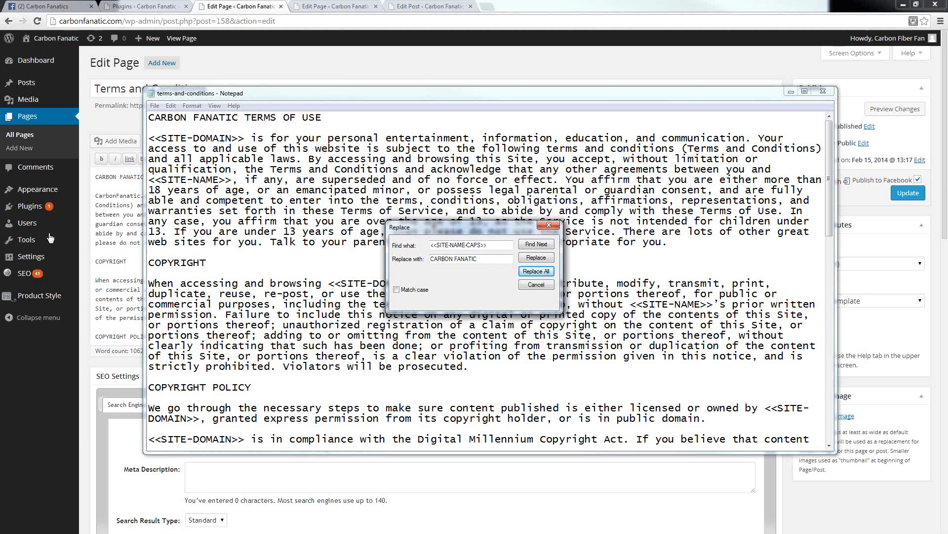
Step: Replace all occurrences of <<SITE-NAME>> in the terms-and-conditions file with Carbon Fanatic
click(478, 245)
drag(480, 245, 468, 247)
key(BackSpace)
key(BackSpace)
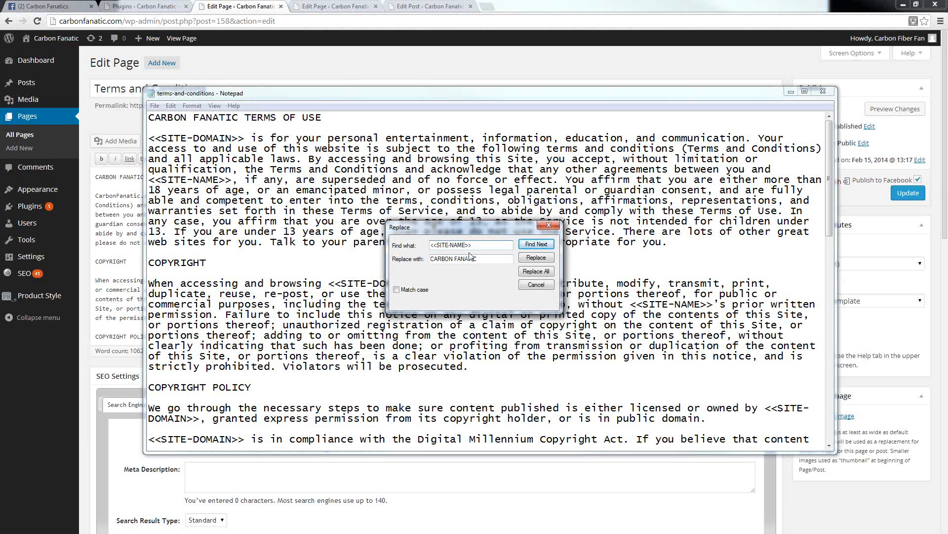
drag(483, 258, 428, 259)
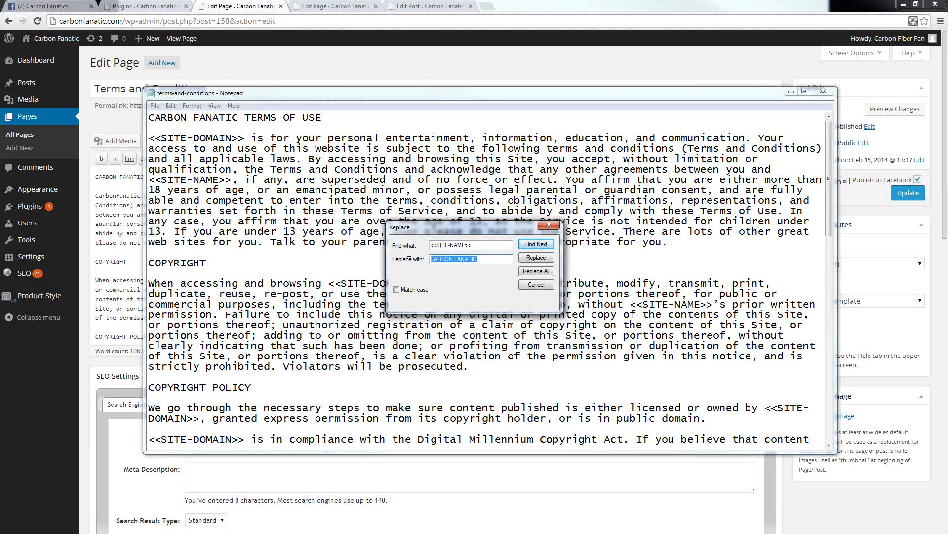
text(Carbon Fanatic)
click(536, 273)
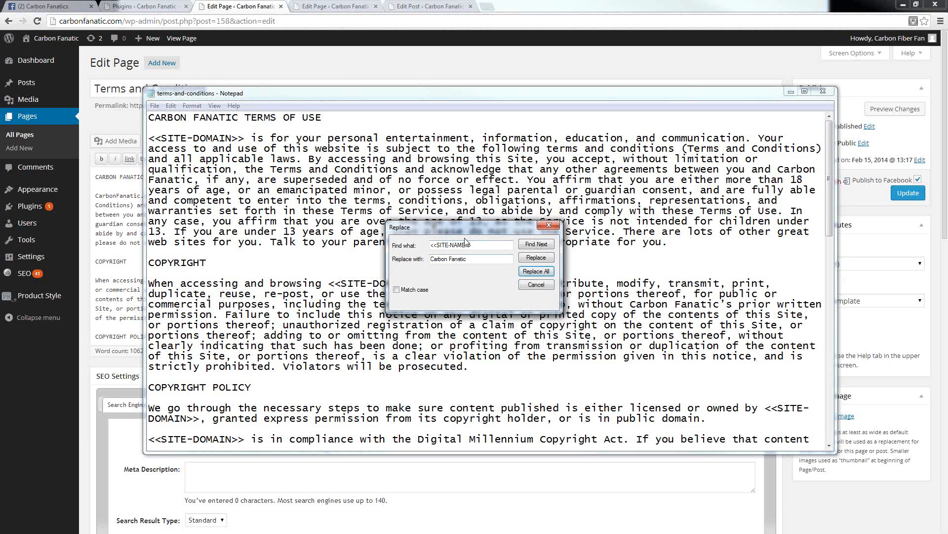
Step: Replace all occurrences of <<SITE-DOMAIN>> in the terms-and-conditions file with CarbonFanatic.com
drag(469, 245, 451, 246)
text(DOMAIN)
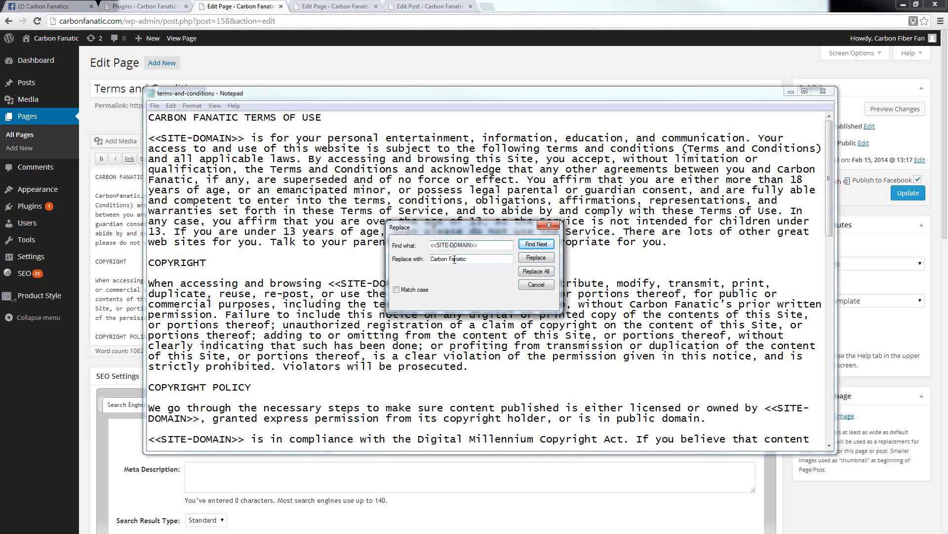
click(449, 259)
key(BackSpace)
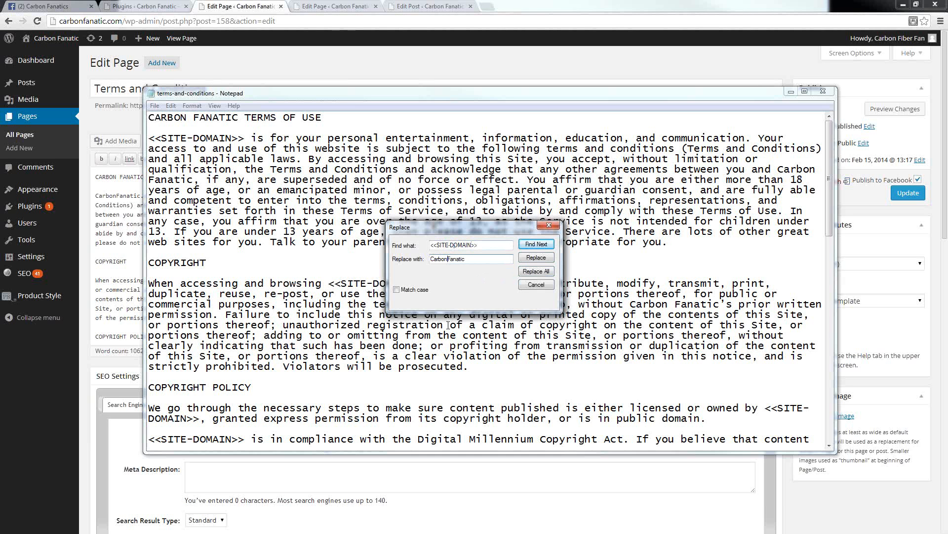
text(.com)
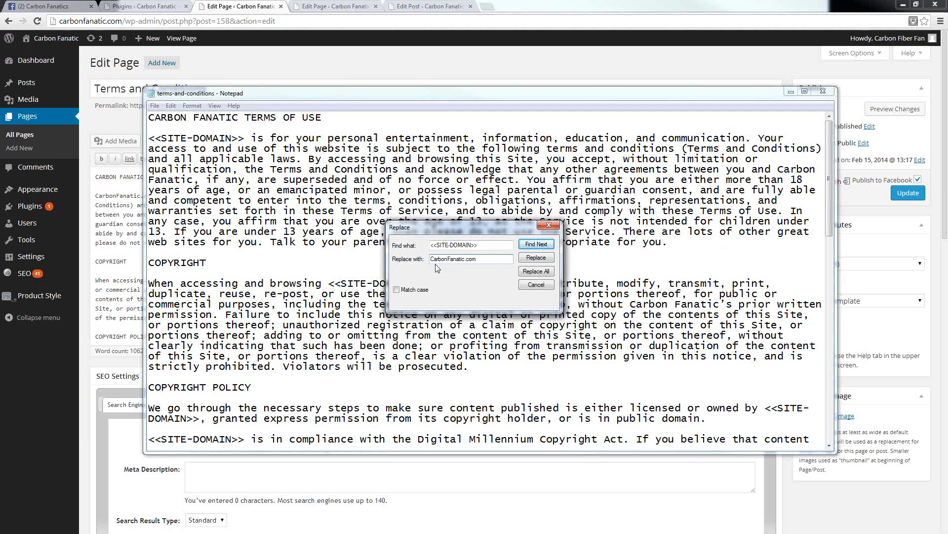
click(534, 273)
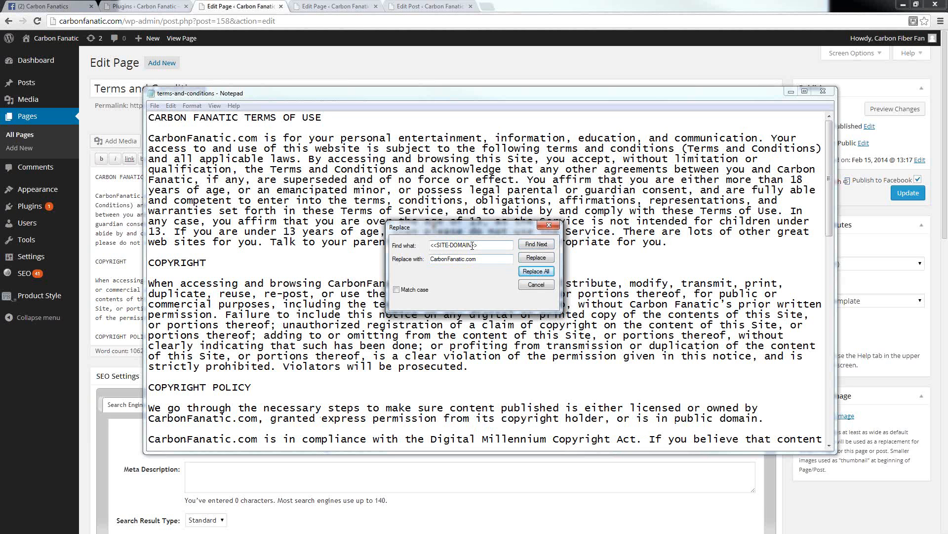
Step: Replace all occurrences of <<SITE-CONTACT>> in the terms-and-conditions file with the support link copied from the Privacy Policy page's text
drag(473, 246, 449, 245)
text(CONTACT)
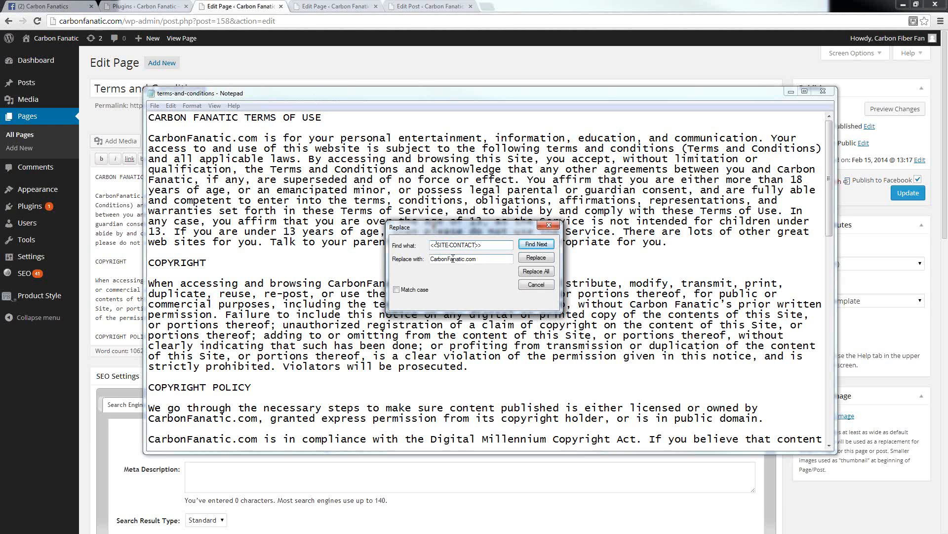
click(330, 8)
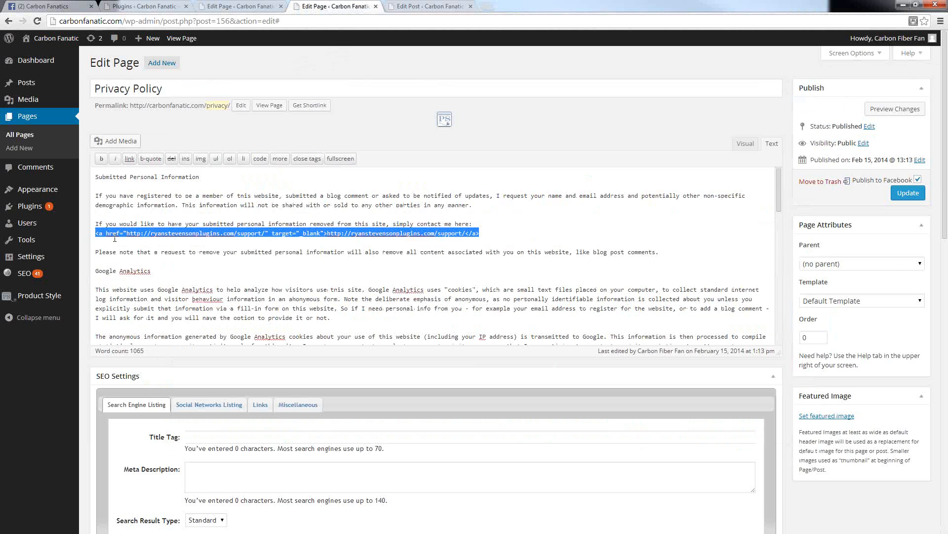
right_click(404, 231)
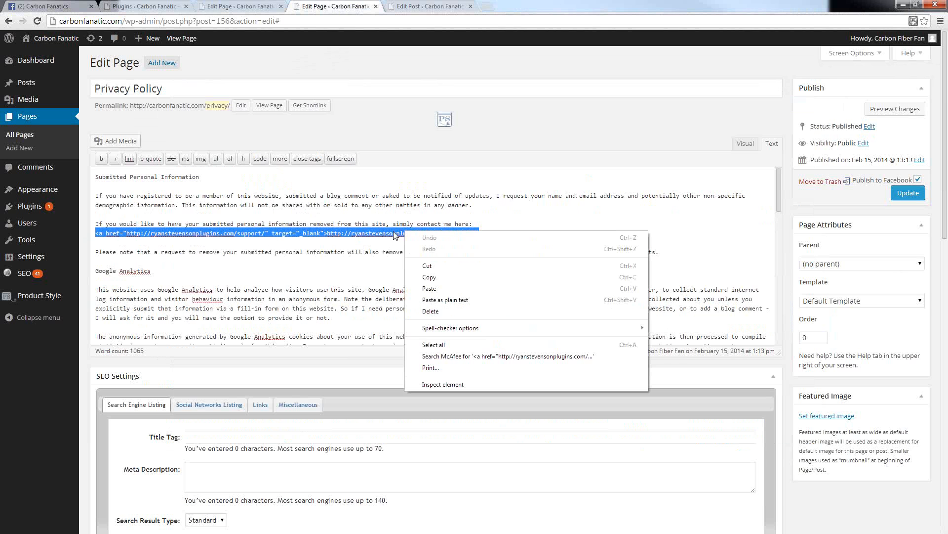
click(429, 274)
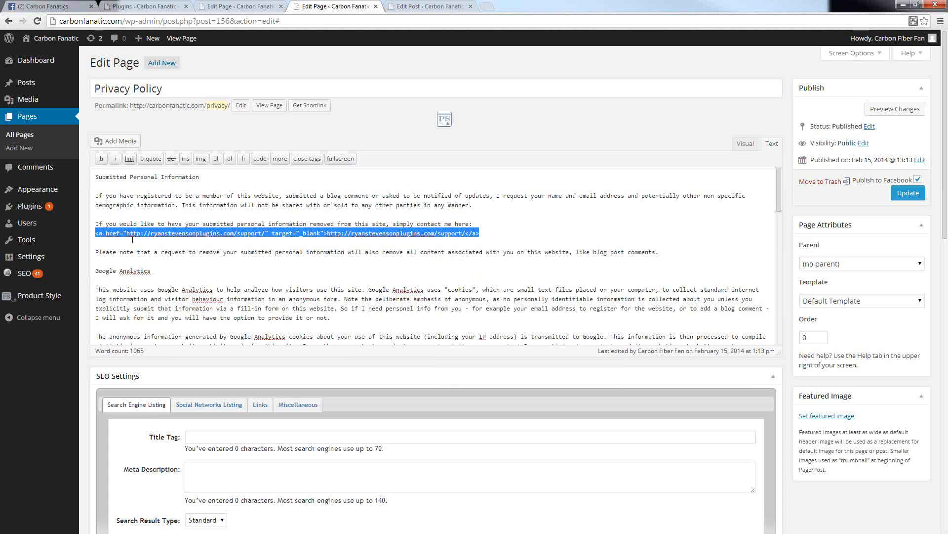
mouse_move(30, 256)
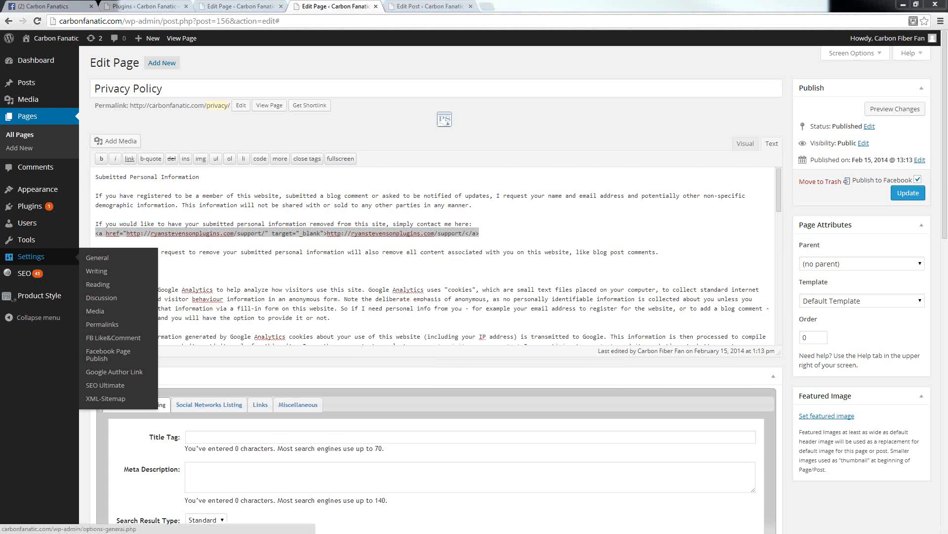
key(alt+Tab)
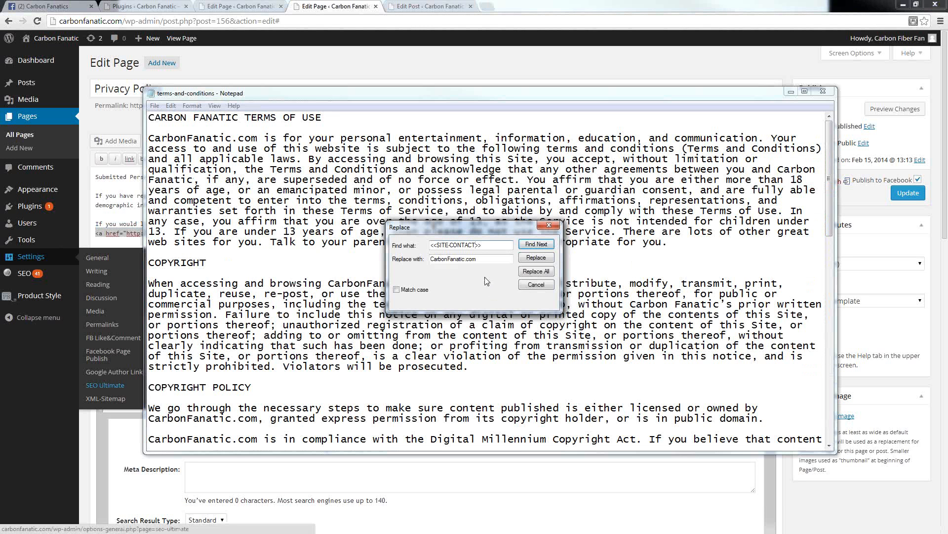
drag(483, 261, 351, 260)
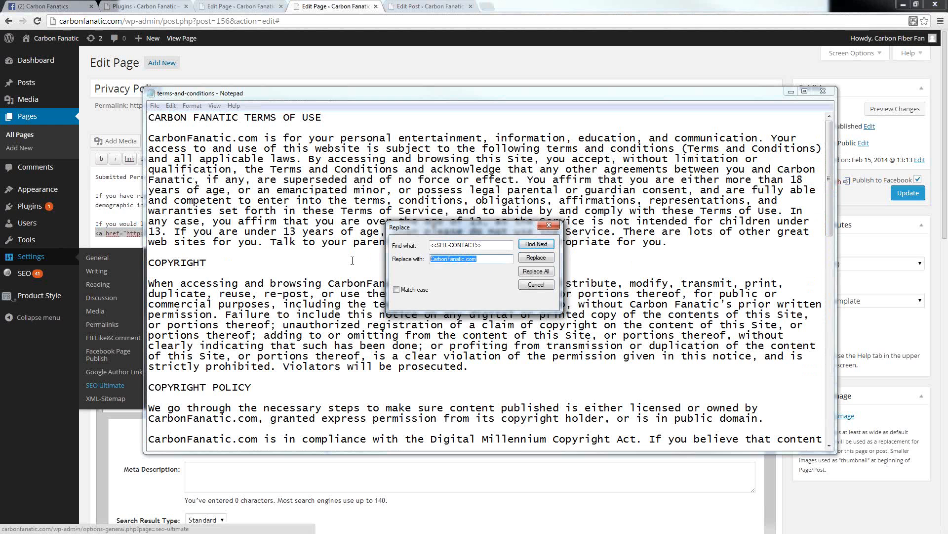
key(ctrl+v)
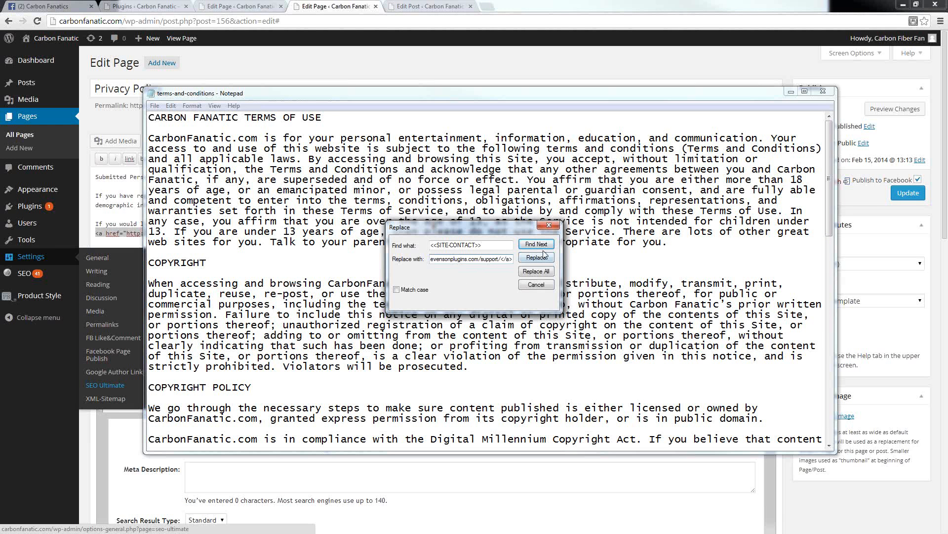
click(536, 272)
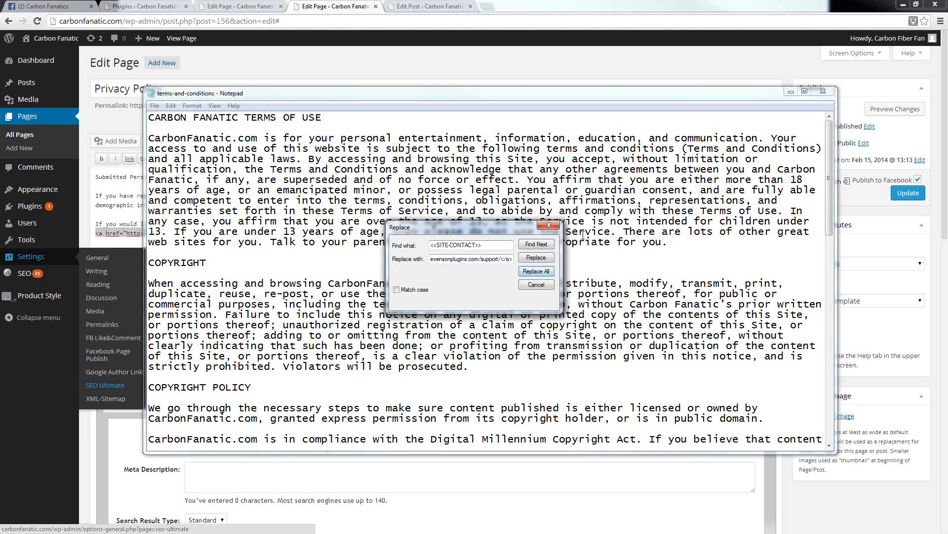
click(549, 225)
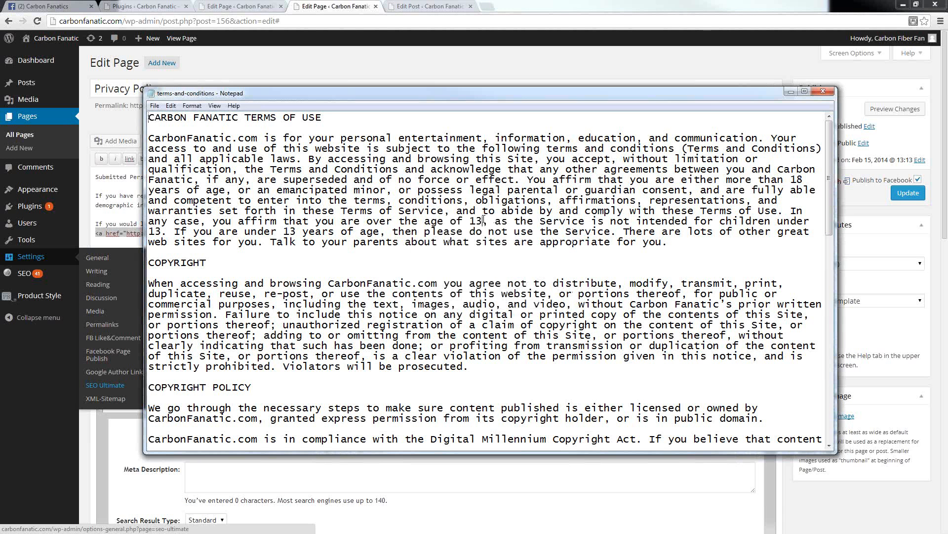
Step: Review the terms-and-conditions text with its filled placeholders, especially the contact link for copyright infringement notices under COPYRIGHT POLICY
scroll(449, 236, down, 5)
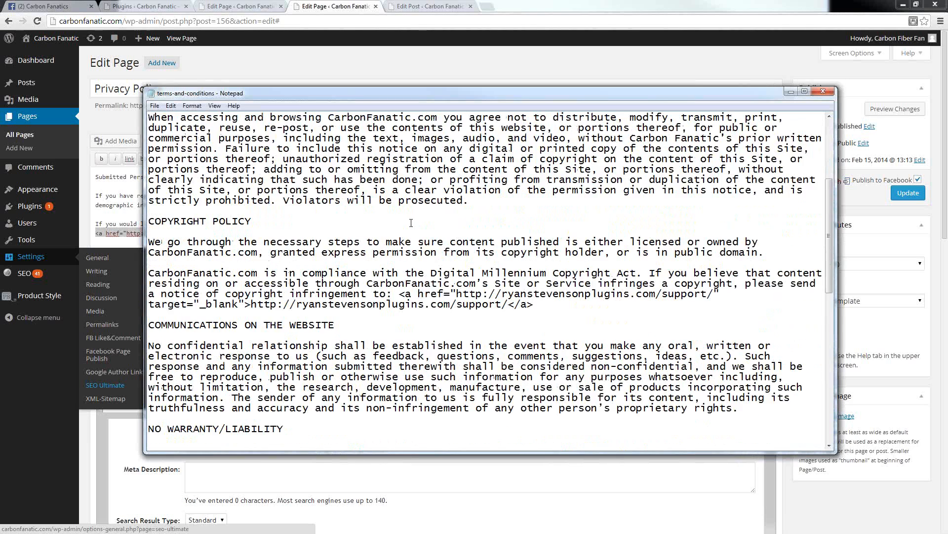
scroll(449, 235, down, 14)
scroll(390, 289, up, 20)
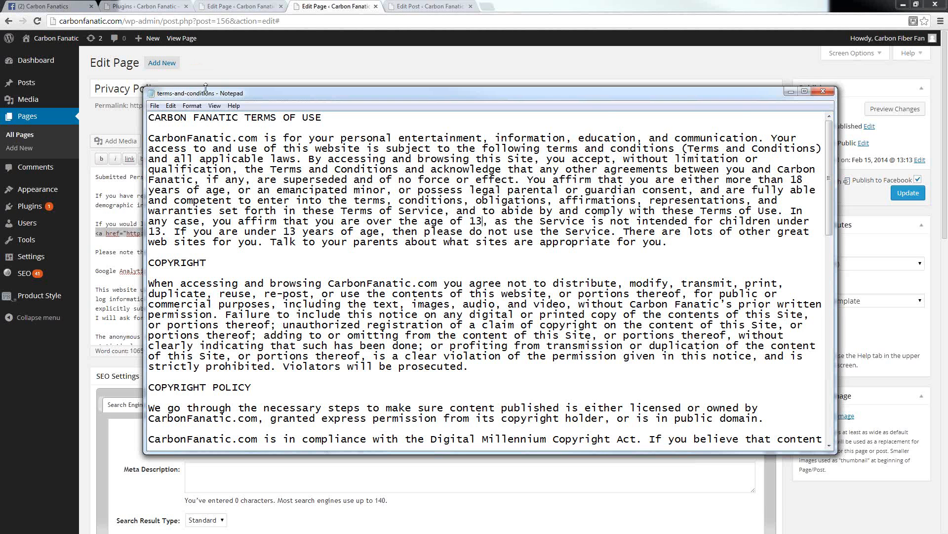
scroll(284, 325, down, 8)
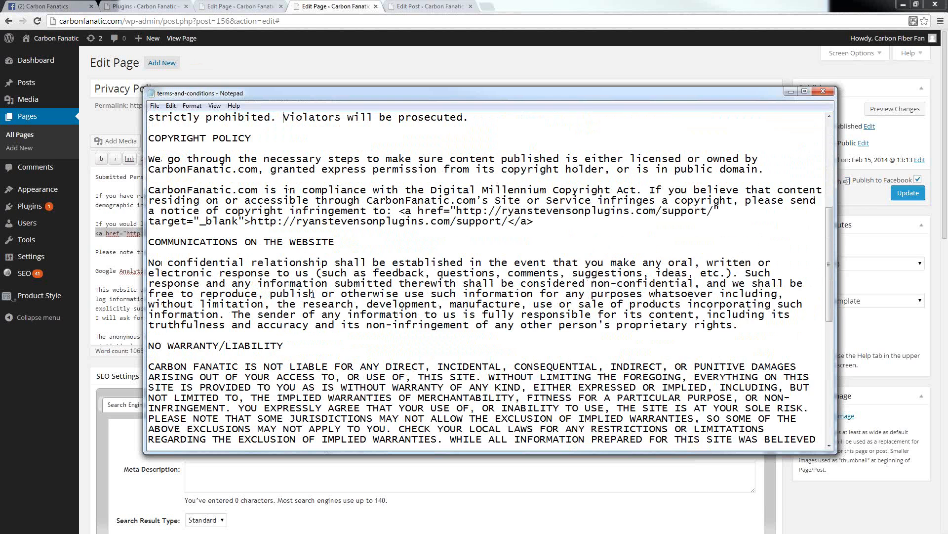
scroll(463, 301, up, 3)
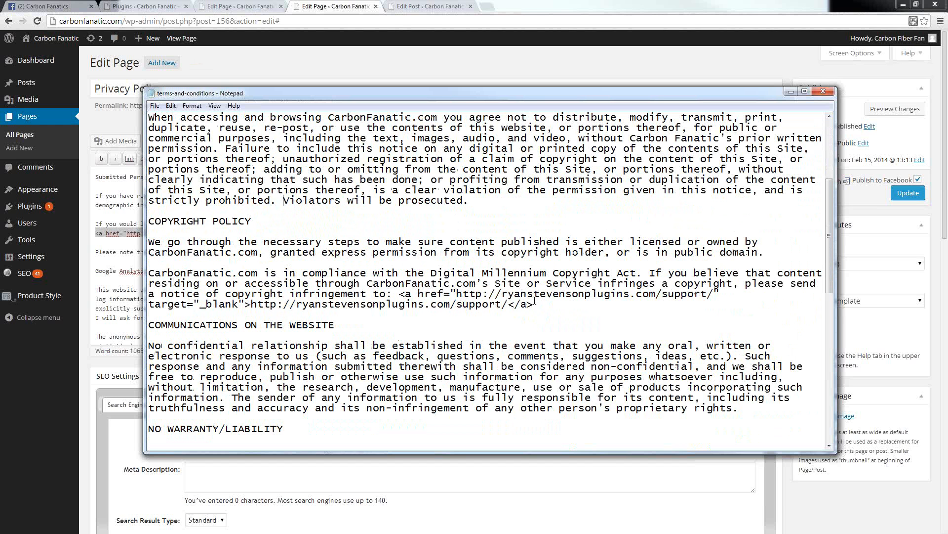
drag(542, 303, 399, 288)
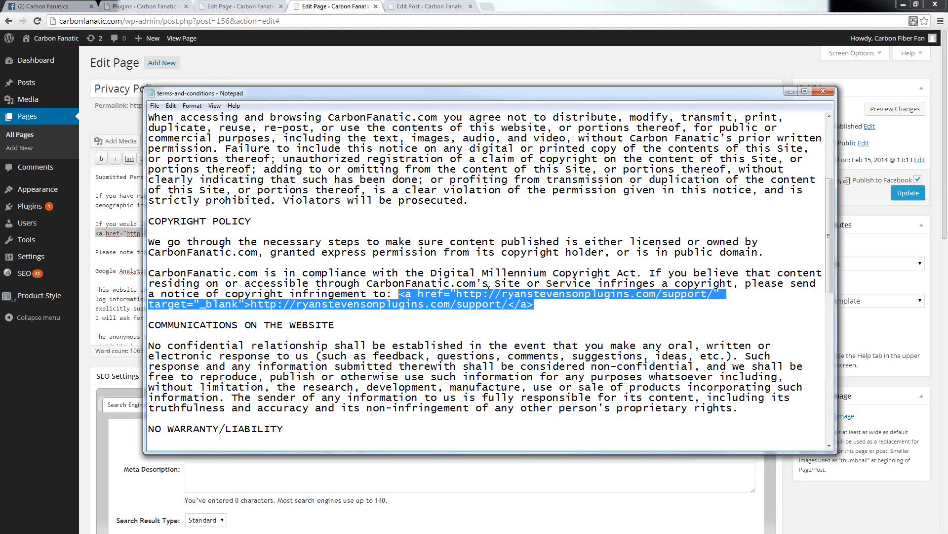
click(368, 274)
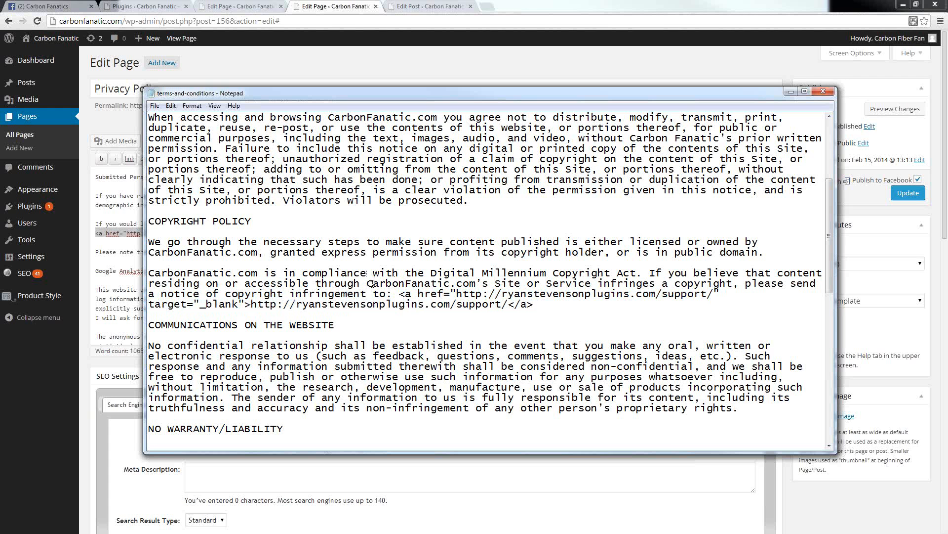
scroll(321, 269, up, 5)
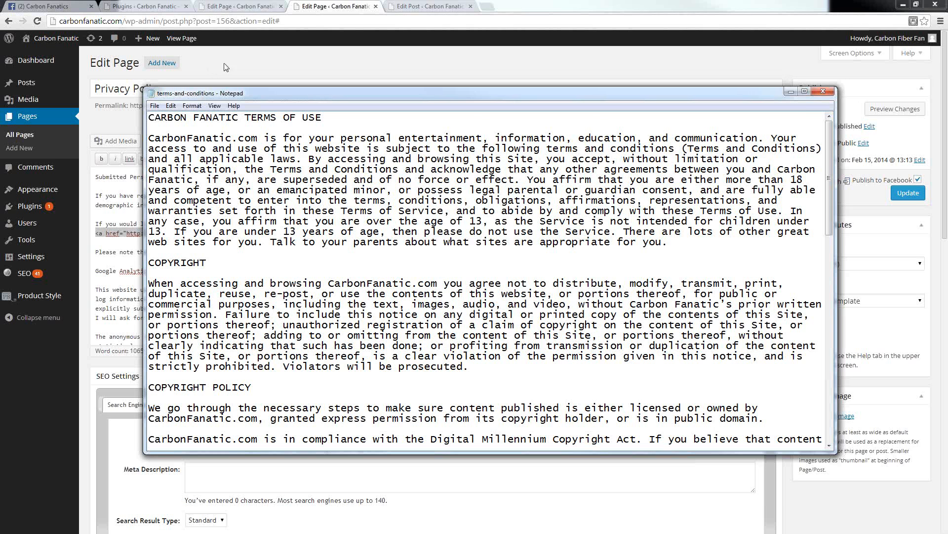
Step: Return to the Terms and Conditions page editor, open the live site in a new tab and examine its navigation menu and footer
click(223, 6)
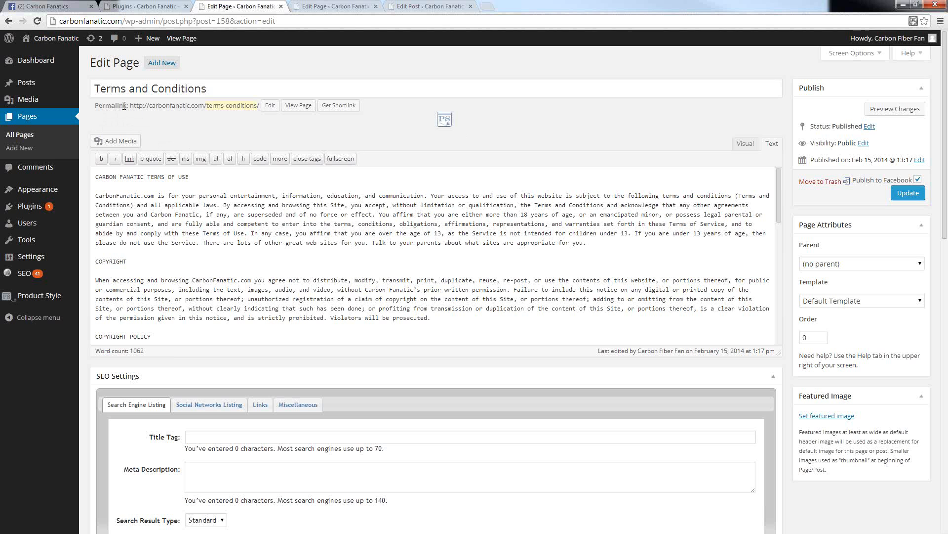
mouse_move(50, 46)
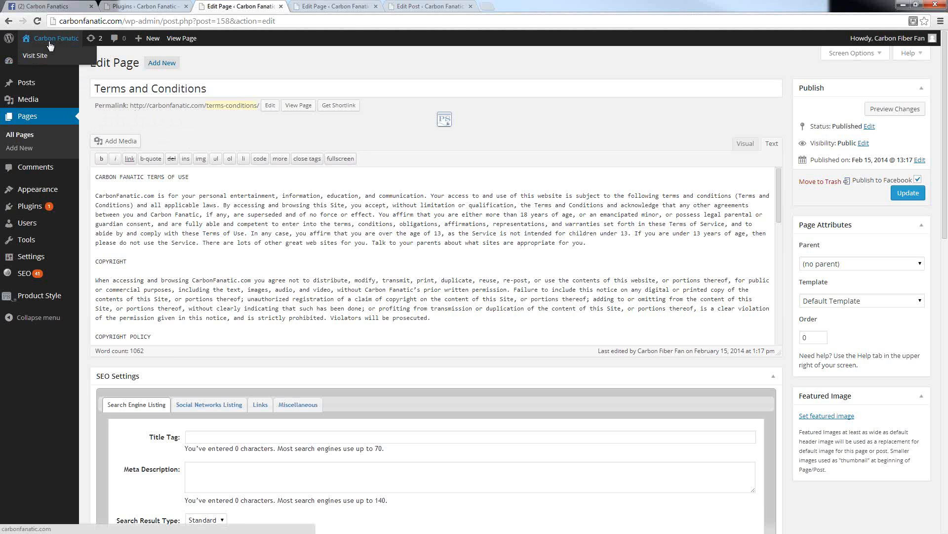
right_click(42, 58)
click(74, 63)
click(446, 6)
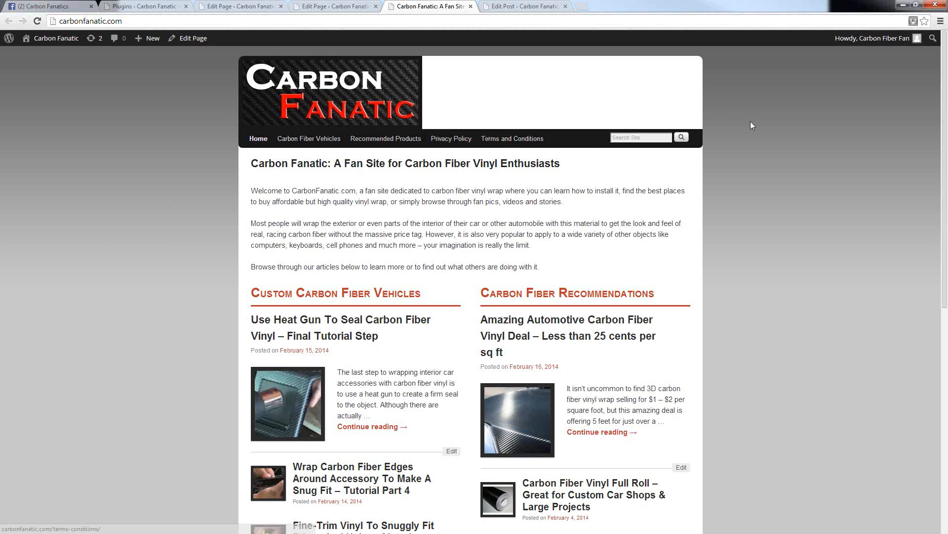
scroll(722, 144, down, 8)
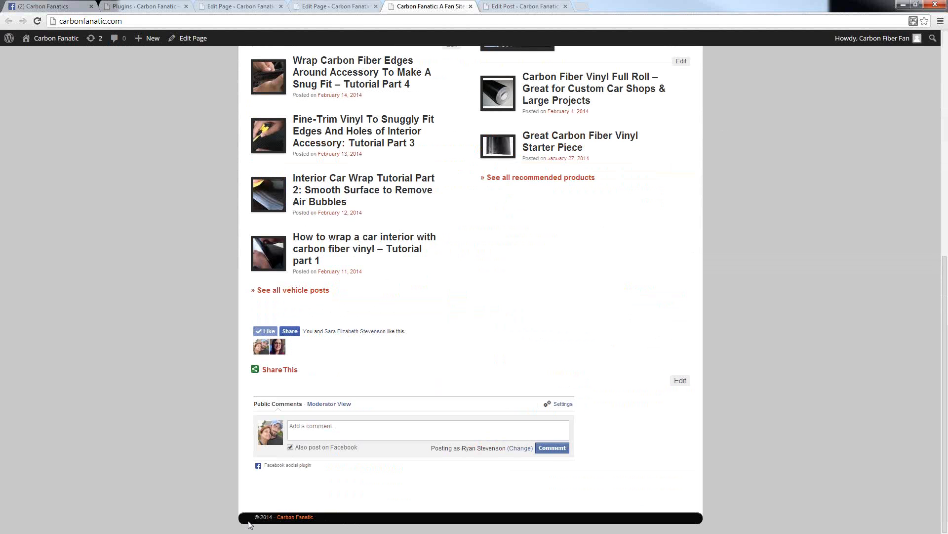
scroll(671, 443, up, 7)
scroll(671, 443, up, 2)
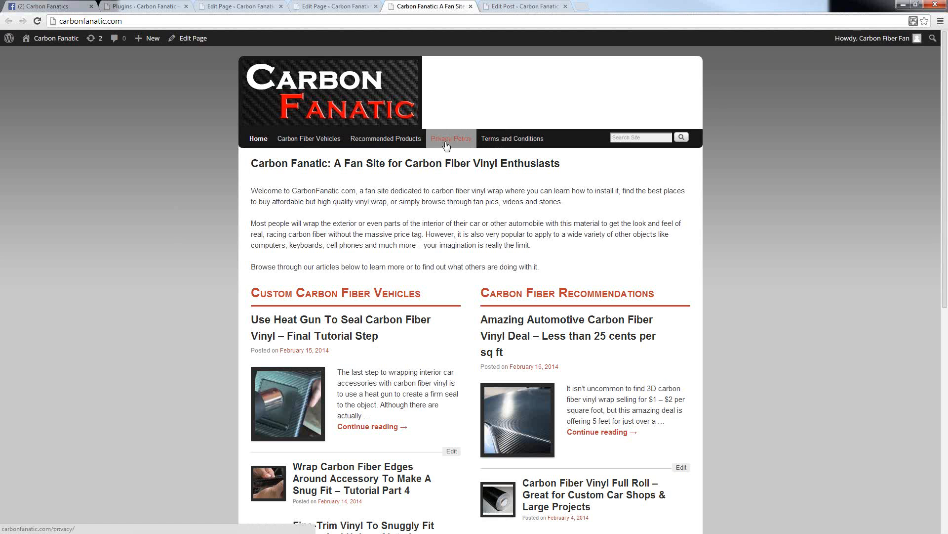
Step: Open the WordPress menu editor, select the Terms and Conditions and Privacy Policy pages for the Top Menu, and return to the live site
click(235, 11)
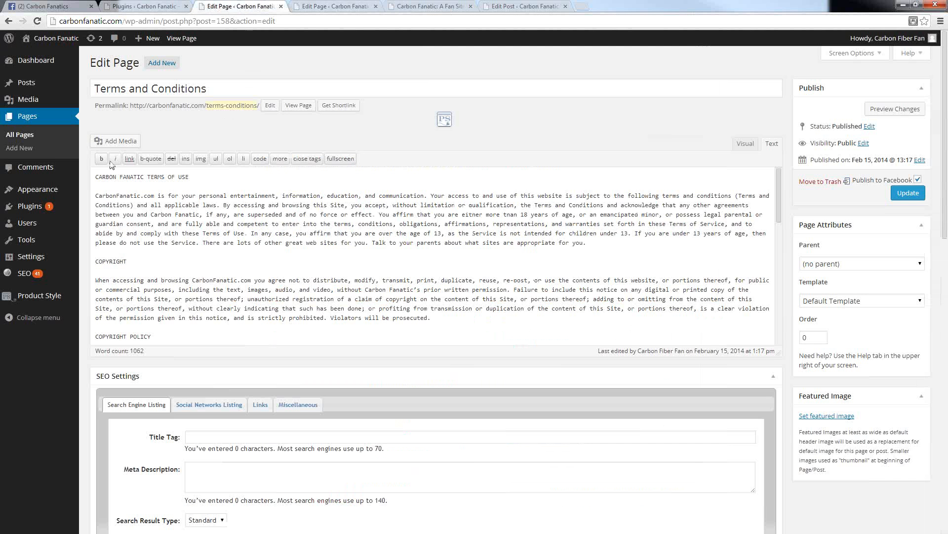
mouse_move(33, 192)
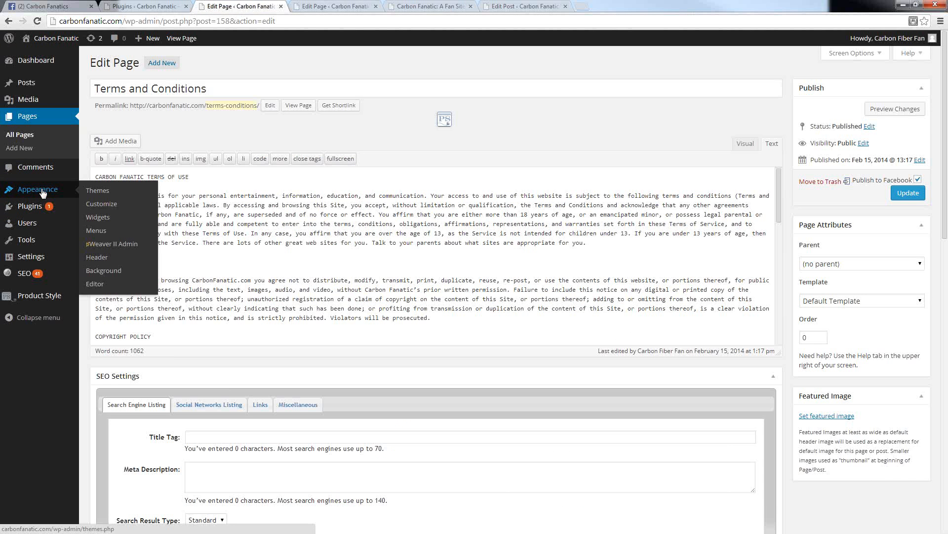
click(96, 231)
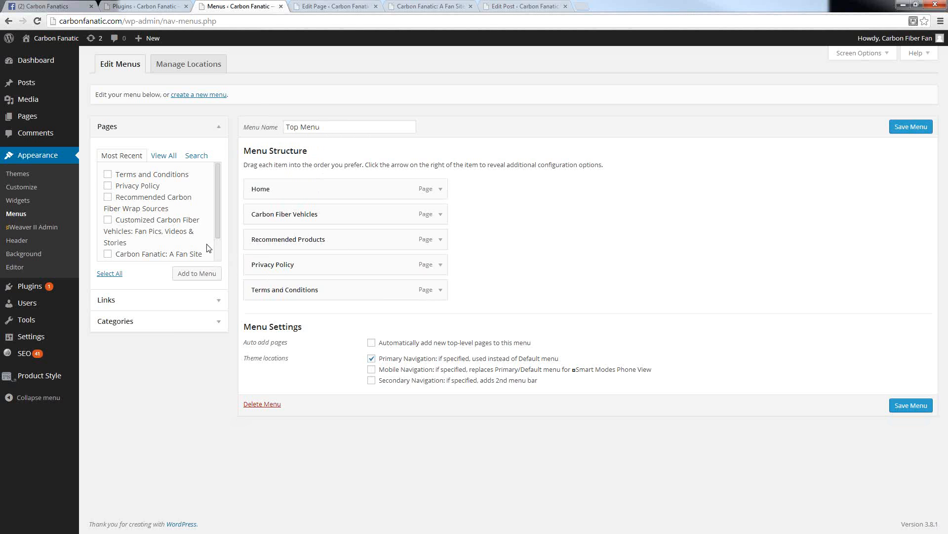
click(108, 174)
click(108, 187)
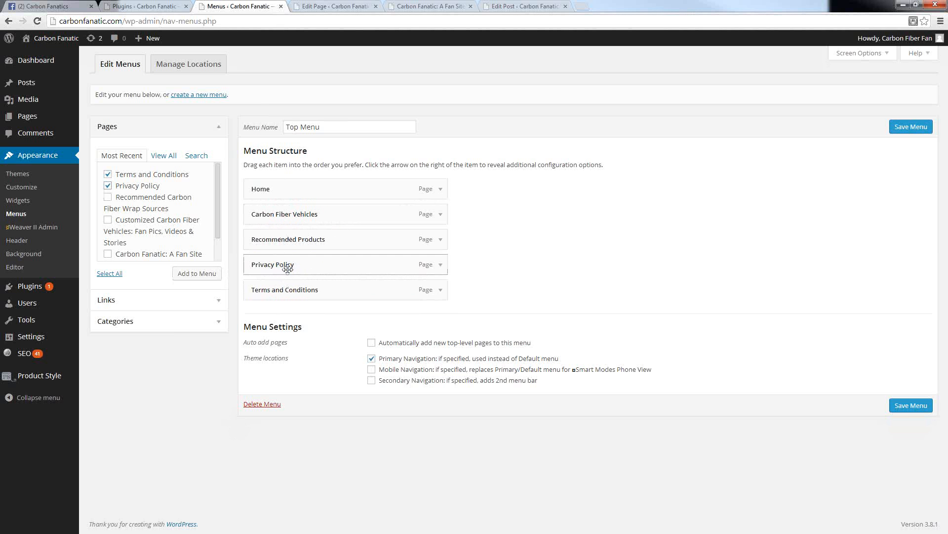
mouse_move(286, 282)
mouse_down()
mouse_move(311, 256)
mouse_move(276, 267)
mouse_up()
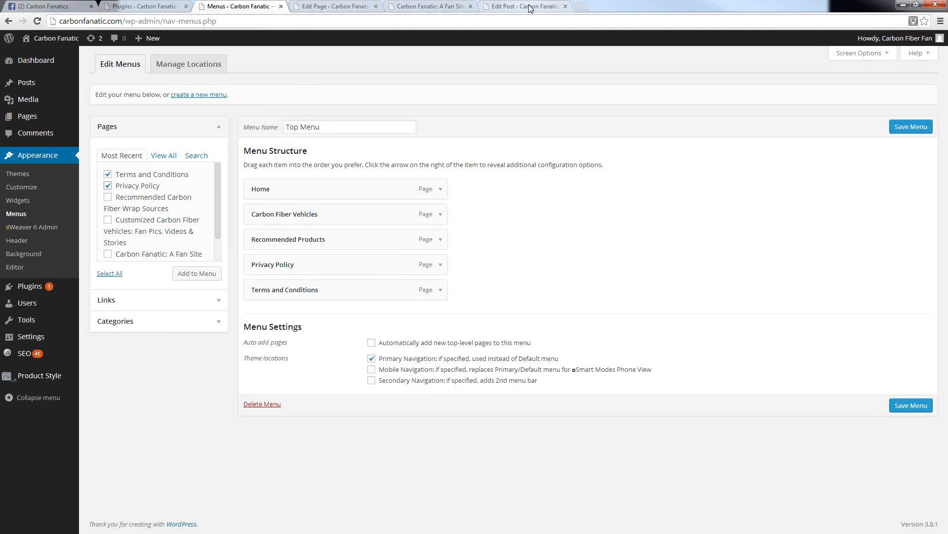
click(434, 7)
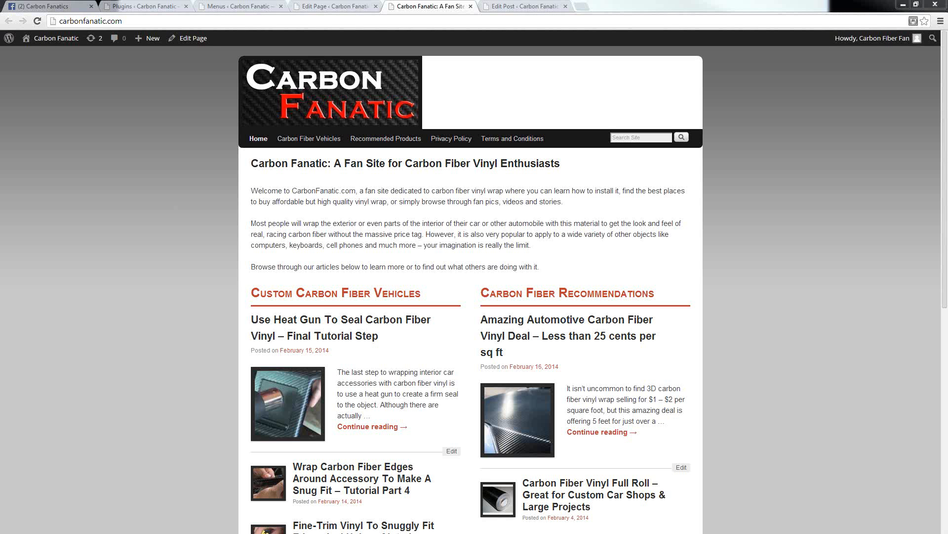
Step: Switch to the Carbon Fanatics Facebook page and examine its shared posts, especially the excerpt text of the newest vinyl deal post
click(50, 7)
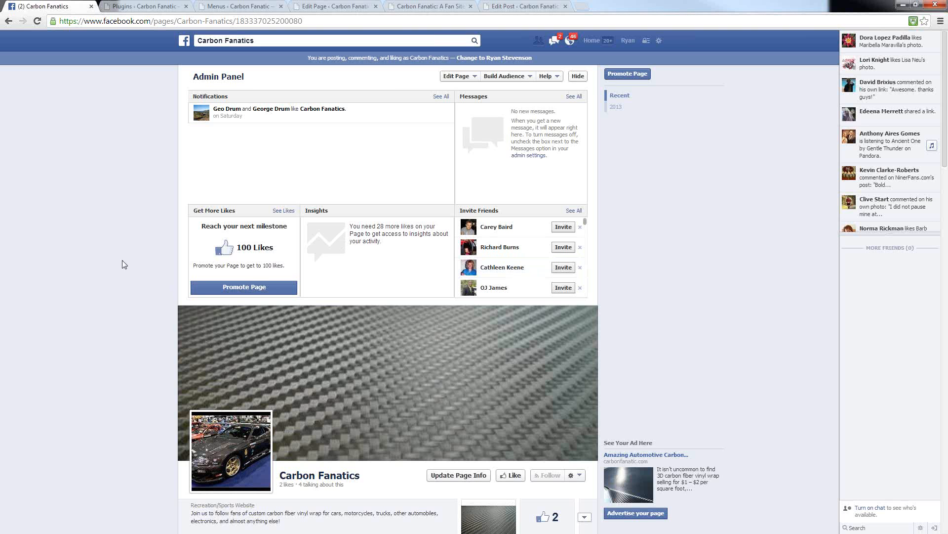
scroll(117, 242, down, 5)
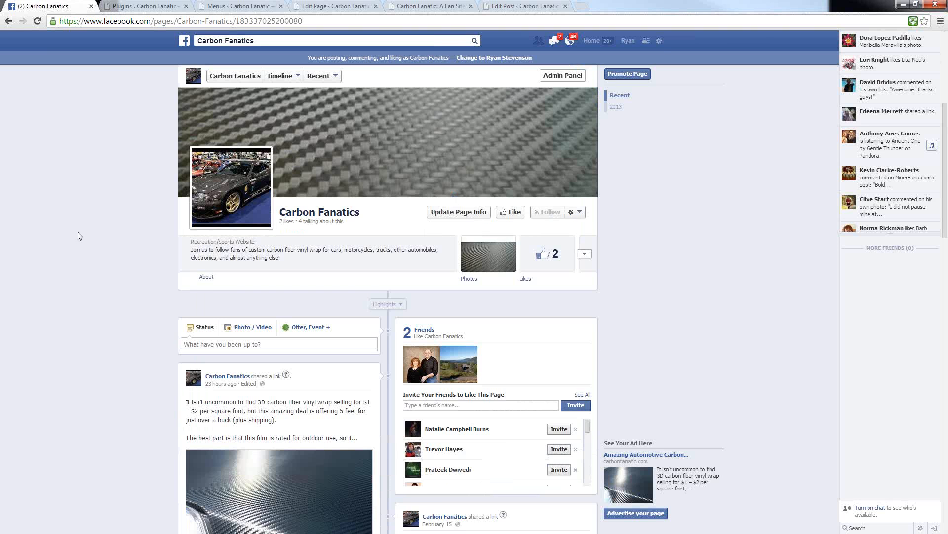
scroll(72, 229, down, 5)
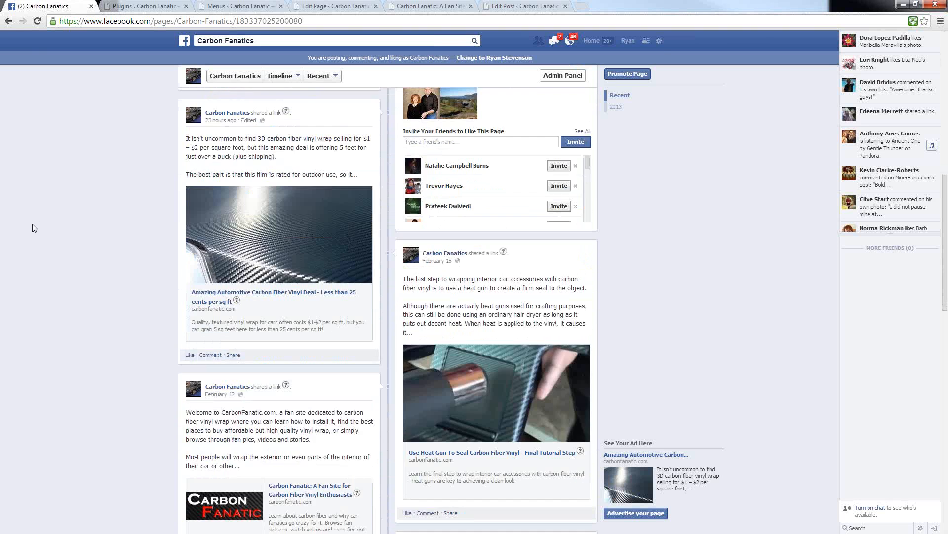
scroll(34, 229, up, 1)
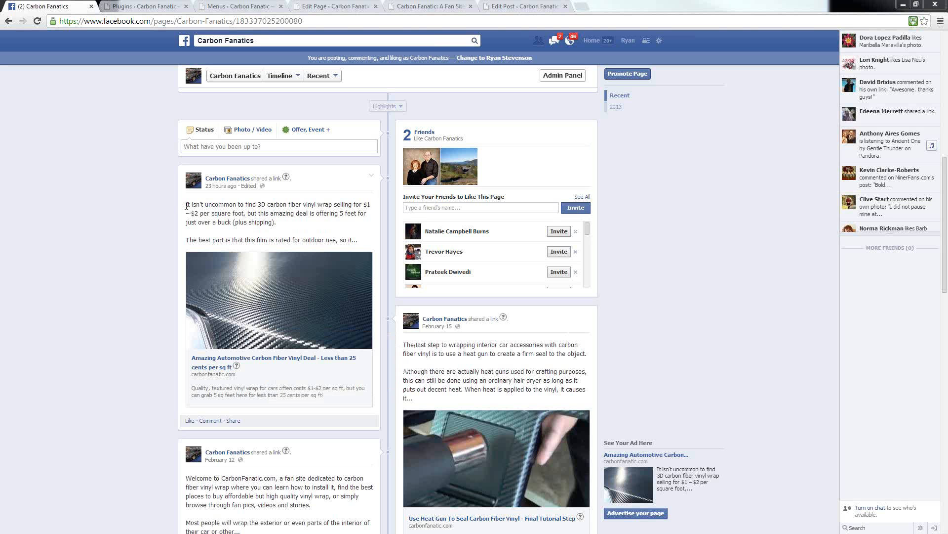
drag(187, 205, 366, 241)
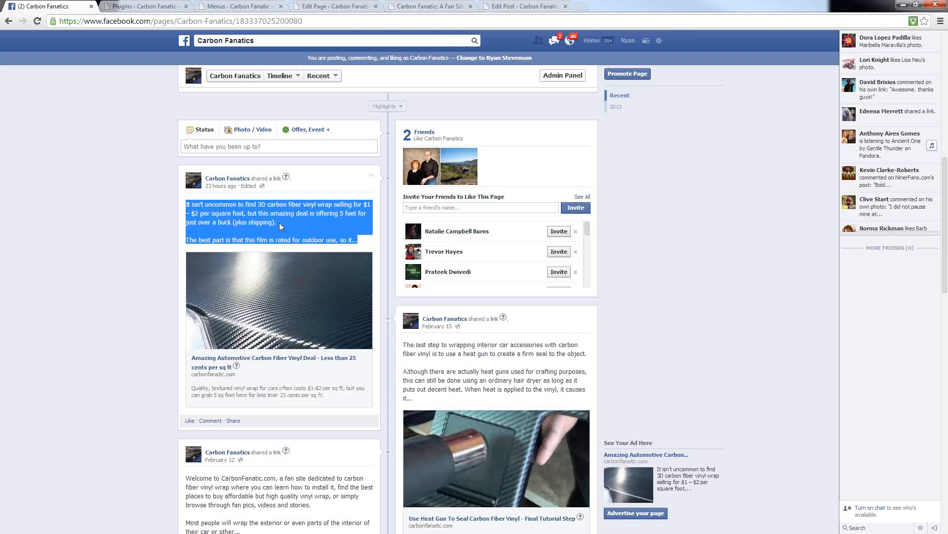
click(301, 231)
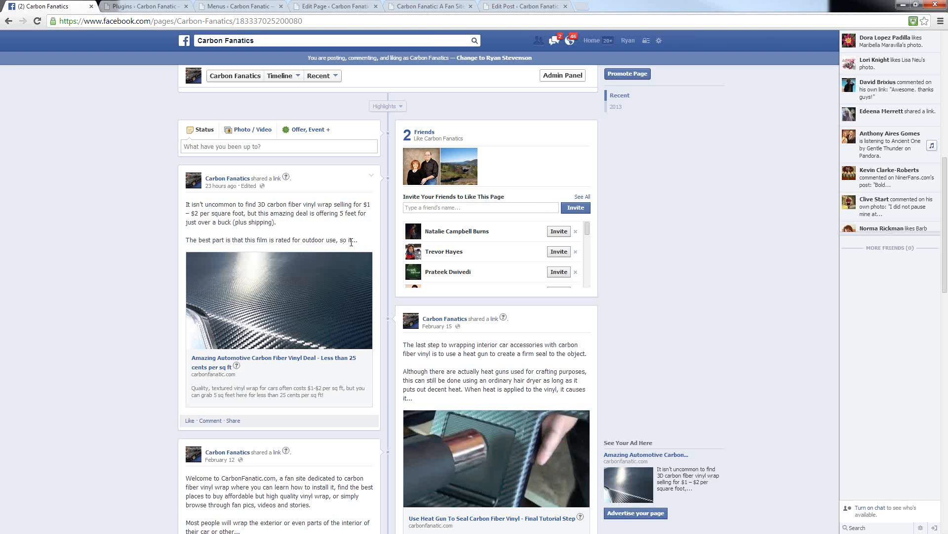
drag(357, 241, 352, 241)
click(276, 238)
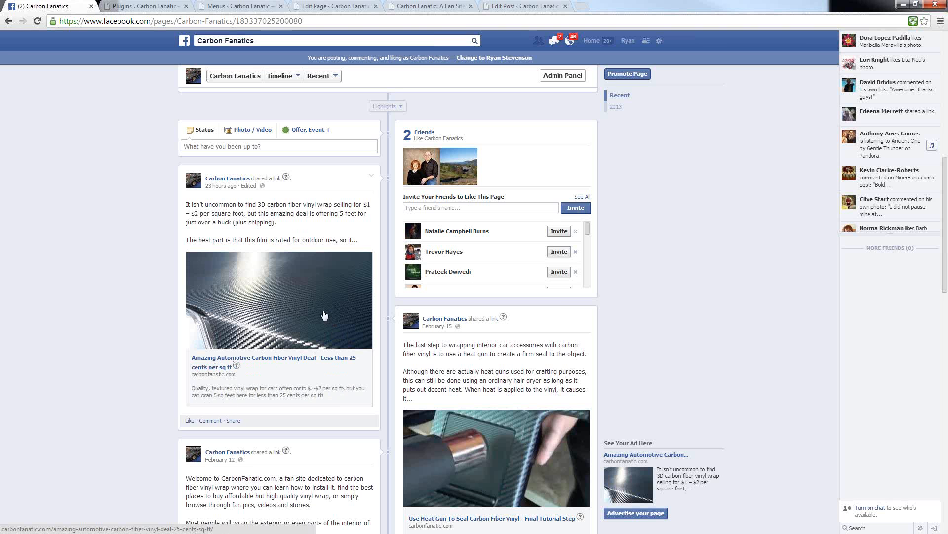
Step: Open the vinyl deal article linked in the newest Facebook post and compare its text with that post
click(285, 324)
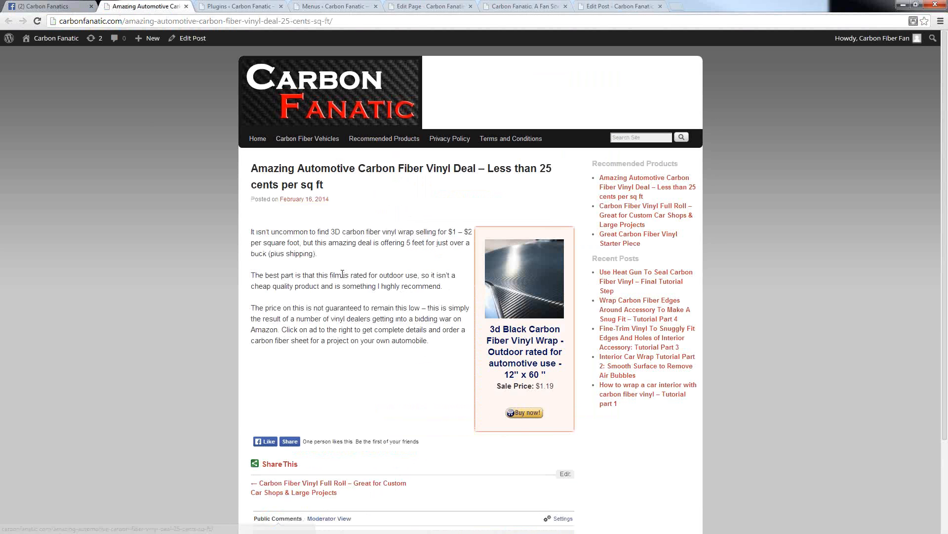
scroll(340, 263, down, 1)
scroll(330, 247, up, 1)
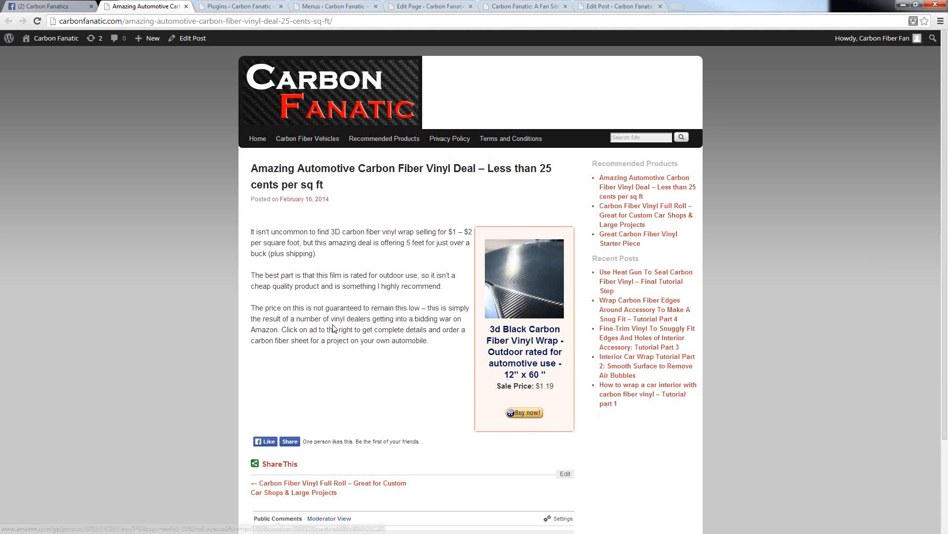
right_click(37, 33)
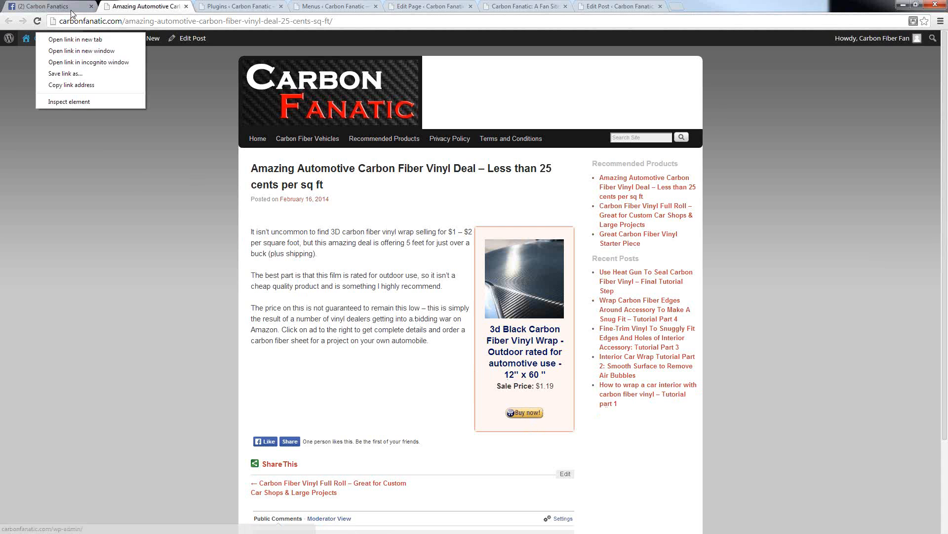
click(53, 7)
click(50, 7)
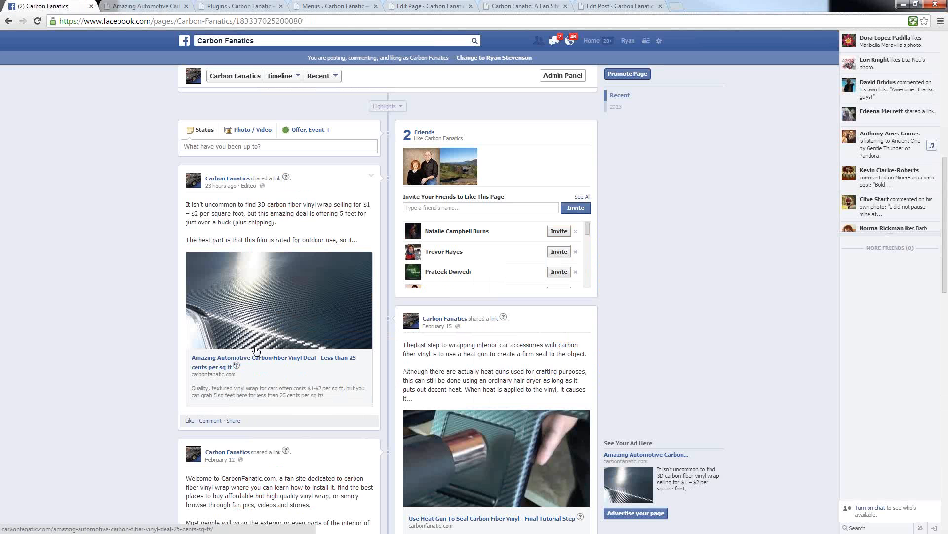
click(143, 6)
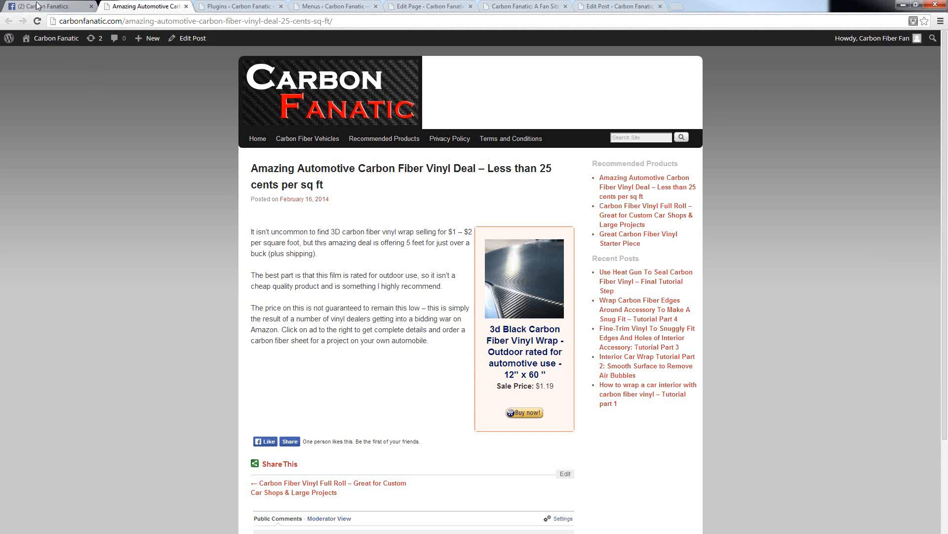
Step: Open the vinyl deal article for editing and examine the title, description and image in its Social Networks Listing SEO settings
click(566, 474)
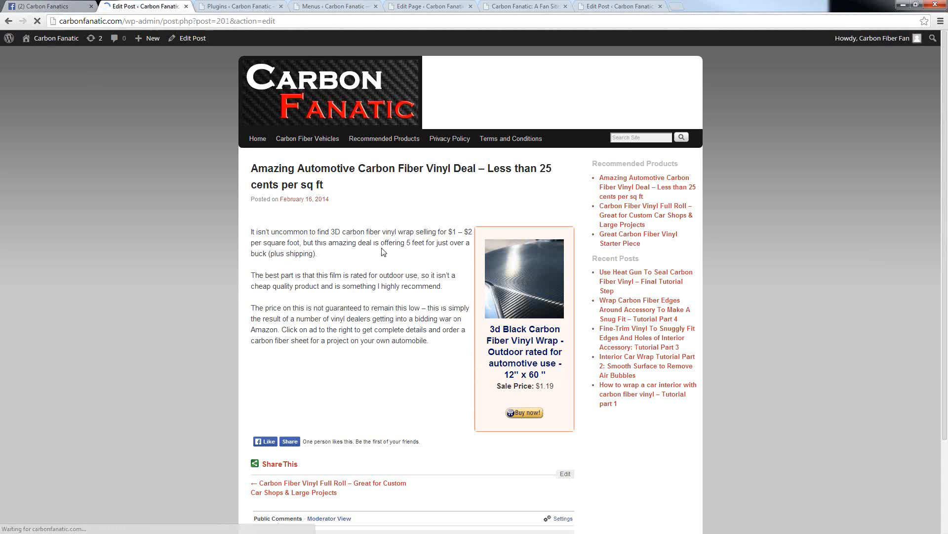
scroll(198, 410, down, 3)
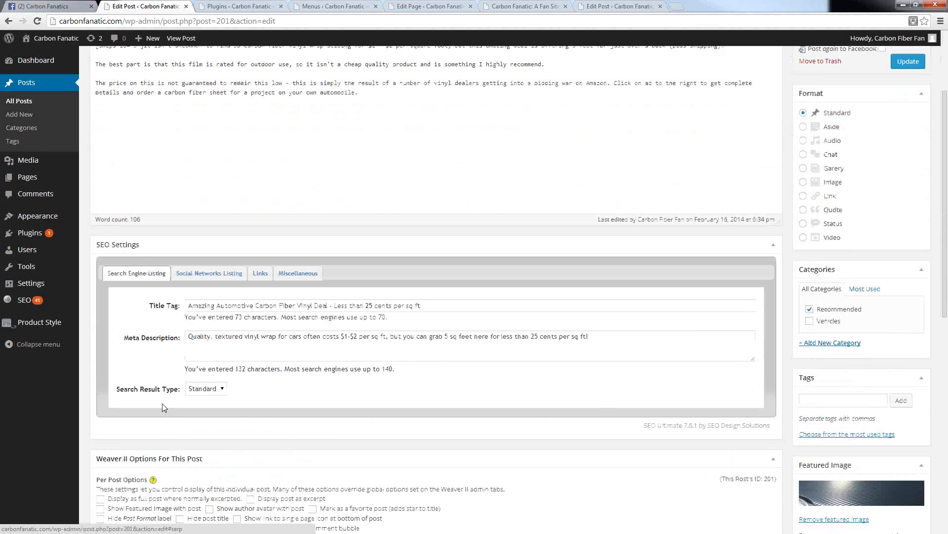
click(185, 279)
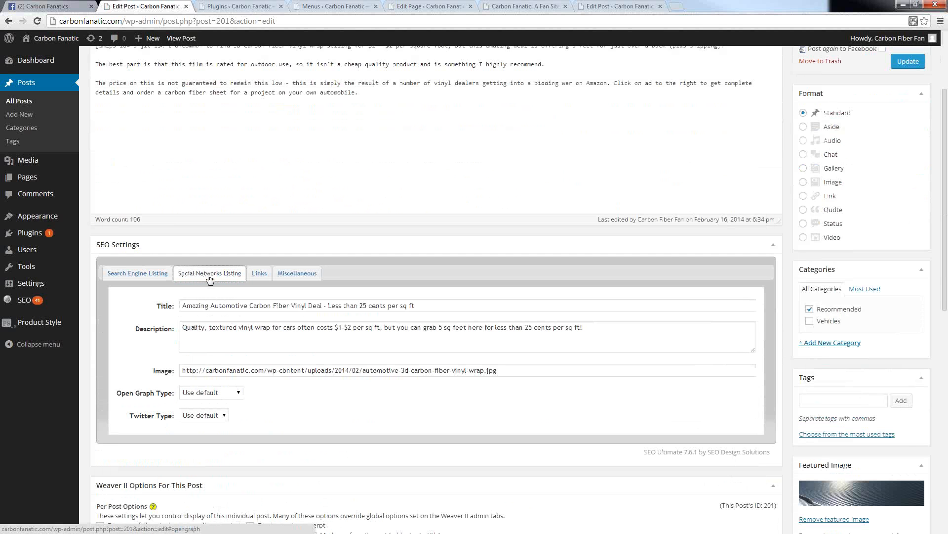
click(423, 306)
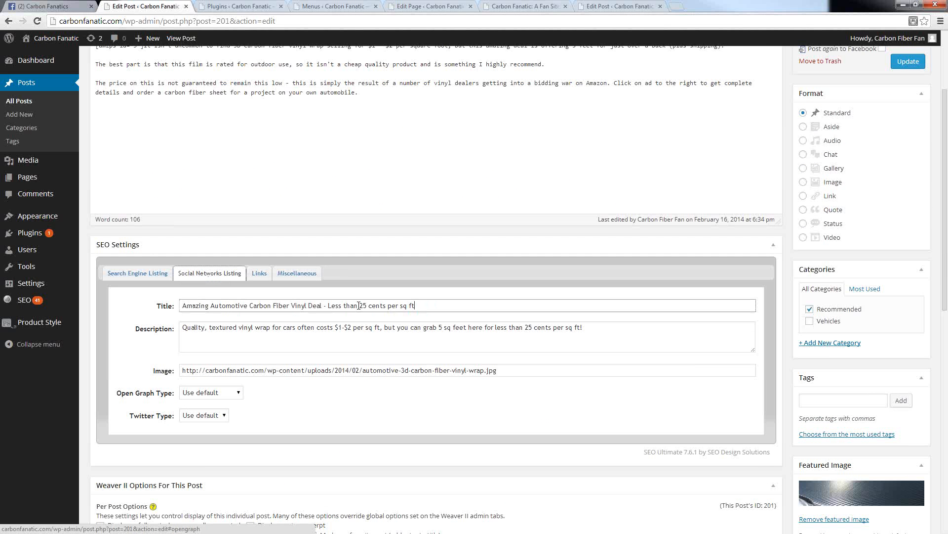
drag(416, 305, 585, 328)
drag(505, 368, 101, 388)
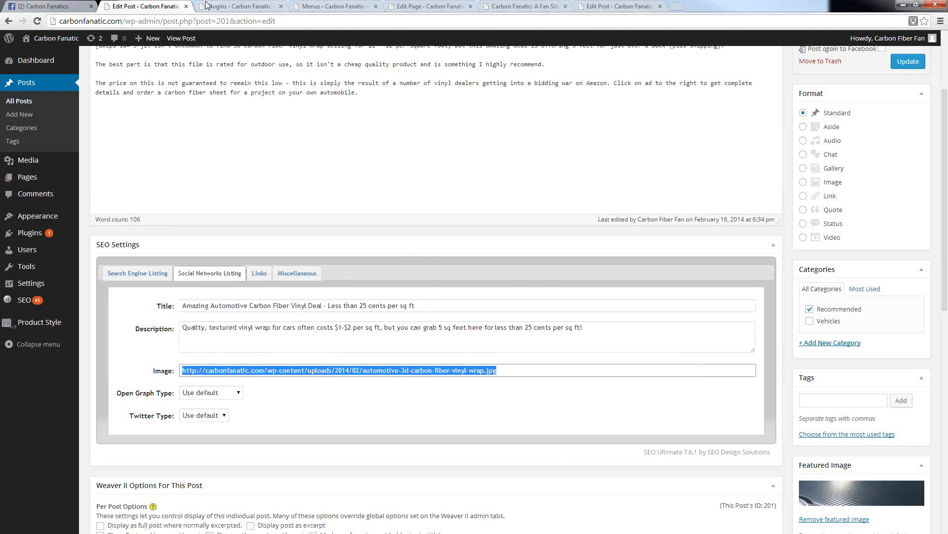
Step: Compare the post's social listing fields with the Facebook link preview, then review the article's content and publishing options
click(59, 10)
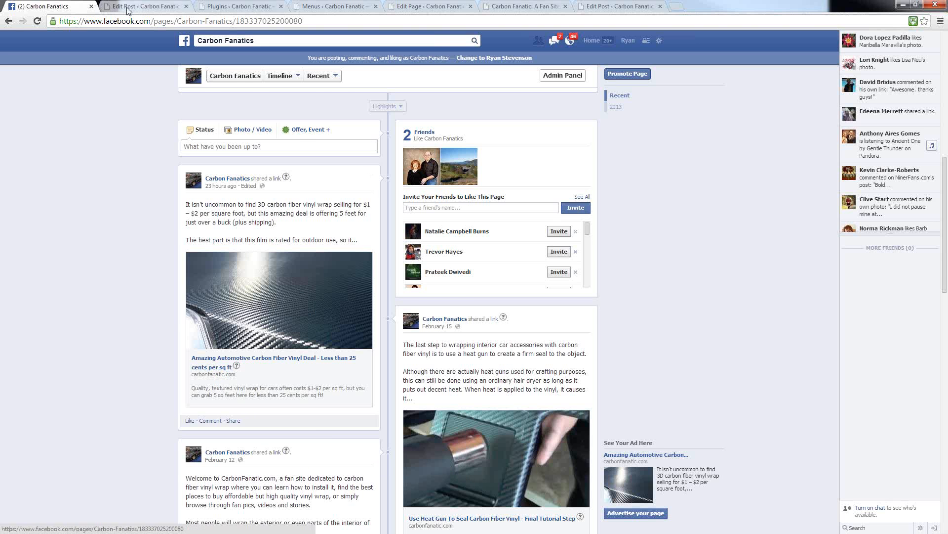
click(143, 6)
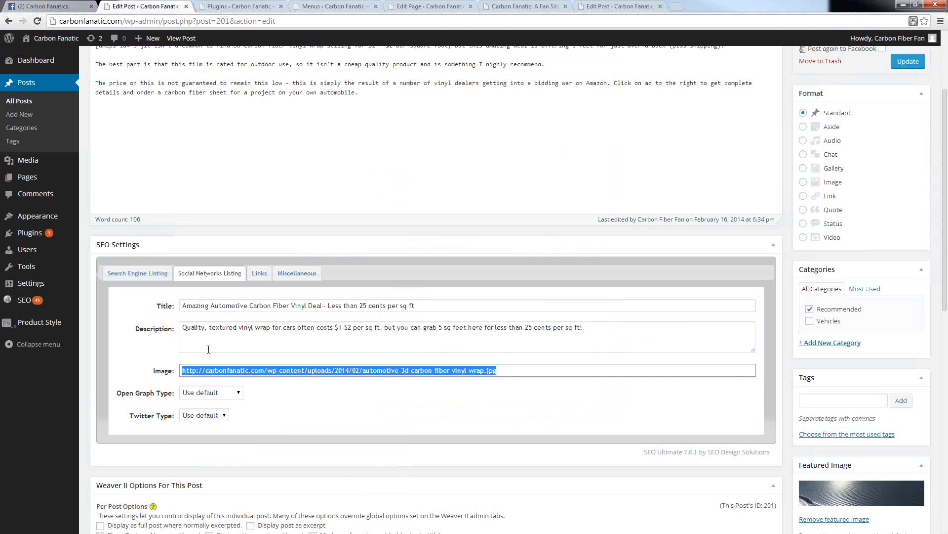
click(416, 262)
scroll(416, 263, up, 3)
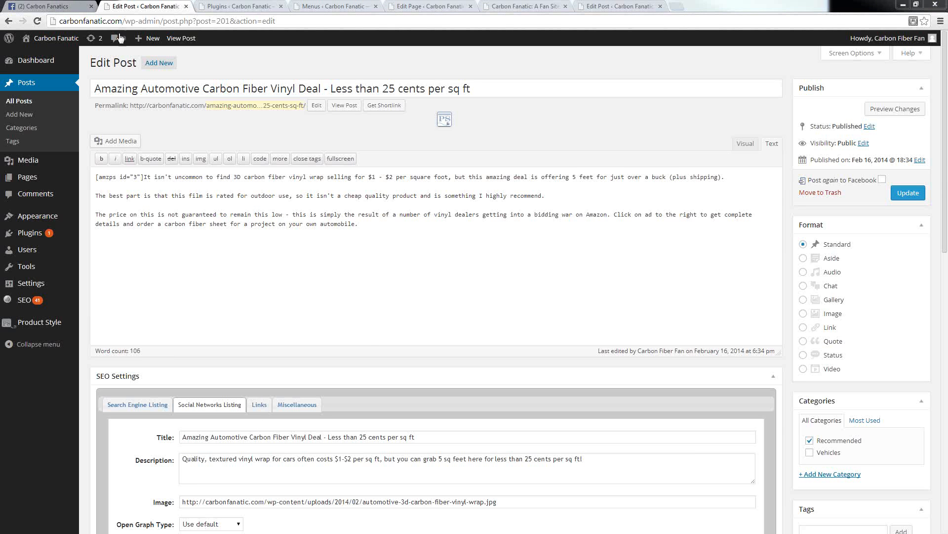
Step: Return to the Carbon Fanatics Facebook page and look through the excerpts, images and link previews of its shared posts
click(43, 6)
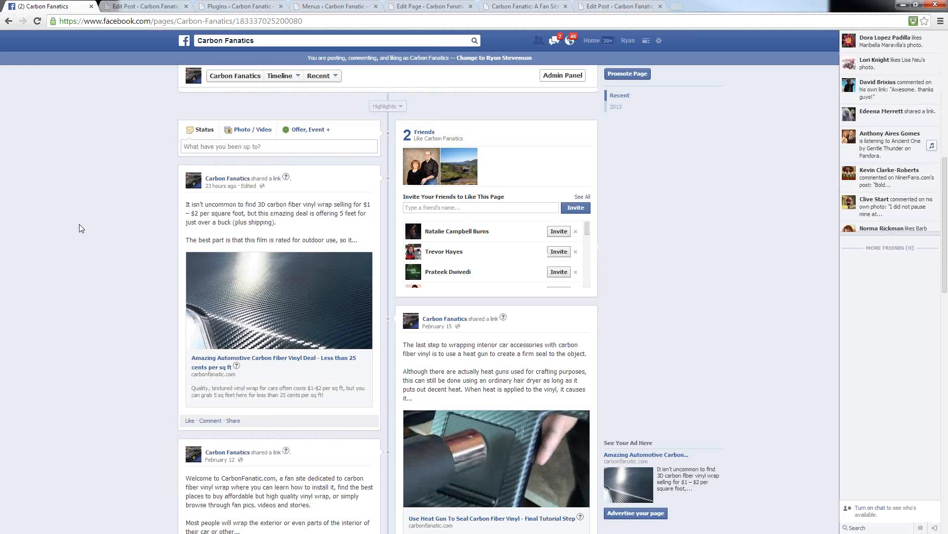
scroll(79, 252, down, 6)
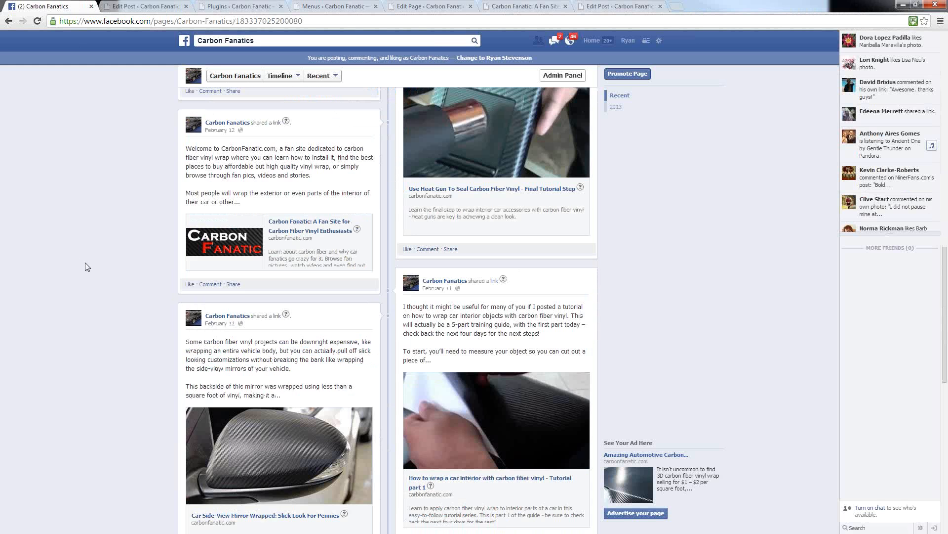
scroll(101, 265, up, 4)
scroll(105, 270, down, 1)
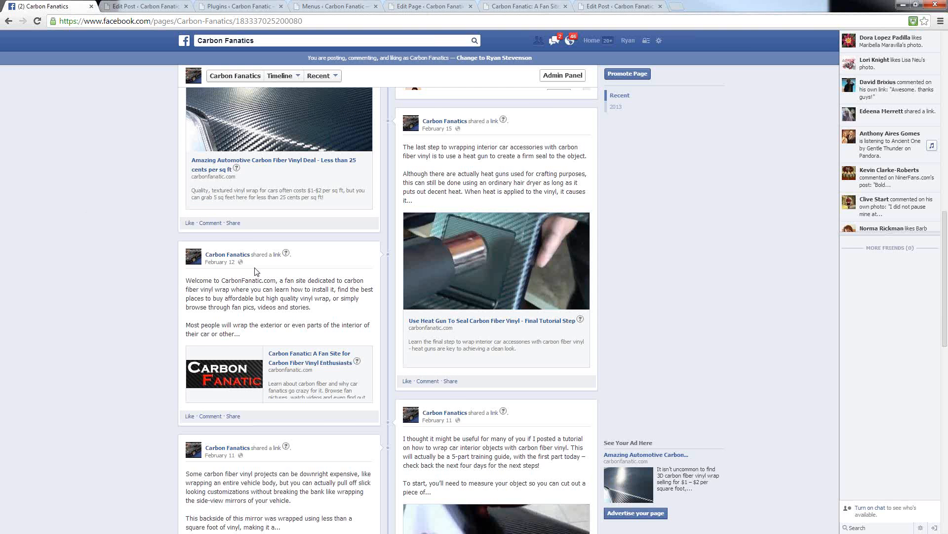
scroll(252, 274, up, 1)
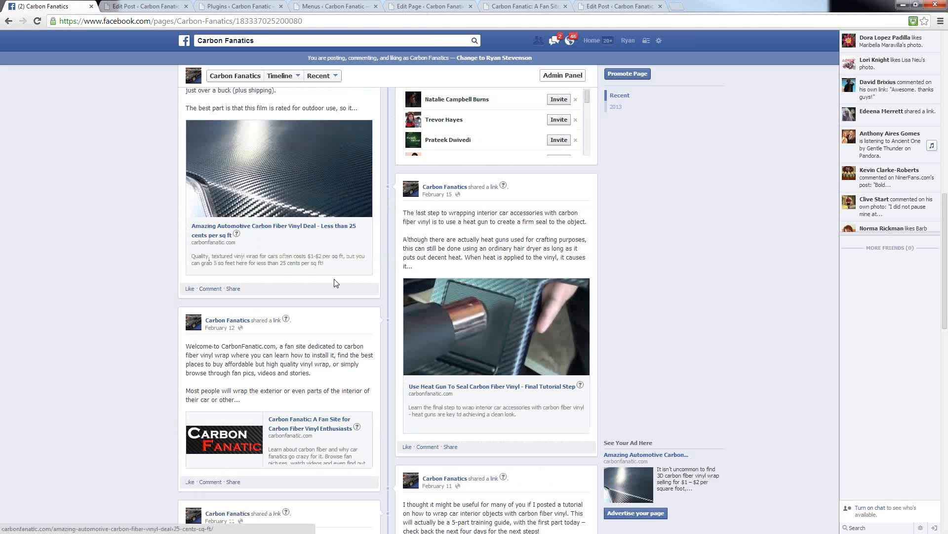
scroll(465, 413, down, 4)
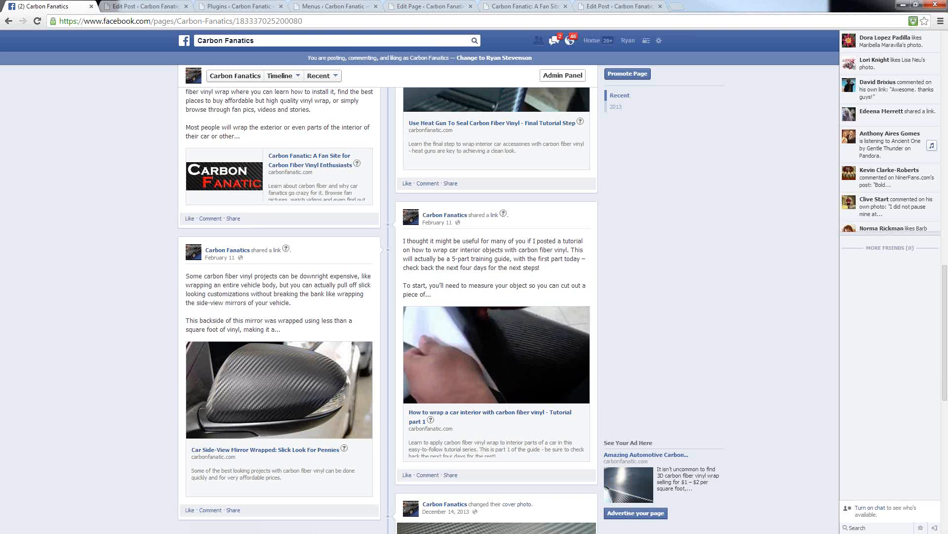
Step: Review the vinyl deal article's Social Networks Listing fields again and check them against the posts on the Facebook page
click(141, 7)
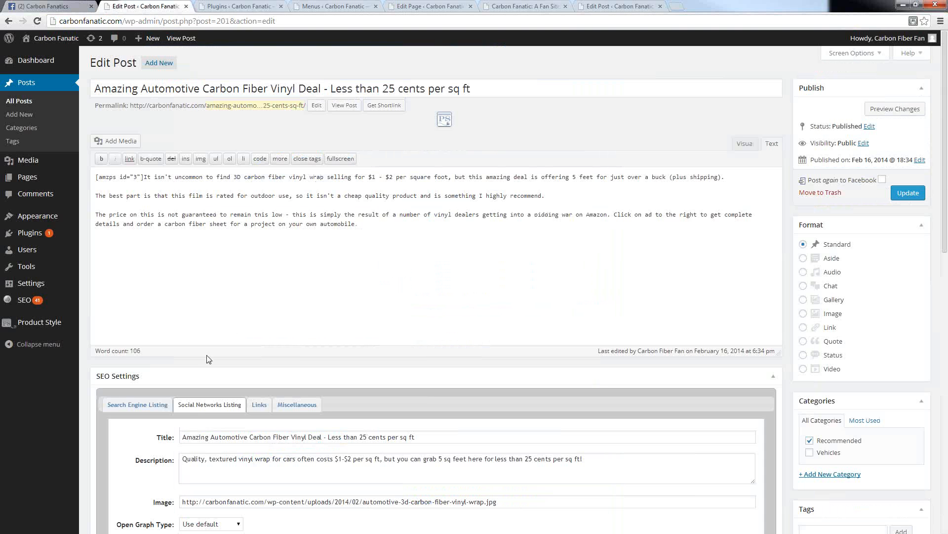
scroll(203, 374, down, 4)
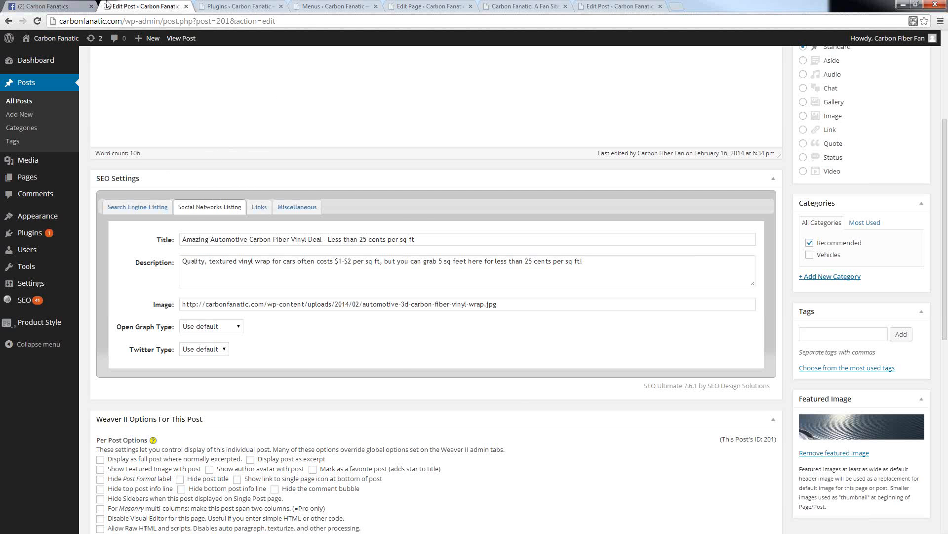
click(54, 9)
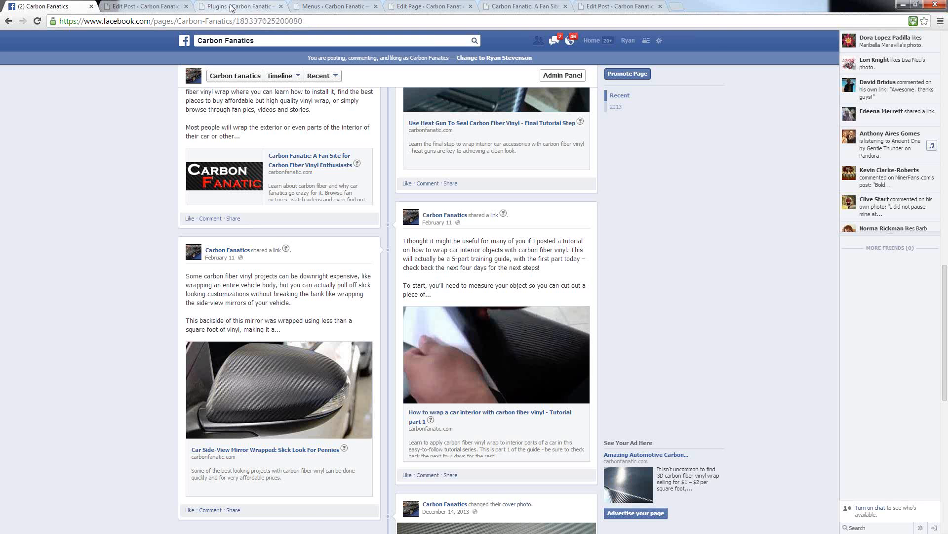
click(144, 6)
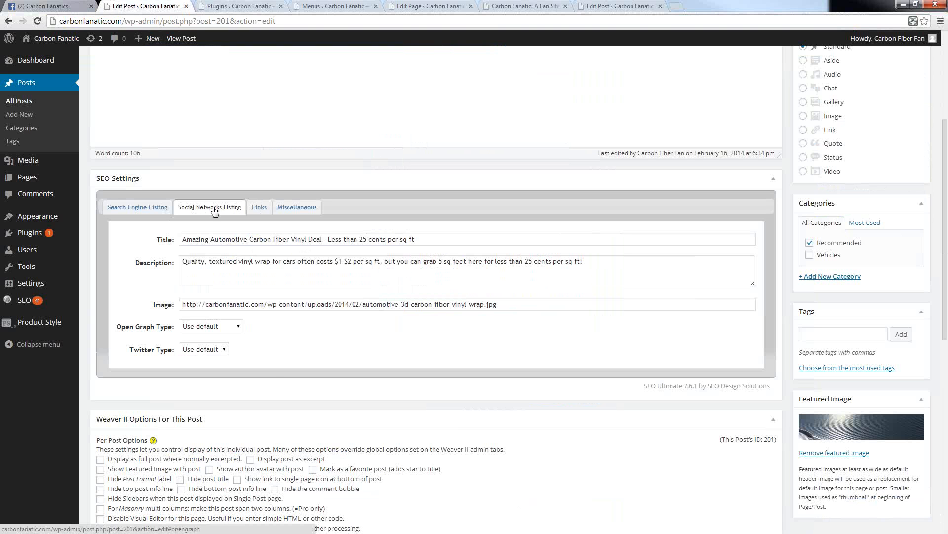
Step: Go back to the Facebook page and examine the older shared posts, including the heat gun and car interior tutorials
click(47, 6)
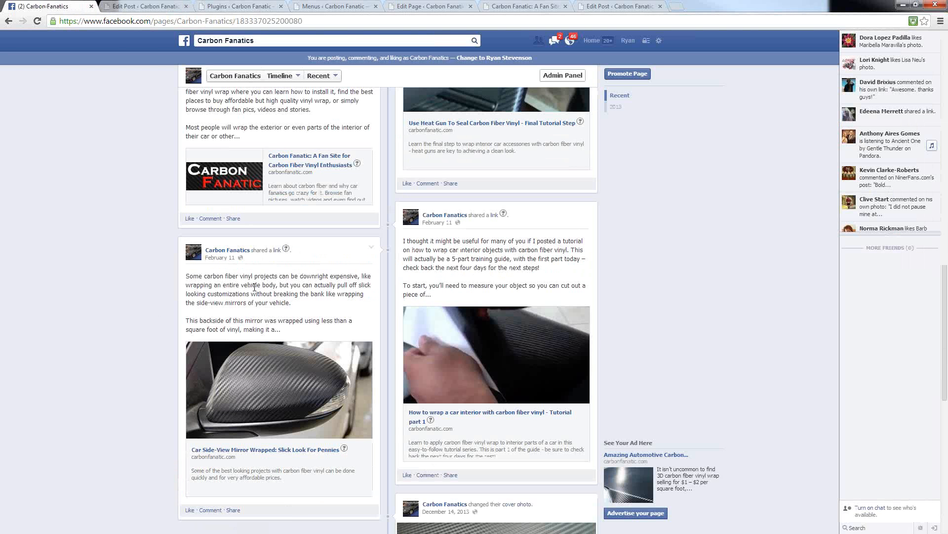
scroll(254, 289, up, 1)
scroll(380, 345, down, 3)
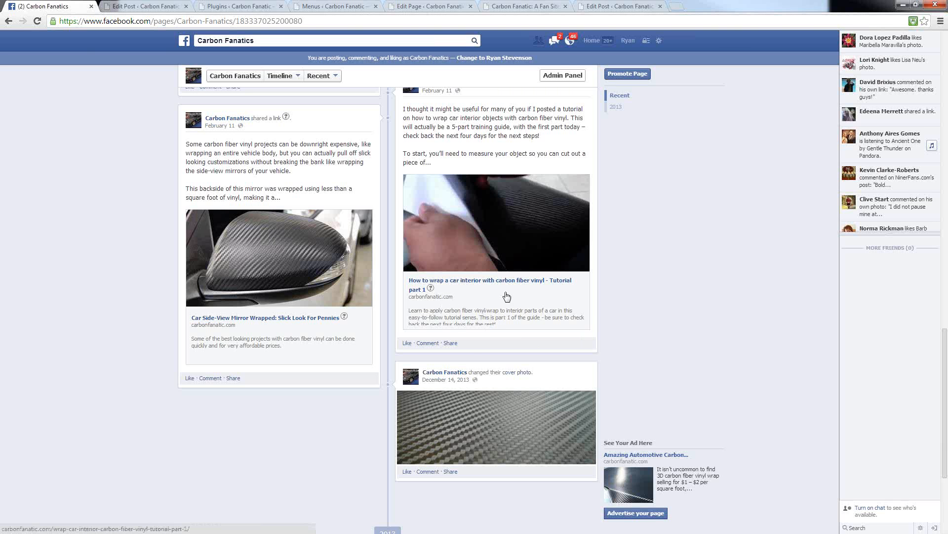
scroll(594, 313, up, 5)
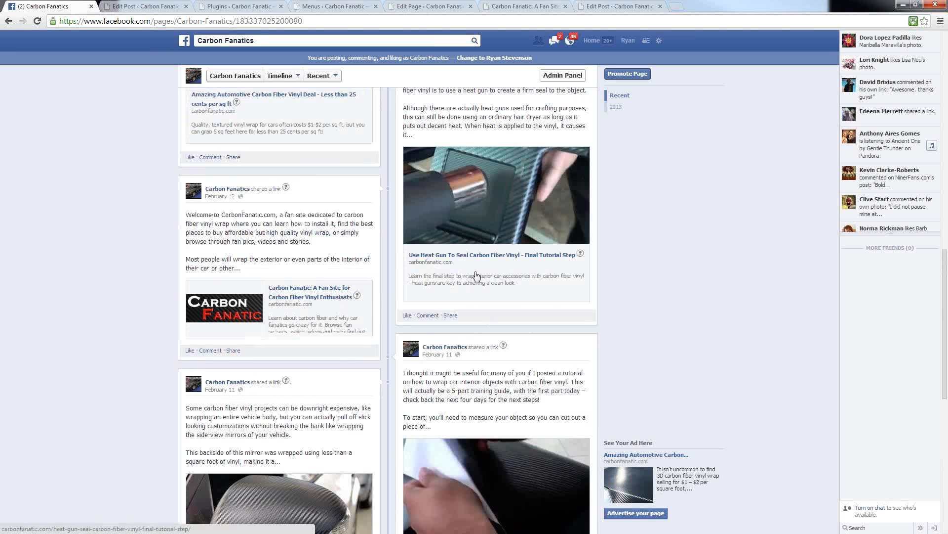
scroll(475, 276, down, 4)
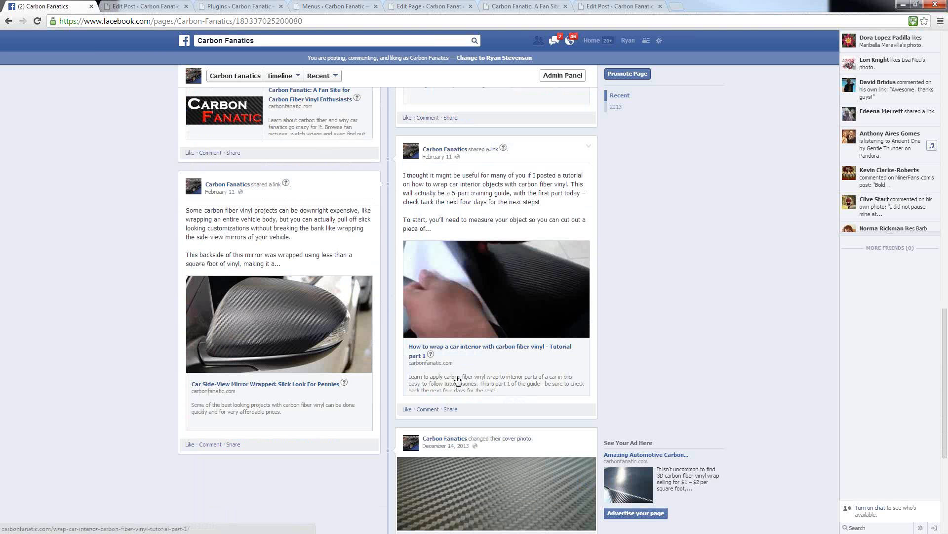
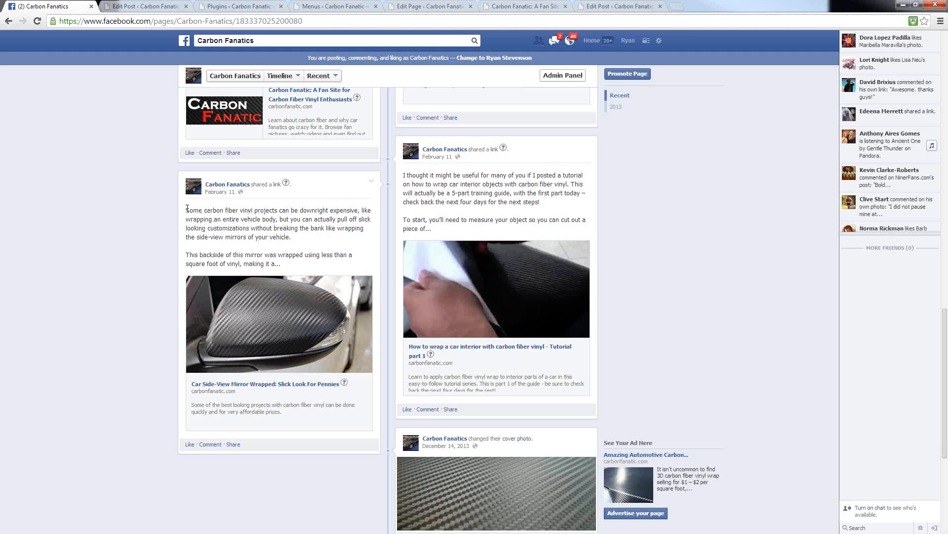
Step: Examine the side-view mirror post's excerpt on the Facebook page and check it against the vinyl deal article's Social Networks Listing fields
drag(187, 208, 274, 263)
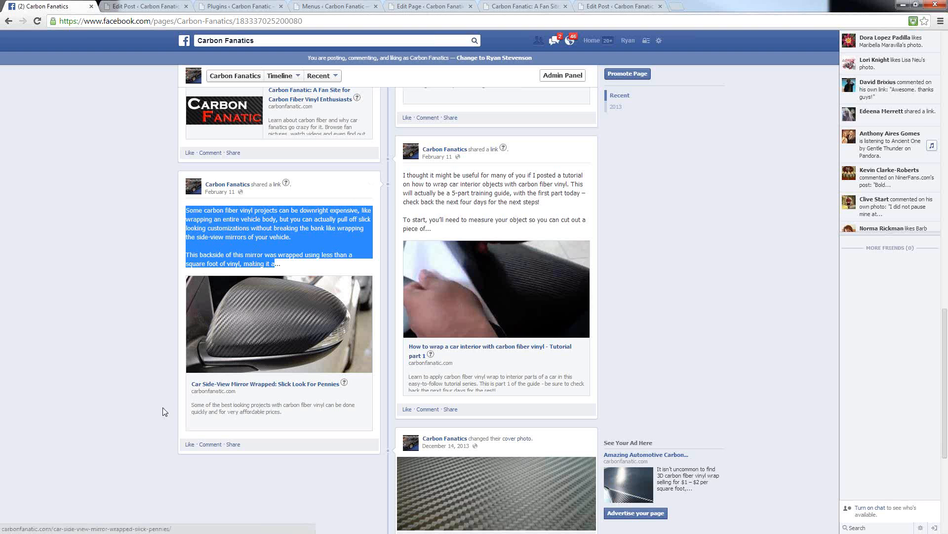
click(115, 332)
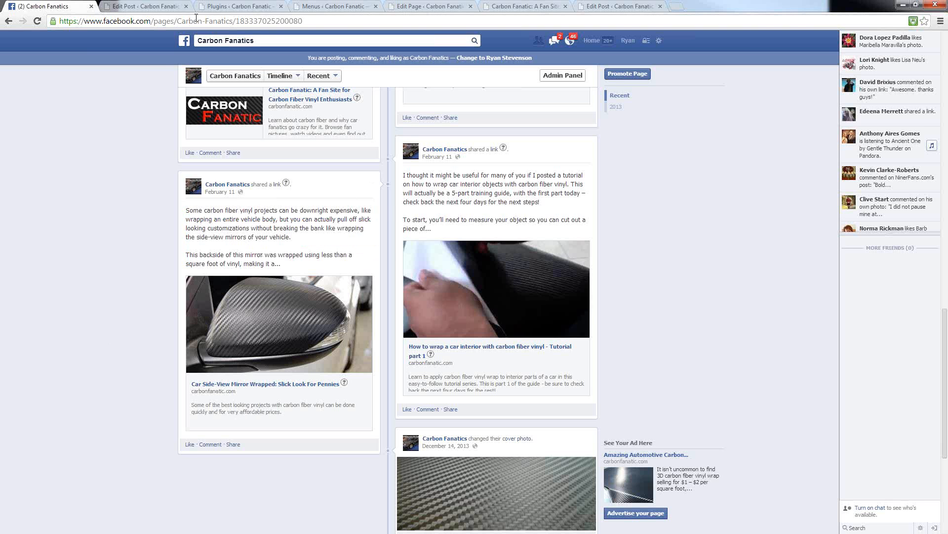
click(132, 7)
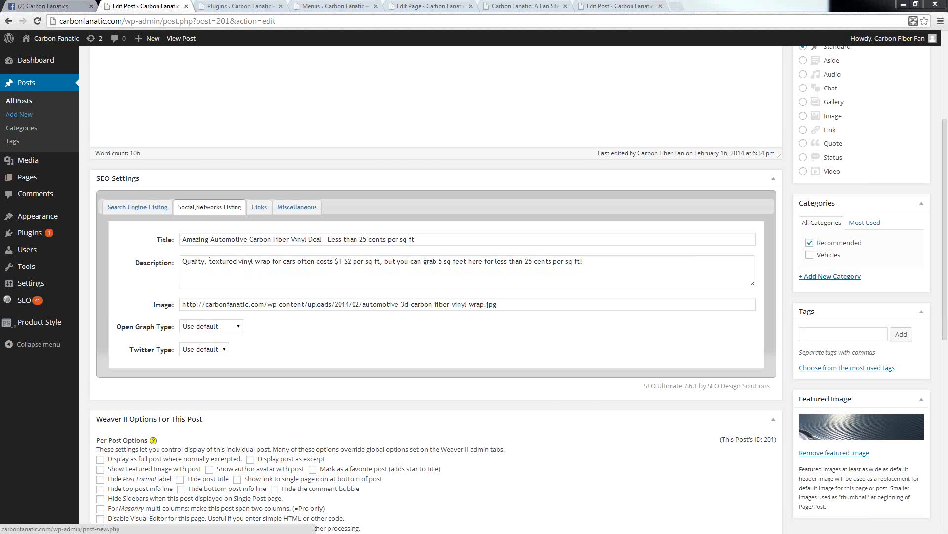
click(46, 7)
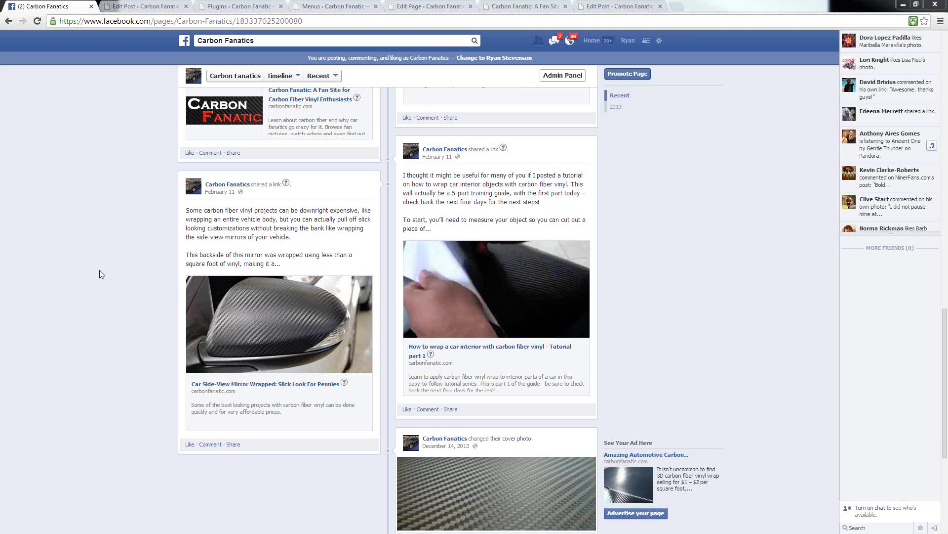
drag(188, 208, 278, 262)
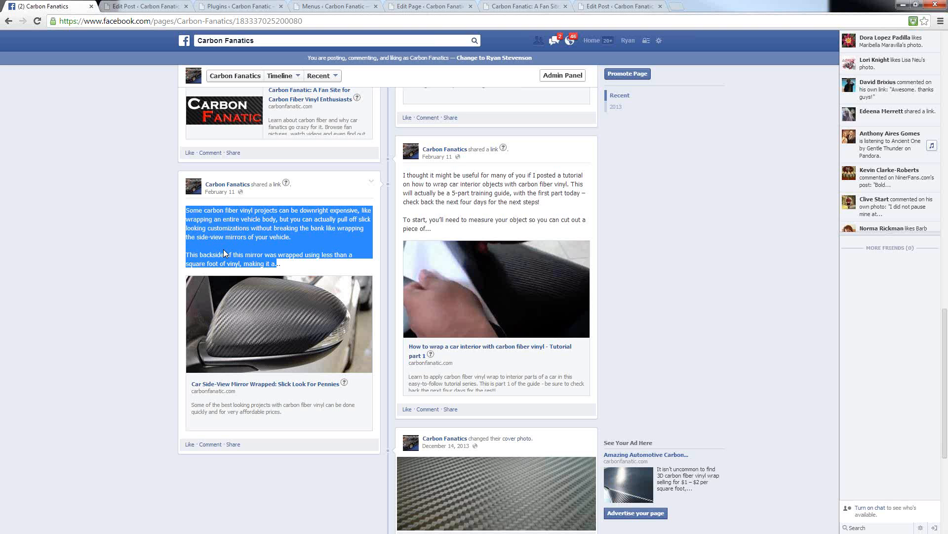
click(294, 248)
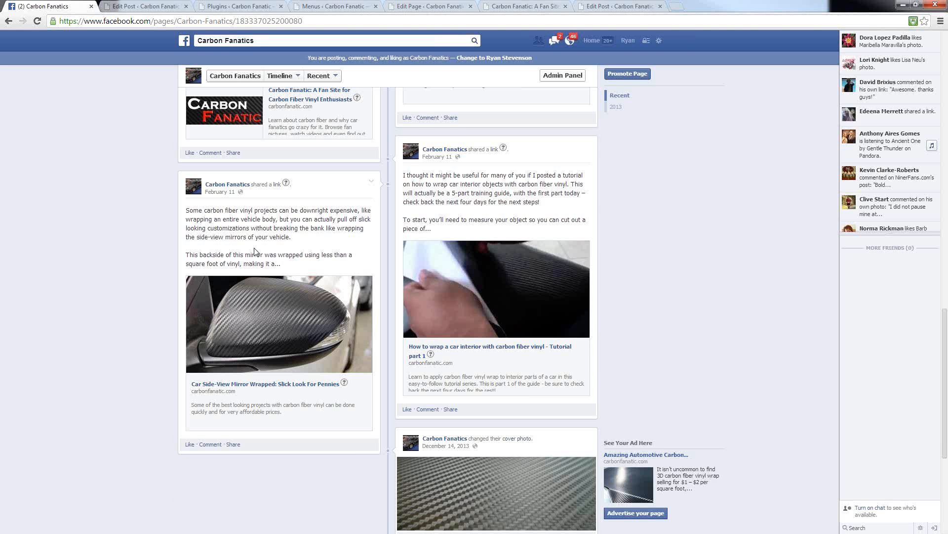
Step: Open the heat gun tutorial article from its shared Facebook post and review the article down to its comments area
scroll(274, 316, up, 15)
scroll(275, 318, down, 4)
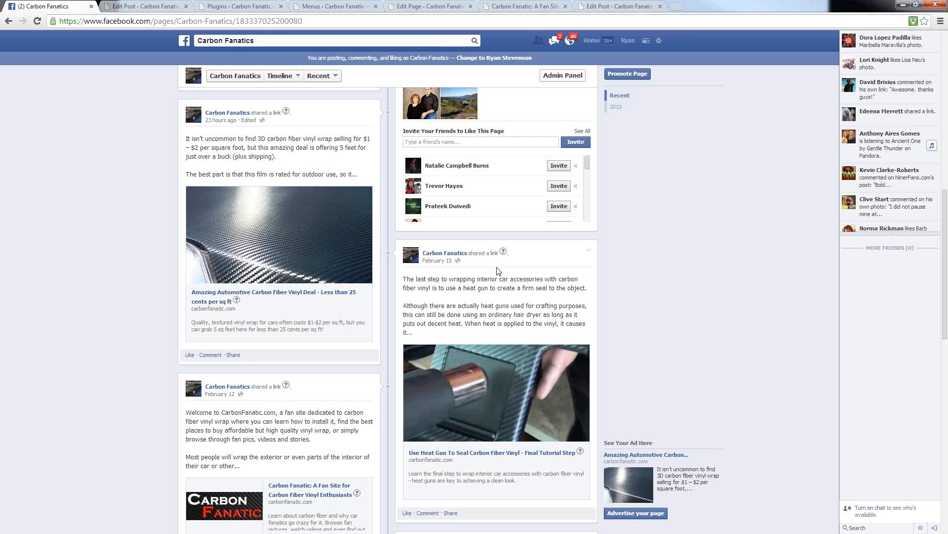
click(428, 458)
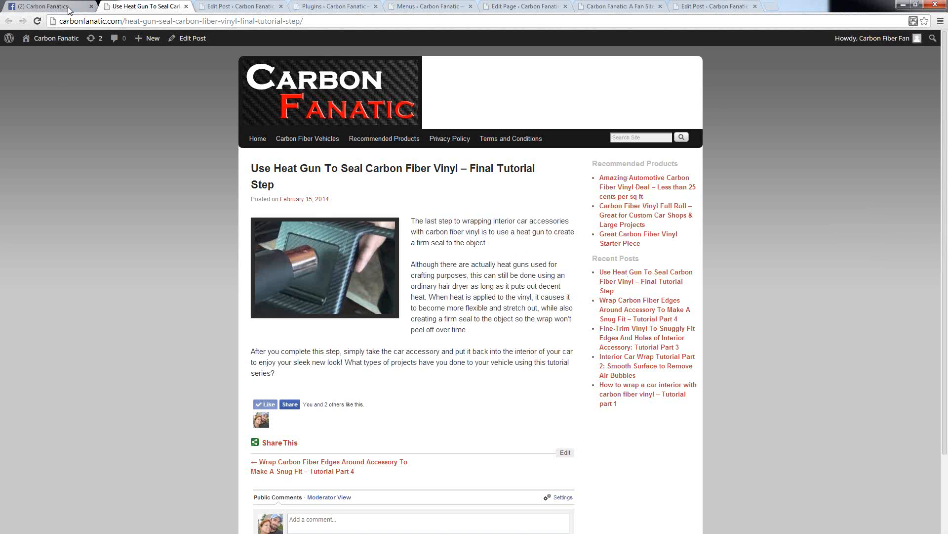
scroll(424, 300, down, 3)
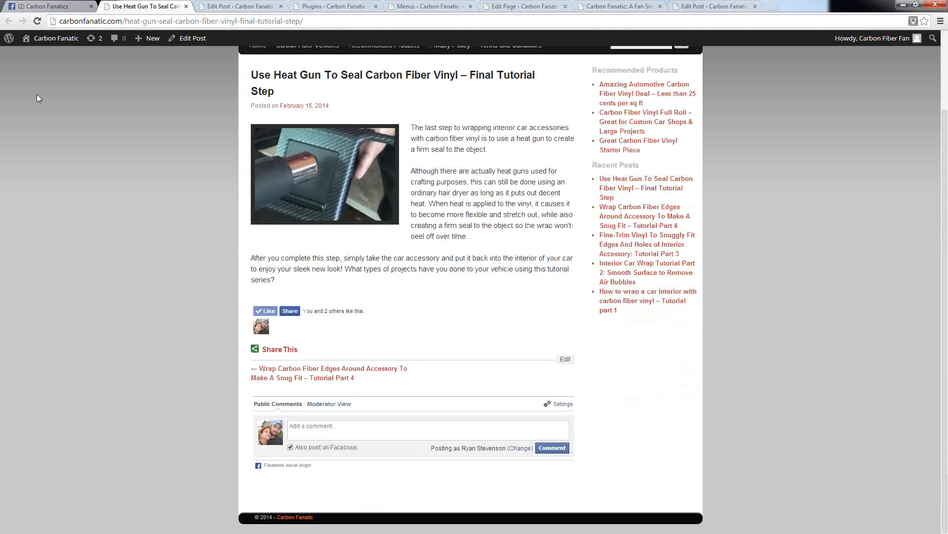
Step: Look through the older shared posts on the Facebook page, then revisit the full heat gun article for comparison
click(58, 6)
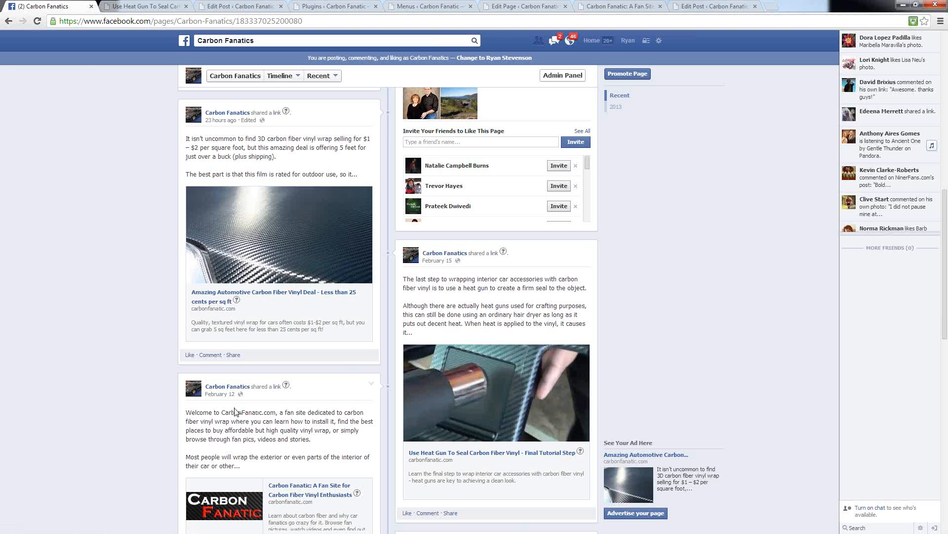
scroll(234, 408, down, 4)
scroll(234, 405, down, 4)
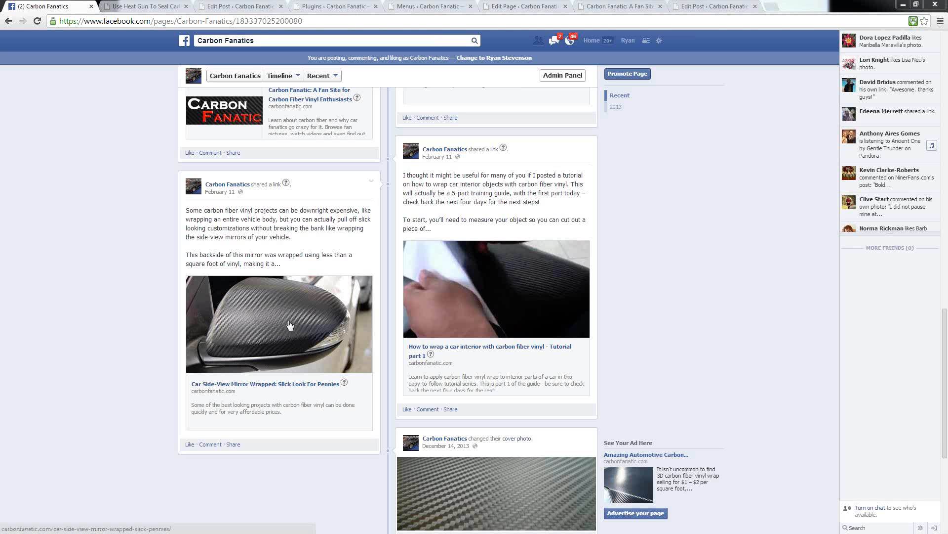
click(144, 10)
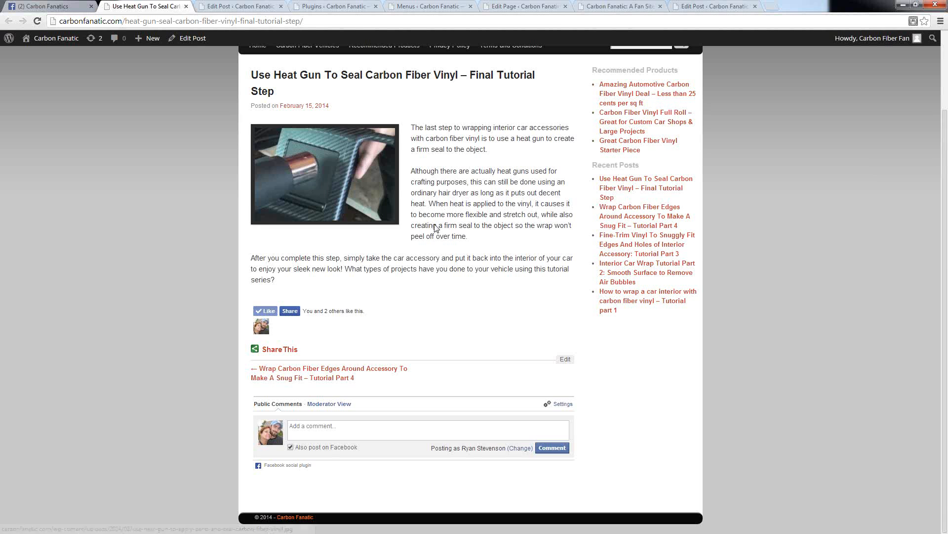
scroll(435, 227, up, 2)
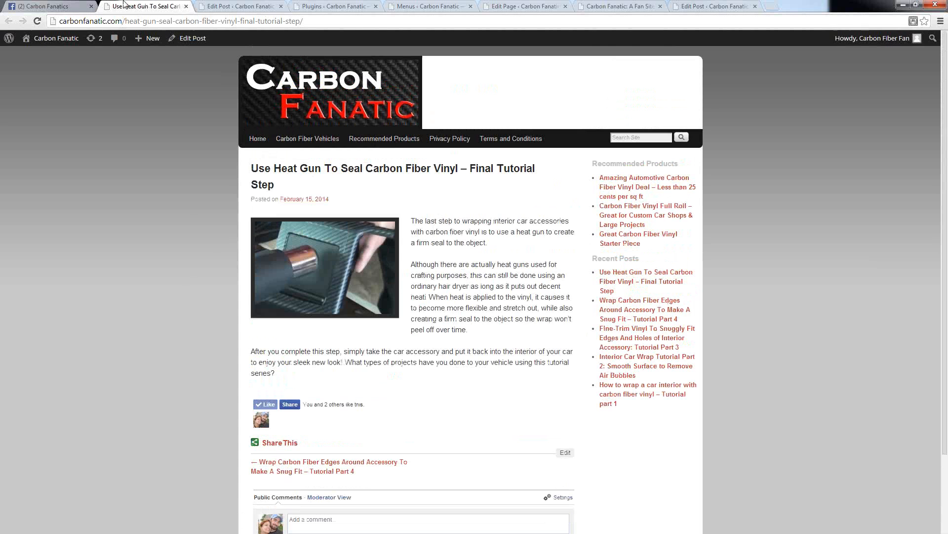
Step: Return to the Facebook page and examine the shared link posts from the welcome post down to the cover photo update
click(51, 10)
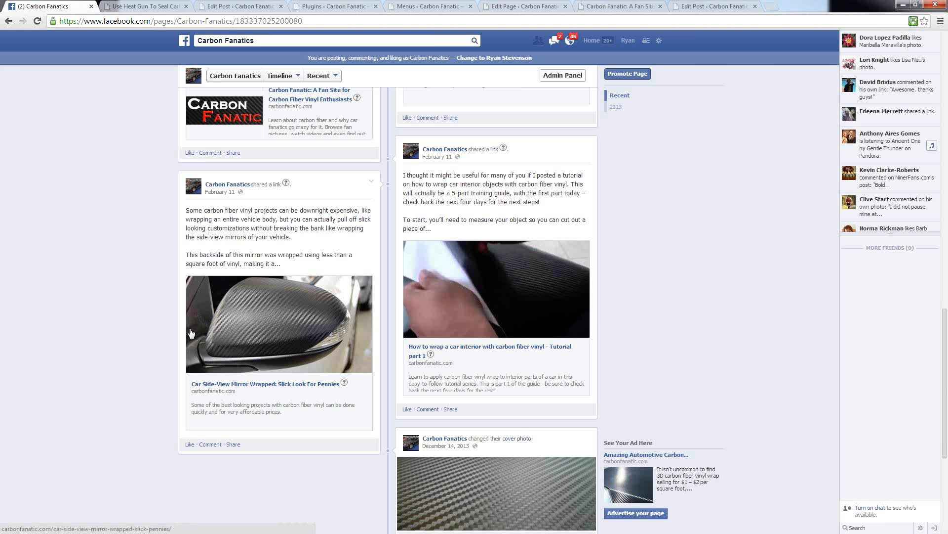
scroll(191, 332, up, 5)
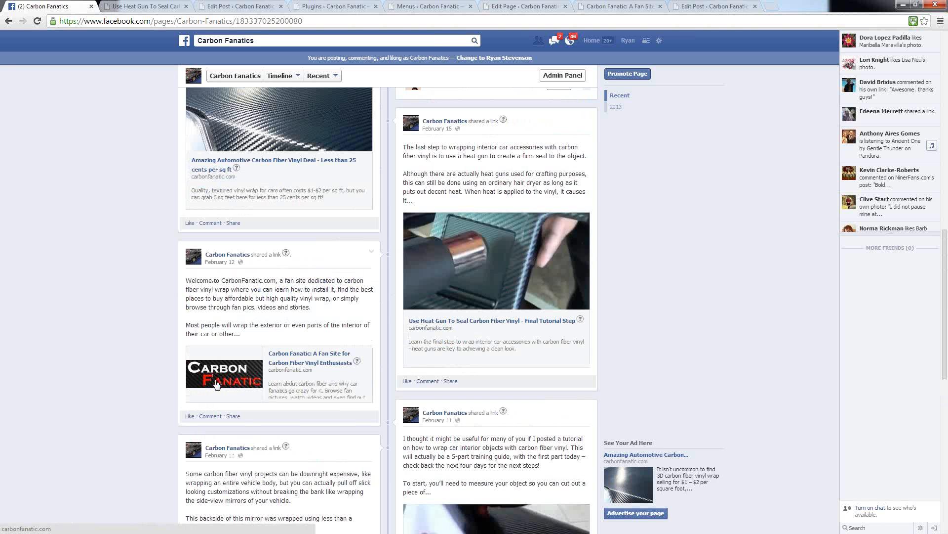
scroll(252, 385, down, 1)
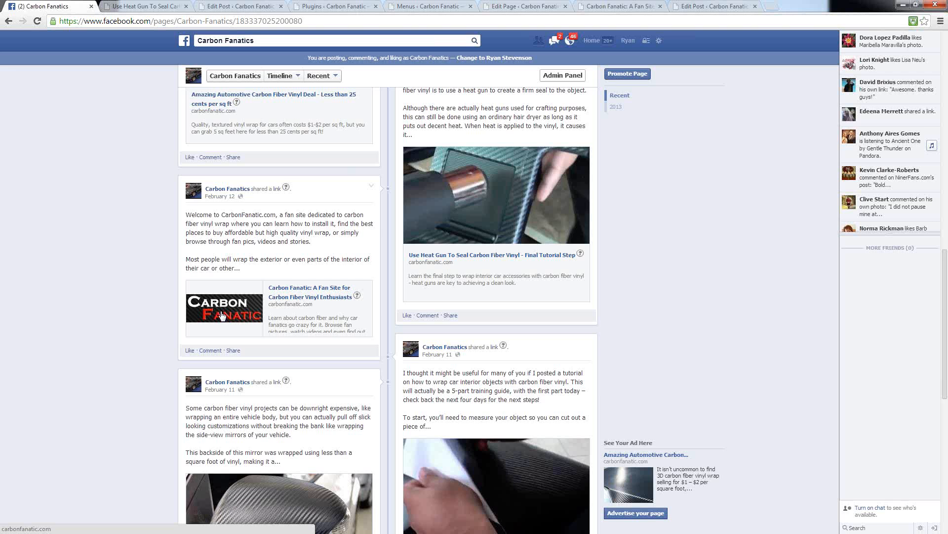
scroll(221, 315, down, 5)
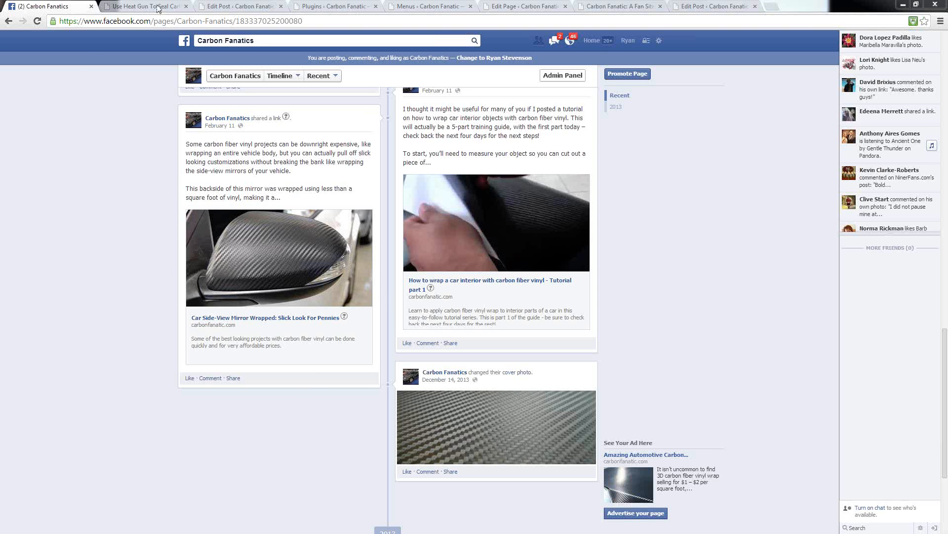
Step: Compare the Search Engine Listing and Social Networks Listing fields in the vinyl deal article's SEO settings
click(220, 10)
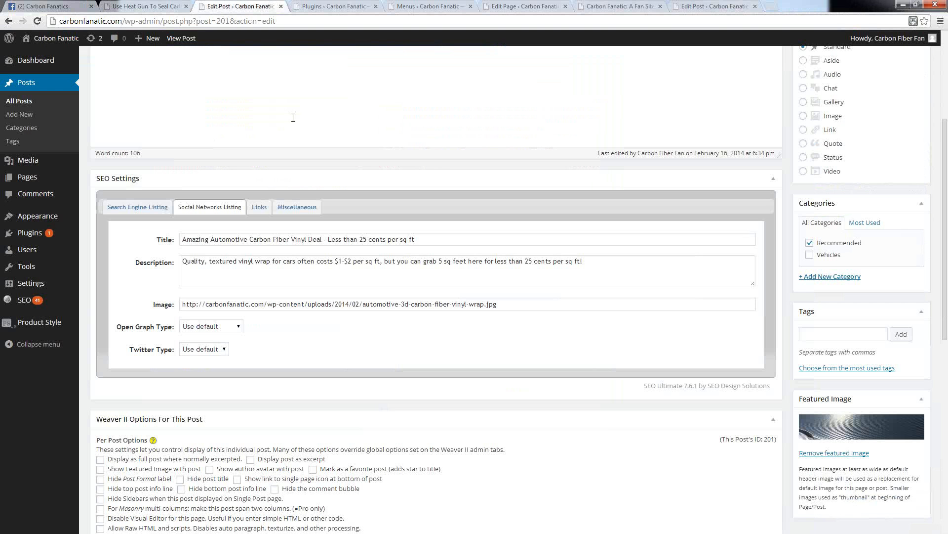
click(130, 212)
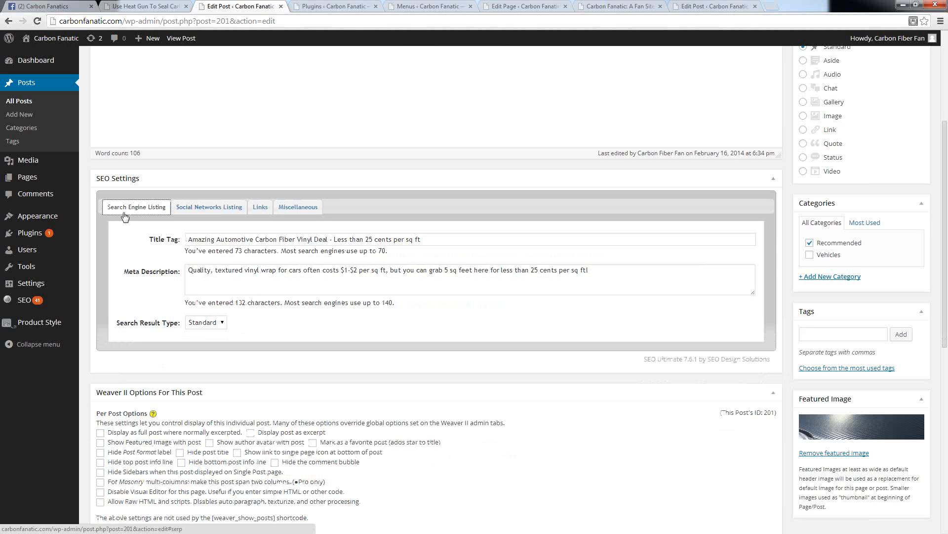
click(195, 211)
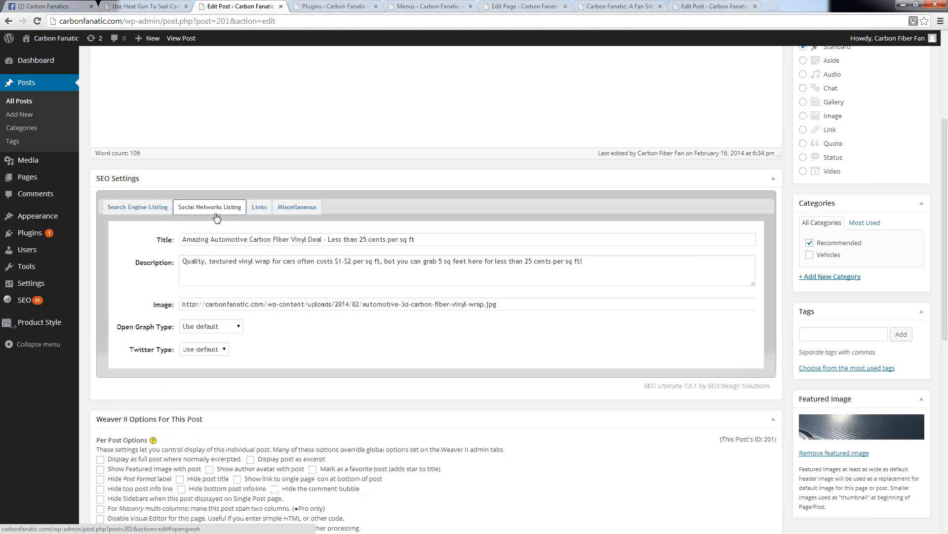
click(131, 207)
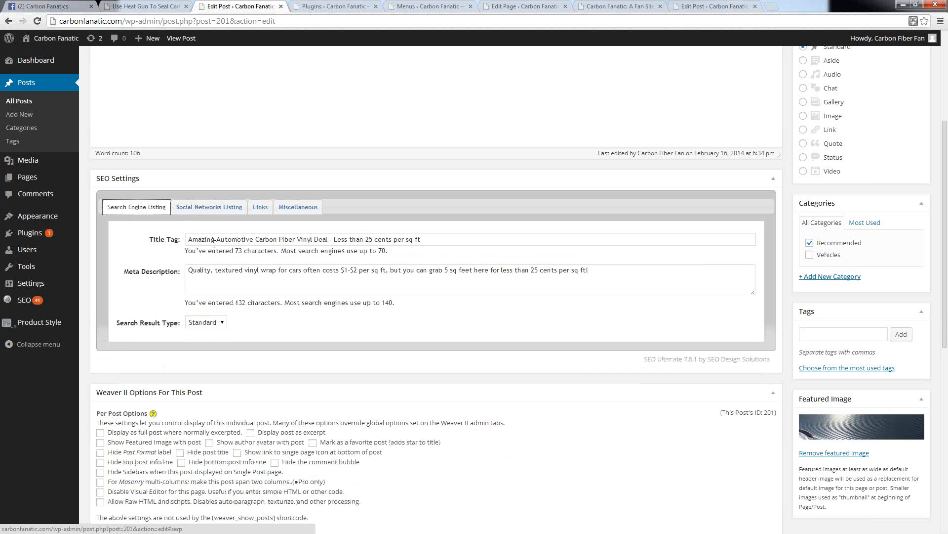
click(207, 207)
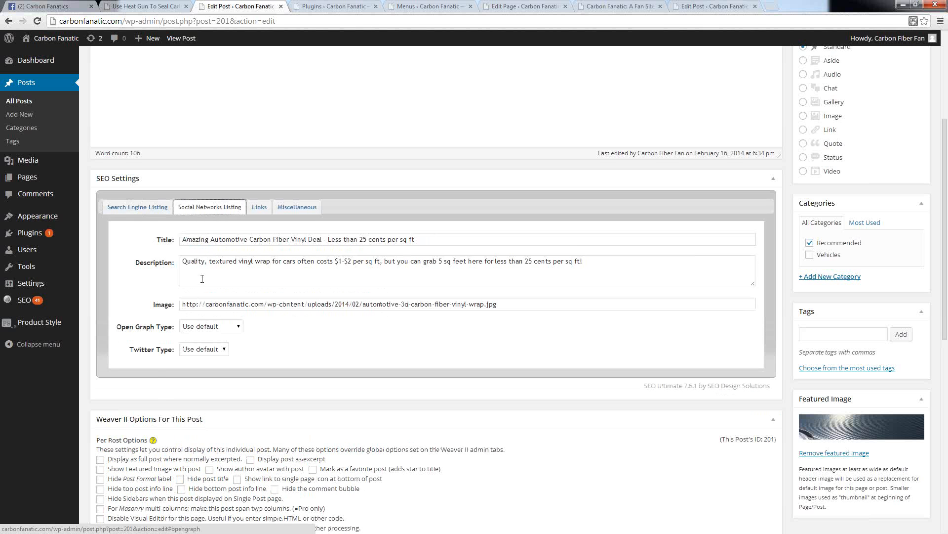
mouse_move(31, 283)
scroll(168, 277, up, 4)
scroll(179, 318, down, 4)
Step: Check the Facebook link previews, then review the vinyl deal article's search engine and social listing fields again
click(57, 7)
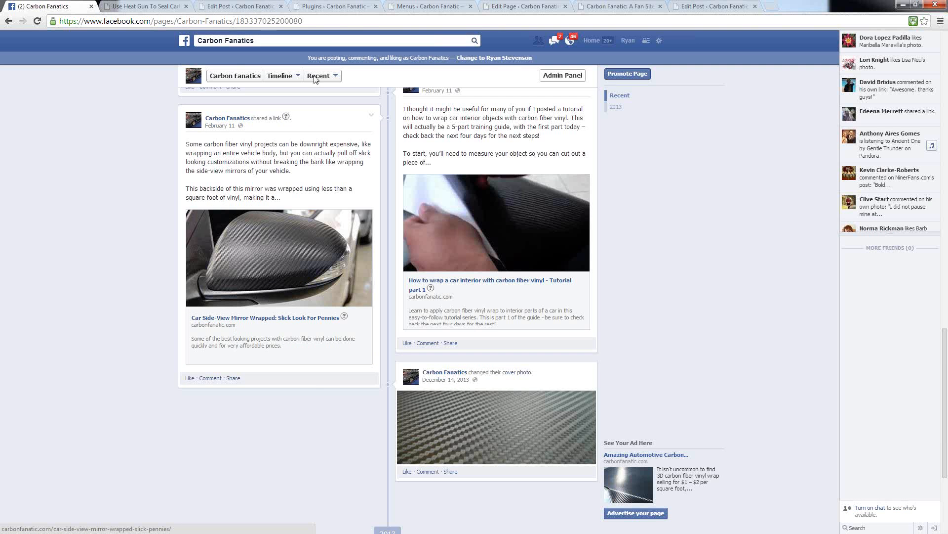
click(246, 6)
click(132, 209)
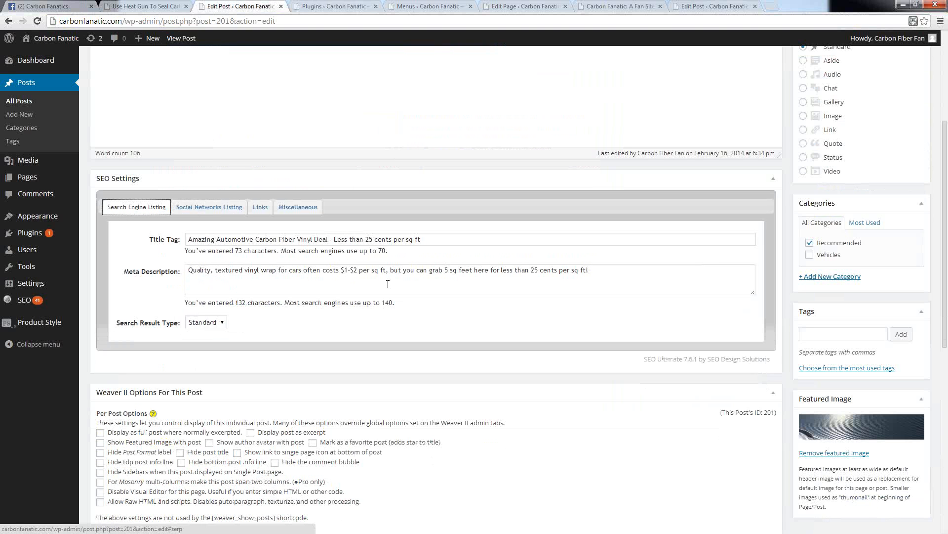
click(187, 208)
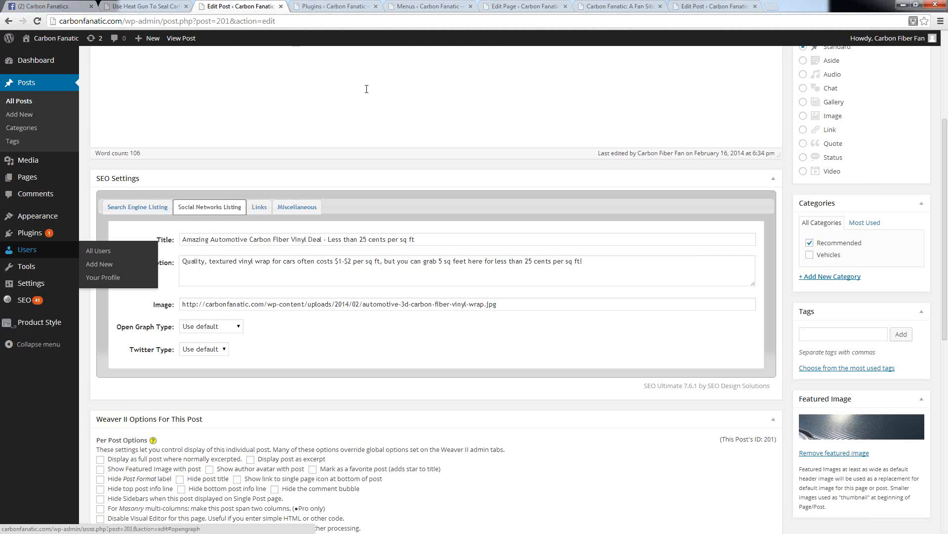
Step: Go back to the Facebook page and inspect the link preview of the car interior wrap tutorial part 1 post
click(58, 6)
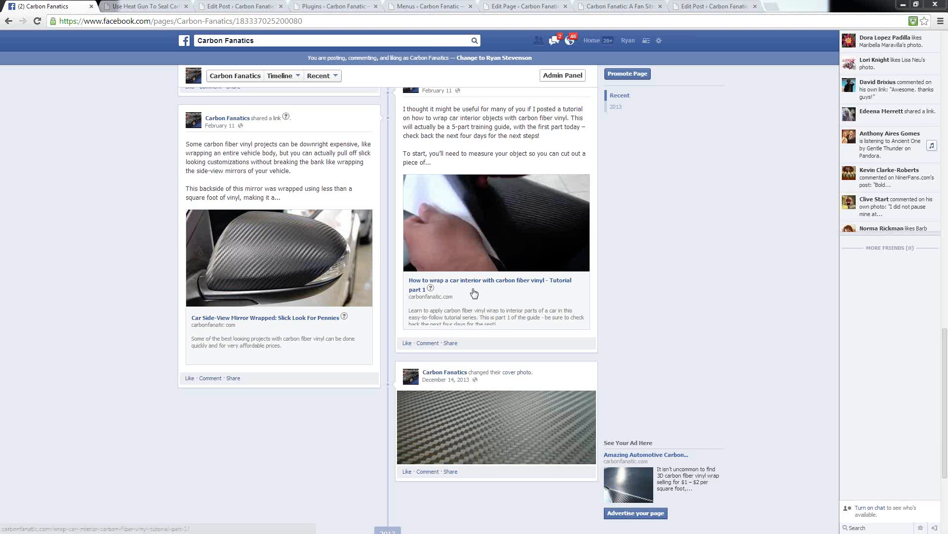
scroll(628, 302, up, 5)
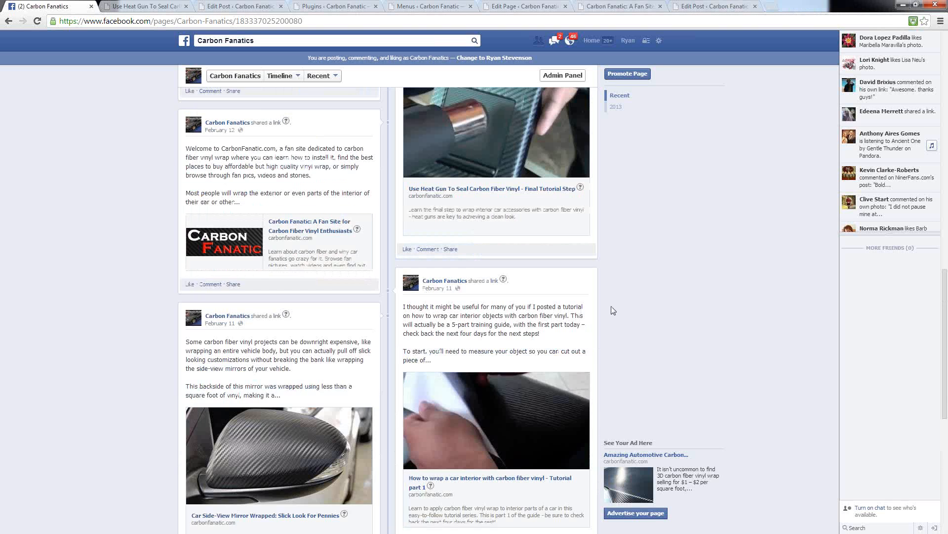
scroll(618, 311, down, 4)
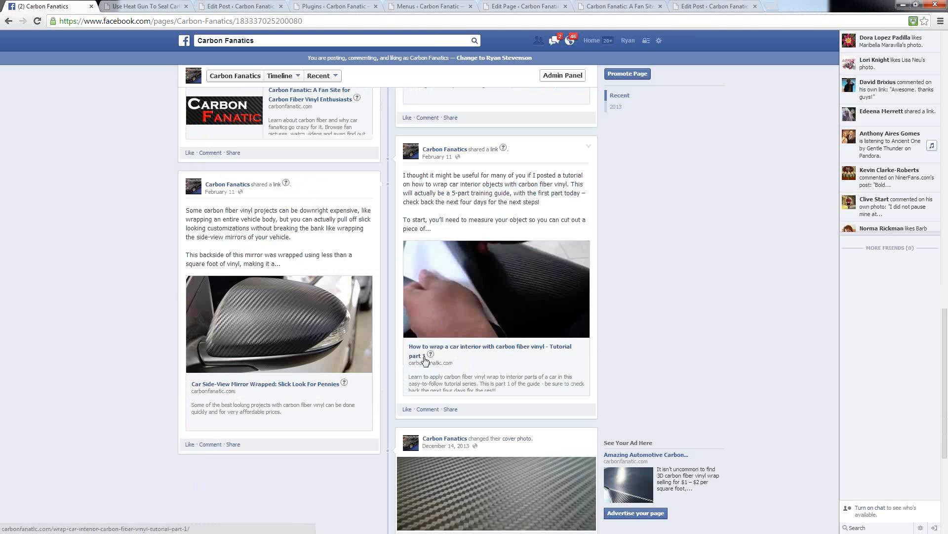
mouse_move(430, 355)
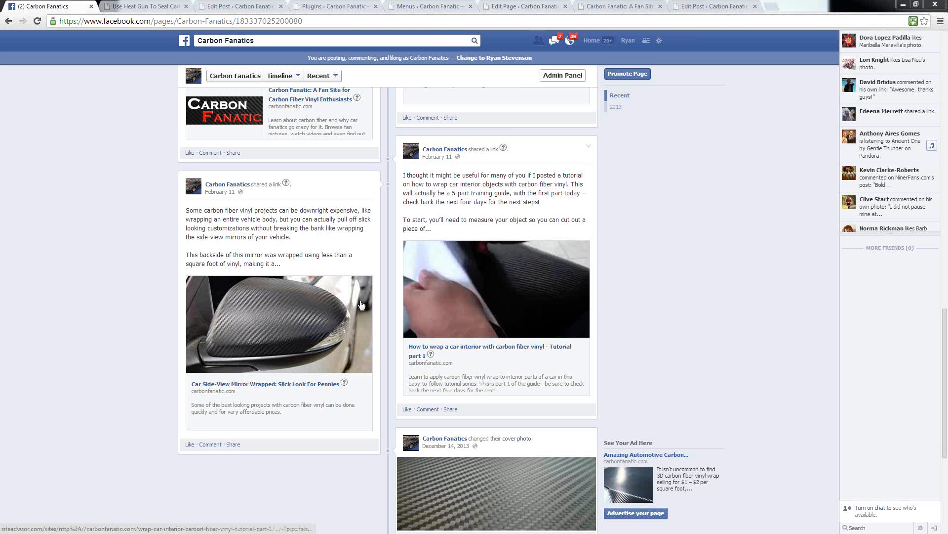
Step: Check the vinyl deal article's social listing description, then compare it with the link previews on the Facebook page
click(134, 9)
click(243, 9)
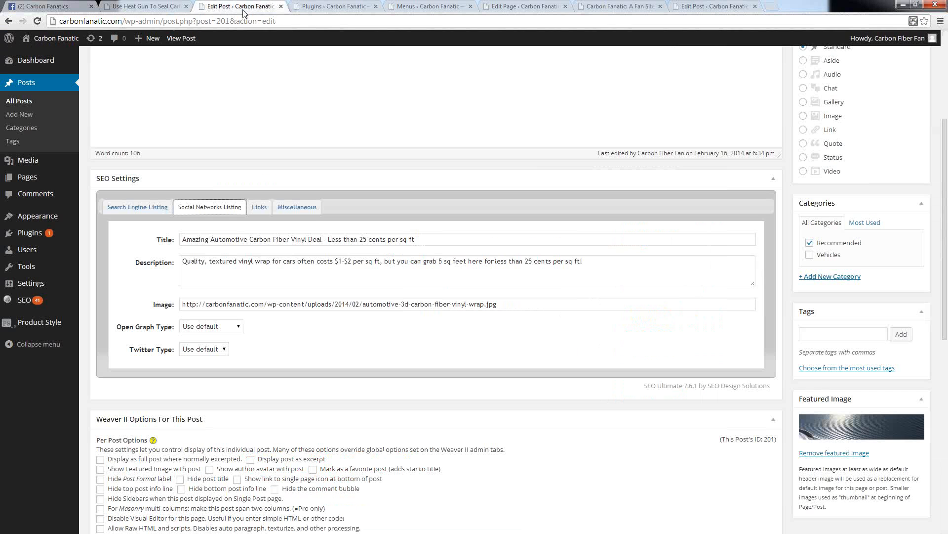
click(606, 262)
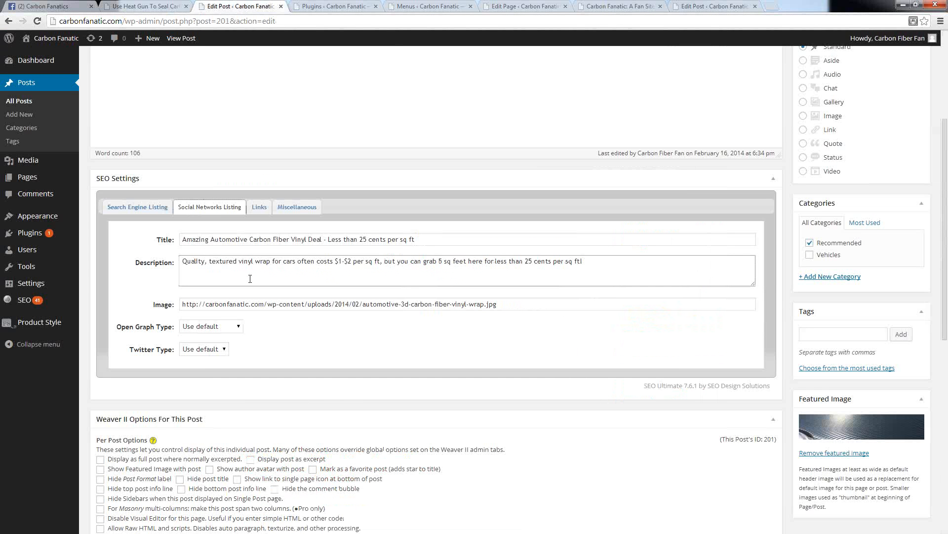
click(50, 9)
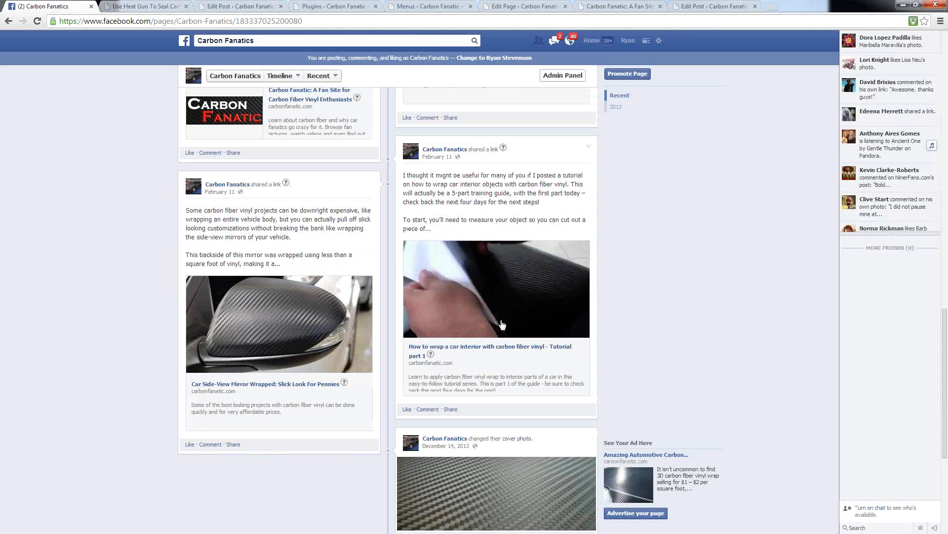
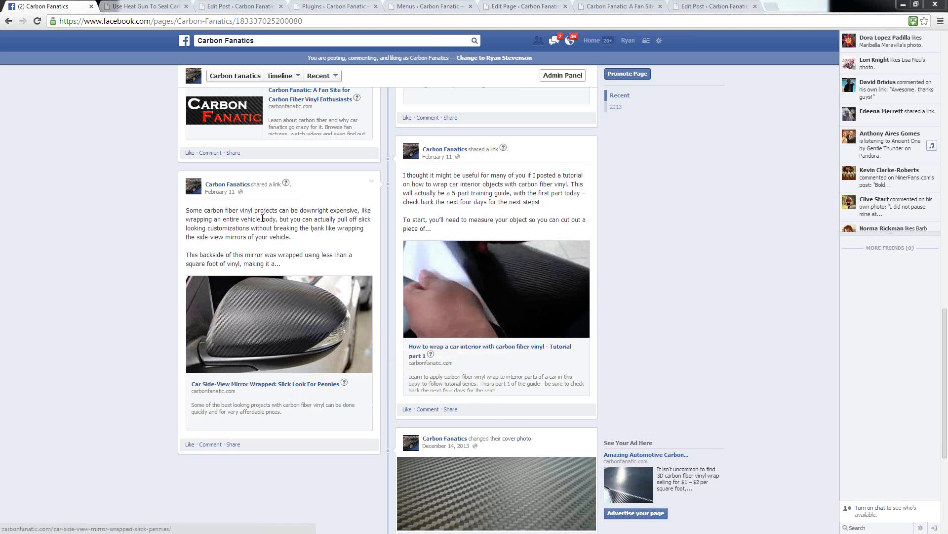
Step: Review the shared link posts and their previews on the Carbon Fanatics Facebook page, including the status update field
scroll(257, 247, up, 15)
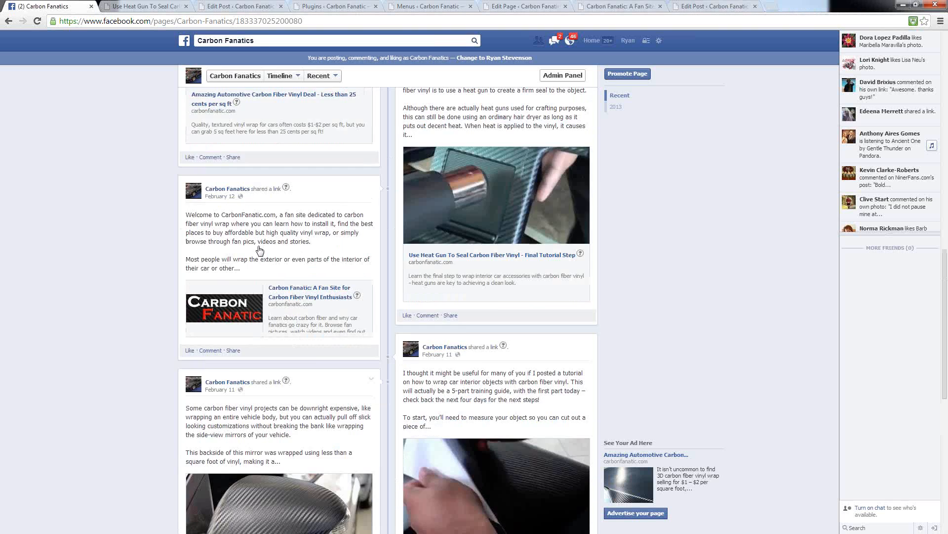
scroll(262, 292, down, 5)
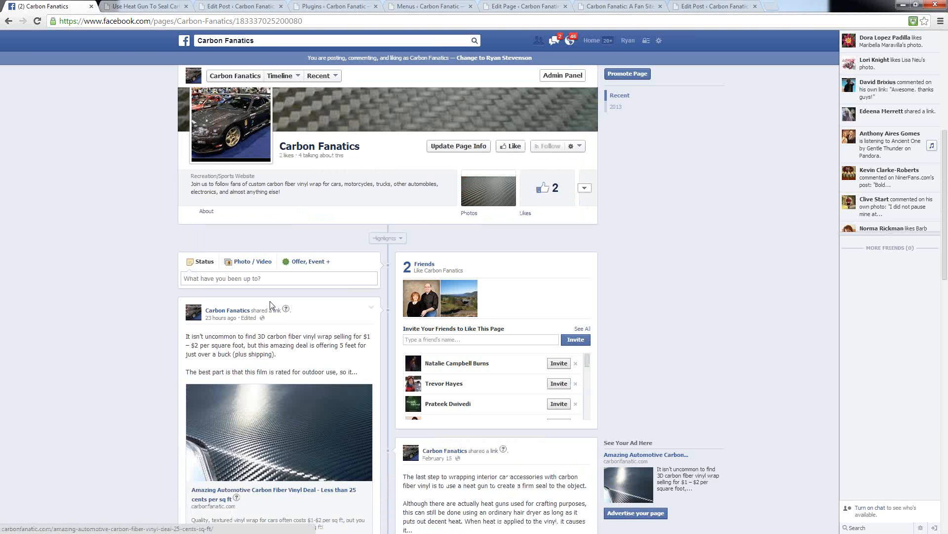
click(202, 279)
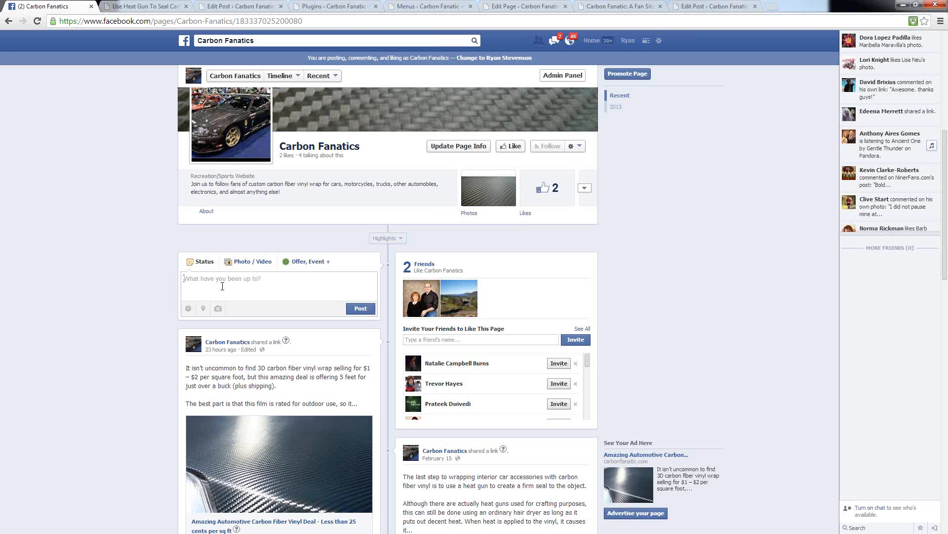
scroll(338, 303, down, 5)
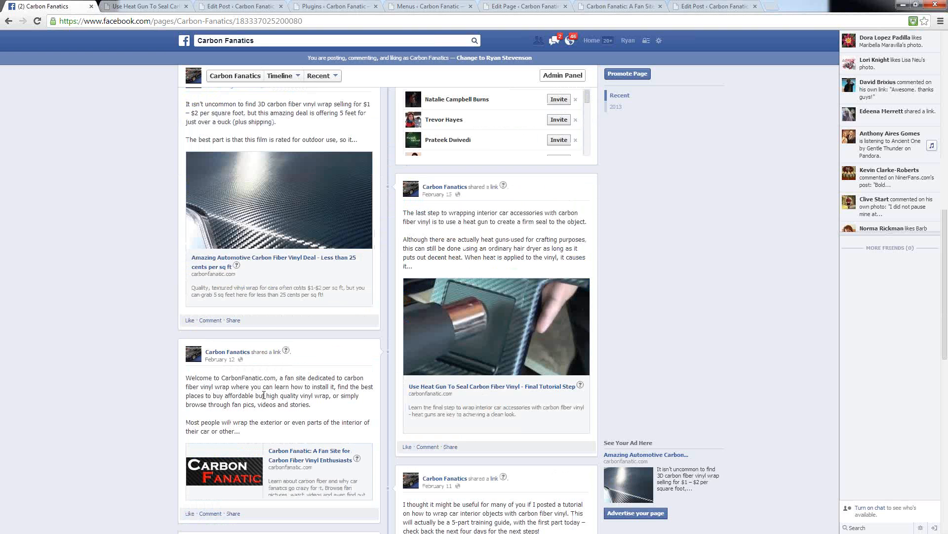
scroll(371, 341, down, 5)
scroll(371, 341, down, 4)
scroll(296, 316, up, 4)
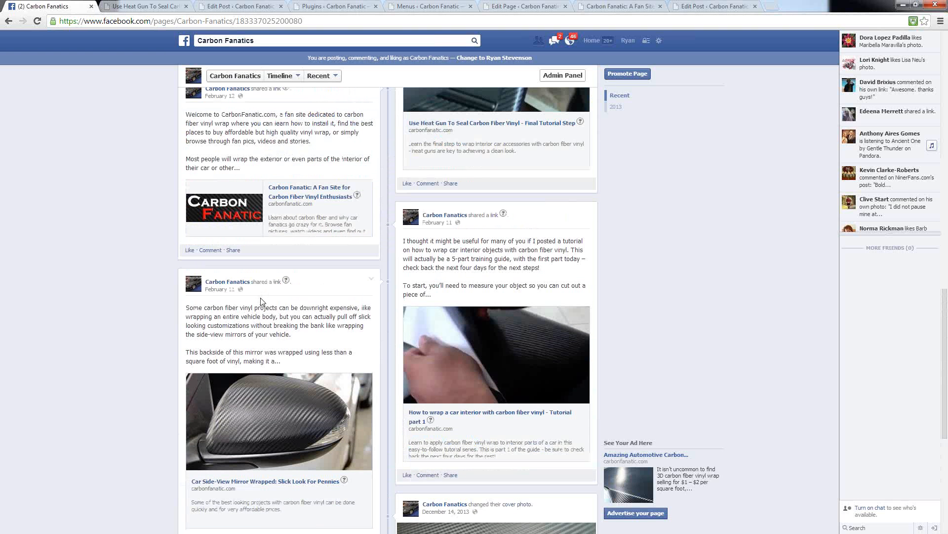
scroll(256, 126, up, 3)
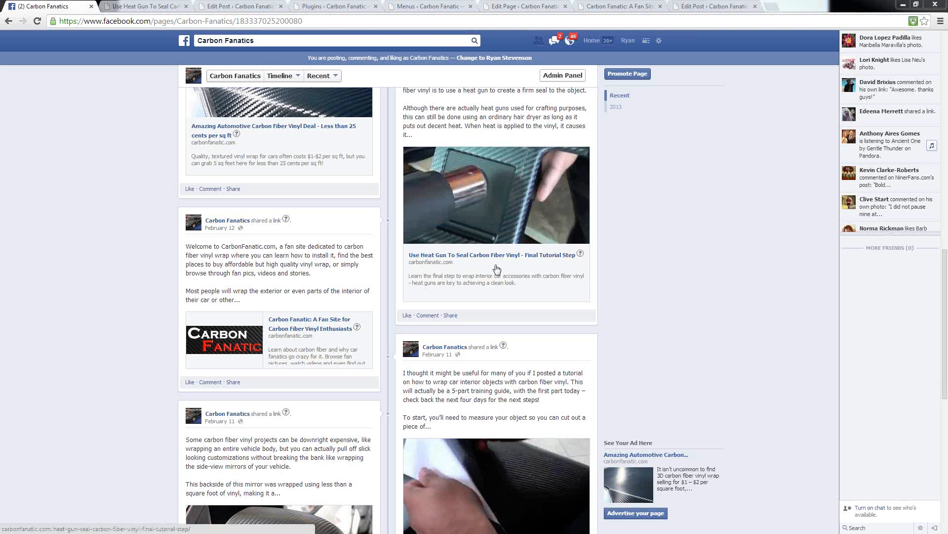
Step: Open the Facebook Developers list of managed apps
click(659, 42)
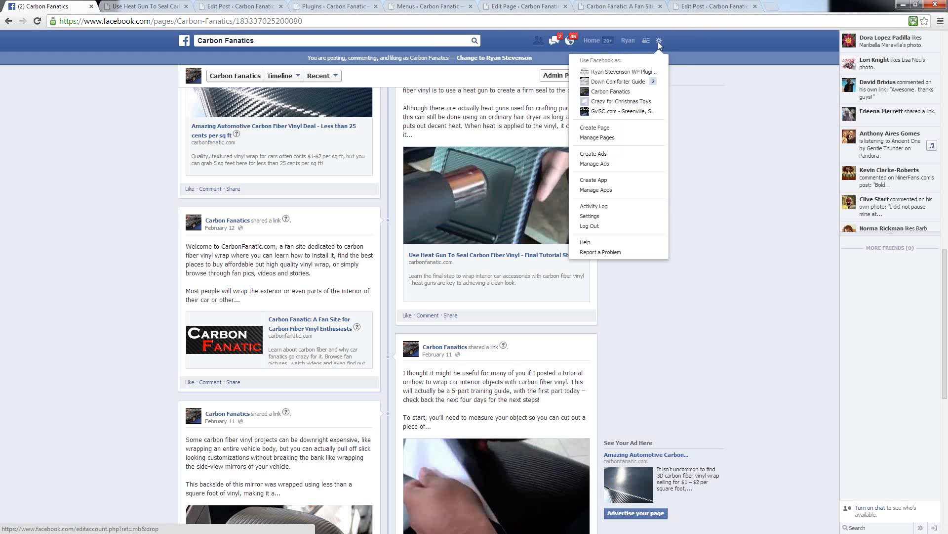
click(585, 189)
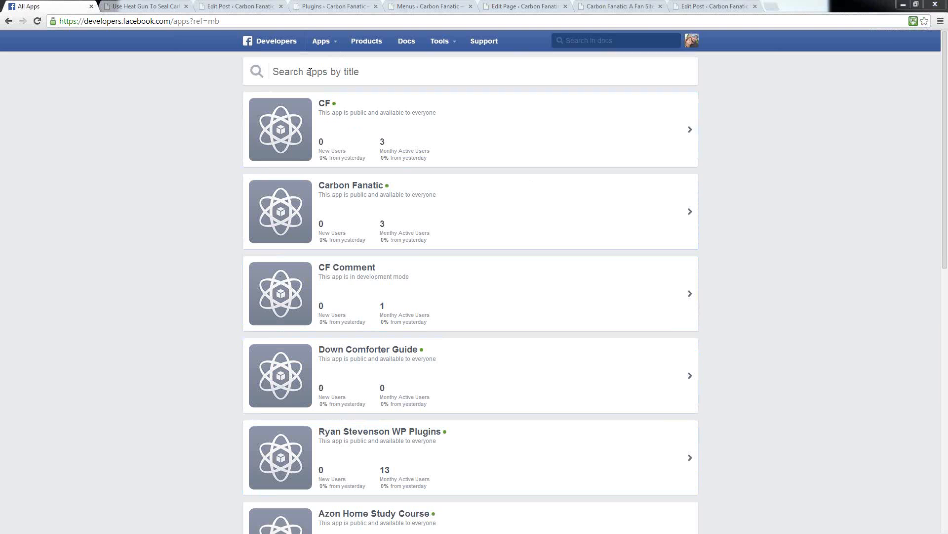
Step: Start a new Facebook app with the display name Carbon Fanatic and the namespace carbonfanatic
click(335, 42)
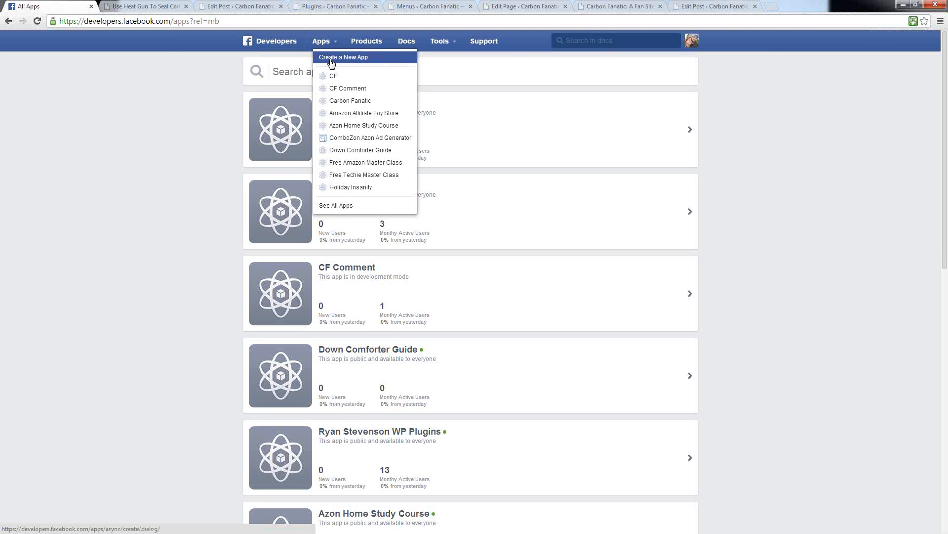
click(331, 63)
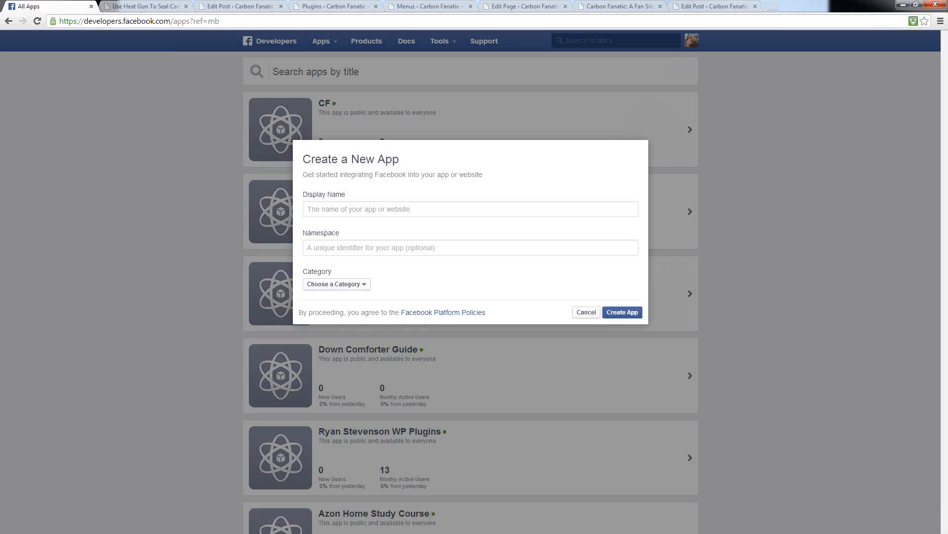
text(Carbon Fanatic)
key(Tab)
text(c)
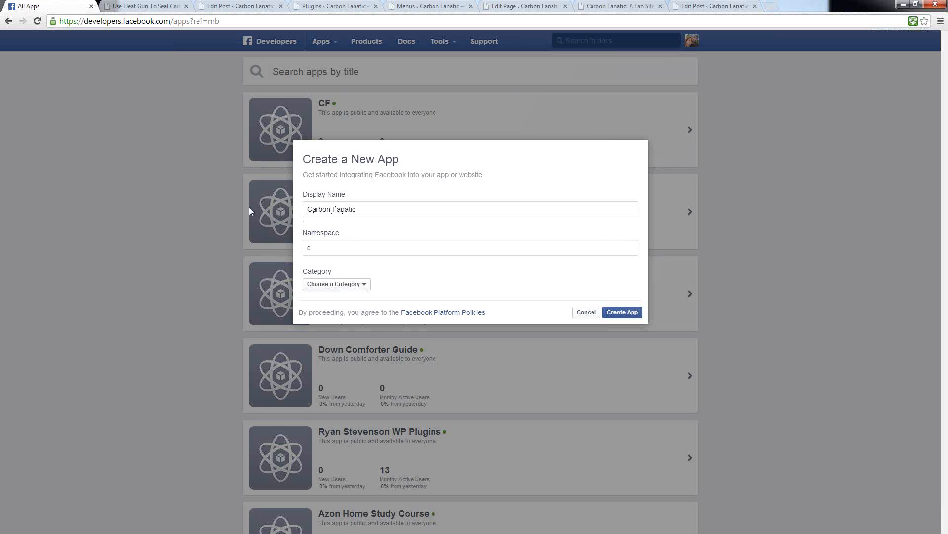
text(arbonfanatic)
double_click(327, 248)
click(412, 283)
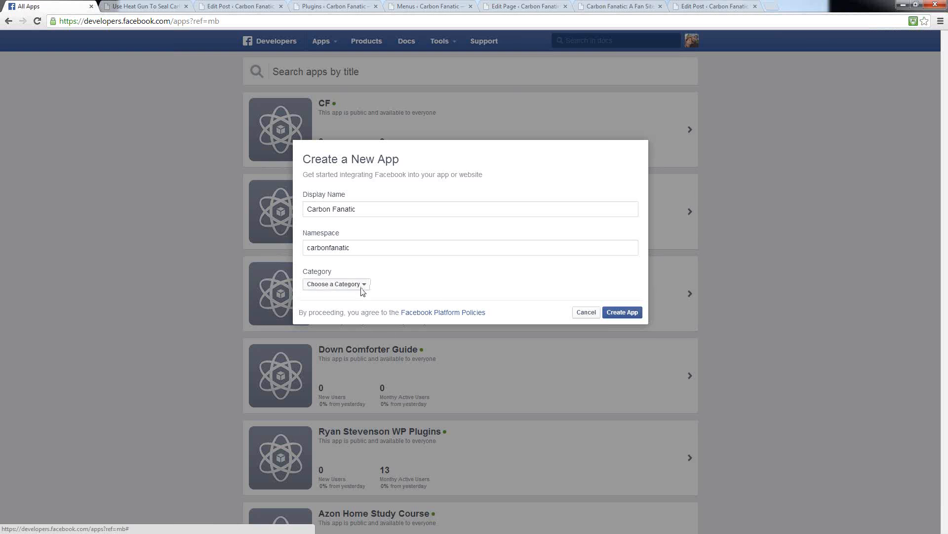
Step: Choose Apps for Pages as the new app's category, and cancel the app creation
click(362, 287)
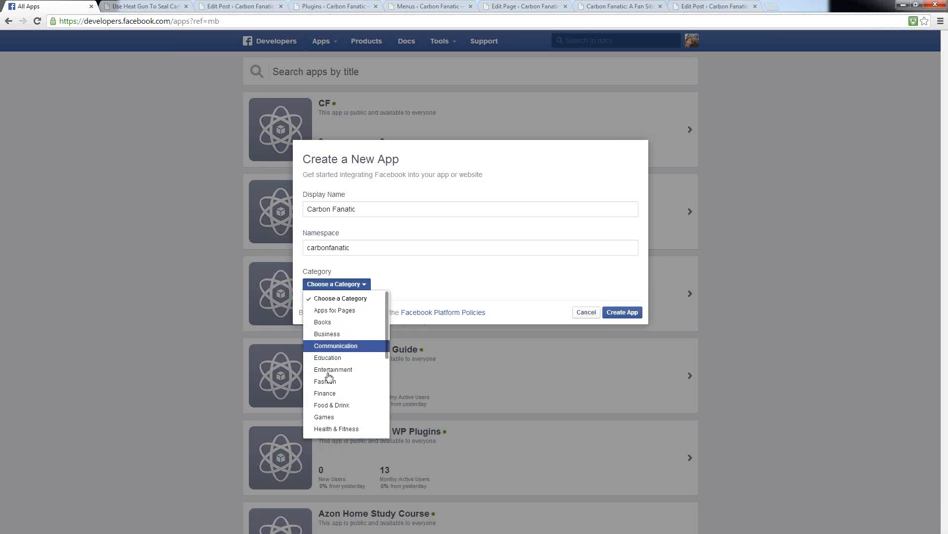
click(324, 311)
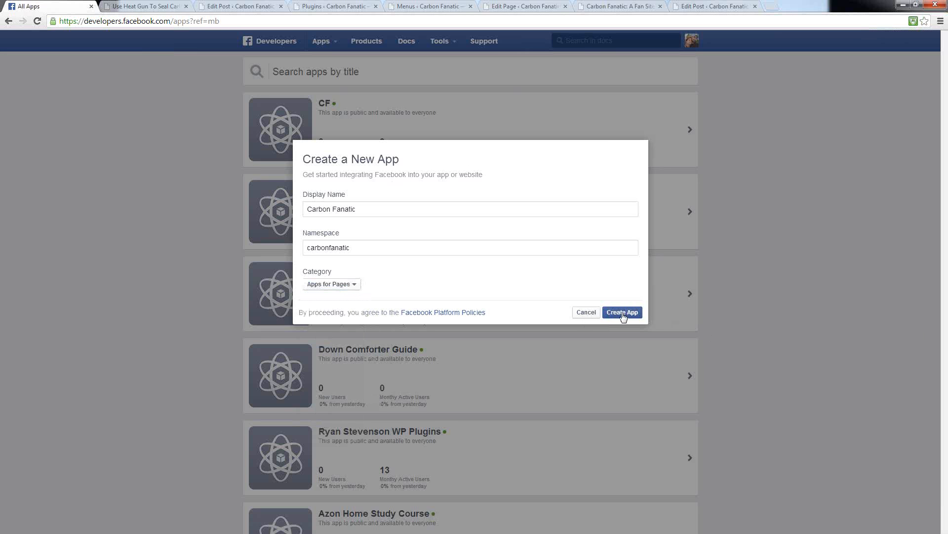
click(588, 314)
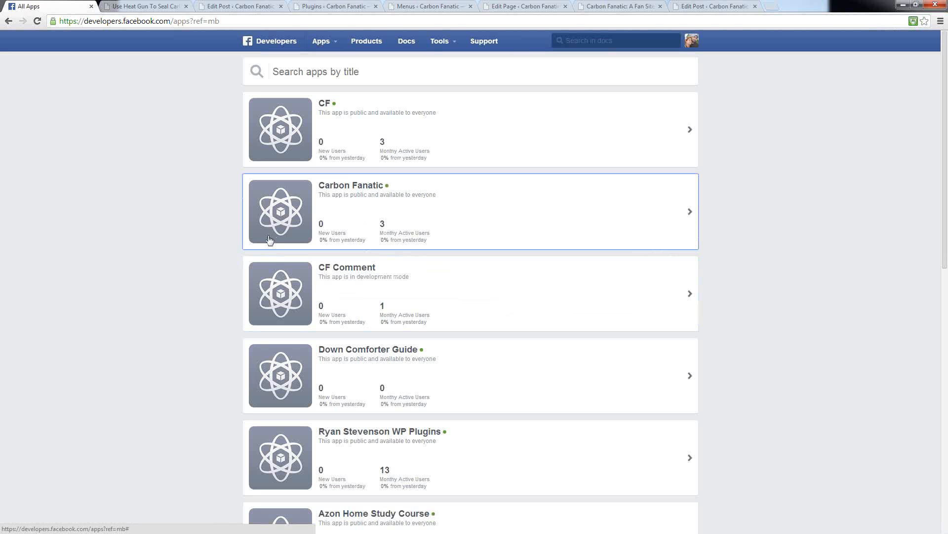
Step: Open the existing CF app's settings and look at the available platforms without adding one
click(399, 141)
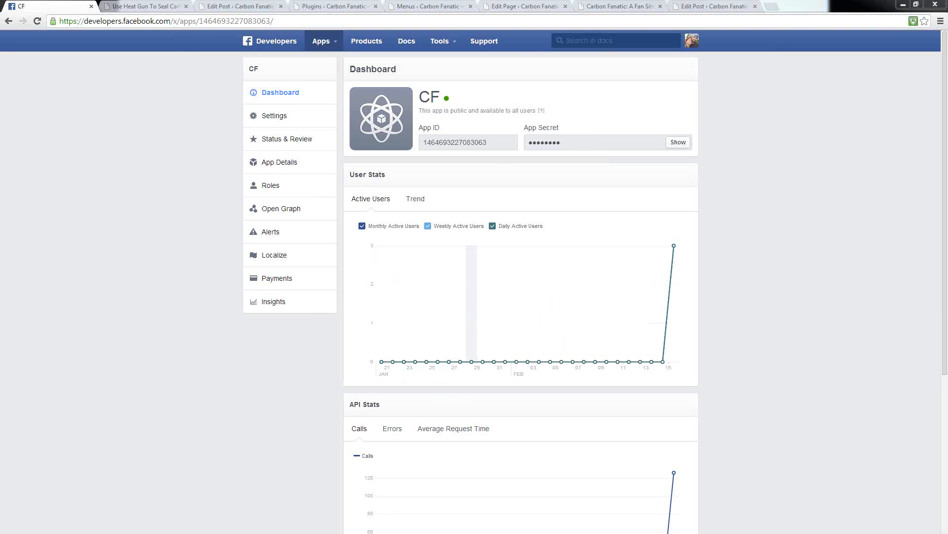
click(270, 123)
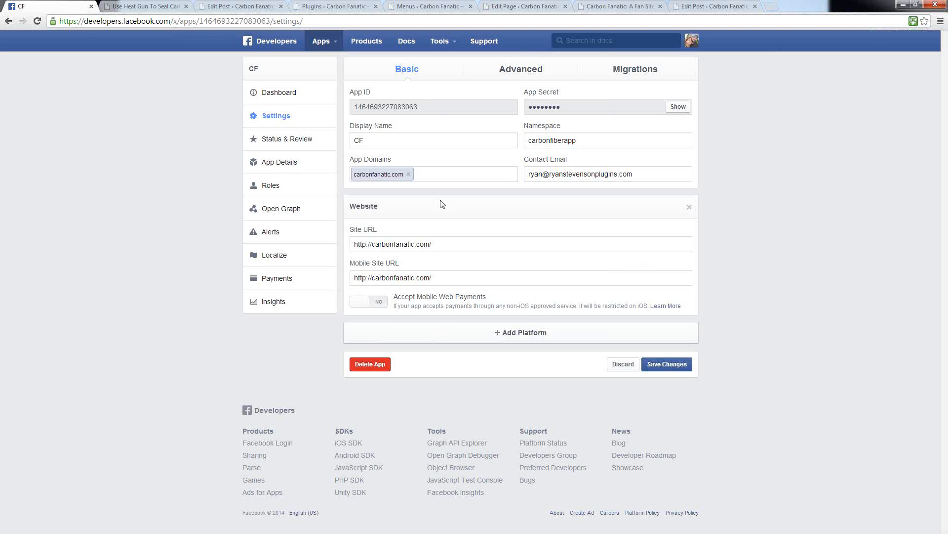
click(513, 334)
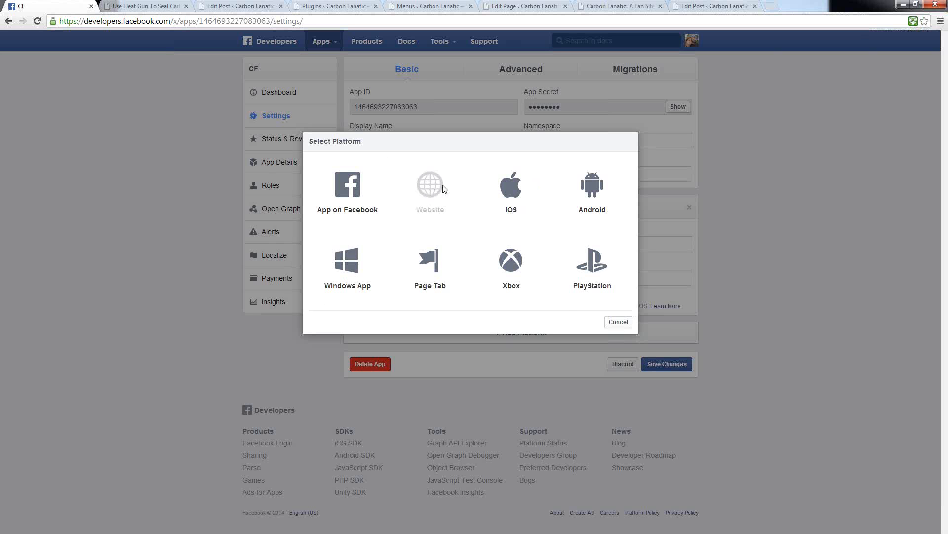
click(619, 322)
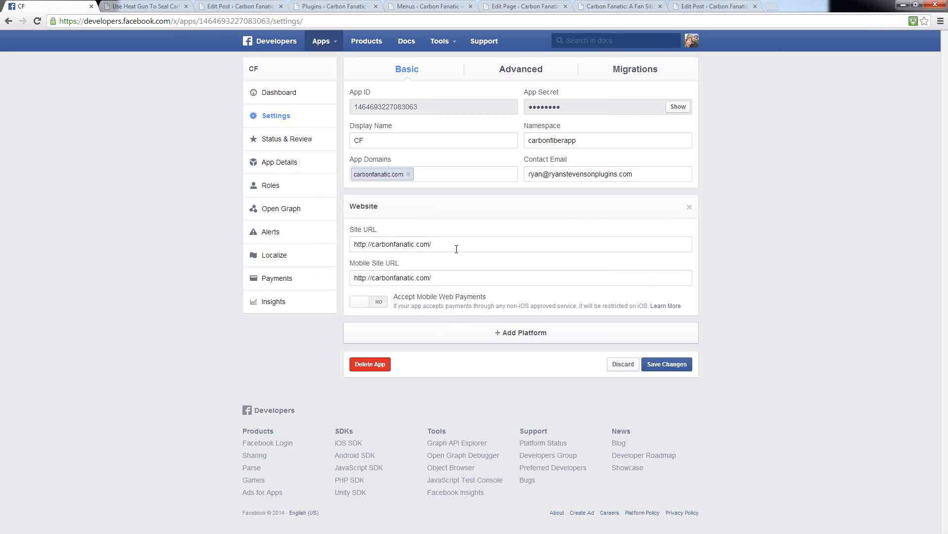
Step: Examine the CF app's Site URL and copy it into the browser's address field without loading it
drag(449, 246, 321, 240)
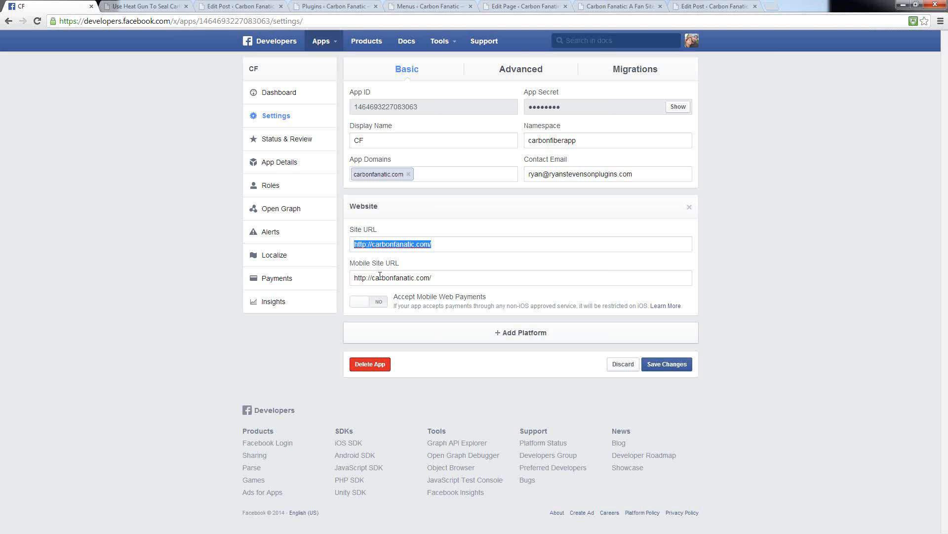
click(364, 252)
drag(372, 244, 354, 244)
click(452, 247)
drag(452, 248, 324, 252)
key(ctrl+c)
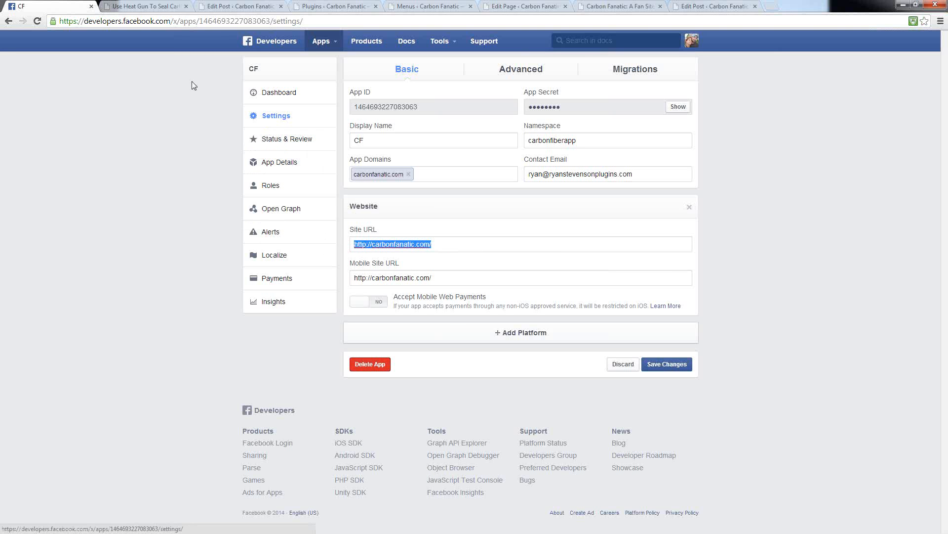
click(314, 17)
key(ctrl+v)
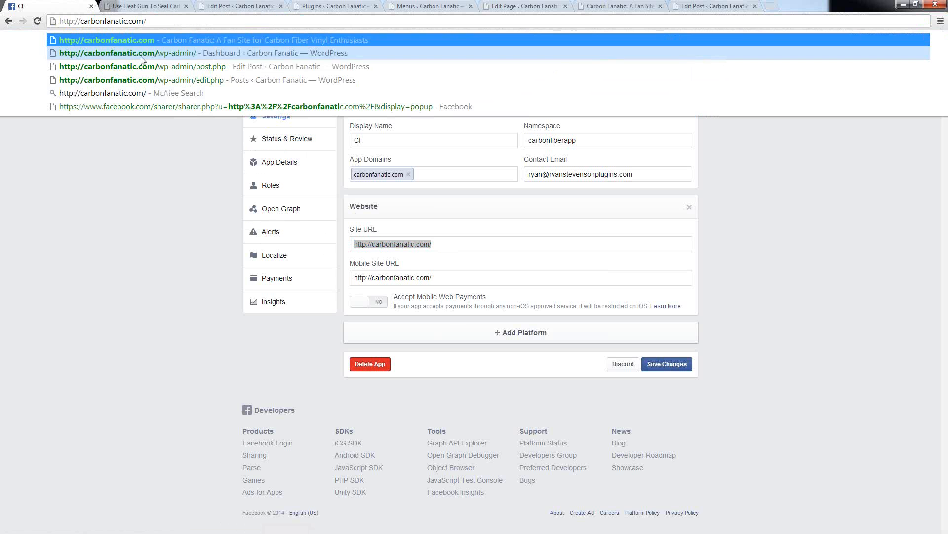
click(104, 203)
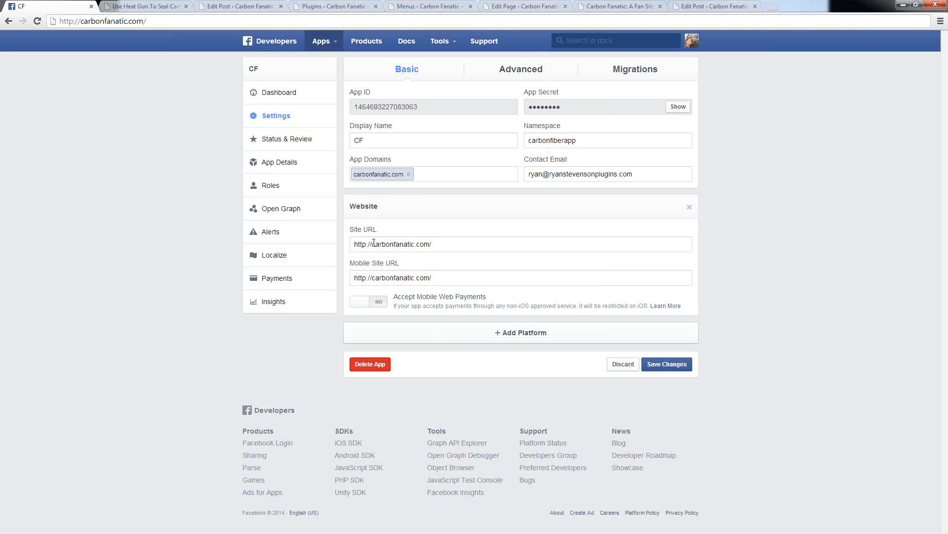
Step: Check the domain part of the Site URL and the Contact Email field, and open the CF app's Status & Review page
drag(374, 243, 354, 244)
drag(430, 244, 372, 244)
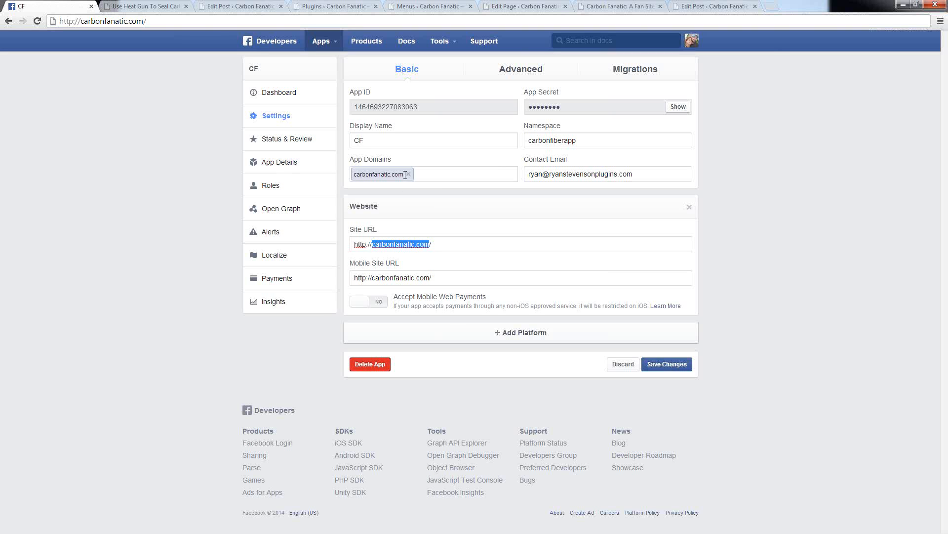
click(628, 178)
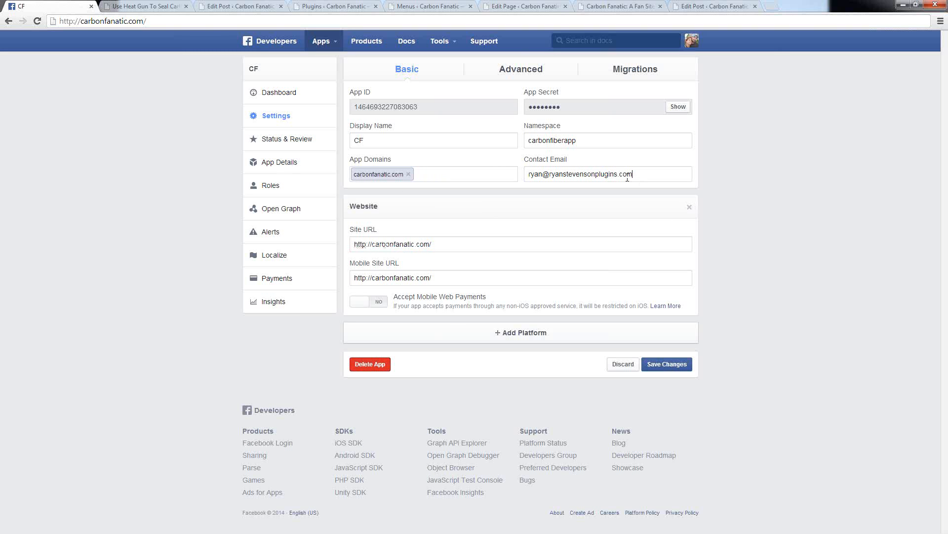
drag(627, 179, 525, 178)
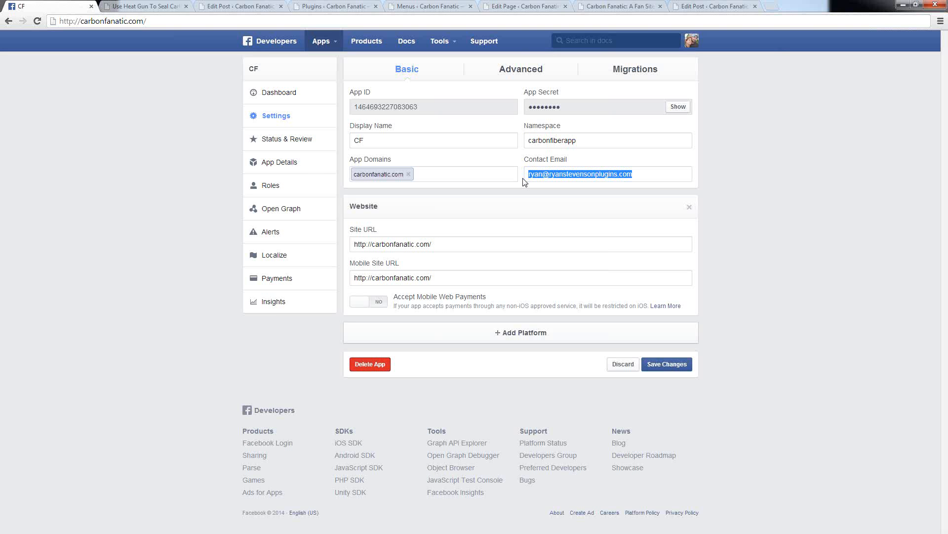
click(730, 192)
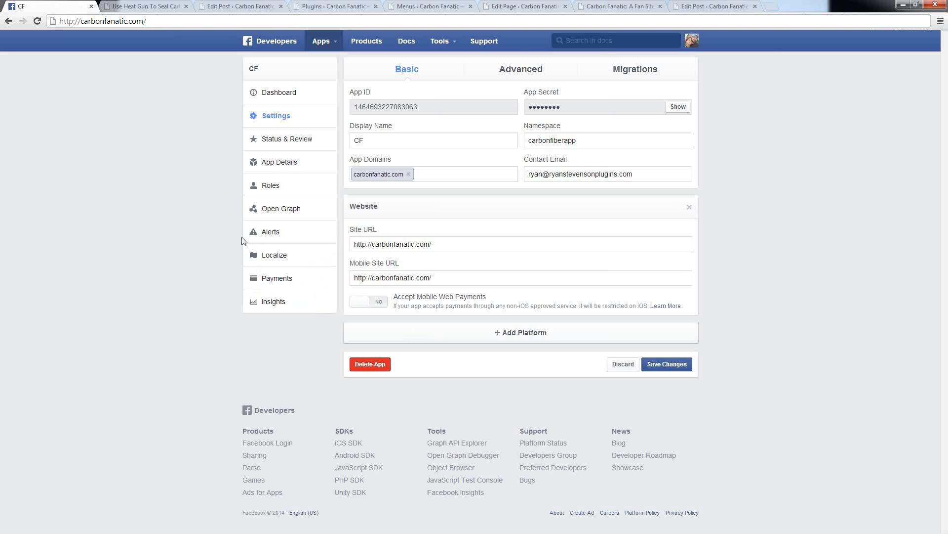
click(272, 141)
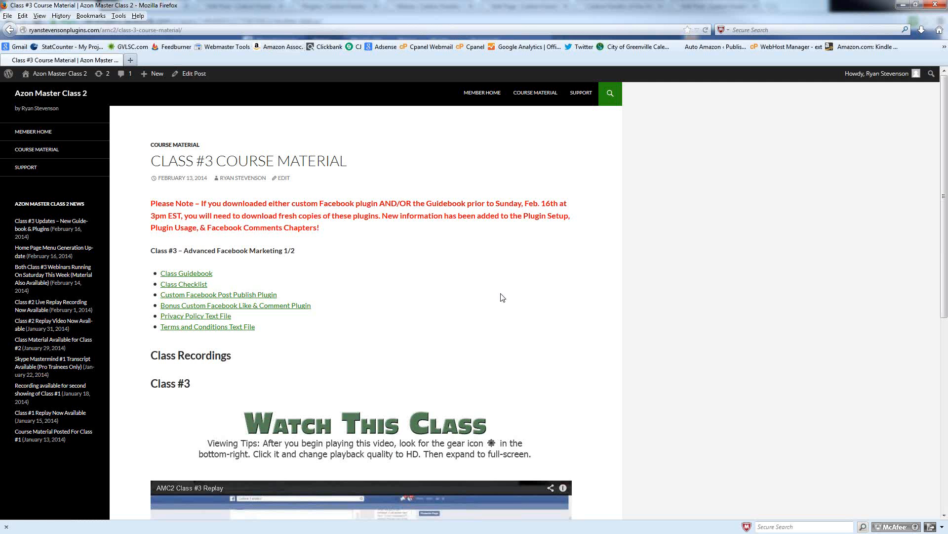
Step: Switch to Firefox on the Class #3 Course Material page and hide the Navigation Toolbar, Bookmarks Toolbar and Add-on Bar
right_click(773, 62)
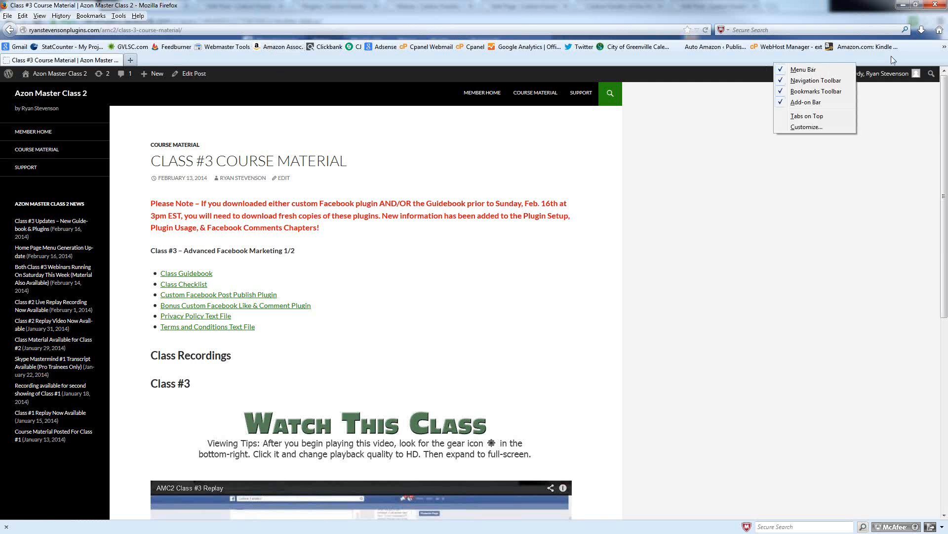
key(Escape)
right_click(802, 40)
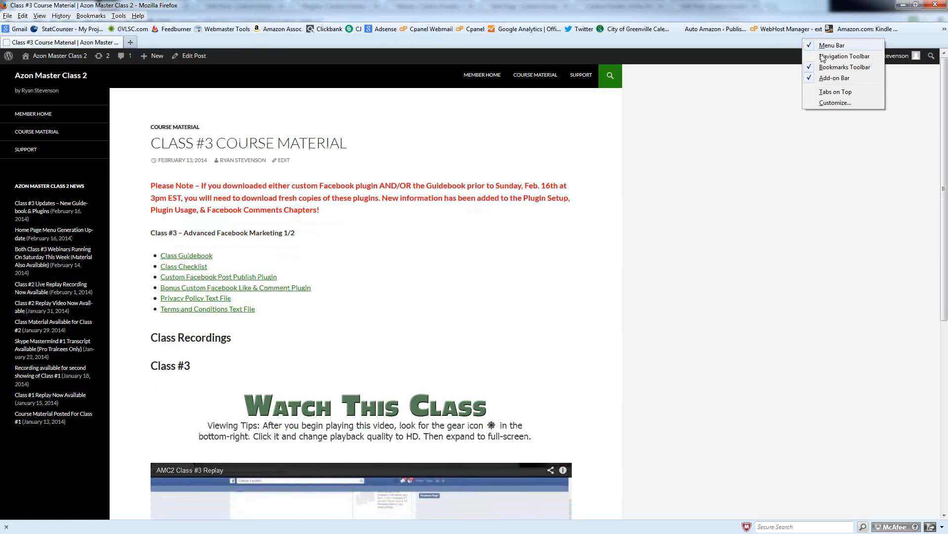
click(833, 65)
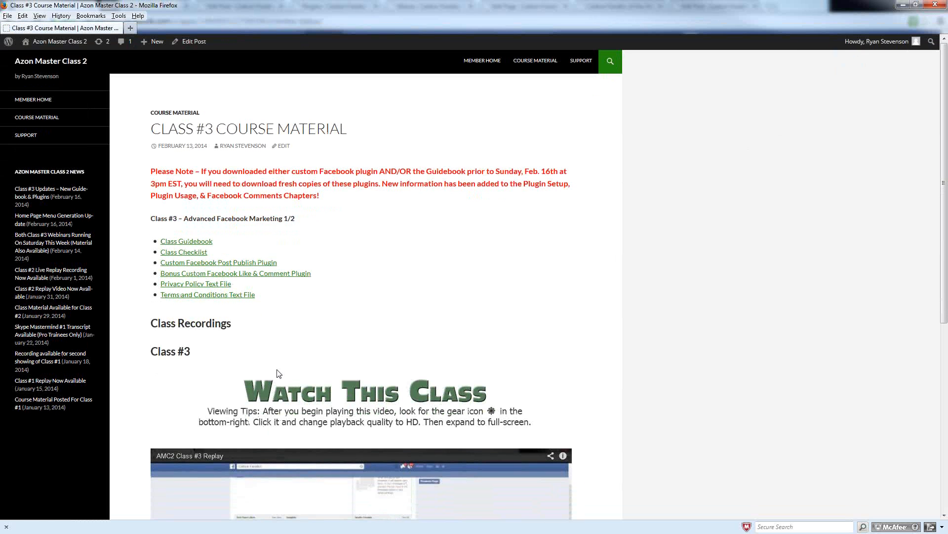
click(6, 527)
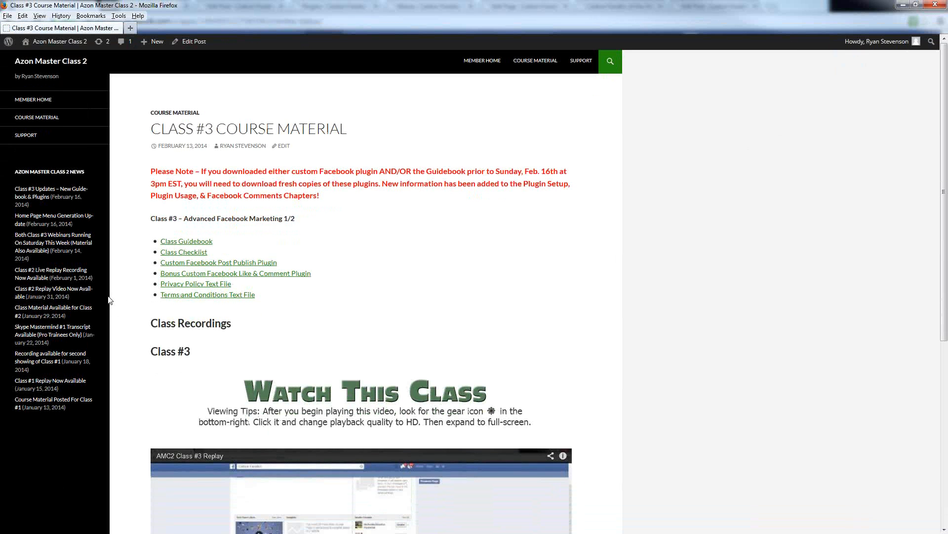
Step: Open the Course Material page in a new tab to view its class links, and return to the Class #3 Course Material page
right_click(37, 122)
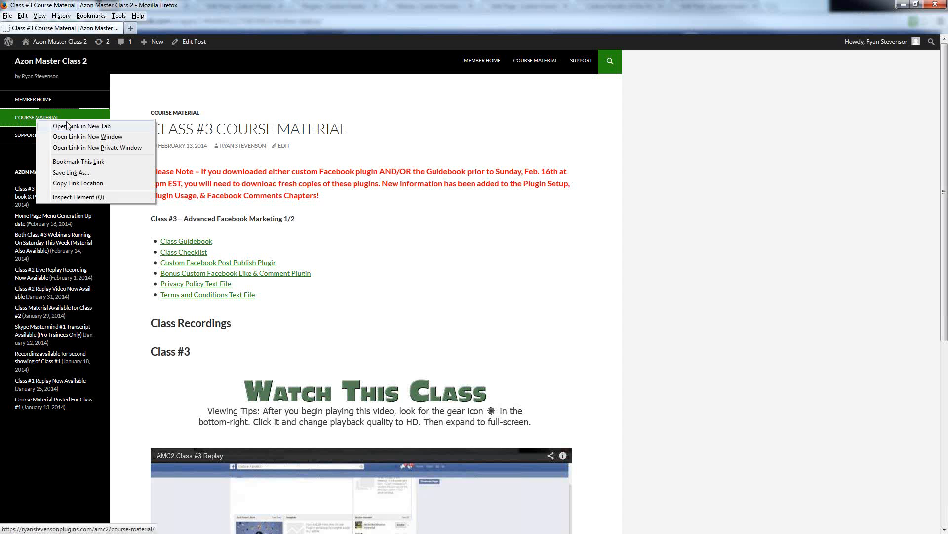
click(67, 125)
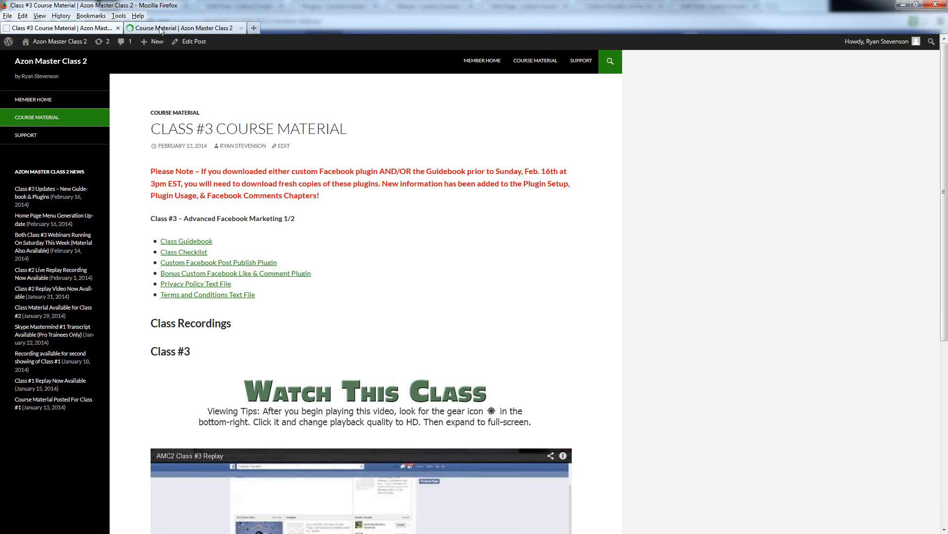
click(159, 29)
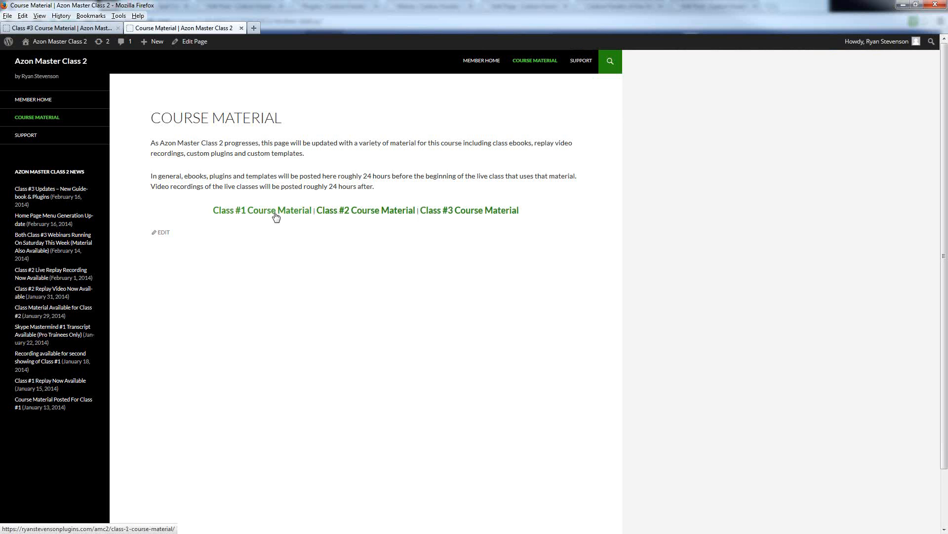
click(47, 29)
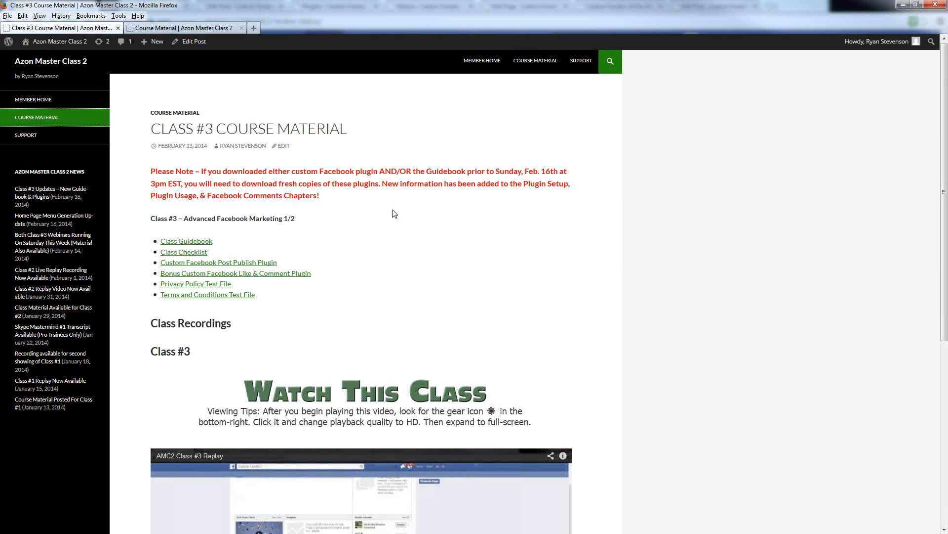
Step: Switch from the Class #3 Course Material page to Chrome and open Carbon Fanatic's Facebook Page Publish settings in WordPress
scroll(203, 146, down, 3)
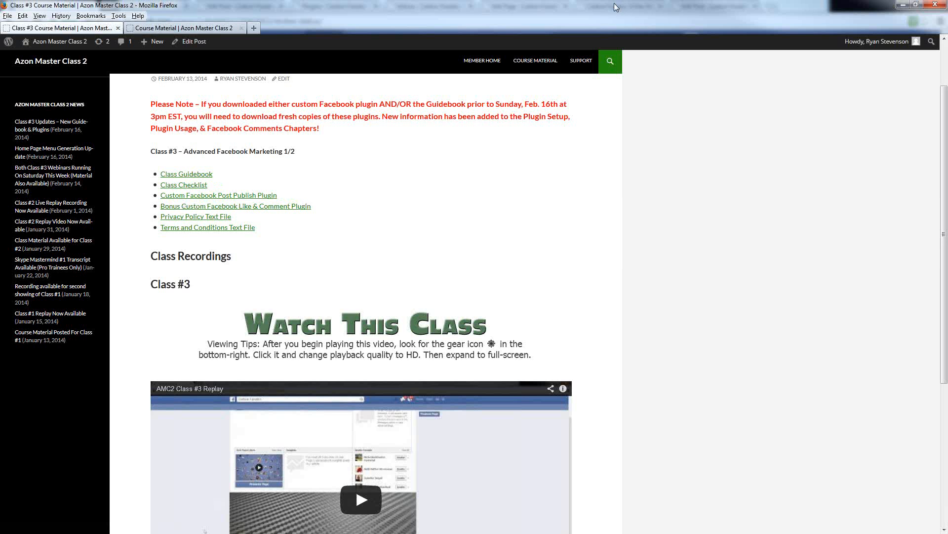
drag(613, 6, 0, 22)
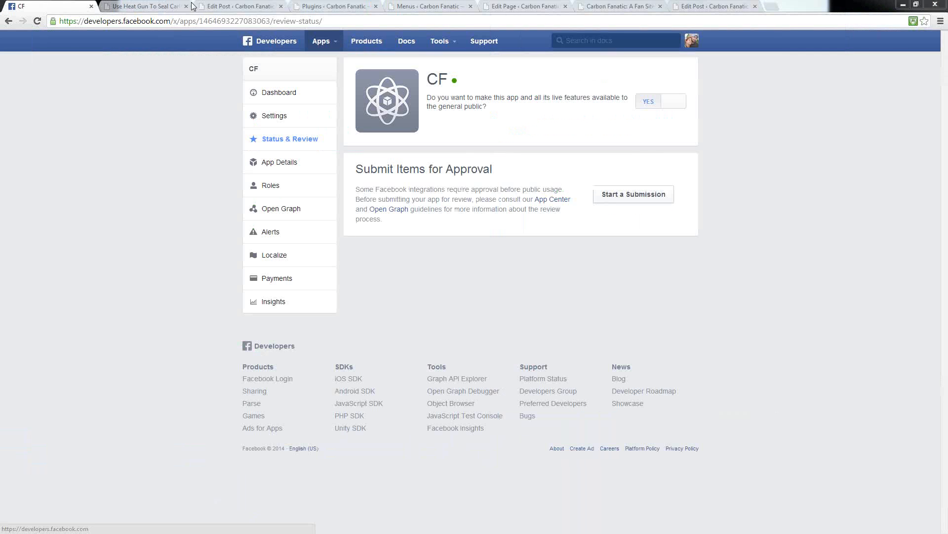
click(227, 6)
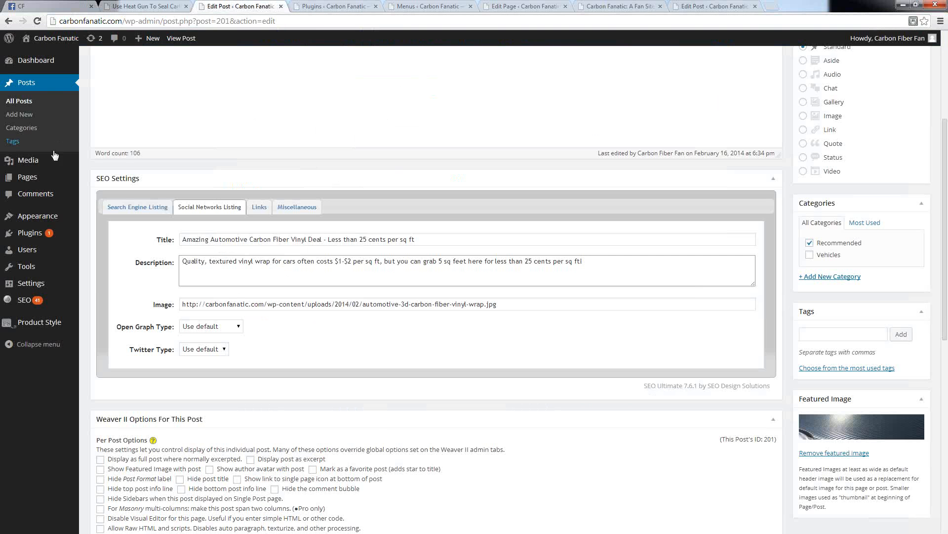
mouse_move(22, 240)
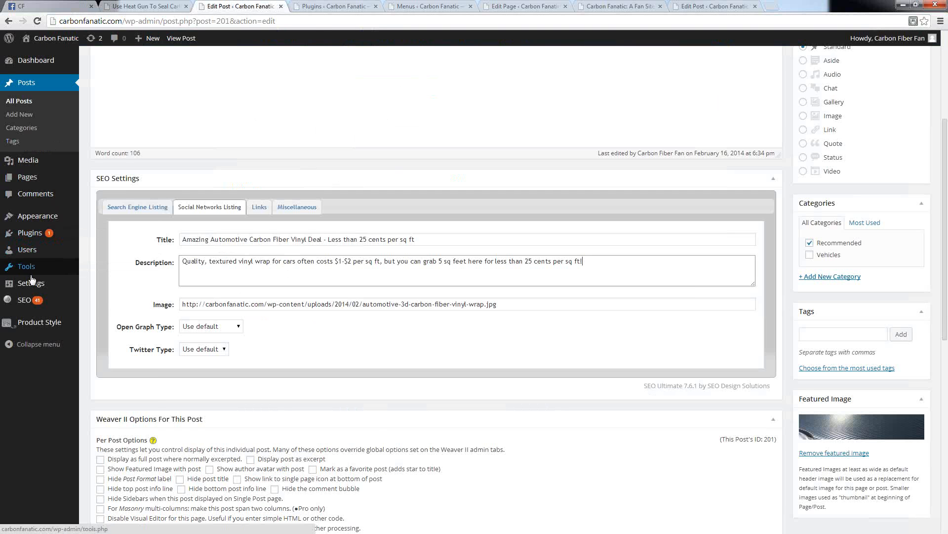
mouse_move(30, 286)
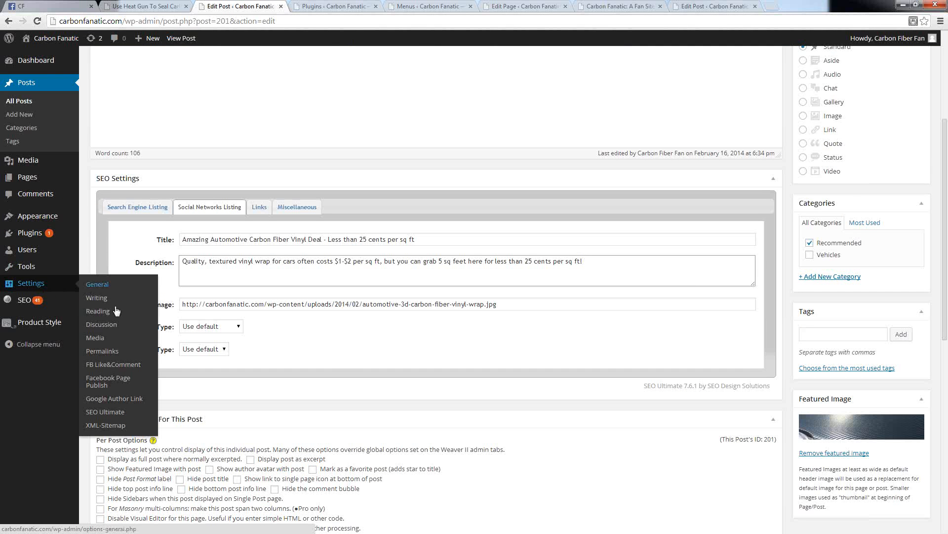
click(96, 384)
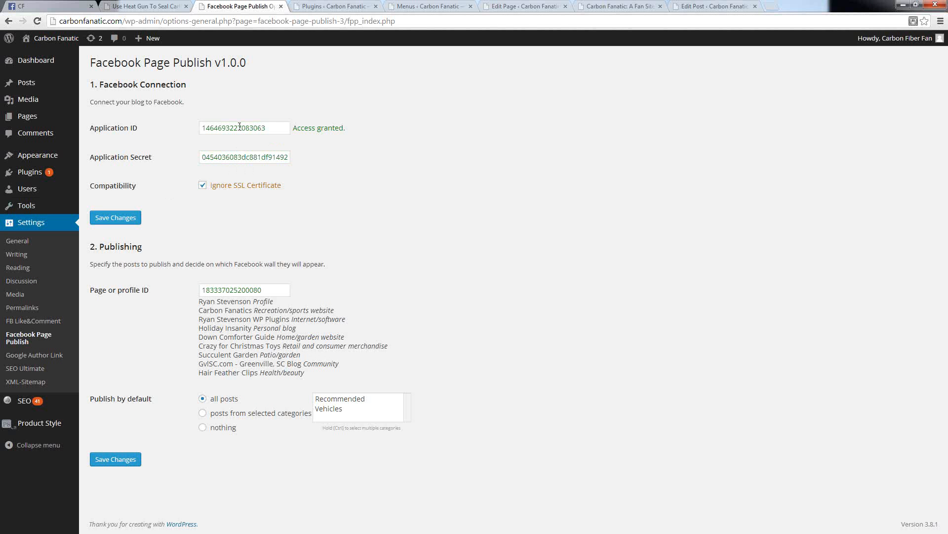
Step: View the App ID and App Secret on the CF app's Dashboard, and return to the Facebook Page Publish settings
click(28, 5)
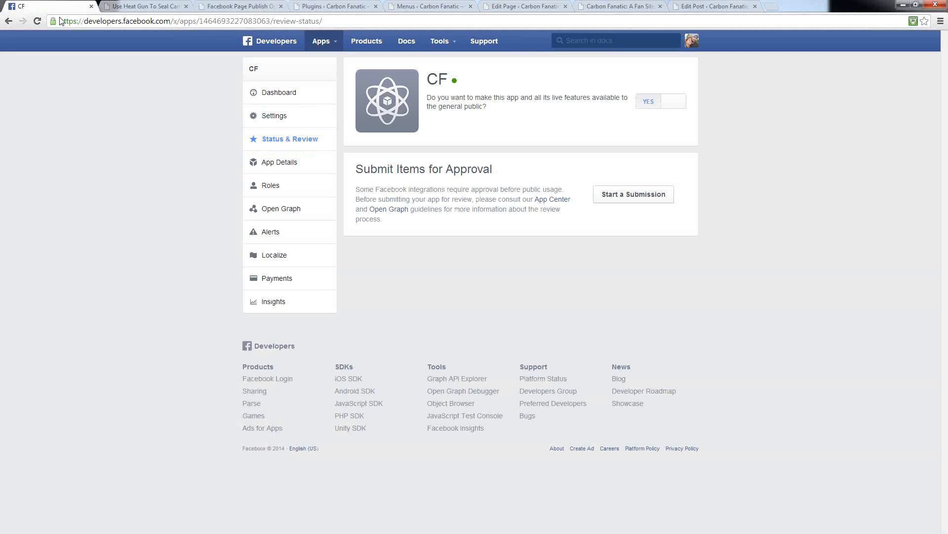
click(275, 92)
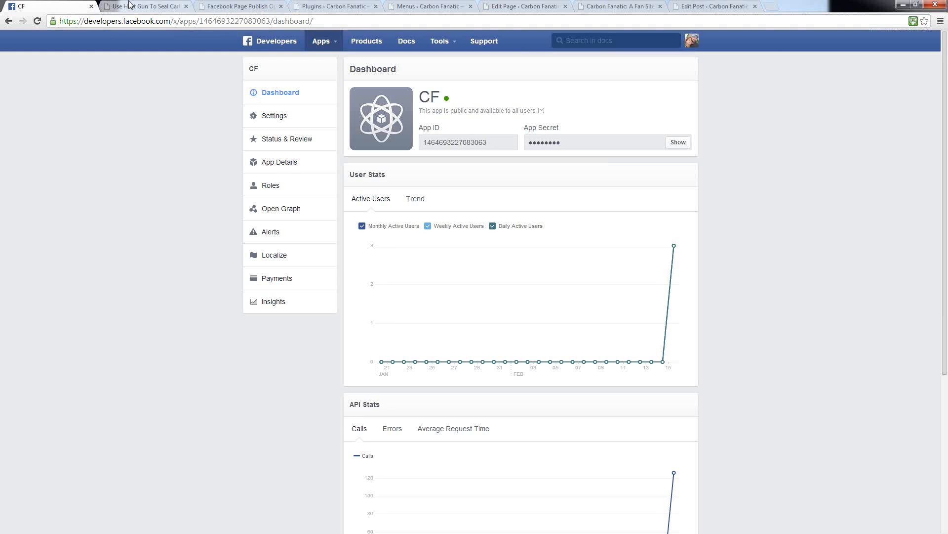
click(257, 7)
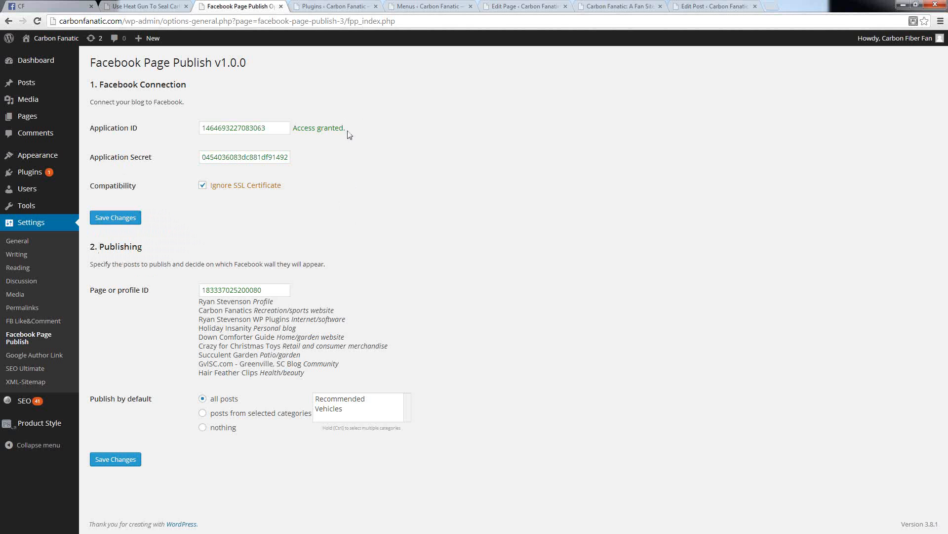
Step: Check the access status beside the Application ID, and examine the Page or profile ID field under Publishing
drag(346, 129, 293, 128)
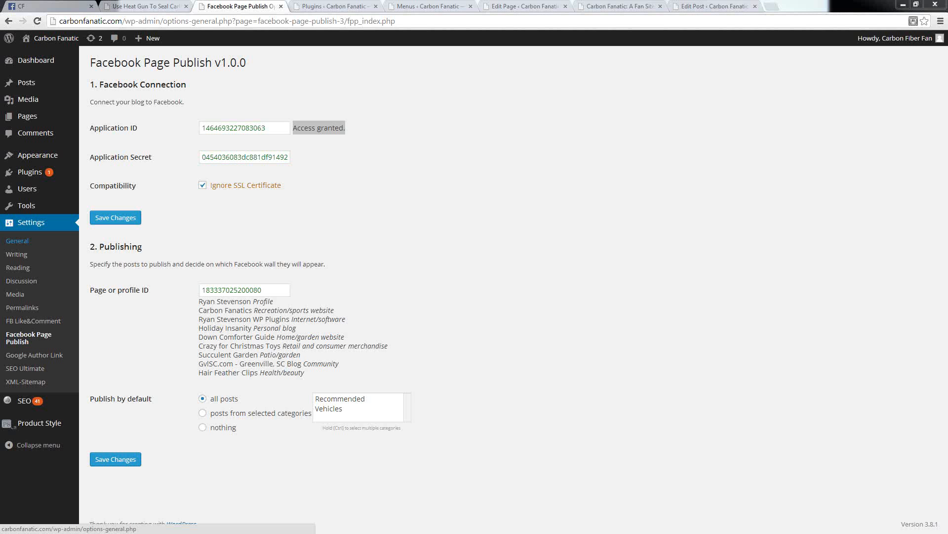
click(456, 102)
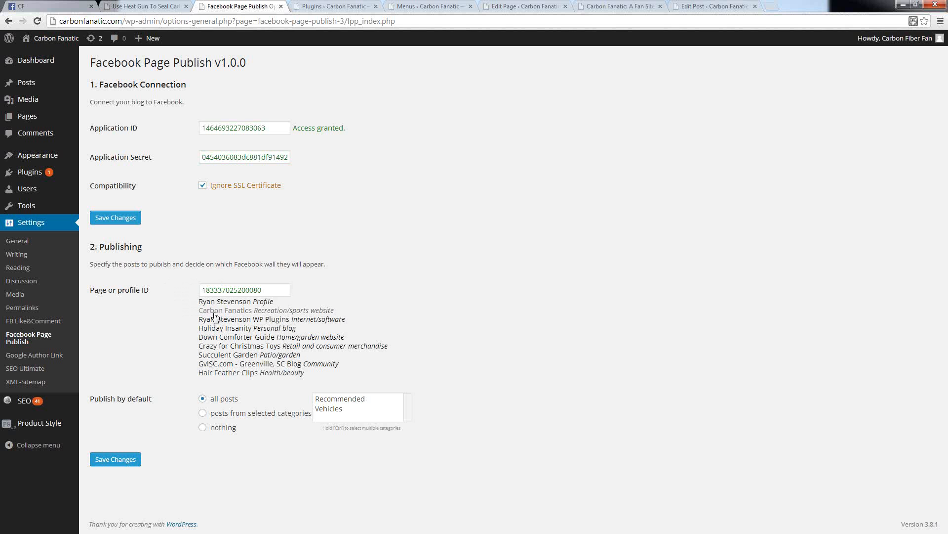
drag(269, 289, 136, 297)
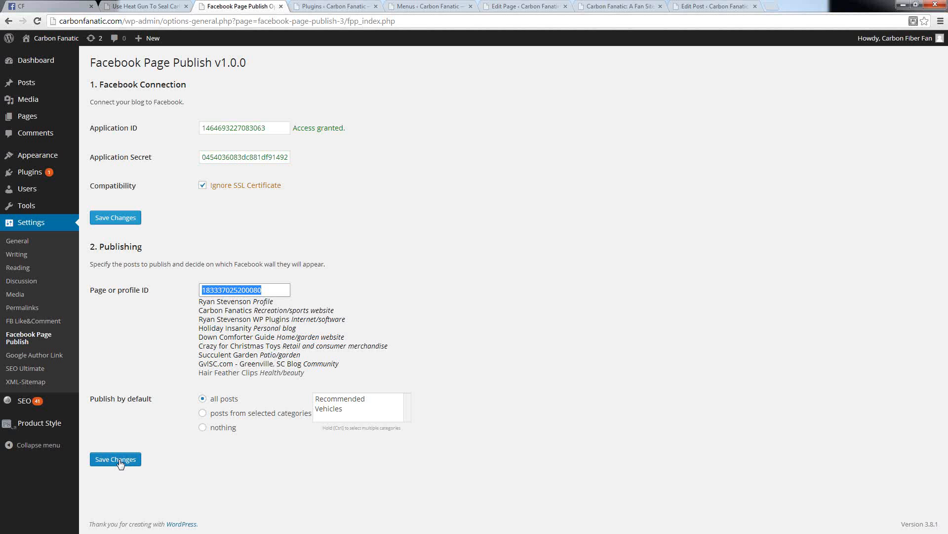
mouse_move(28, 99)
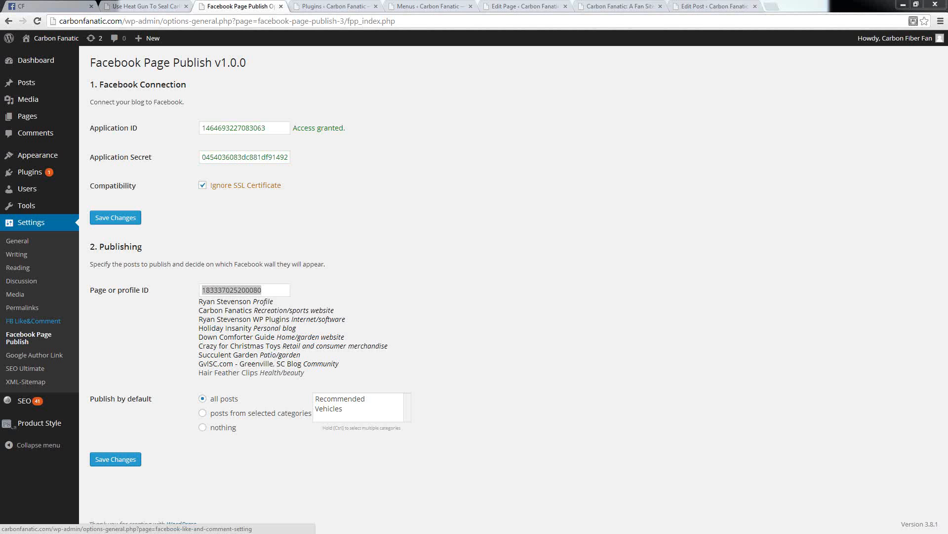
mouse_move(34, 176)
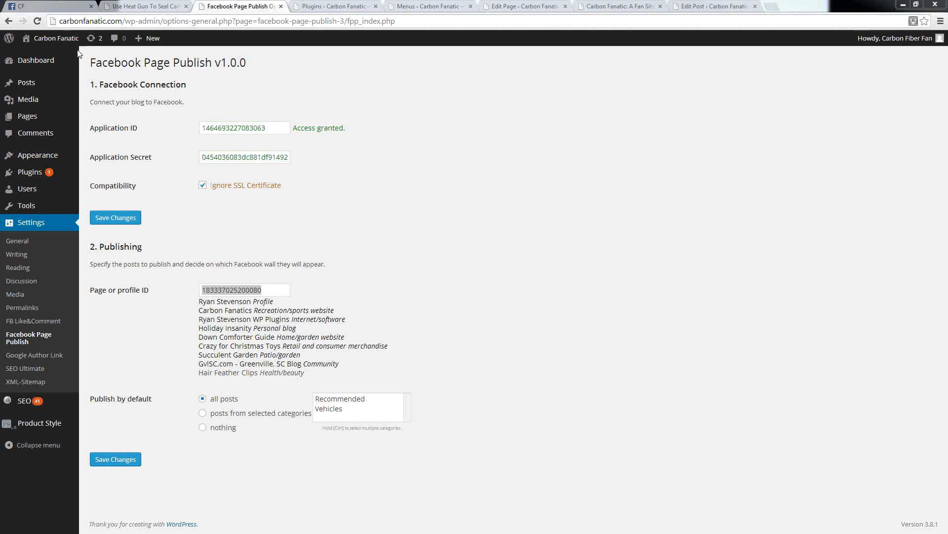
Step: Go back from the CF app's Dashboard to the Carbon Fanatics Facebook page
click(39, 9)
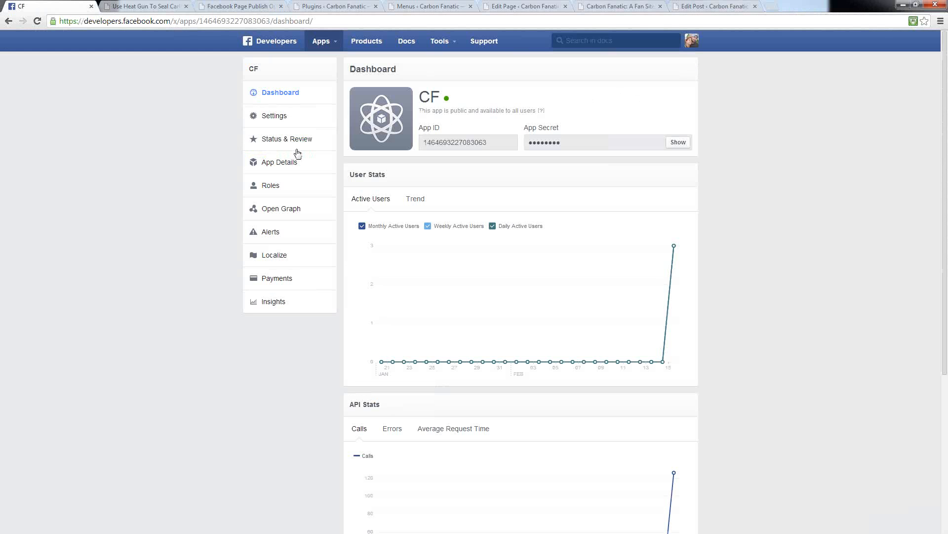
key(alt+Left)
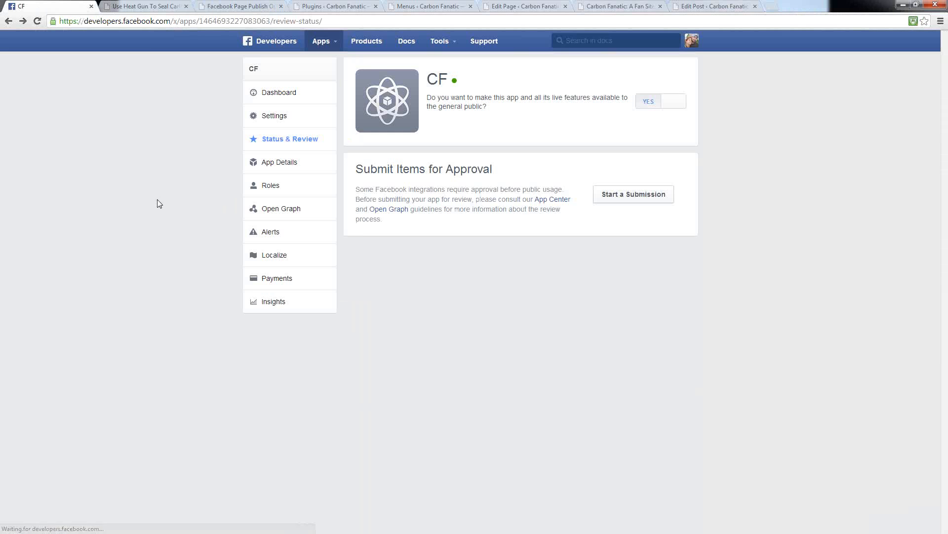
key(alt+Left)
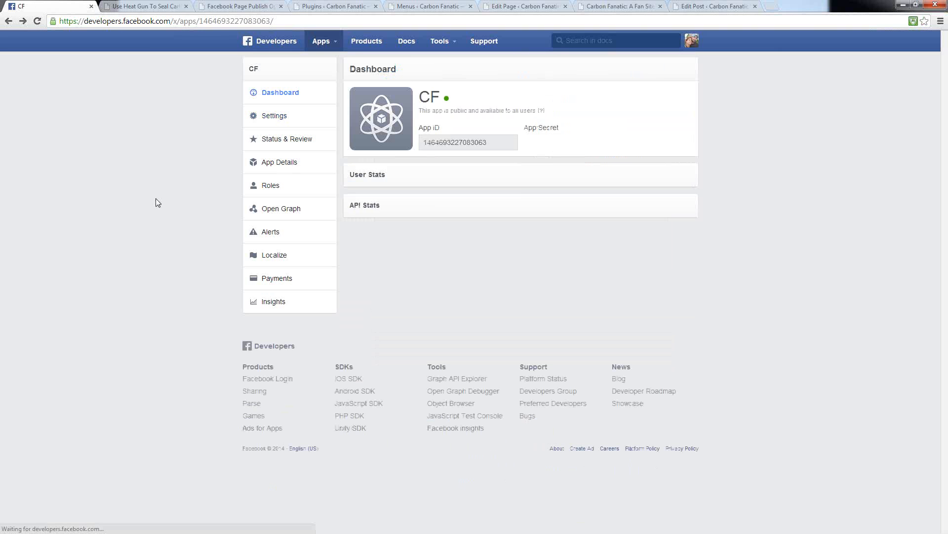
key(alt+Left)
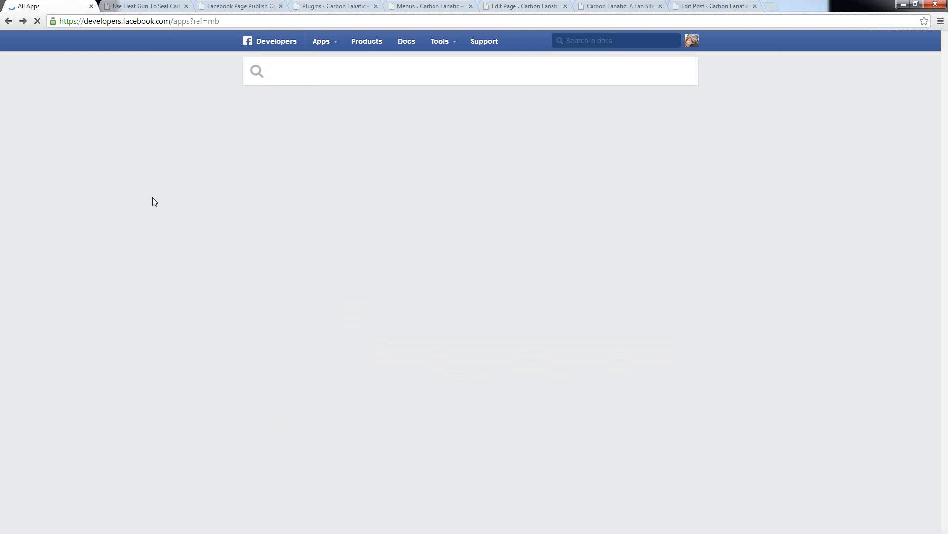
key(alt+Left)
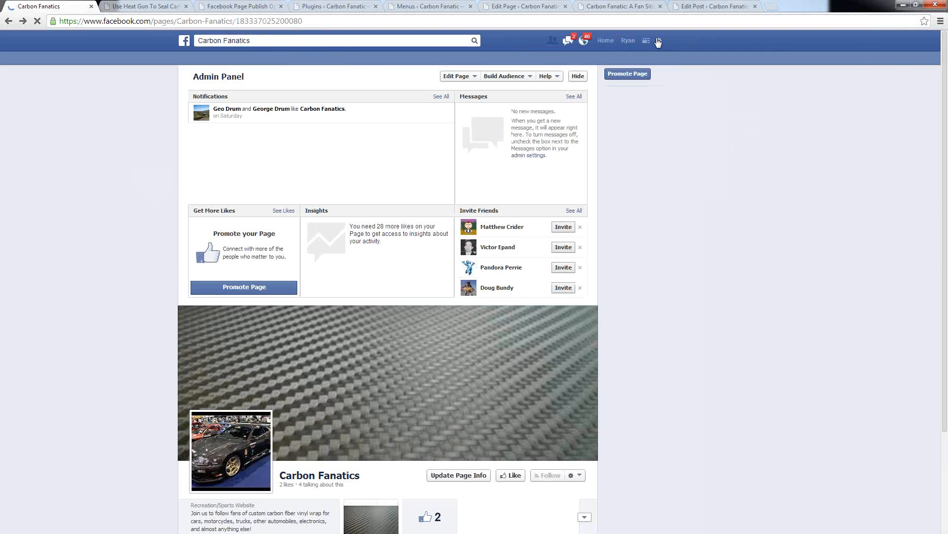
Step: Open the Facebook account's App Settings, show all apps in use, and check the CF app's settings
click(658, 43)
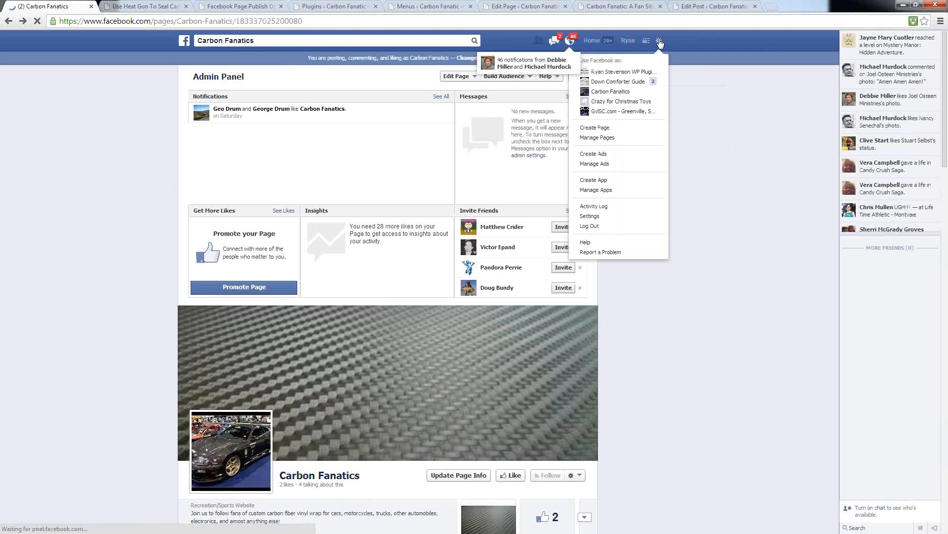
click(660, 43)
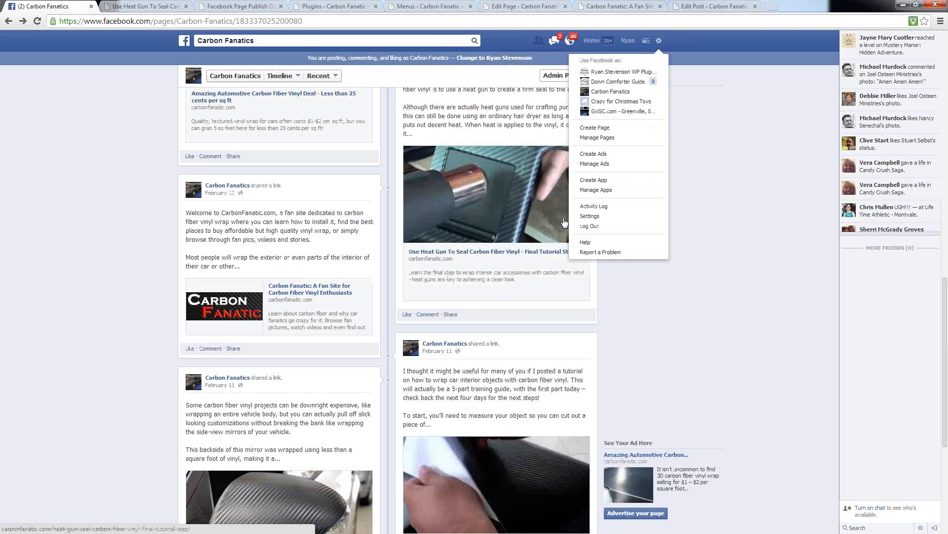
click(586, 218)
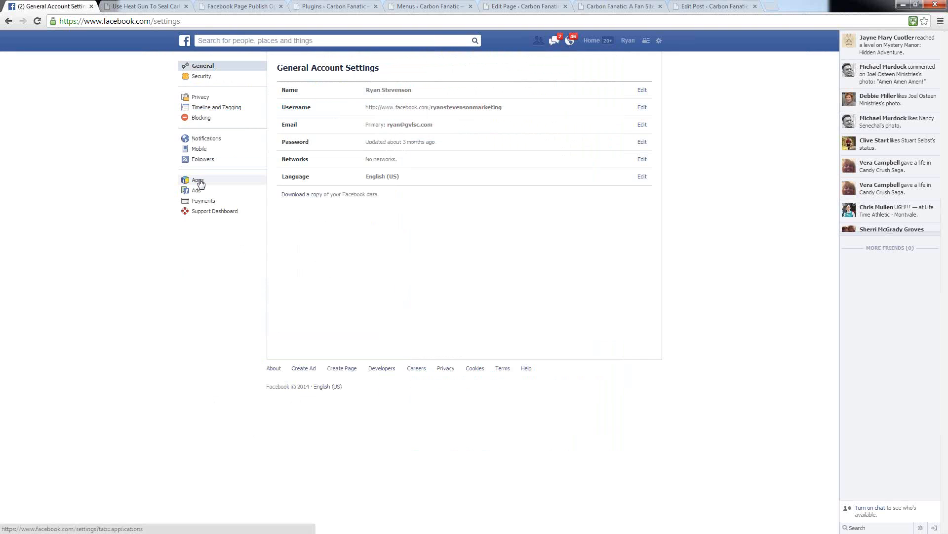
click(198, 181)
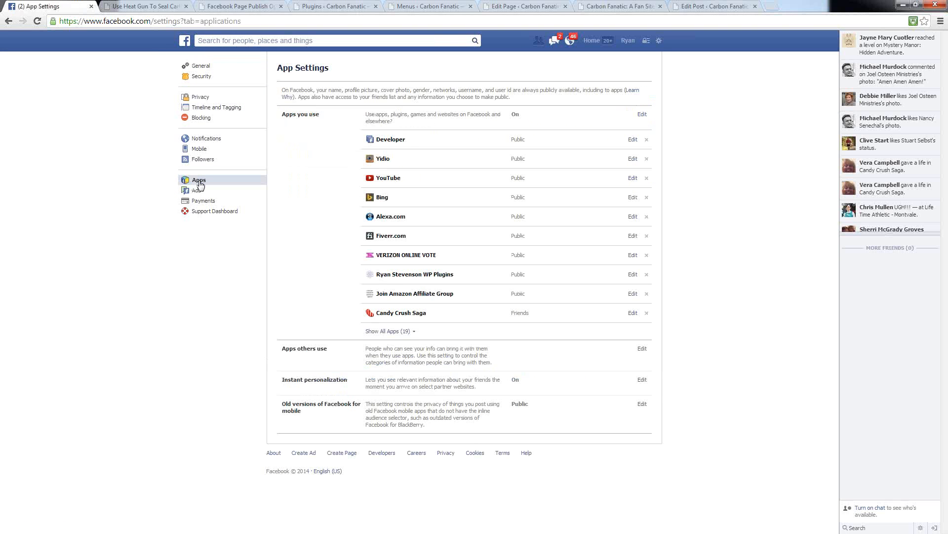
click(387, 331)
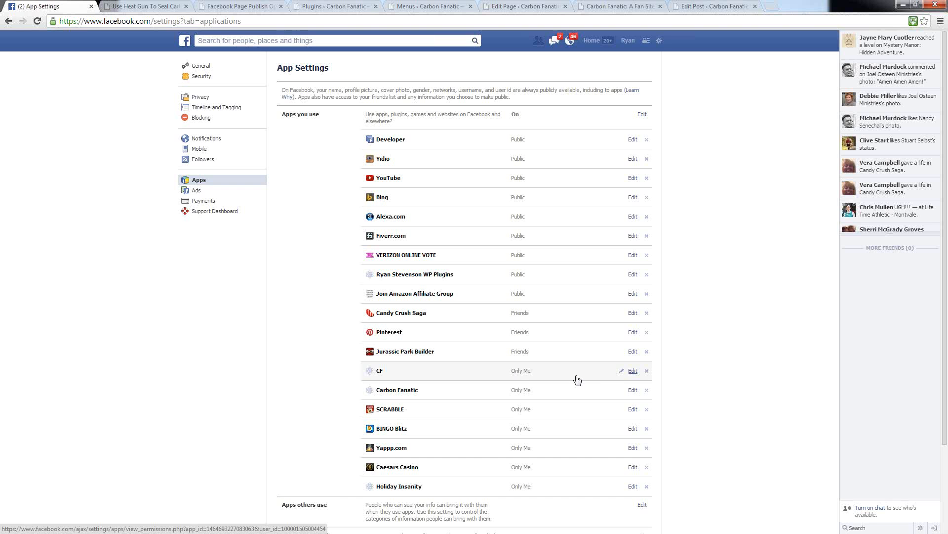
click(632, 371)
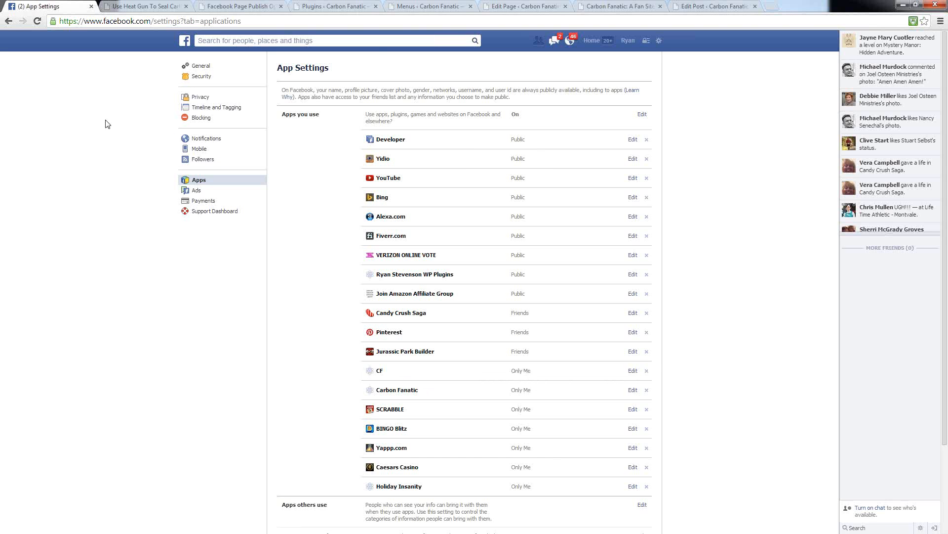
Step: Open the Carbon Fanatics page from the Facebook news feed, and return to WordPress's Facebook Page Publish settings
click(636, 41)
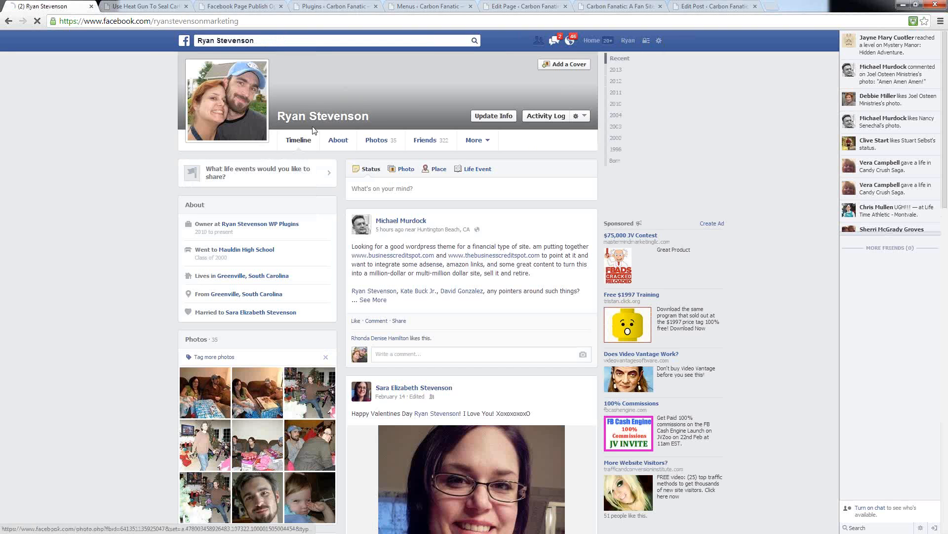
click(596, 41)
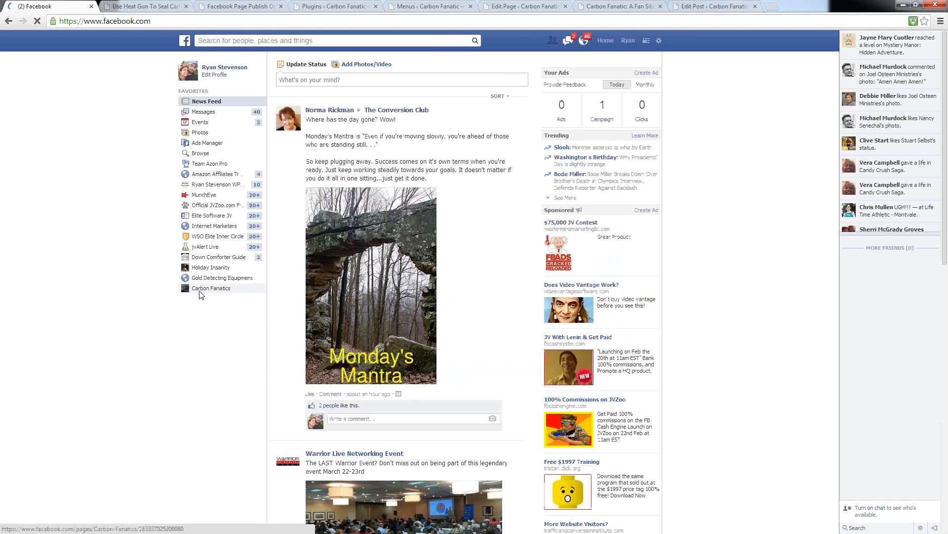
click(202, 289)
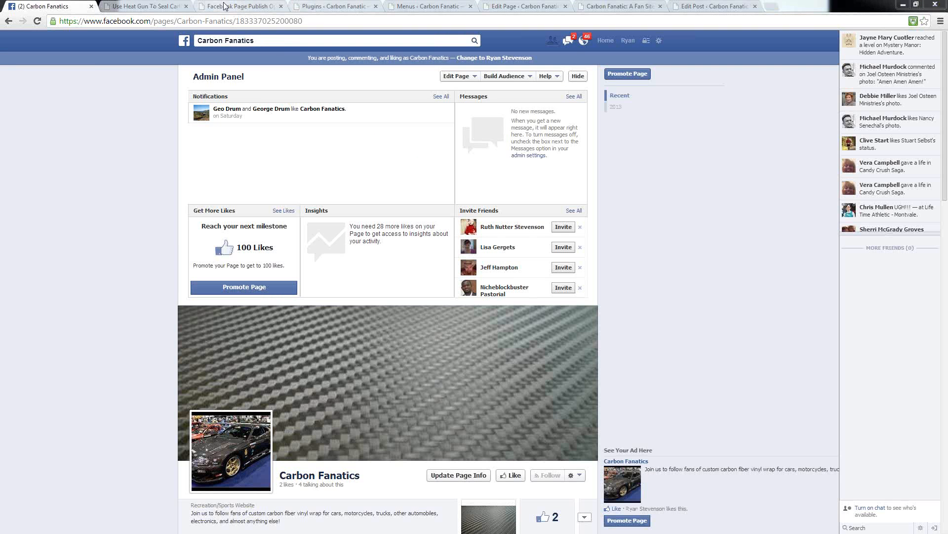
click(250, 5)
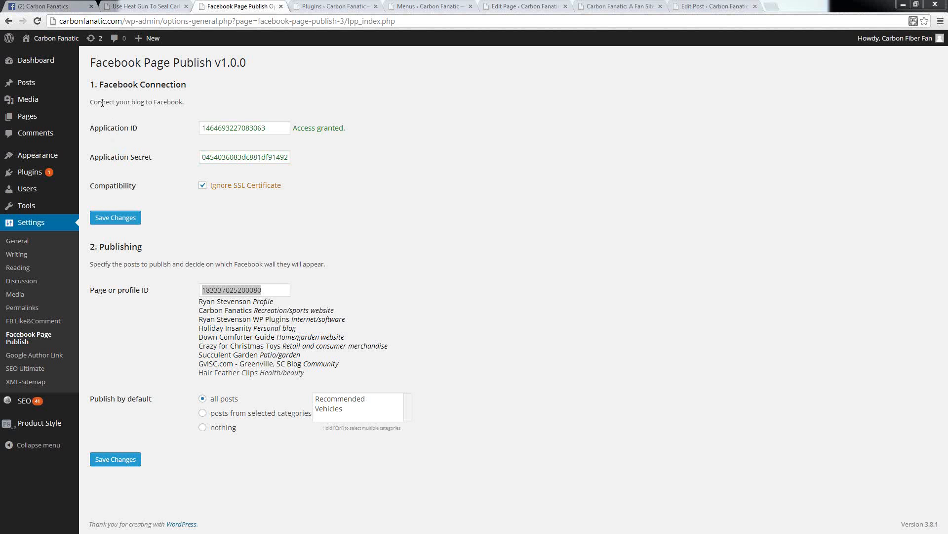
mouse_move(38, 85)
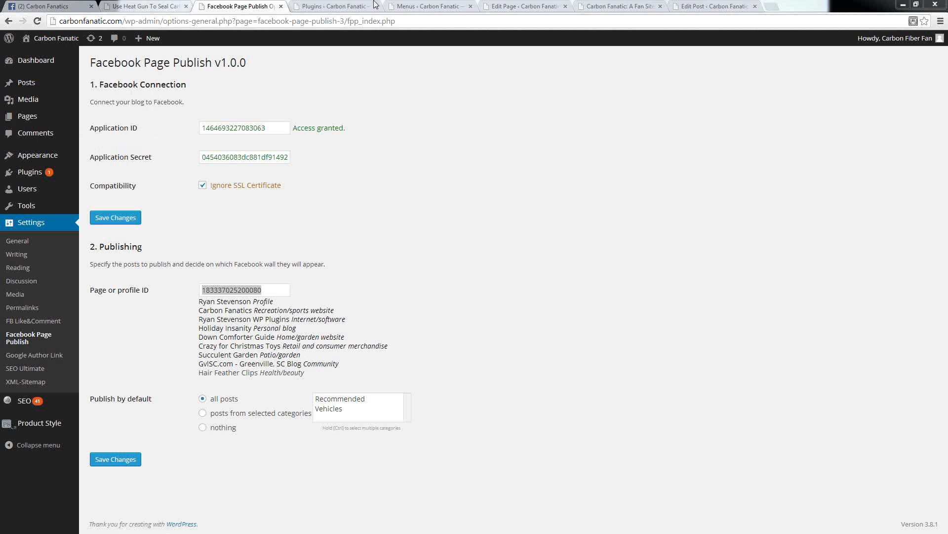
Step: Review the Social Networks Listing of the Amazing Automotive Carbon Fiber Vinyl Deal post and its option to post again to Facebook
click(524, 6)
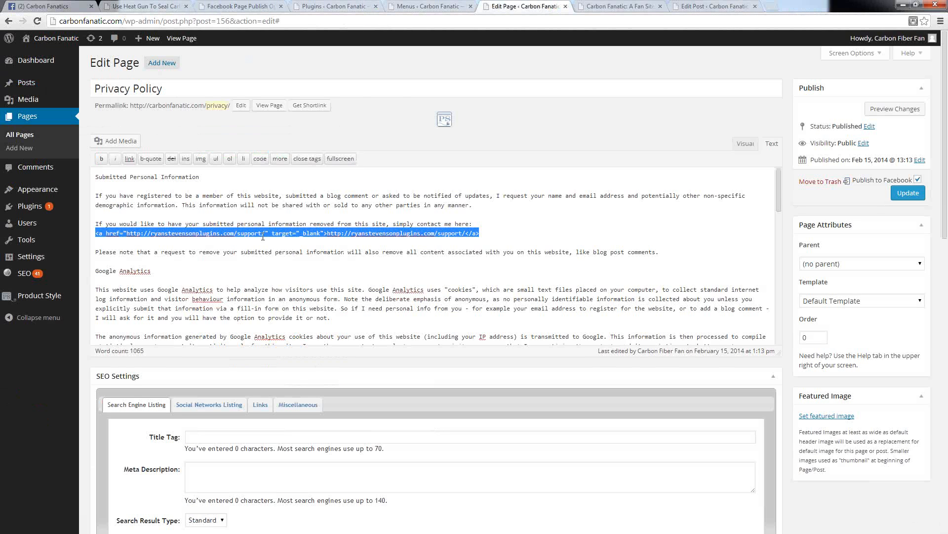
click(709, 6)
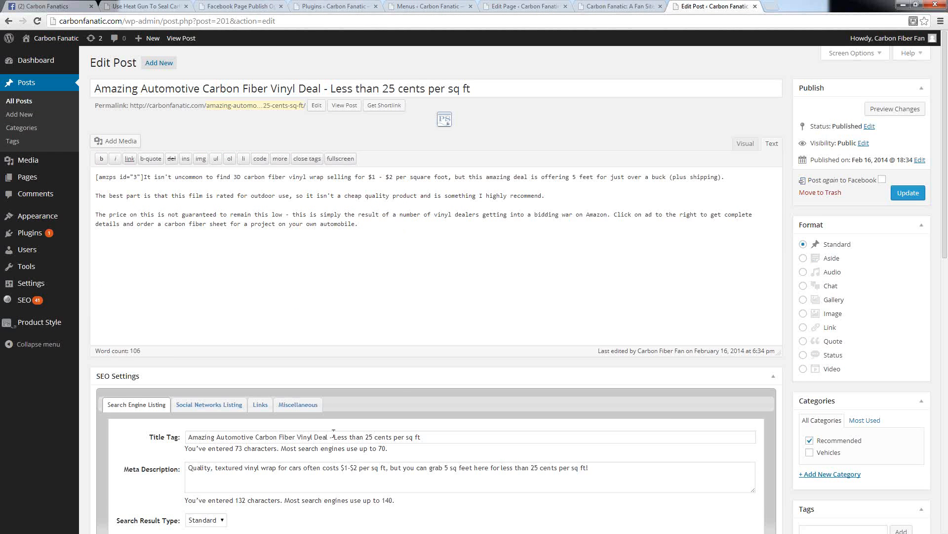
scroll(333, 433, down, 5)
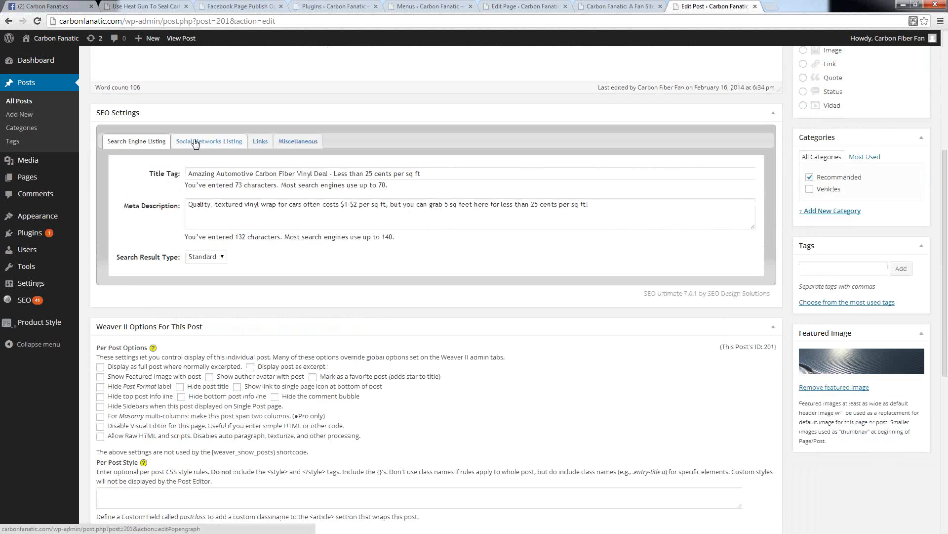
click(195, 143)
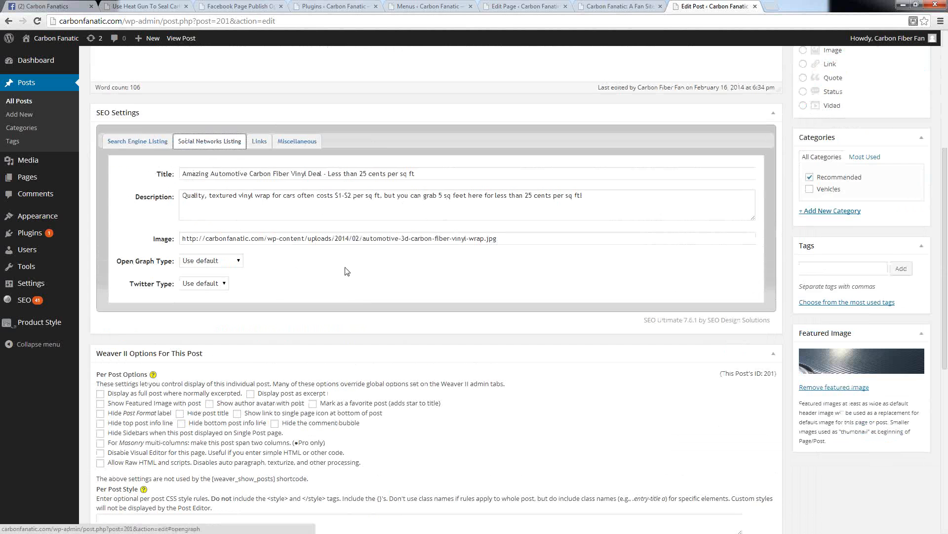
scroll(387, 266, up, 5)
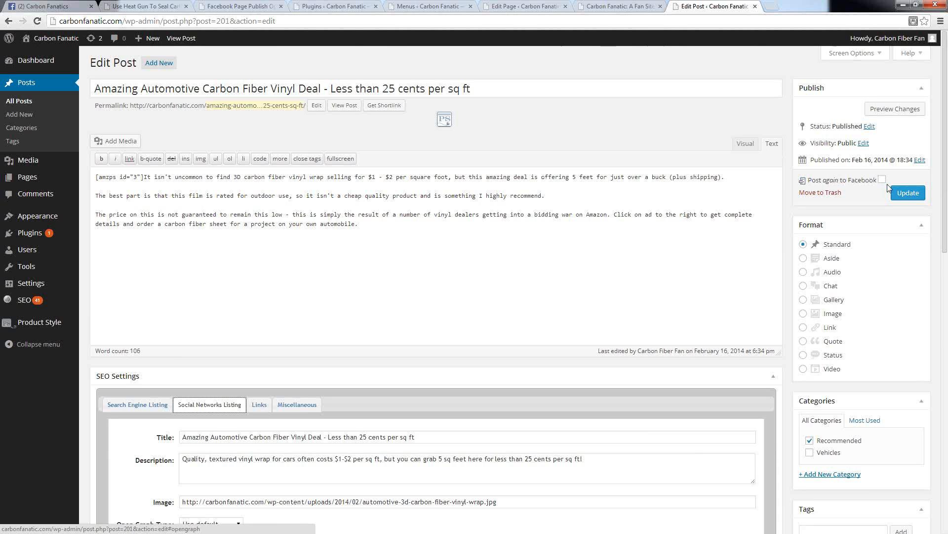
Step: Start a new post in a separate browser tab with the title "test title" and the body text "content title"
right_click(15, 115)
click(32, 124)
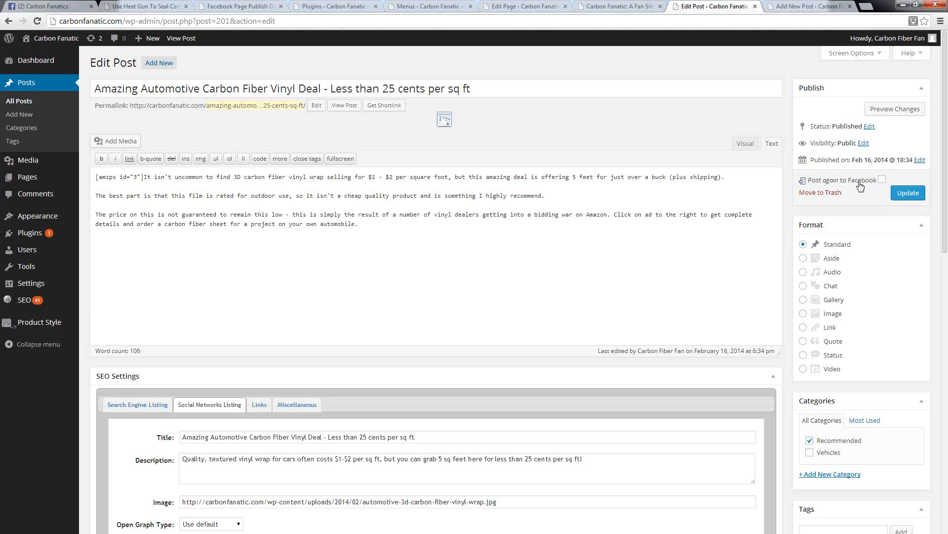
key(ctrl+Tab)
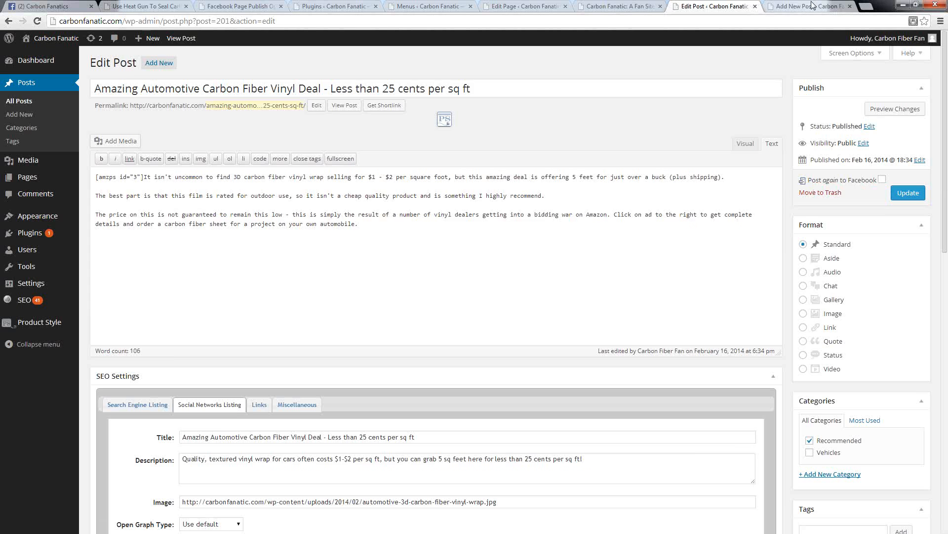
click(253, 88)
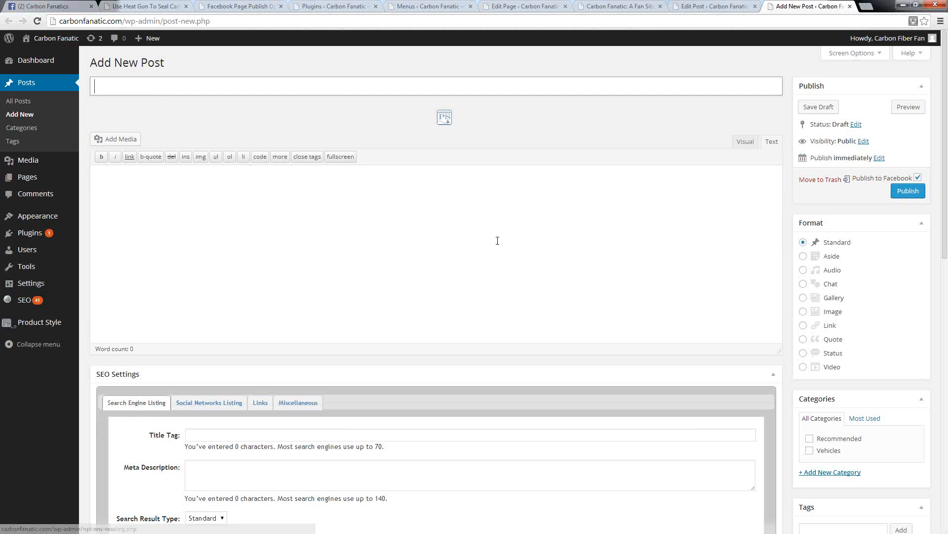
click(146, 92)
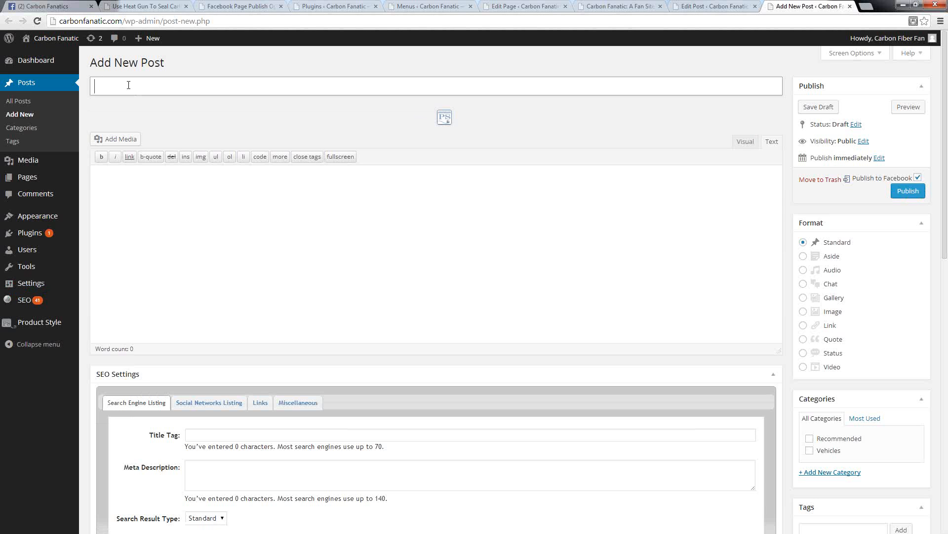
text(test)
text(title)
key(Tab)
text(content)
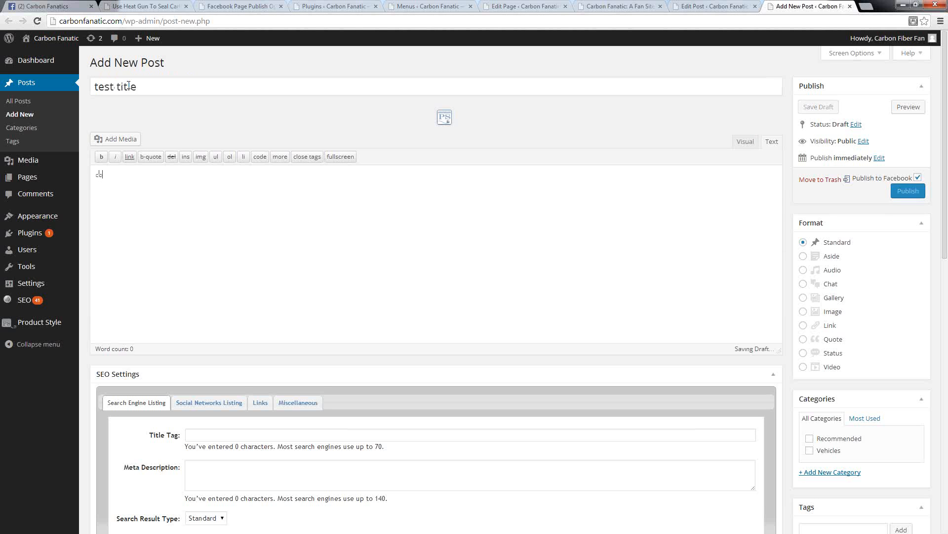
text( title)
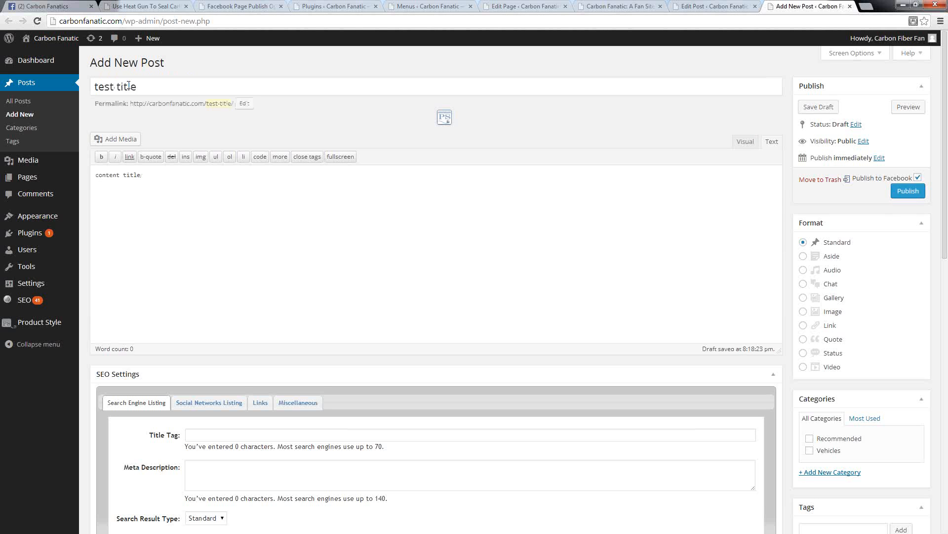
Step: Set the post's search engine title tag to "title tag" and its meta description to "description tag"
click(200, 434)
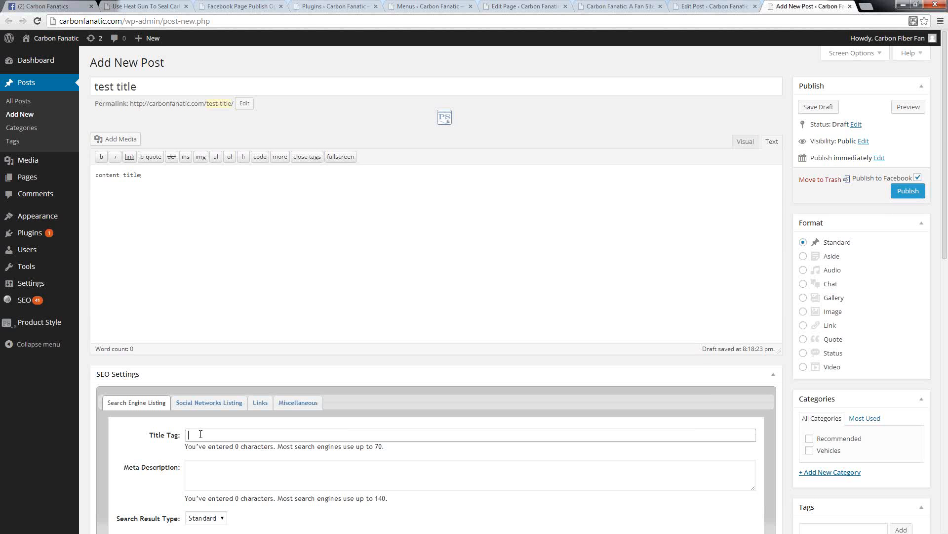
text(titl)
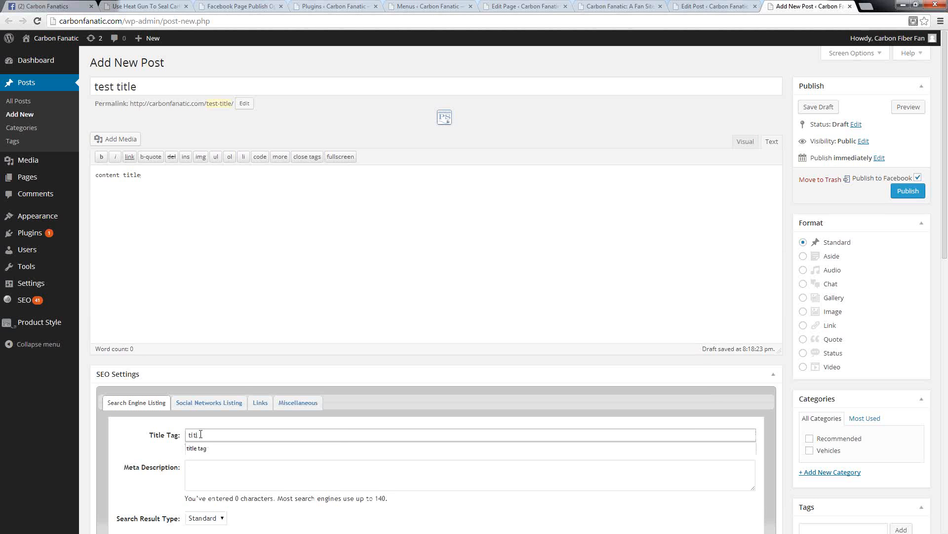
text(e tag)
key(Tab)
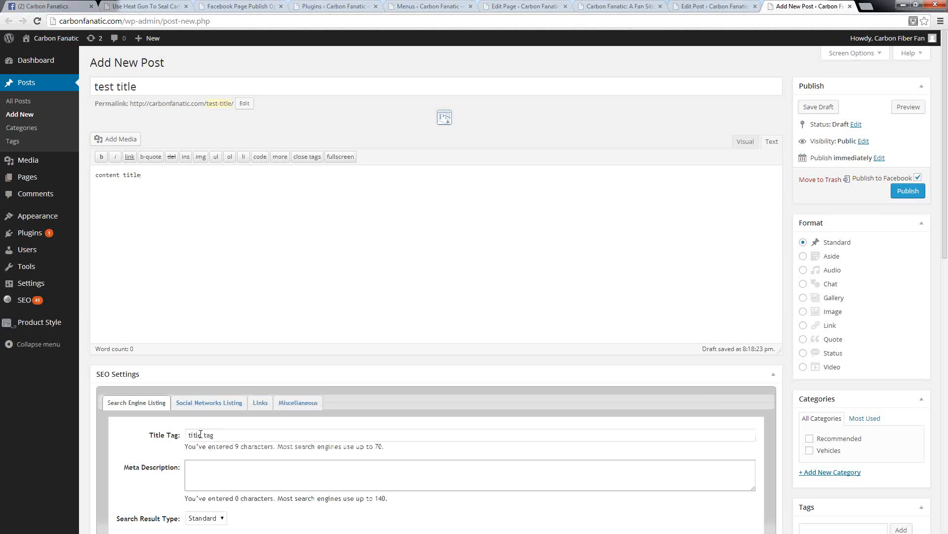
text(description tag)
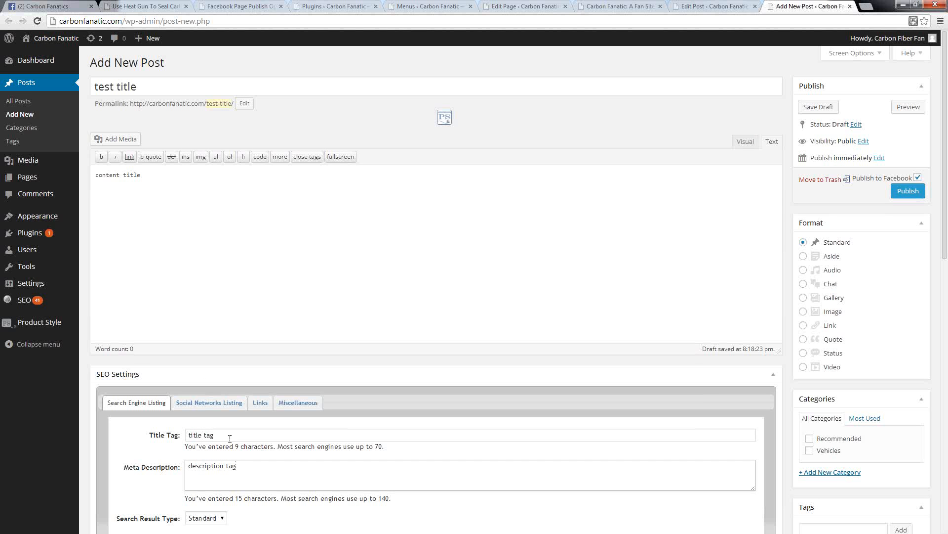
drag(230, 438, 187, 437)
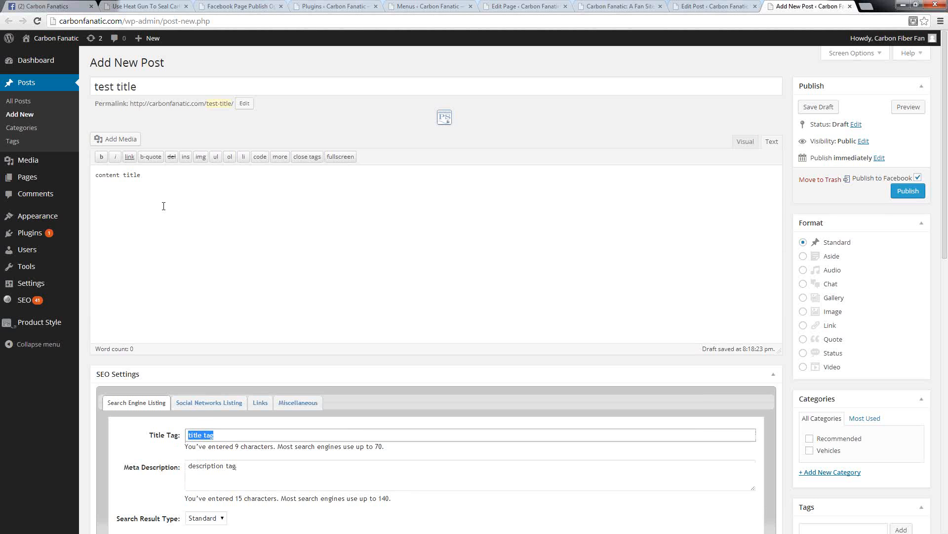
drag(154, 90, 66, 86)
click(210, 247)
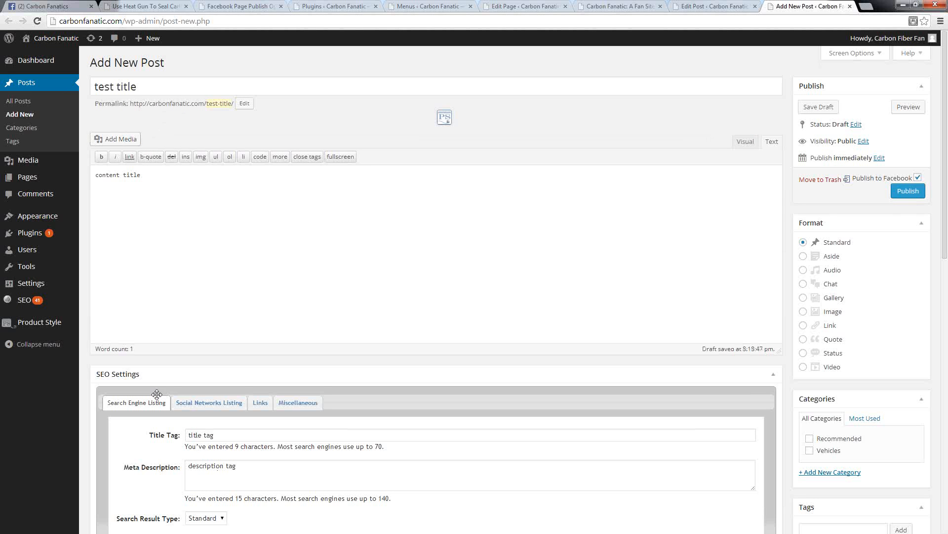
Step: Copy the file URL of carbon-fiber-vinyl-Hummer-H2.jpg from the media library and set that image as the post's featured image
click(123, 138)
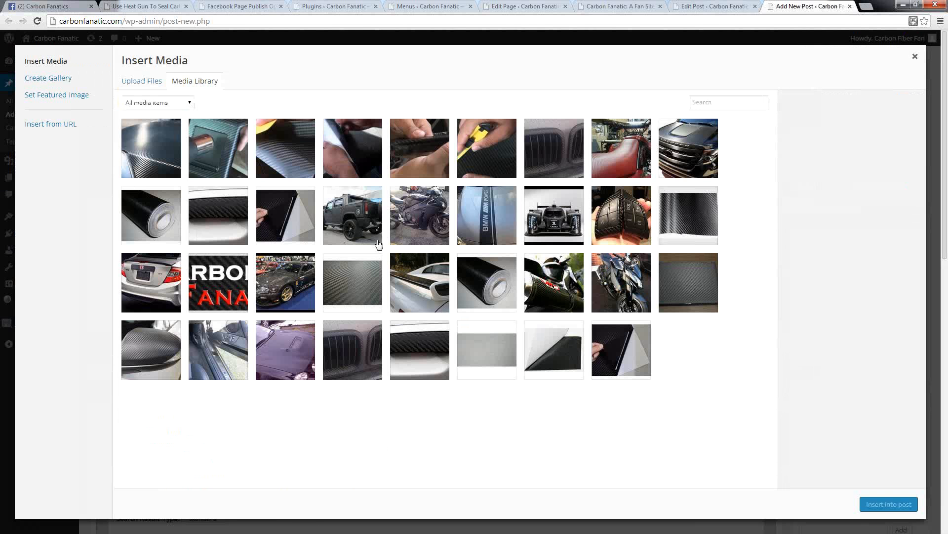
click(356, 224)
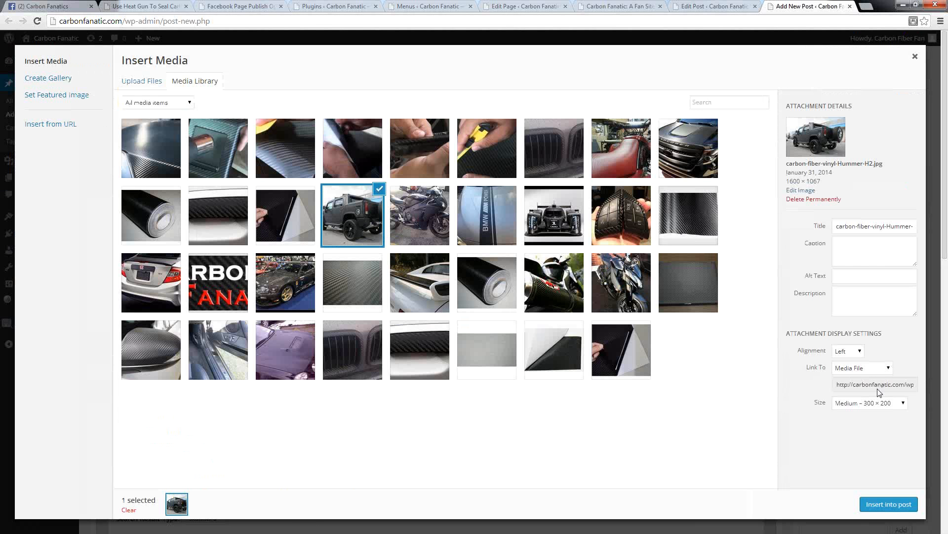
double_click(872, 384)
triple_click(873, 385)
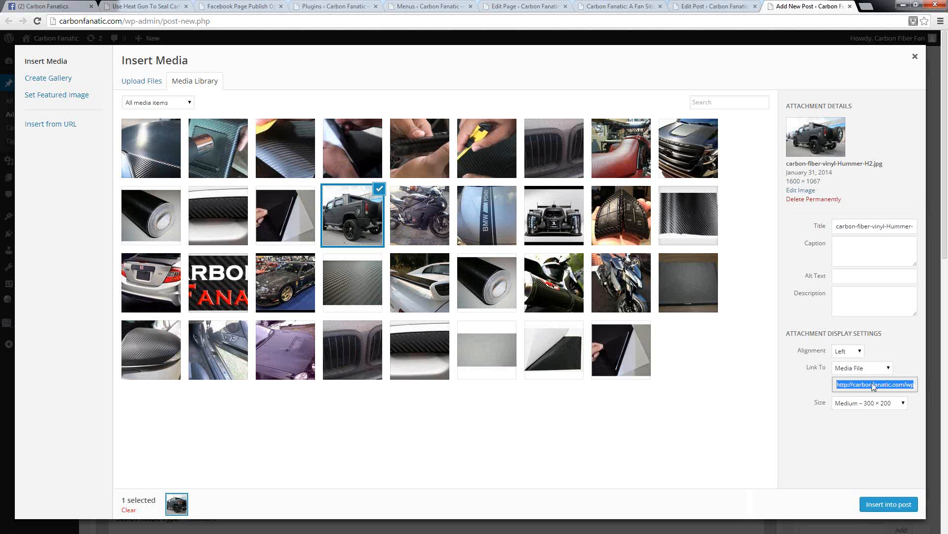
click(47, 98)
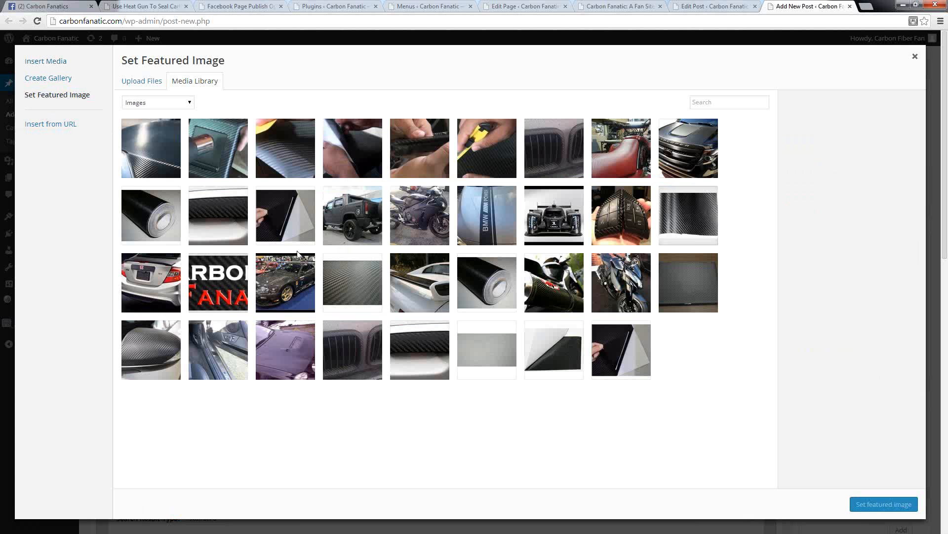
click(364, 218)
click(890, 505)
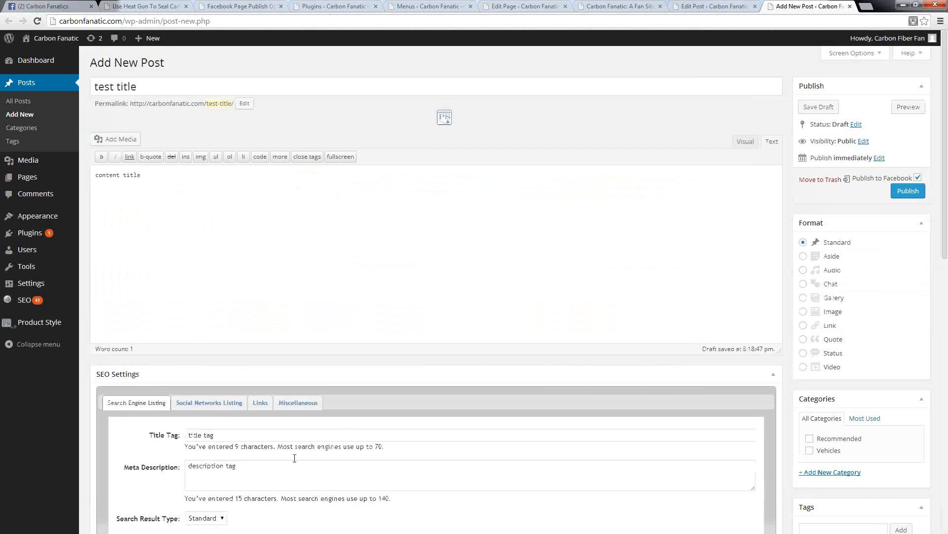
Step: Fill the Social Networks Listing with the copied Hummer image URL, the title "title tag" and the description "description tag"
click(220, 402)
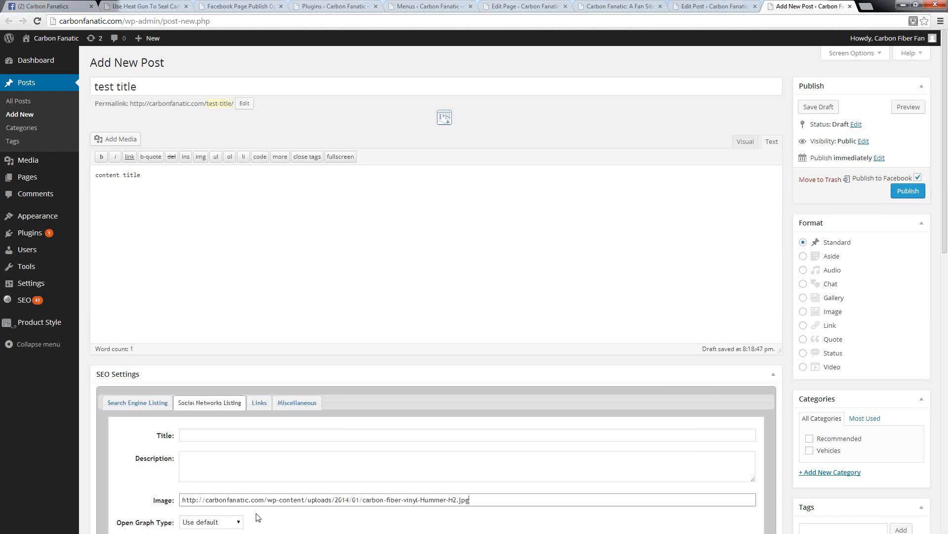
click(139, 401)
triple_click(215, 436)
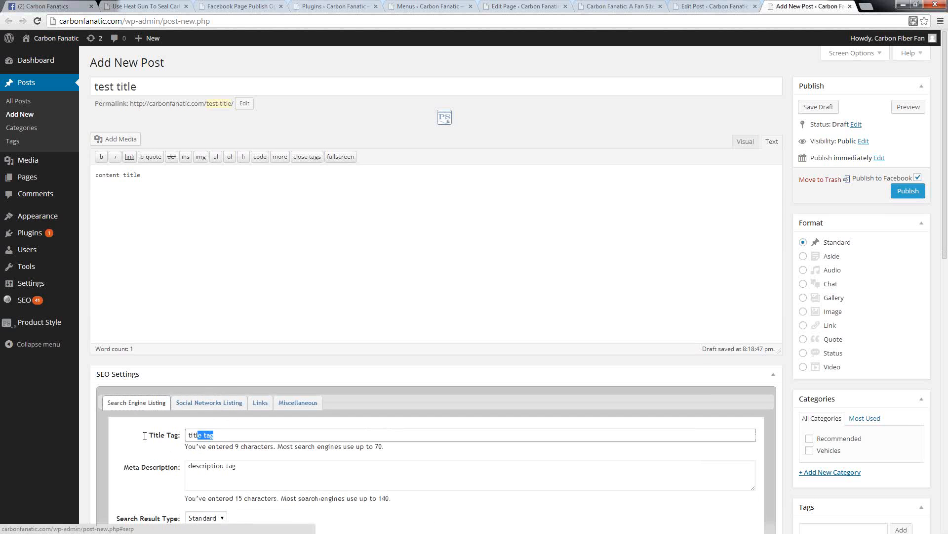
click(219, 402)
click(138, 402)
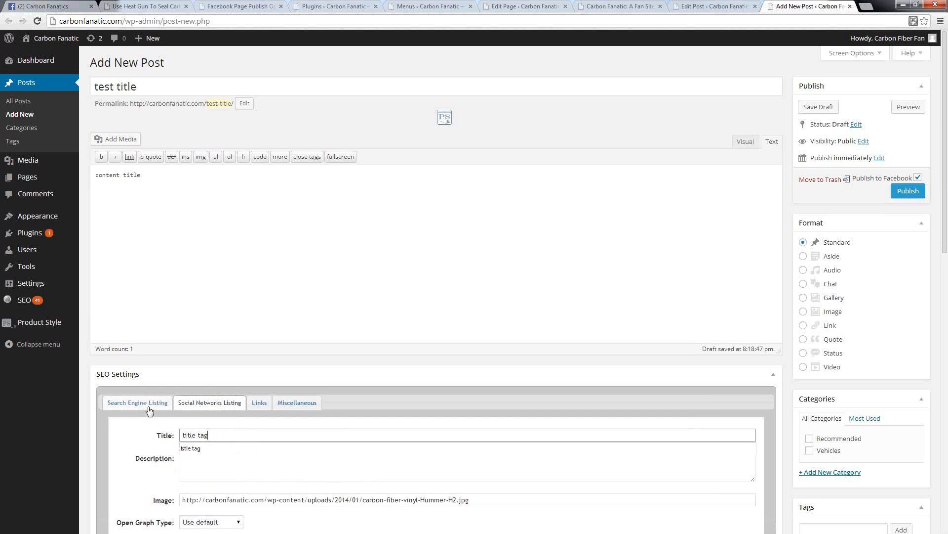
drag(237, 465, 19, 460)
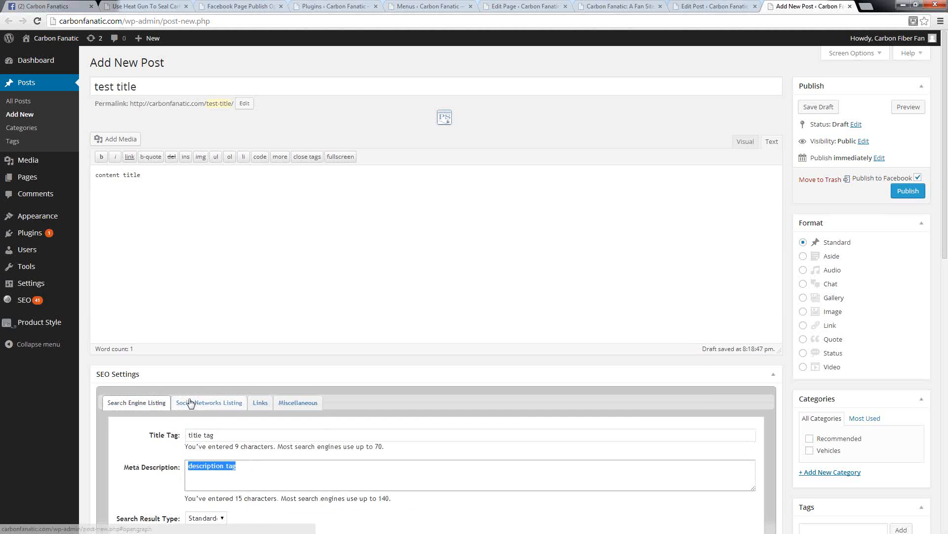
click(193, 402)
click(247, 455)
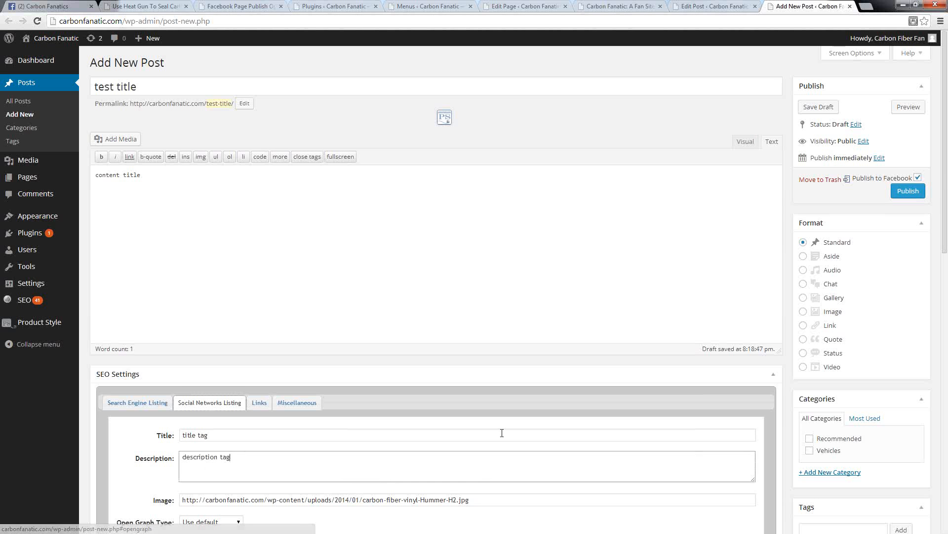
Step: Assign the post to the Vehicles category and check its featured image and social listing
click(810, 450)
scroll(878, 343, down, 8)
scroll(840, 375, up, 8)
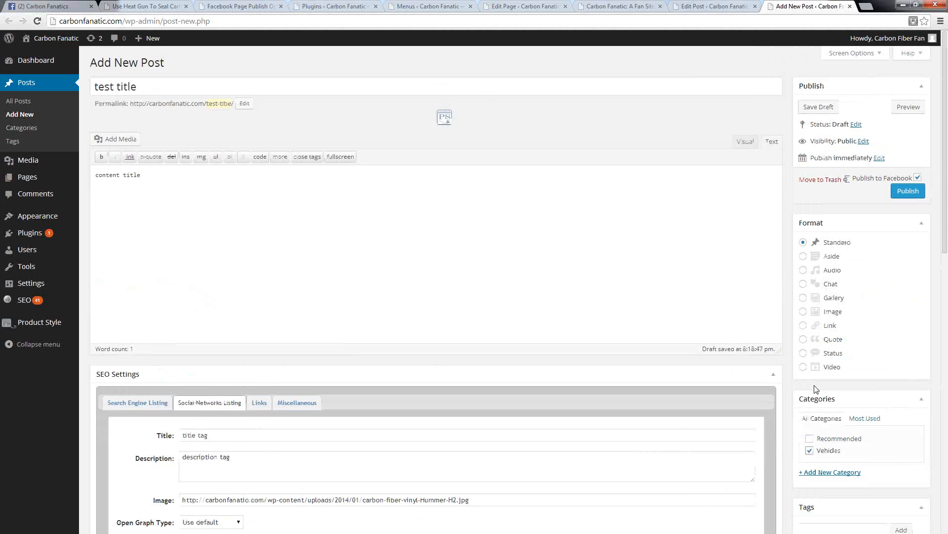
scroll(404, 220, down, 3)
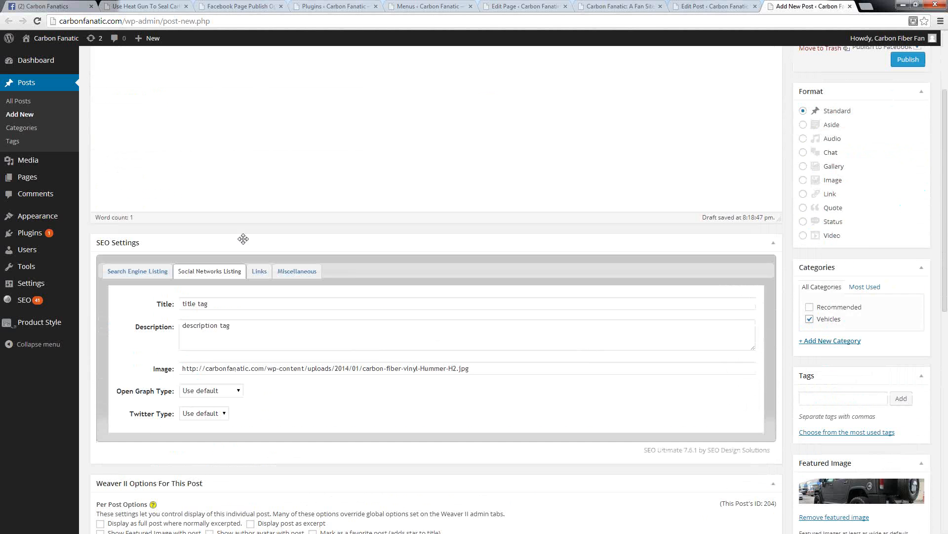
scroll(830, 335, up, 3)
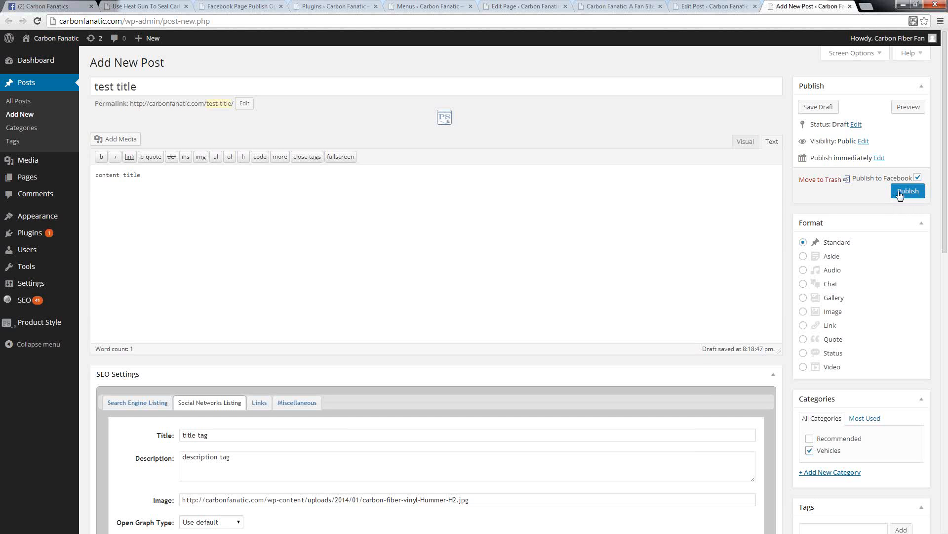
Step: Turn off publishing to Facebook and schedule the post for February 18, 2014
click(918, 178)
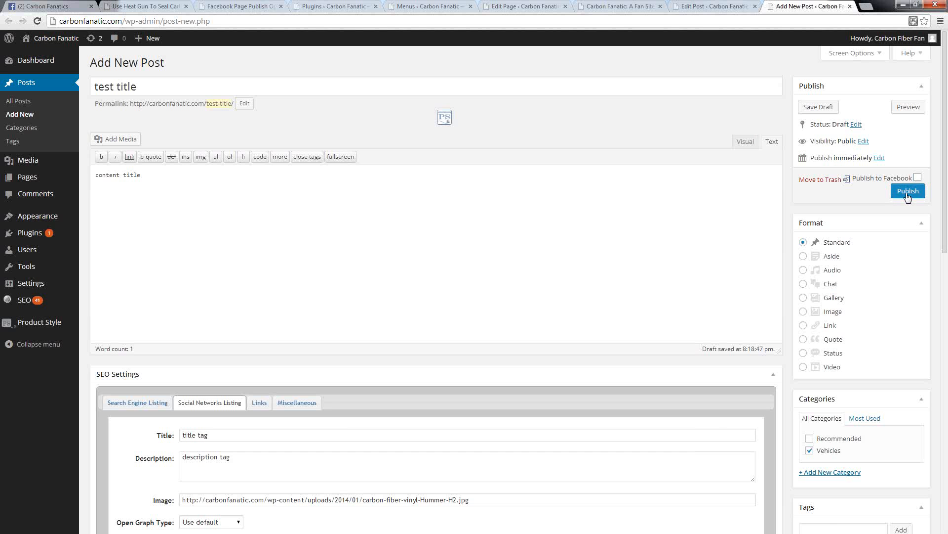
click(879, 159)
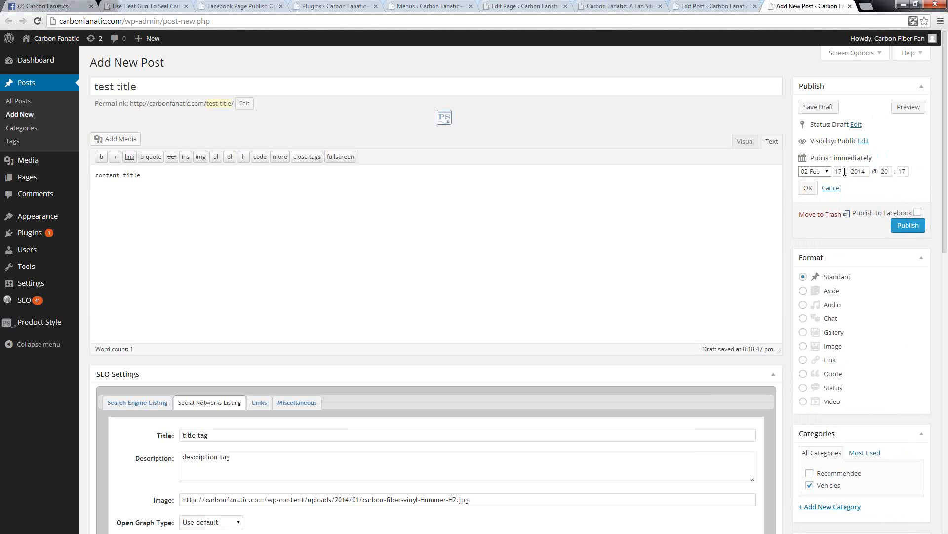
double_click(844, 171)
text(18)
click(808, 190)
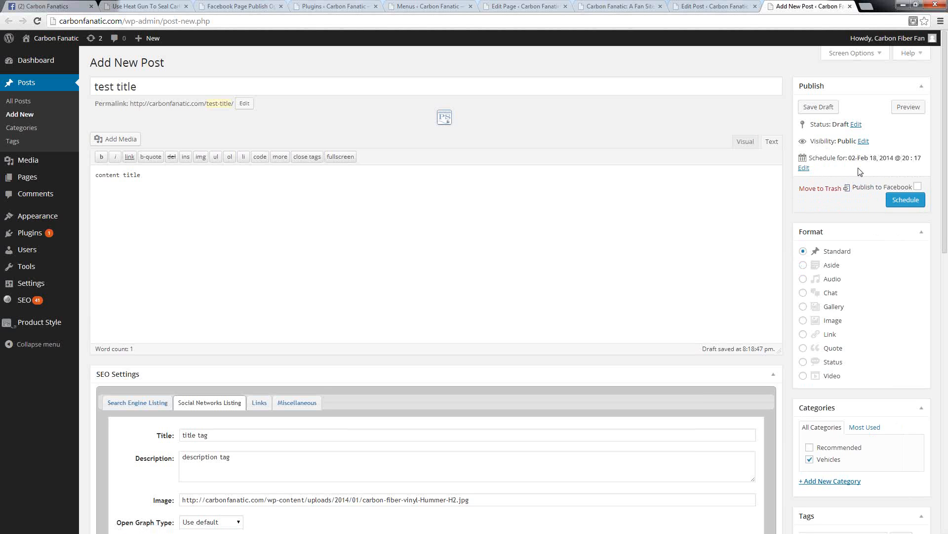
Step: Turn publishing to Facebook back on and cancel the scheduled date so the post publishes immediately
click(917, 188)
click(804, 168)
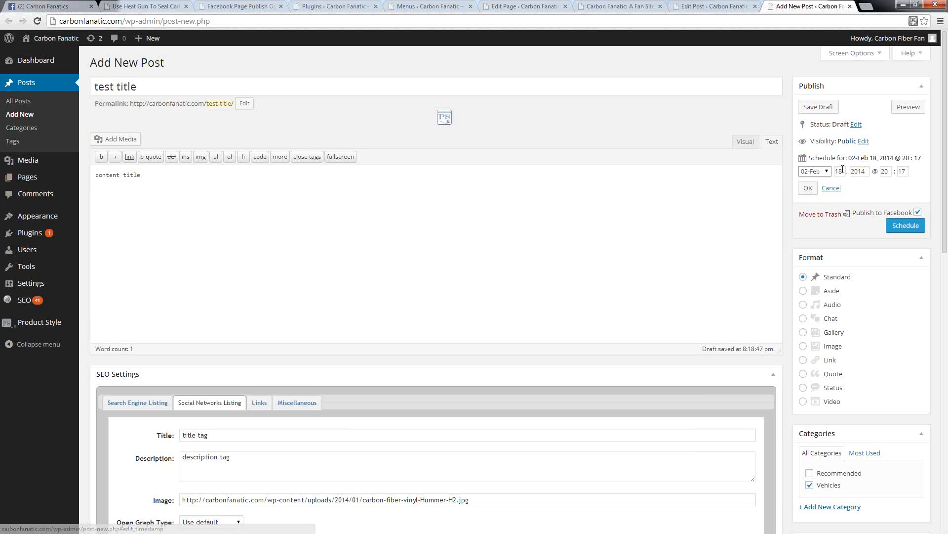
double_click(842, 171)
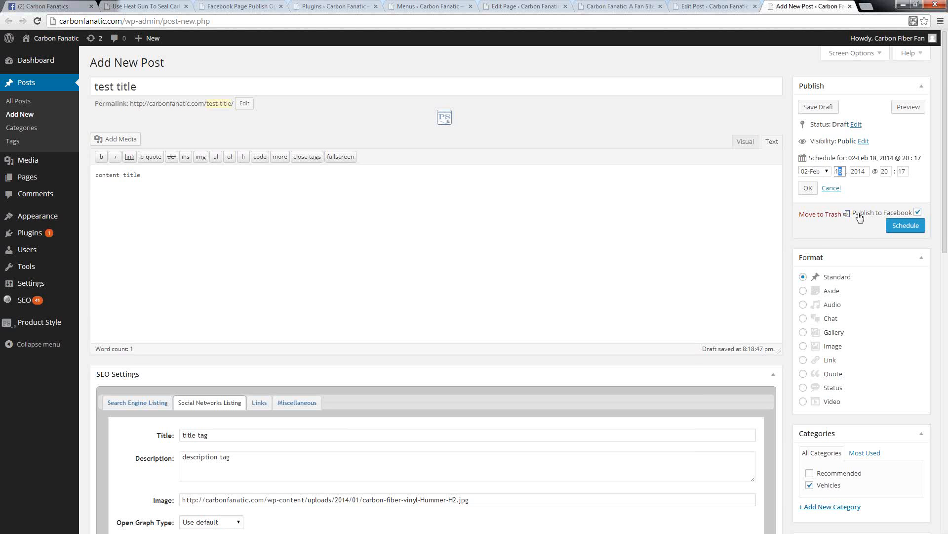
click(834, 188)
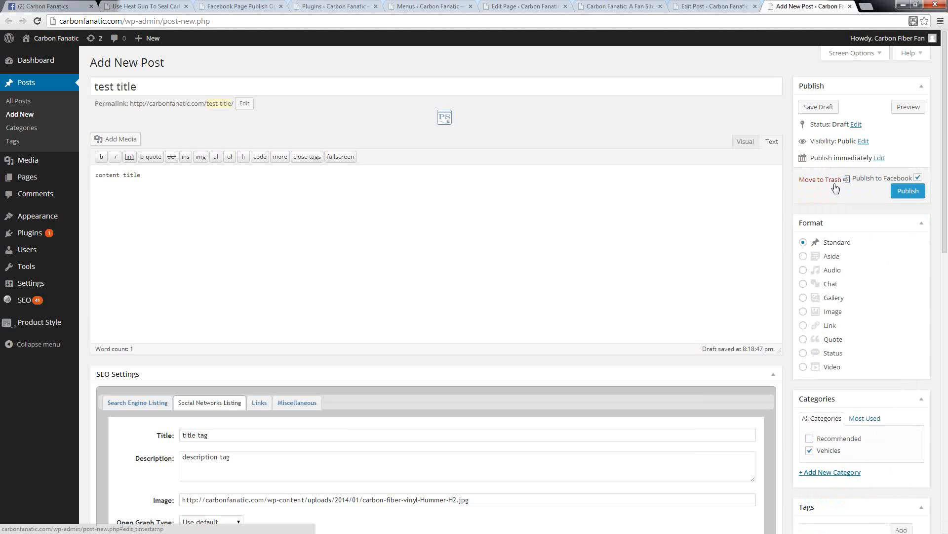
Step: Publish the test post and view it on the site in a new browser tab
click(907, 191)
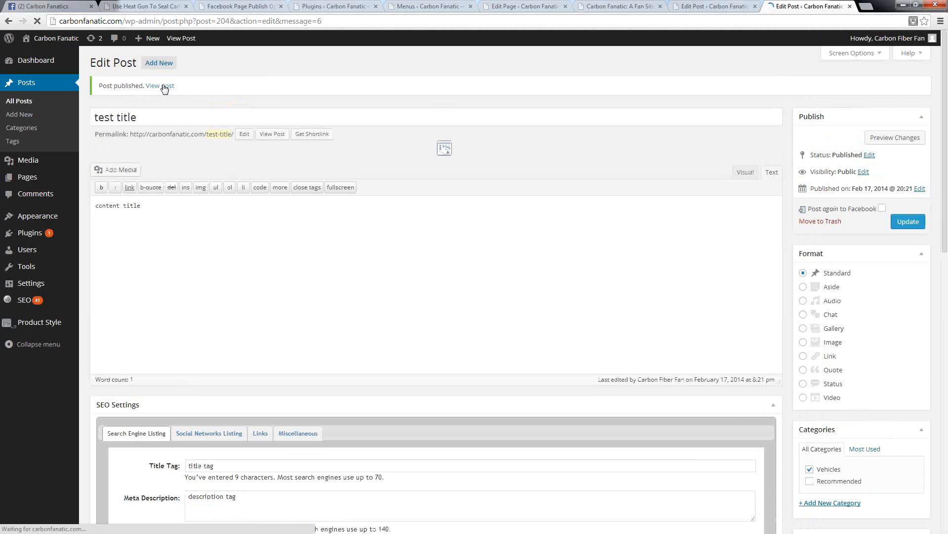
right_click(165, 87)
click(203, 92)
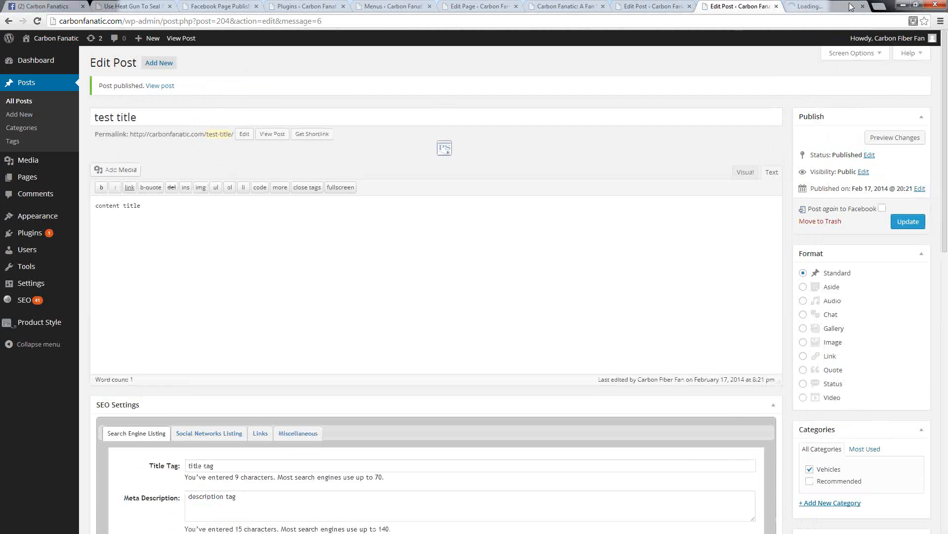
click(815, 7)
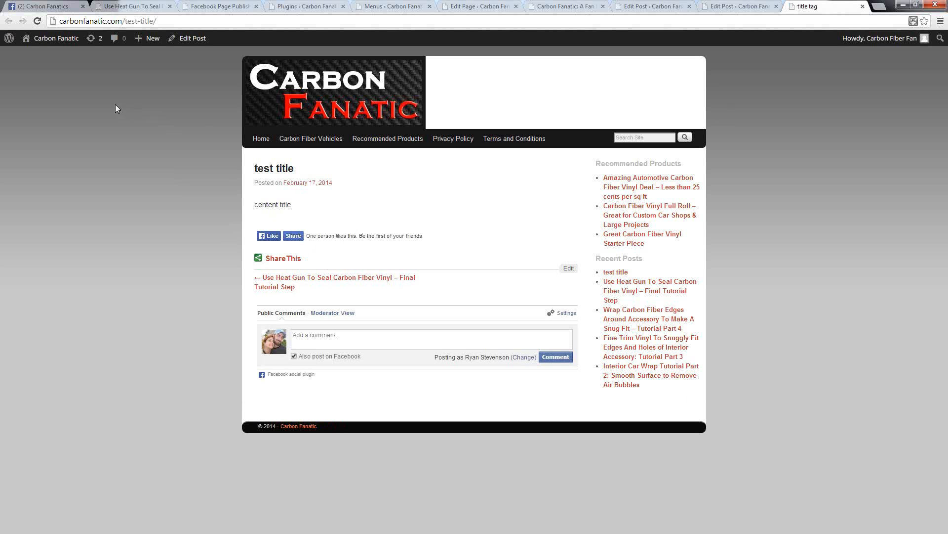
Step: Reload the Carbon Fanatics Facebook page and open the link in the newly shared test post
click(38, 10)
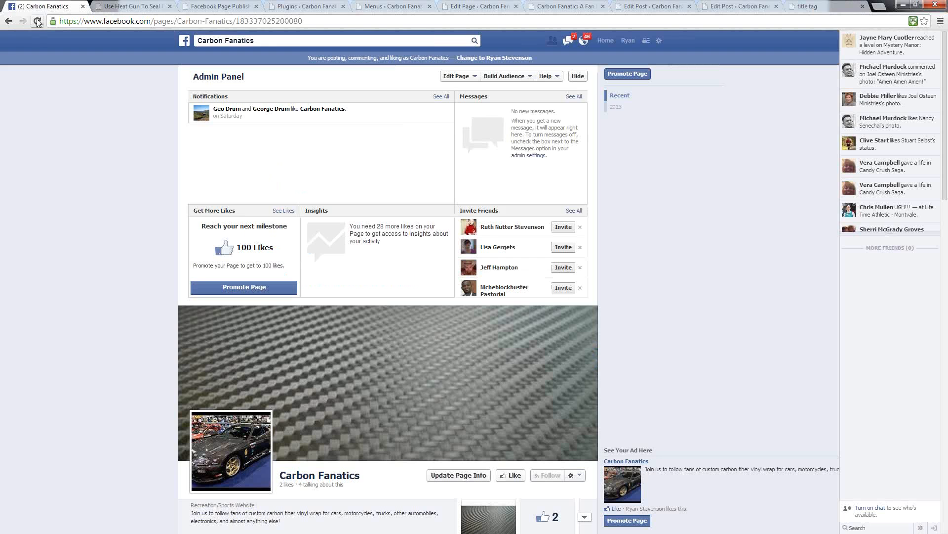
click(37, 21)
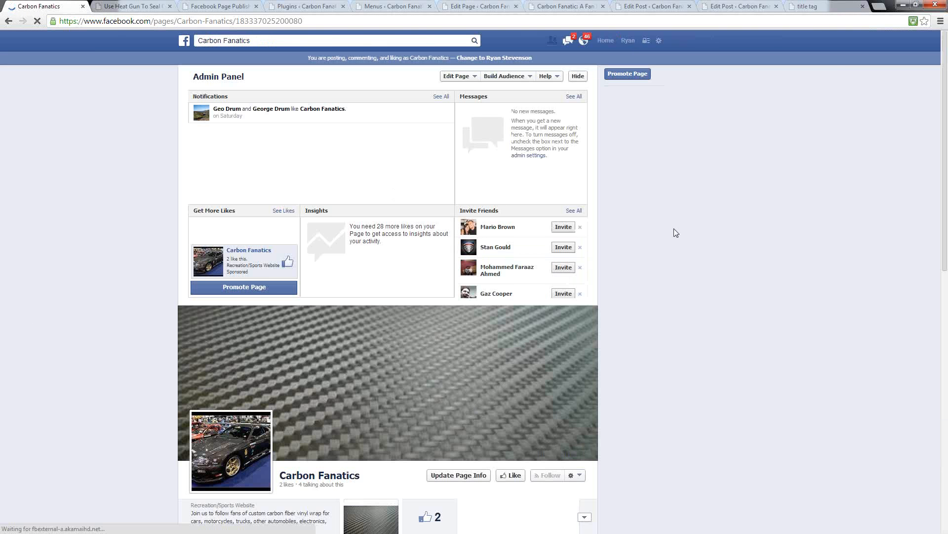
scroll(668, 232, down, 6)
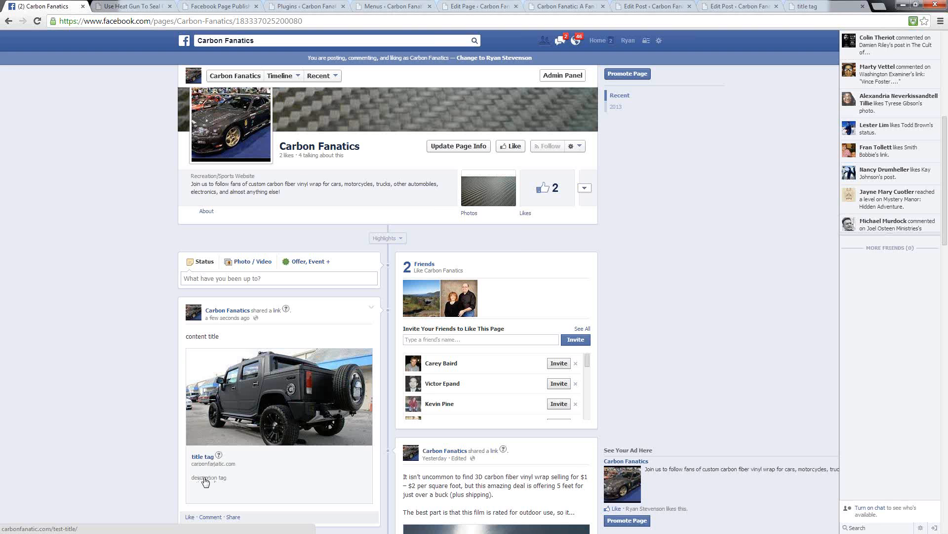
click(272, 396)
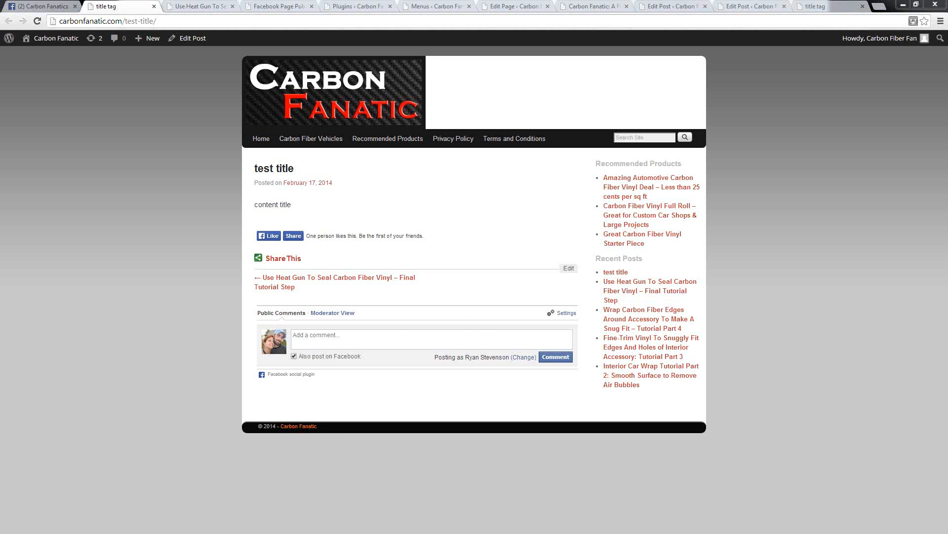
Step: Compare the text above the shared link on the Facebook page with the test post's body on the site, highlighting both
click(49, 6)
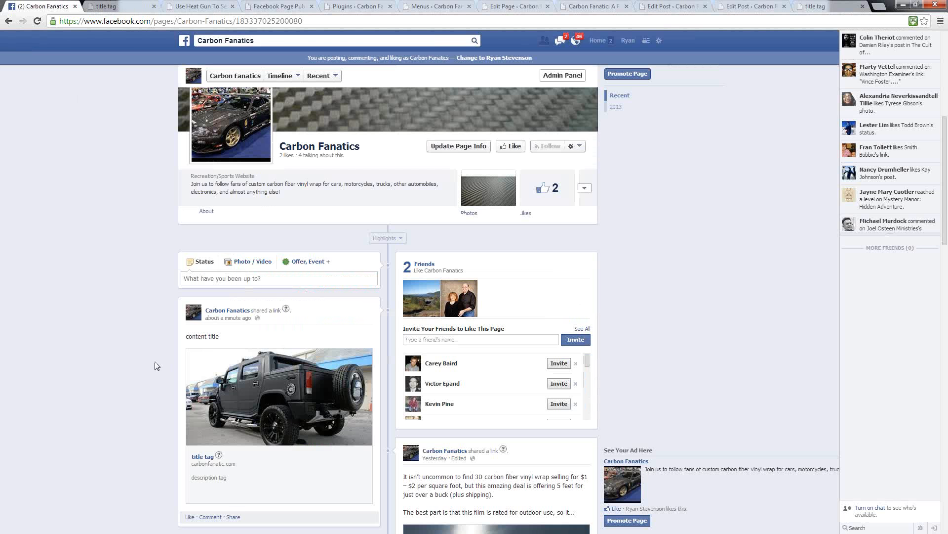
scroll(138, 352, down, 5)
scroll(148, 349, up, 3)
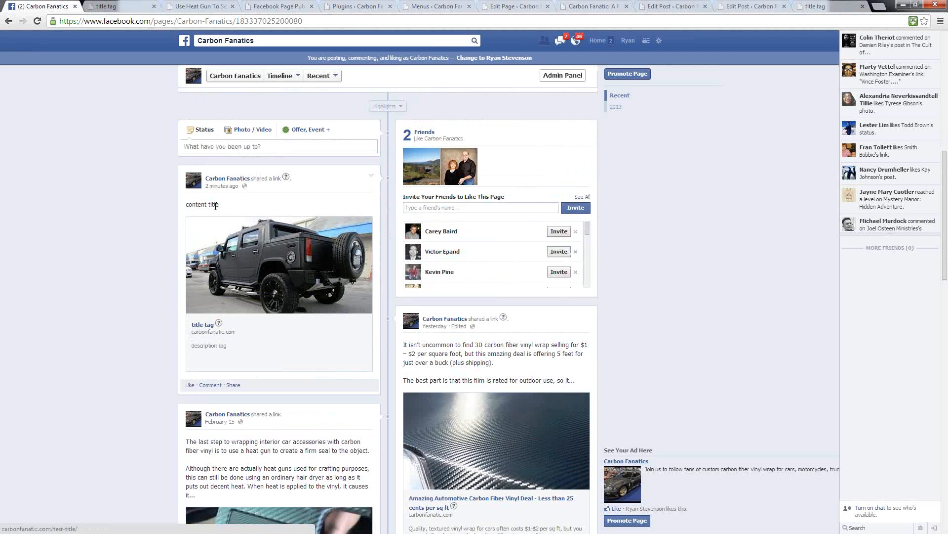
drag(222, 206, 187, 208)
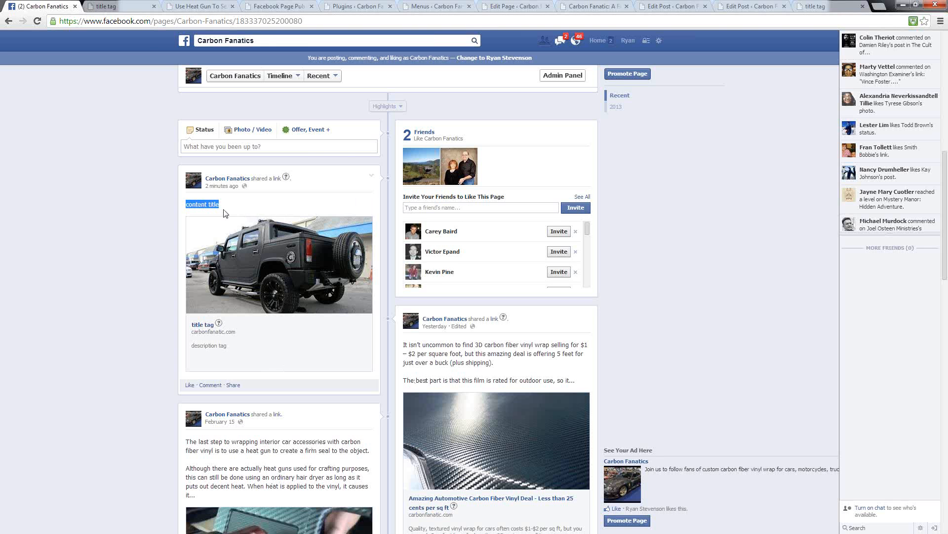
click(113, 7)
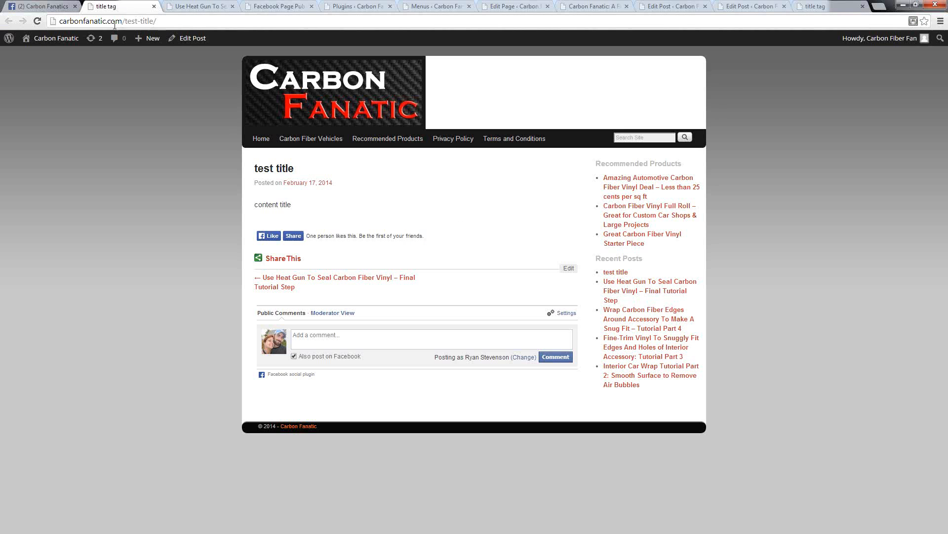
drag(291, 204, 254, 204)
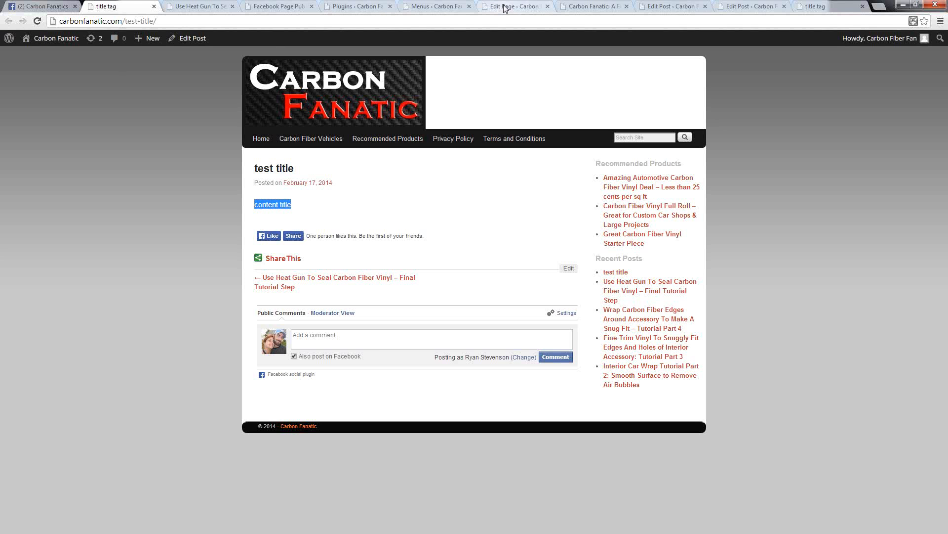
Step: Highlight the test post's content in the WordPress editor and check it against the shared post on the Facebook page
click(748, 7)
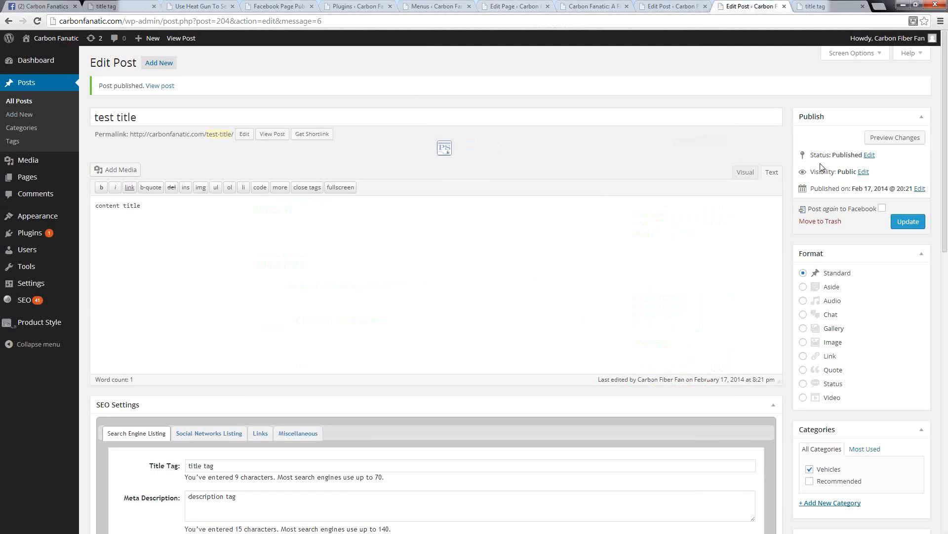
drag(84, 198, 71, 203)
click(42, 6)
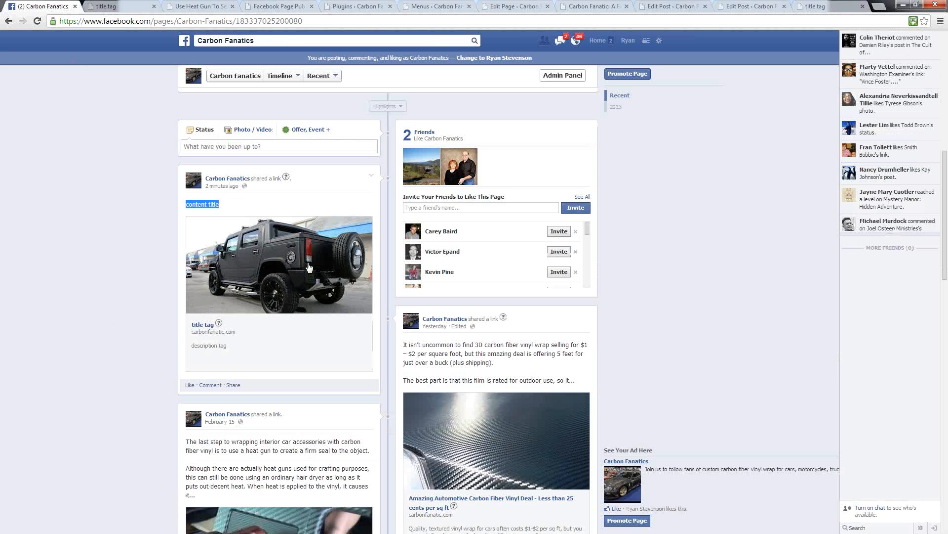
click(167, 275)
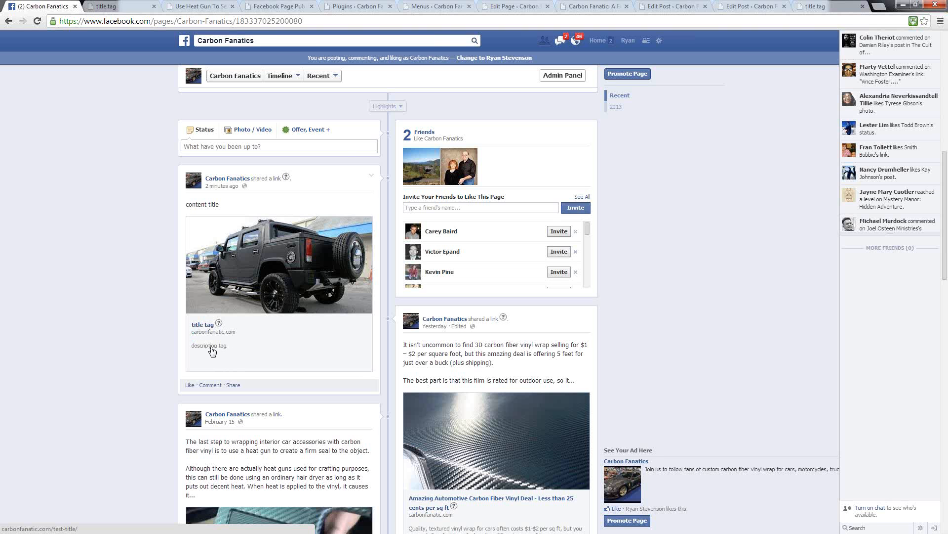
Step: Review the test post's Social Networks Listing title, description and image, along with its body text, in the WordPress editor
click(763, 6)
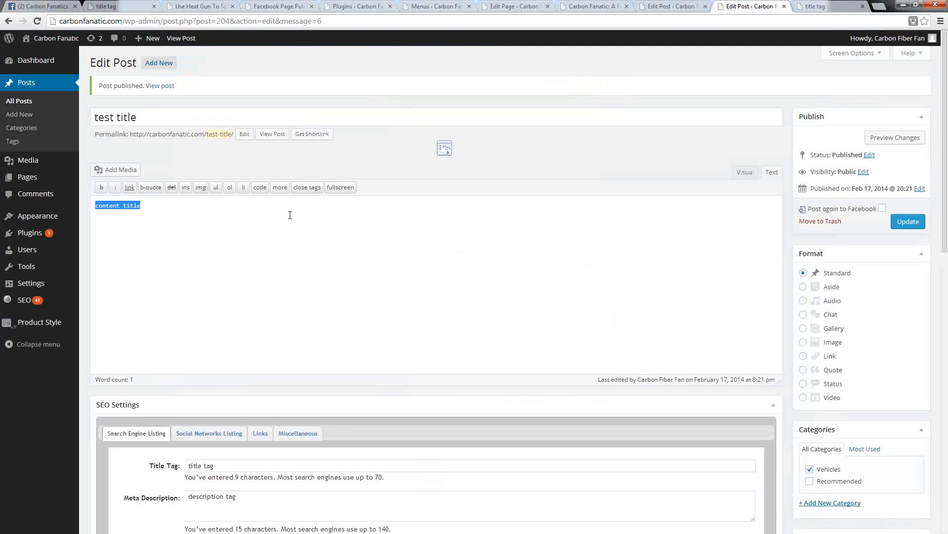
click(141, 462)
scroll(148, 465, down, 4)
click(188, 236)
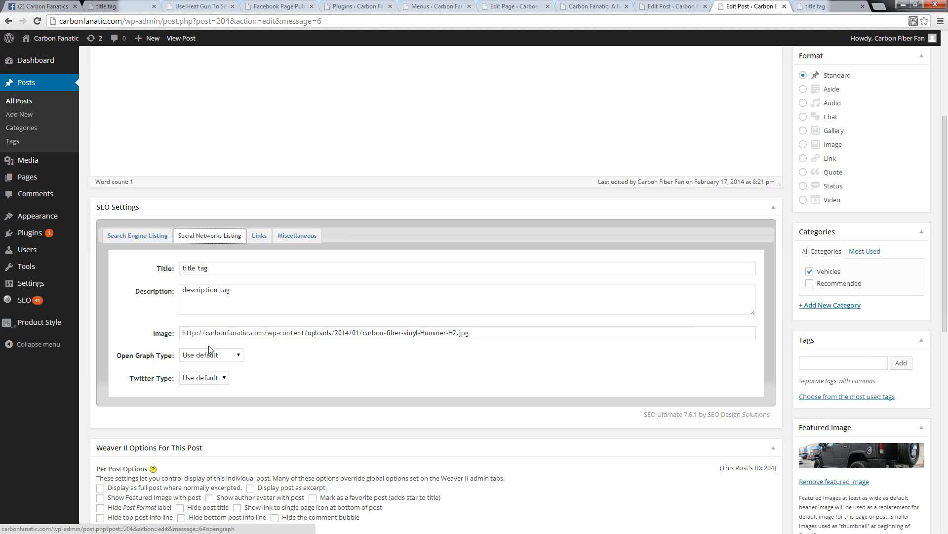
scroll(209, 352, up, 4)
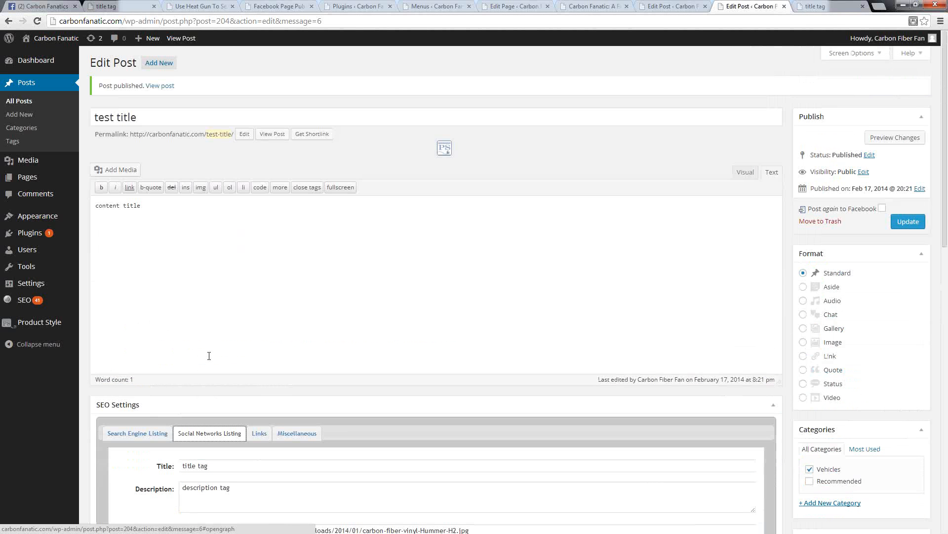
drag(159, 210, 94, 207)
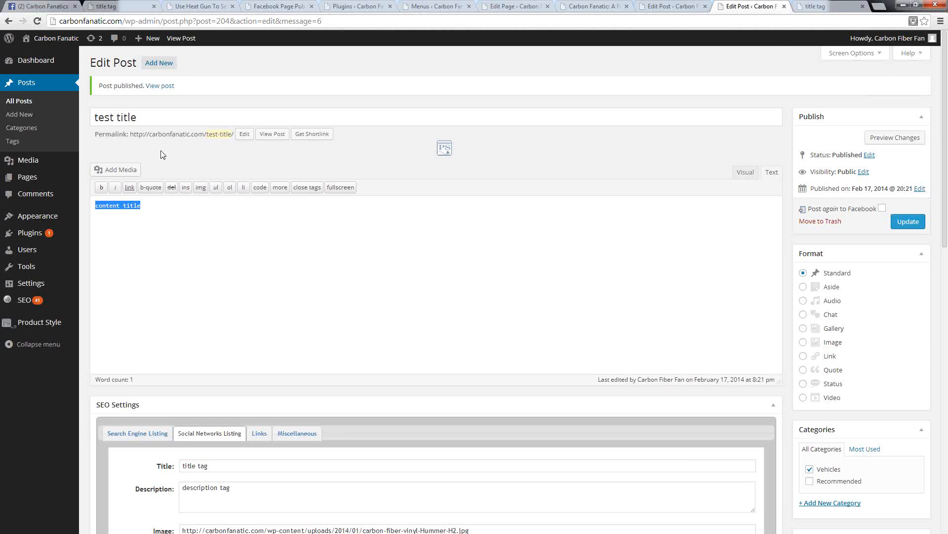
scroll(235, 206, down, 5)
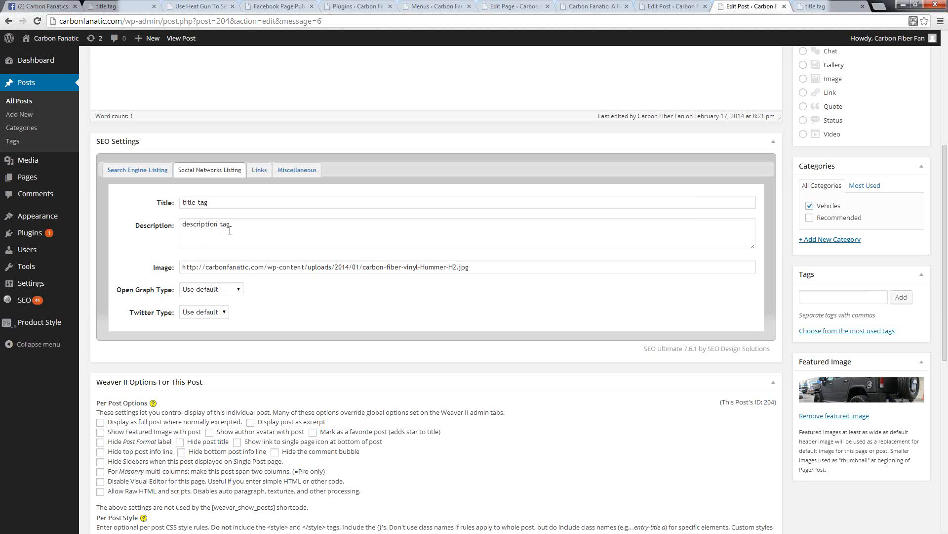
Step: Check what can be edited in the shared test post on the Facebook page, cancel the edit and highlight its text
scroll(307, 254, up, 6)
scroll(168, 186, down, 5)
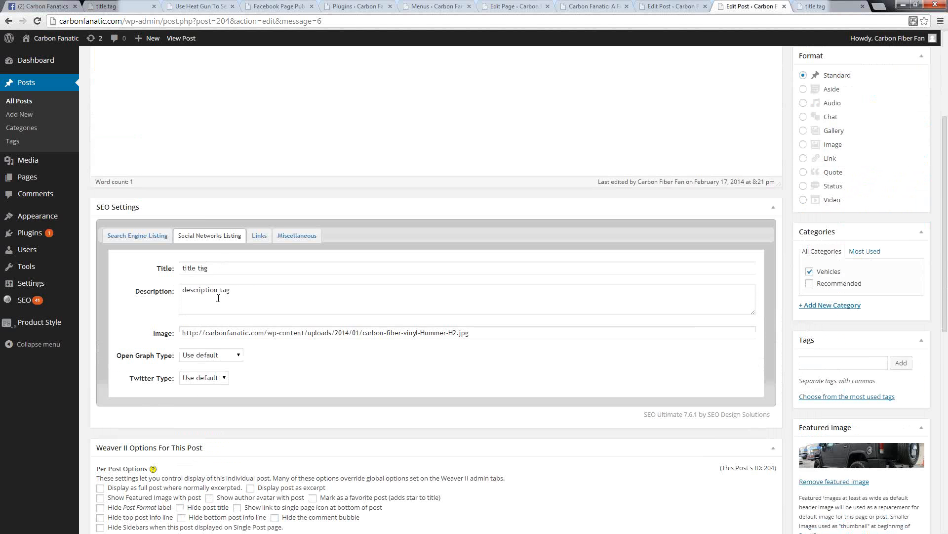
scroll(872, 363, up, 4)
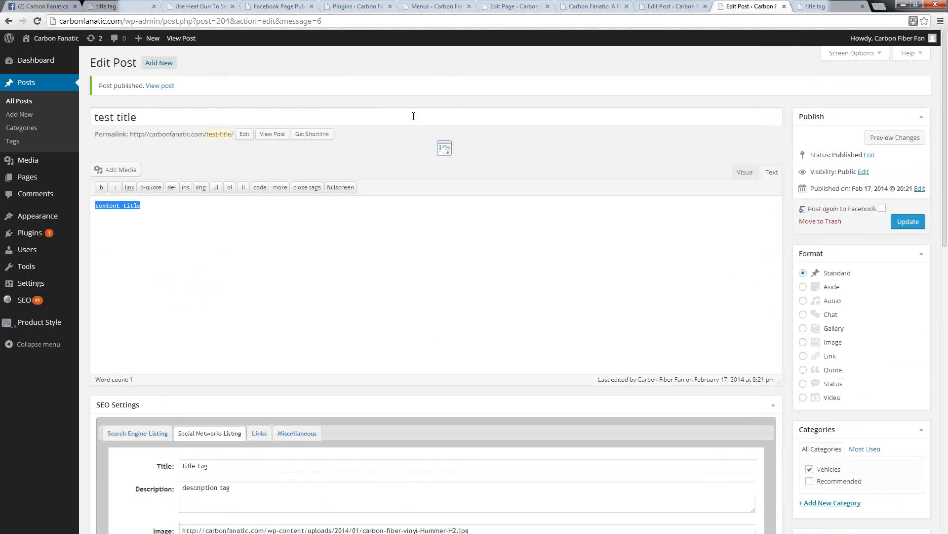
click(49, 6)
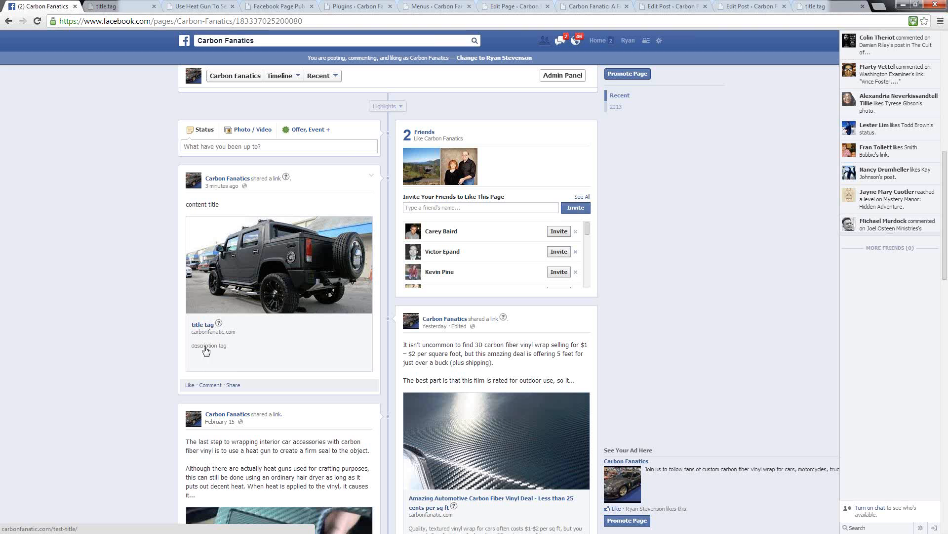
click(371, 176)
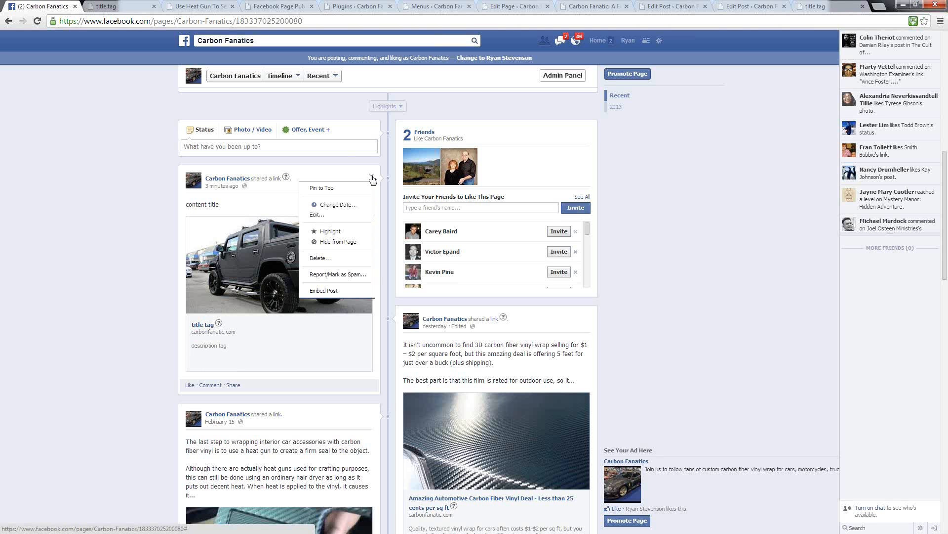
click(312, 216)
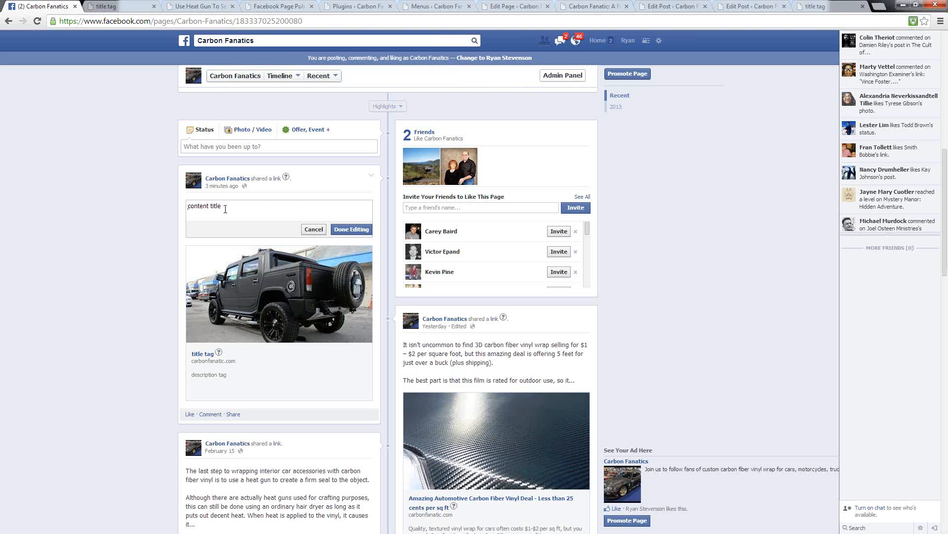
drag(231, 206, 184, 212)
click(311, 230)
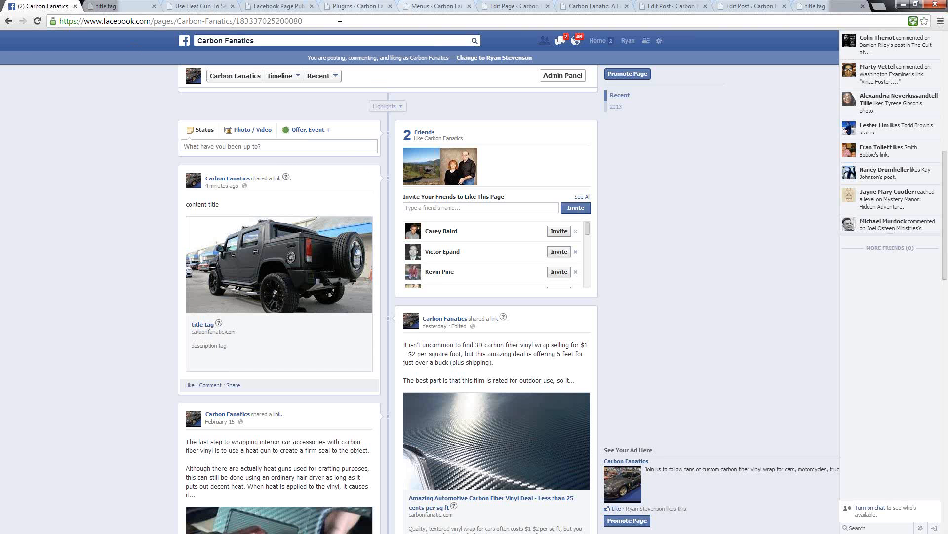
drag(226, 207, 181, 205)
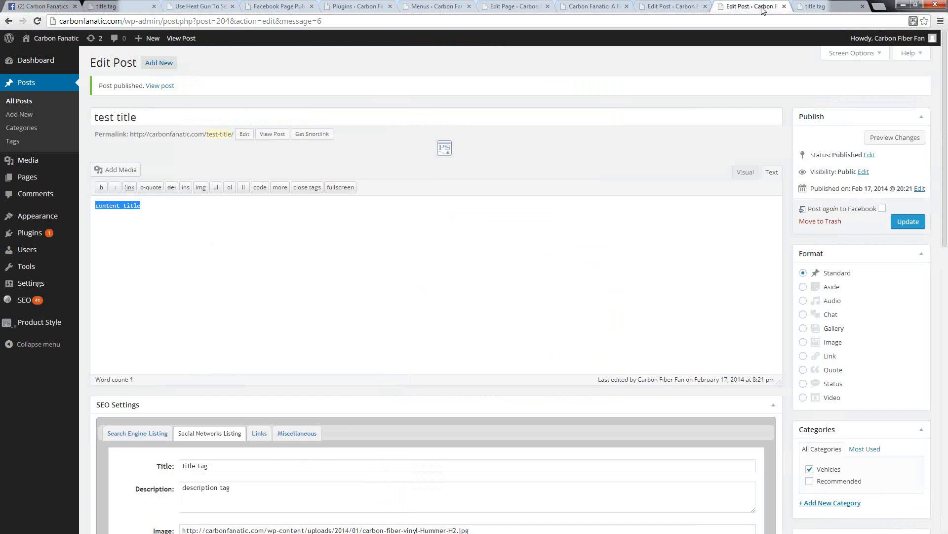
Step: Change the test post's content in the WordPress editor to "new content title" and enable posting it again to Facebook
click(752, 6)
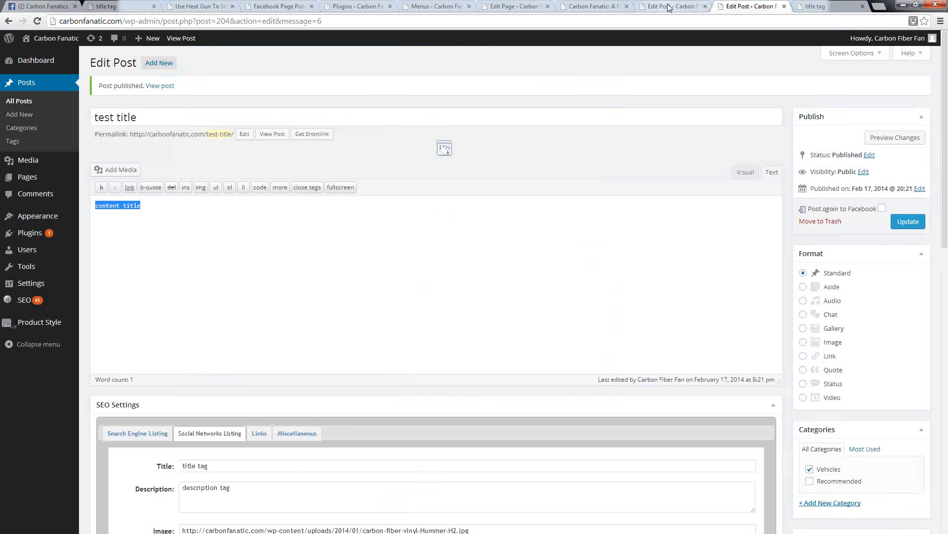
click(150, 214)
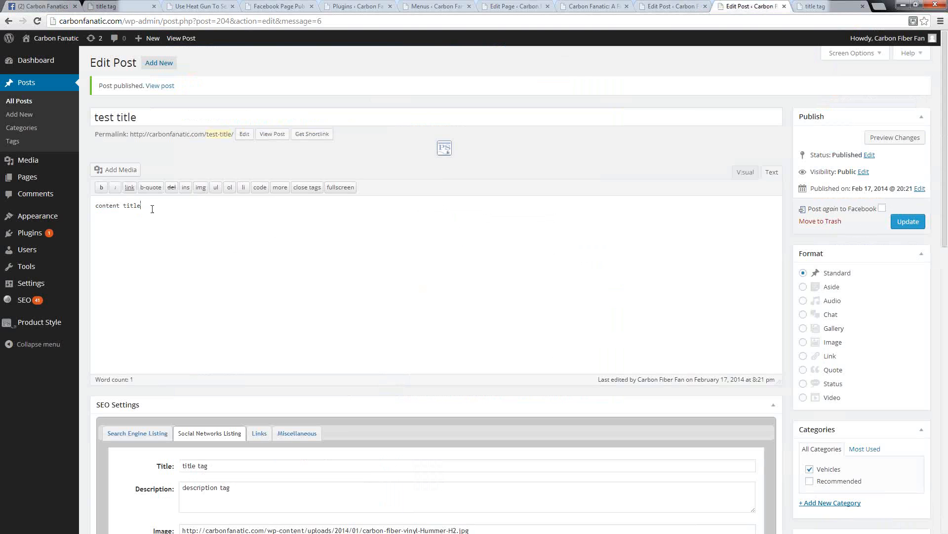
text(new)
click(882, 208)
drag(163, 209, 96, 206)
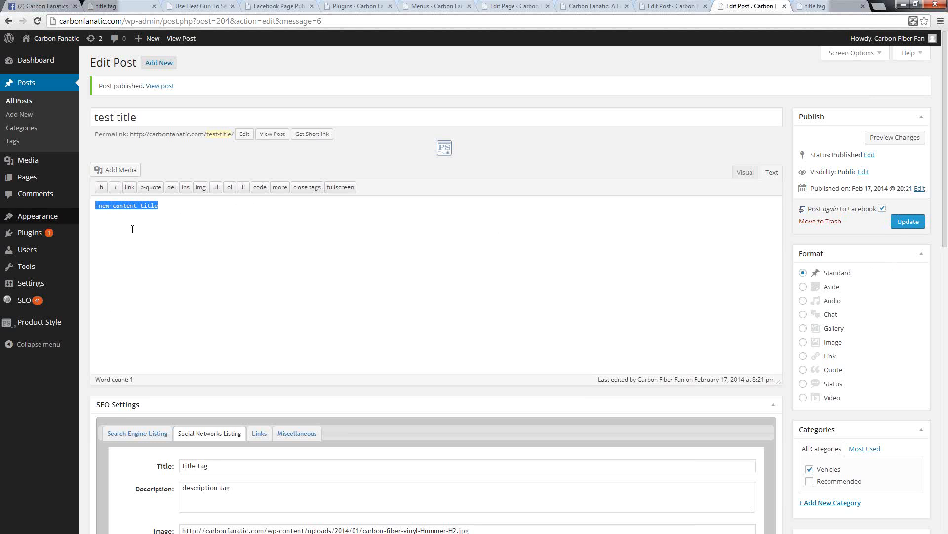
Step: Set the Social Networks Listing title to "new title tag" and description to "new description tag", and update the post
scroll(142, 235, down, 4)
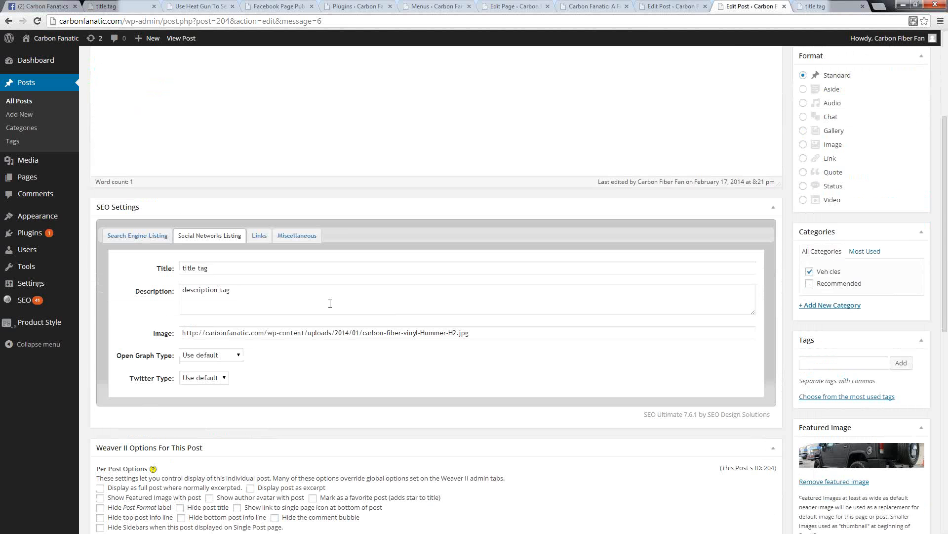
click(183, 267)
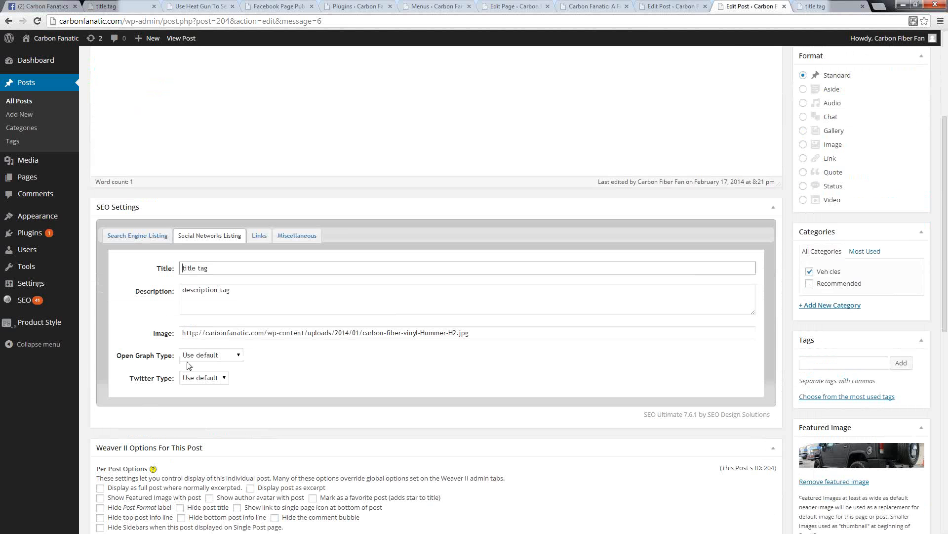
text(new)
click(180, 293)
text(new)
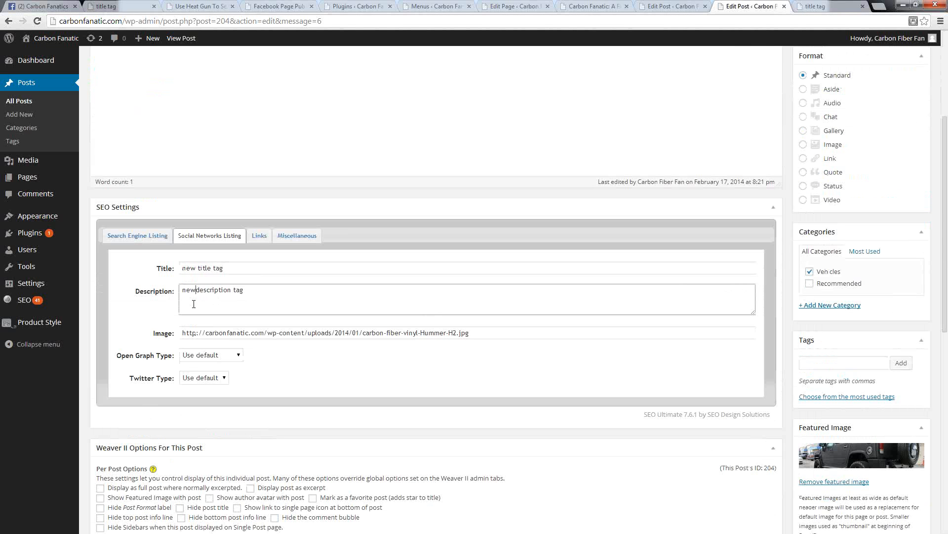
scroll(193, 304, up, 4)
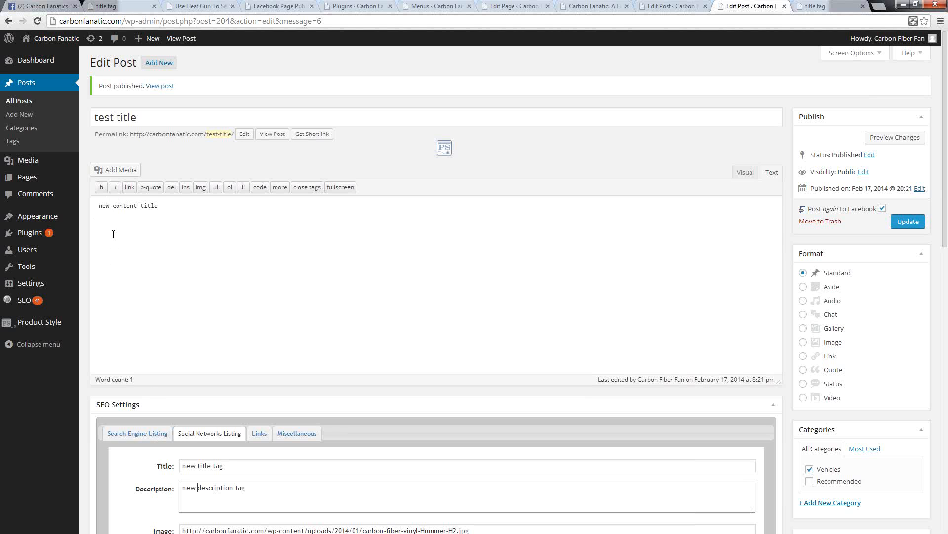
click(898, 222)
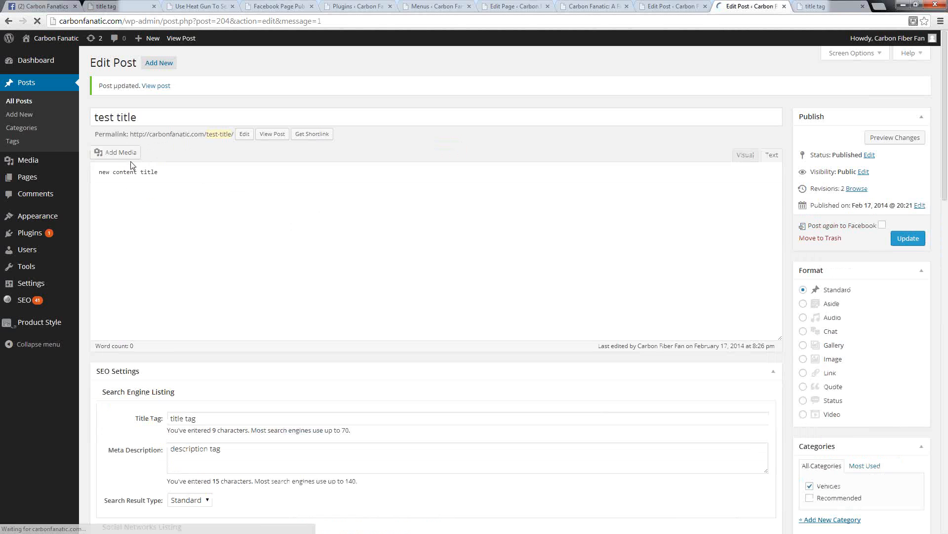
Step: Reload the Carbon Fanatics Facebook page and check the text, title and description of the newest shared post
click(44, 6)
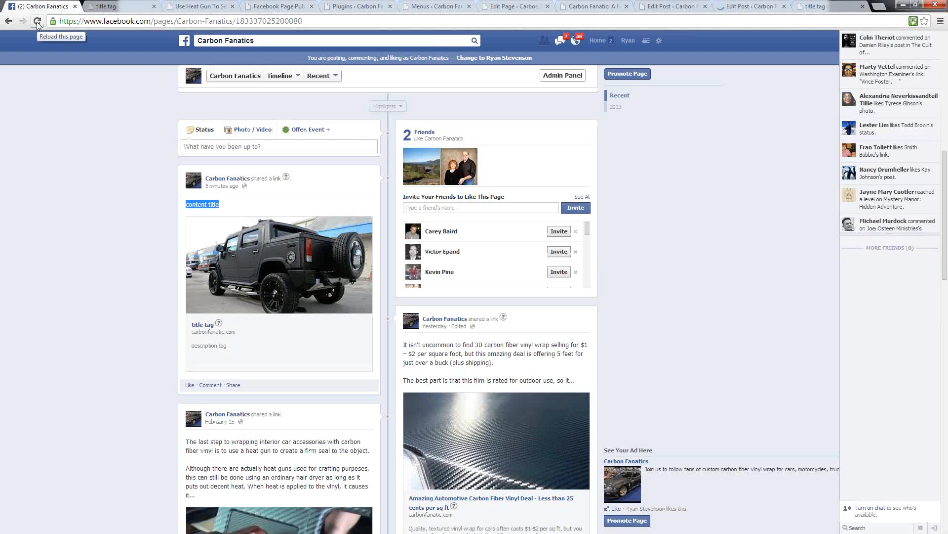
click(37, 21)
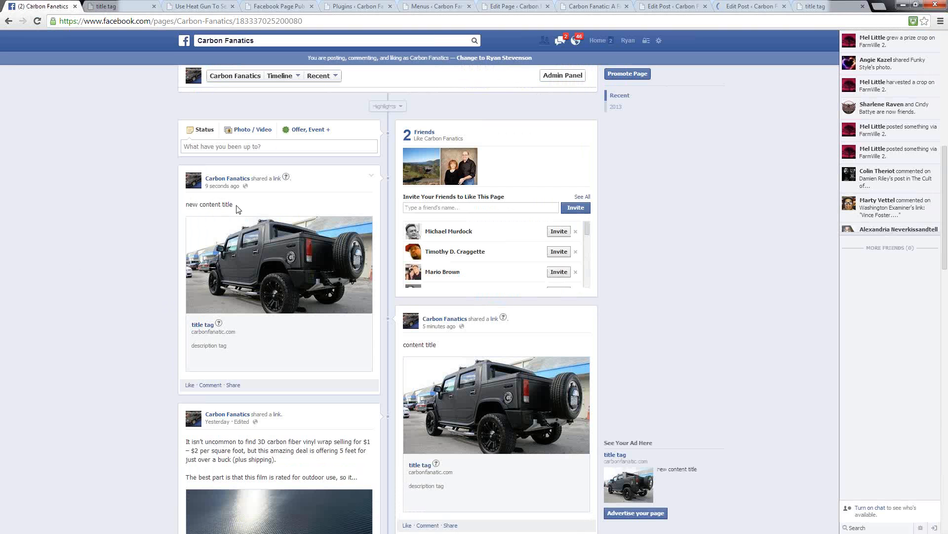
drag(236, 204, 186, 206)
click(195, 215)
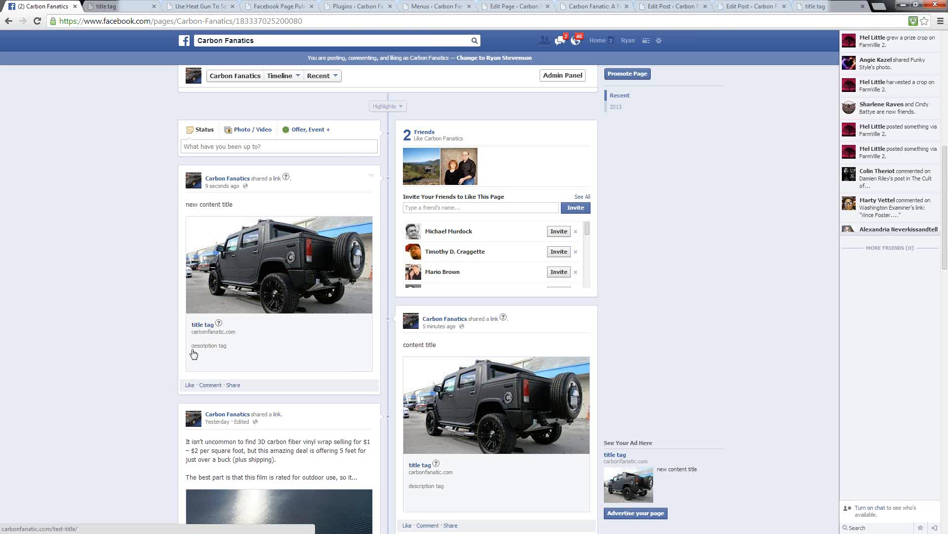
Step: Look through the newest shared post's options on the Facebook page, referring back to the test post in the WordPress editor
click(373, 178)
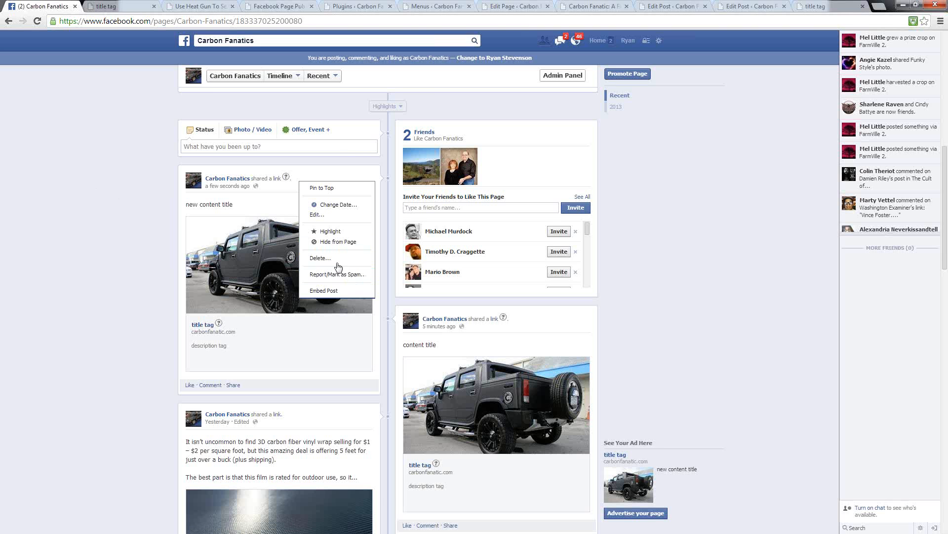
click(78, 181)
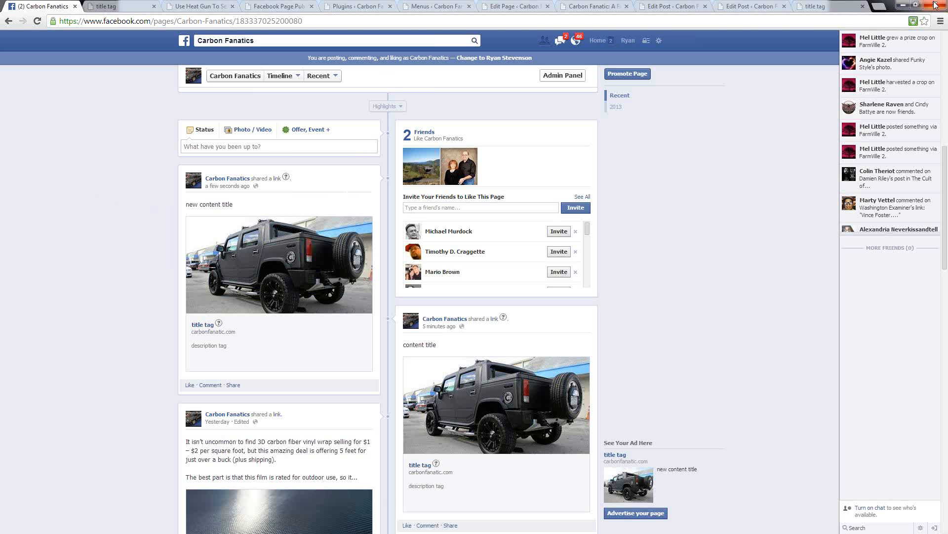
click(762, 7)
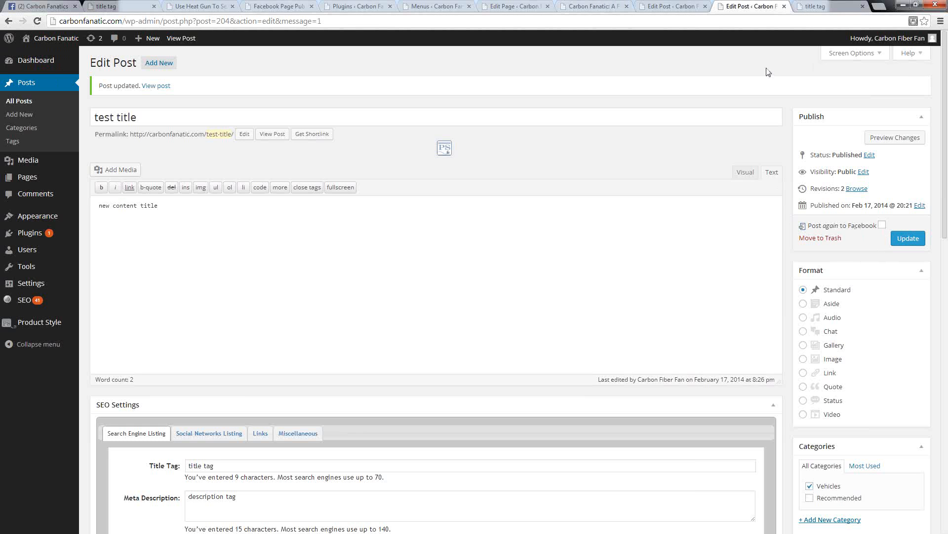
click(47, 7)
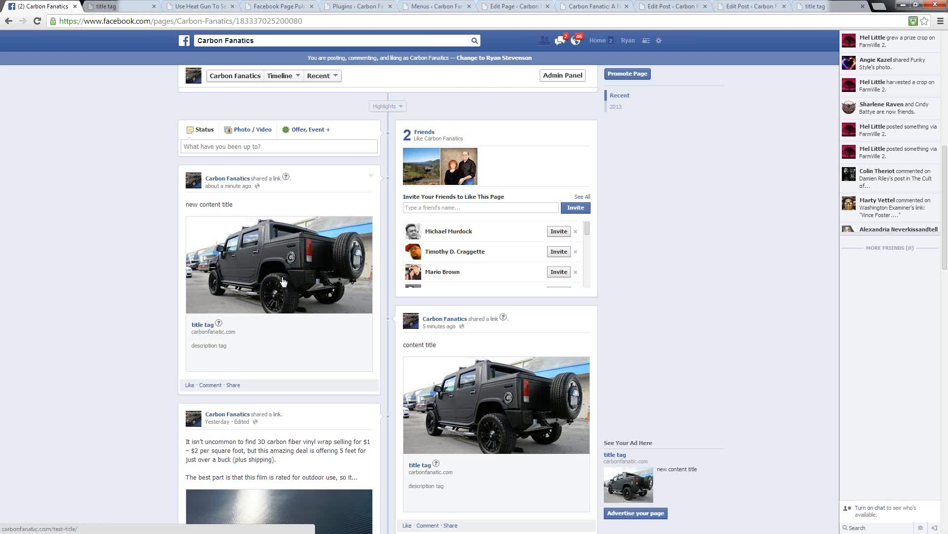
click(372, 181)
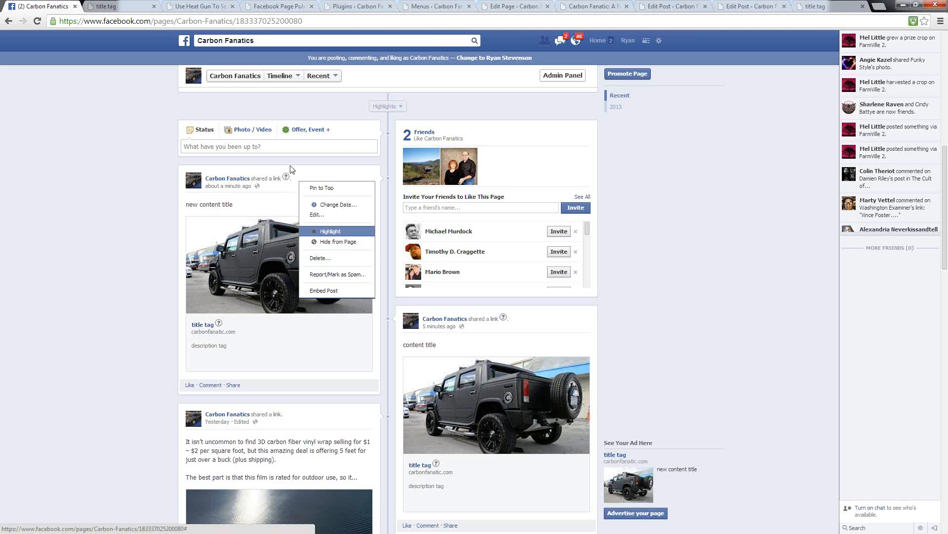
click(20, 241)
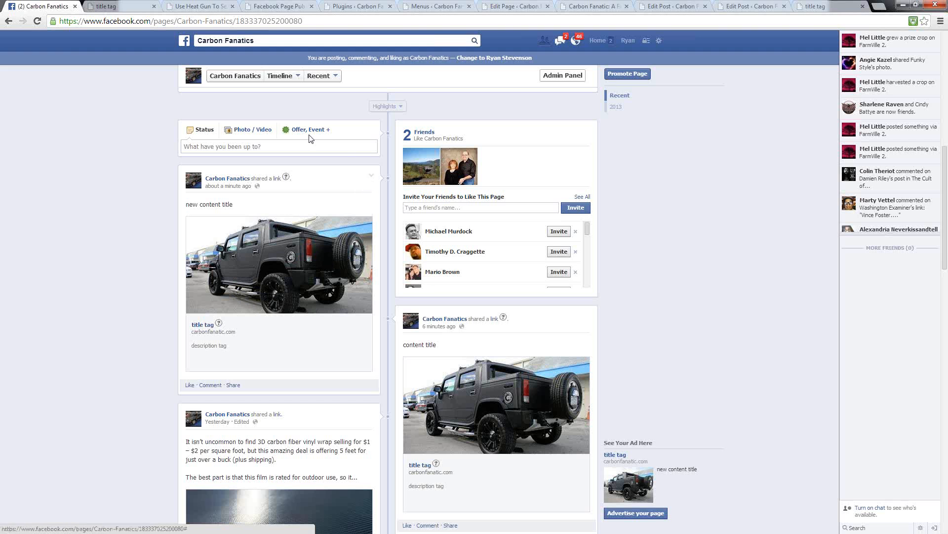
Step: Compare the test post's Social Networks Listing title and description in the WordPress editor with the newest shared post on Facebook
click(759, 6)
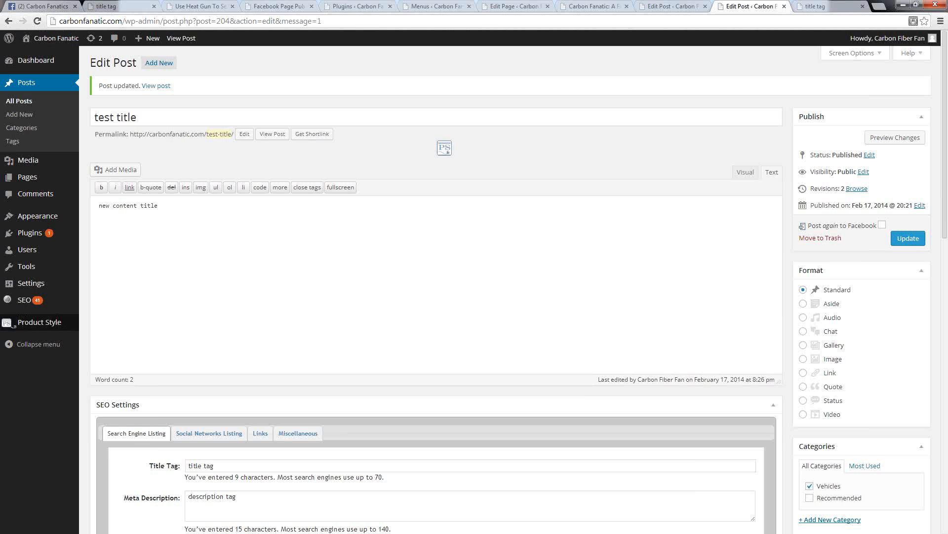
scroll(180, 459, down, 5)
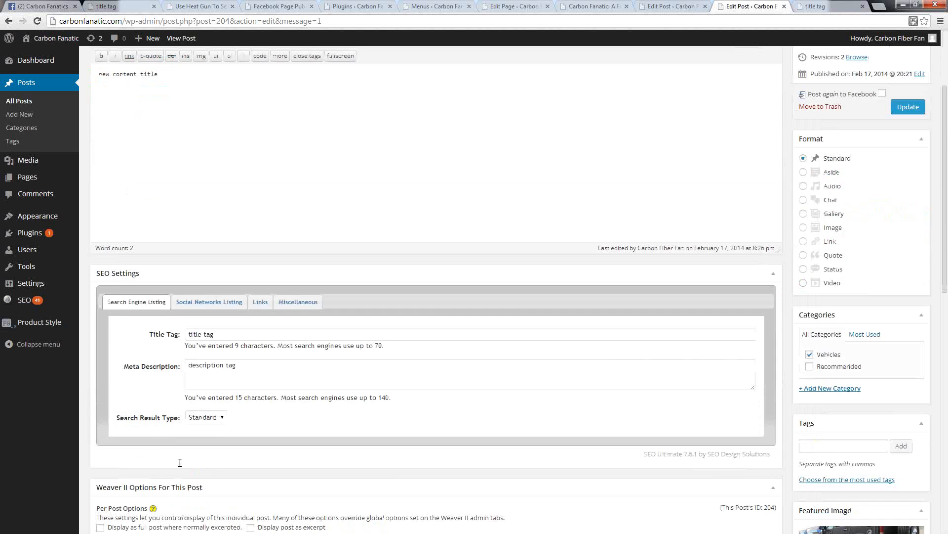
scroll(281, 349, up, 5)
scroll(256, 394, down, 1)
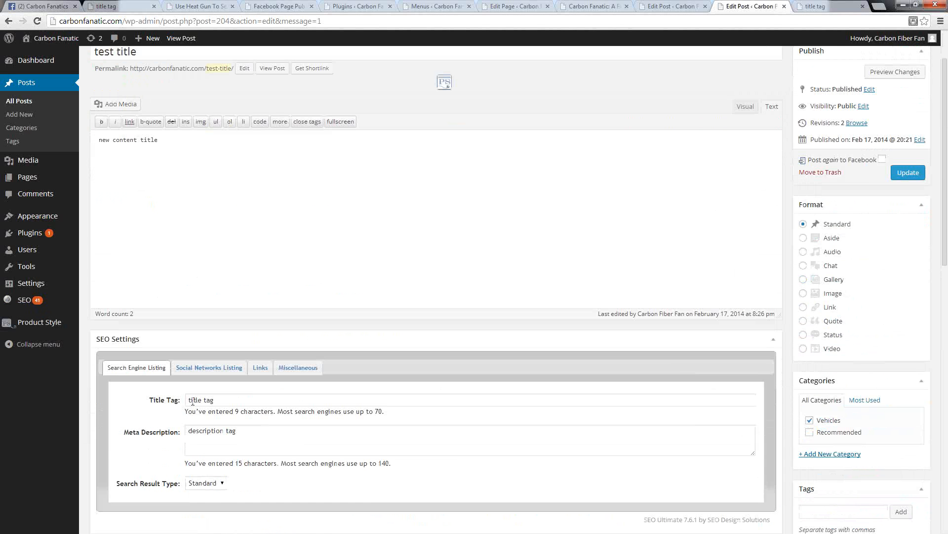
click(193, 368)
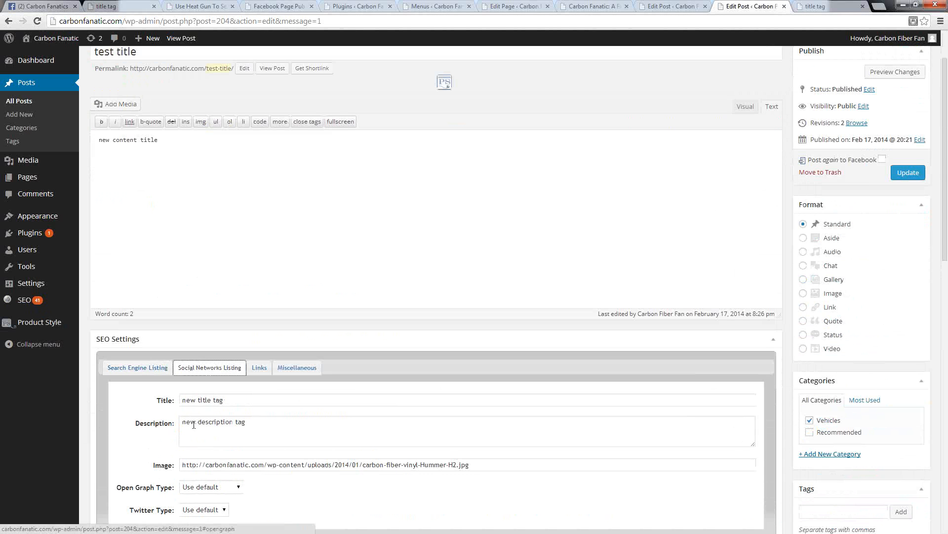
click(34, 5)
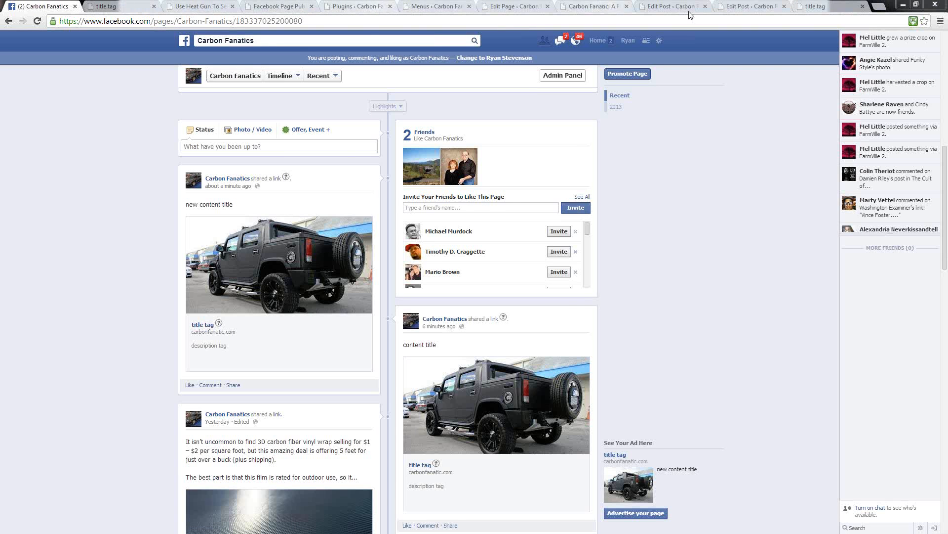
click(833, 7)
click(381, 19)
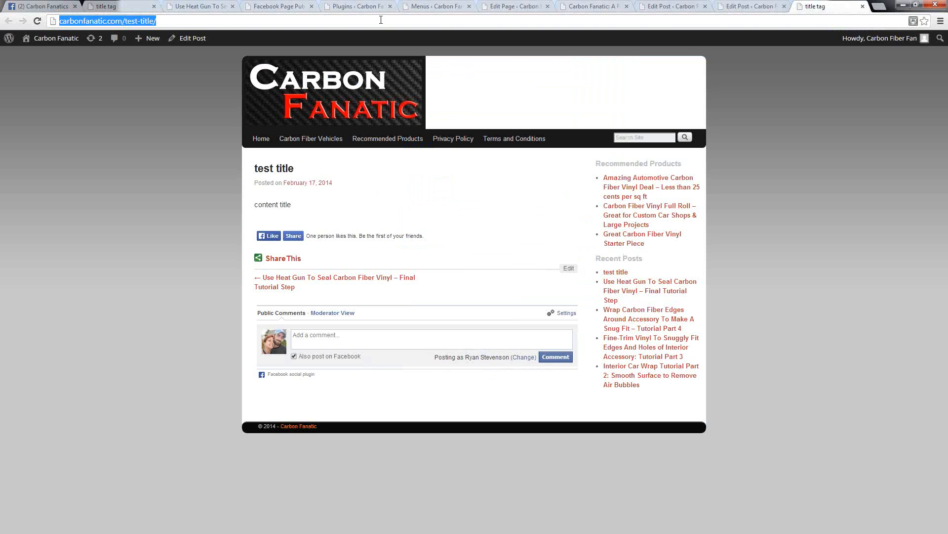
text(https://developers.facebook.com/tools/debug/)
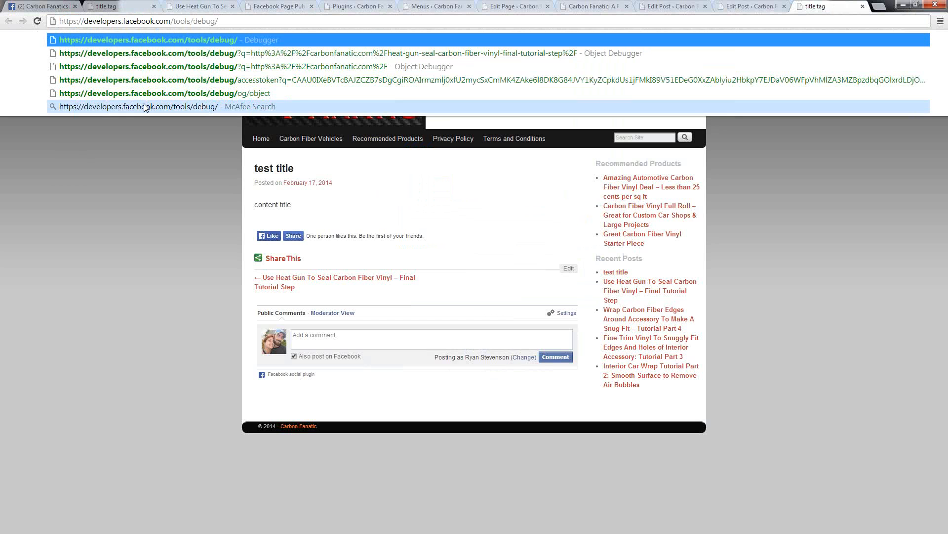
key(Return)
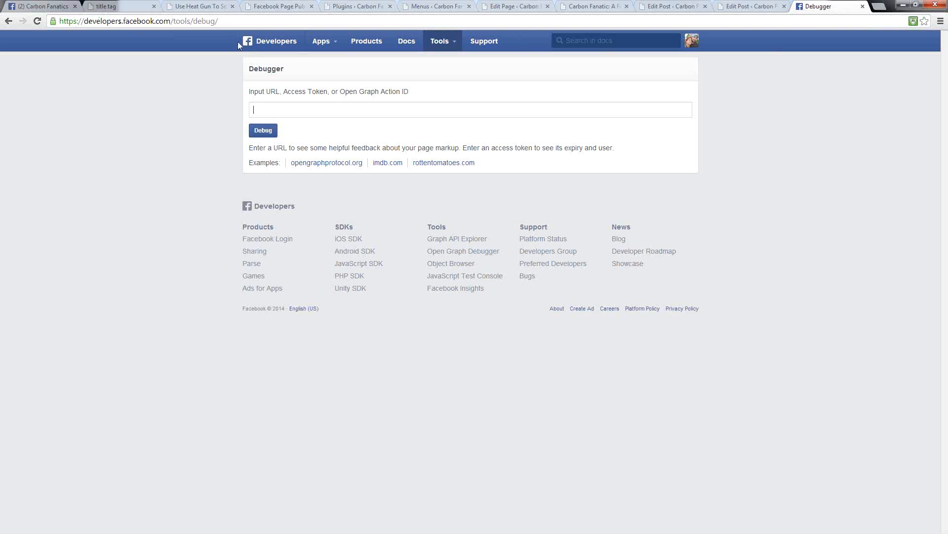
drag(232, 162, 140, 180)
click(174, 131)
Step: Reload the remaining test post page on the site and copy its URL, carbonfanatic.com/test-title/
click(106, 5)
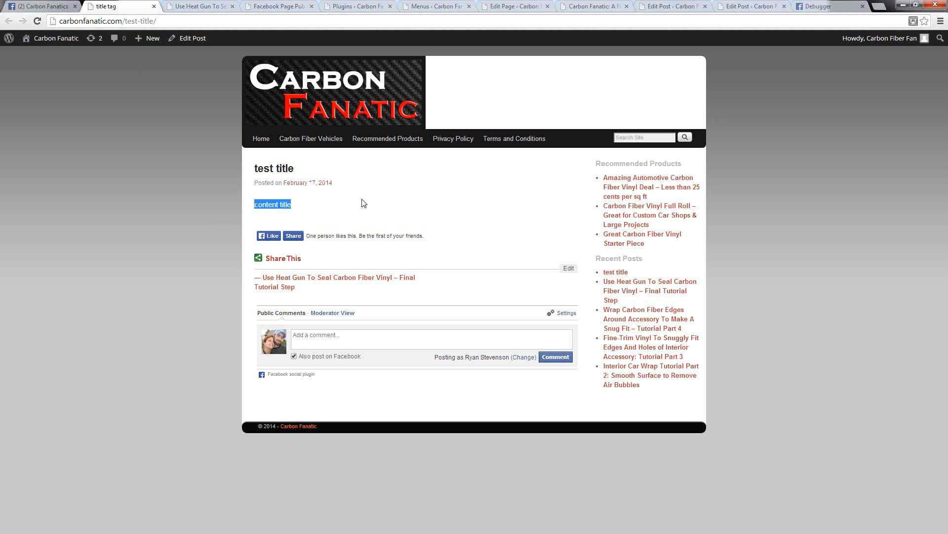
click(37, 20)
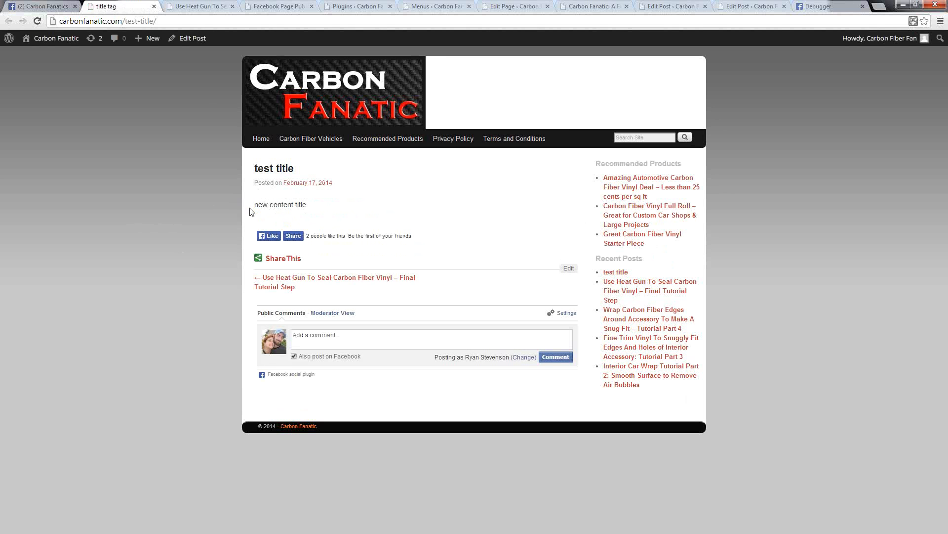
click(72, 18)
right_click(72, 19)
click(97, 57)
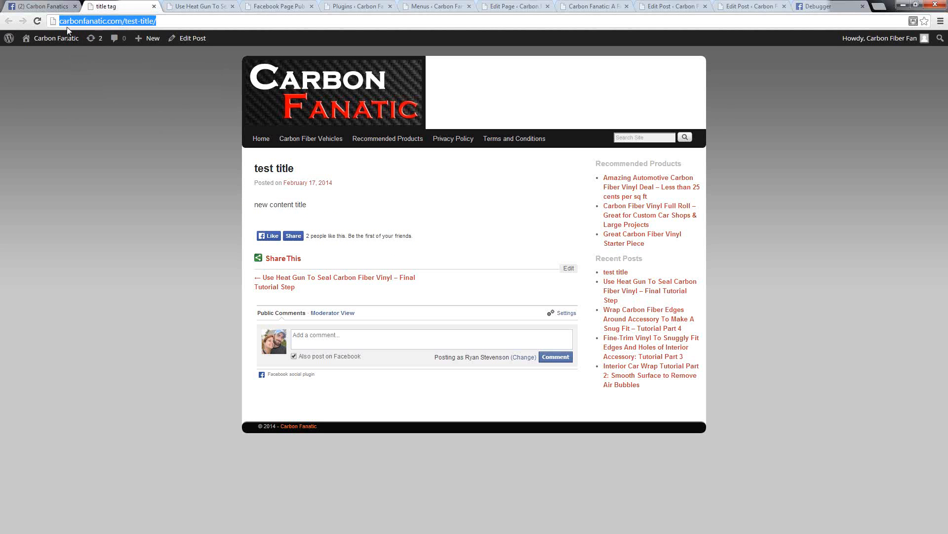
click(806, 5)
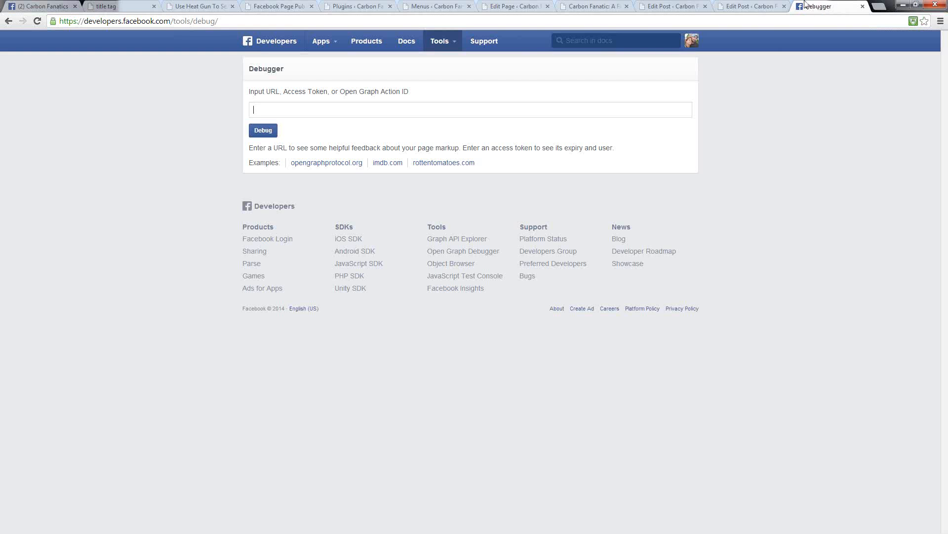
right_click(269, 112)
click(295, 172)
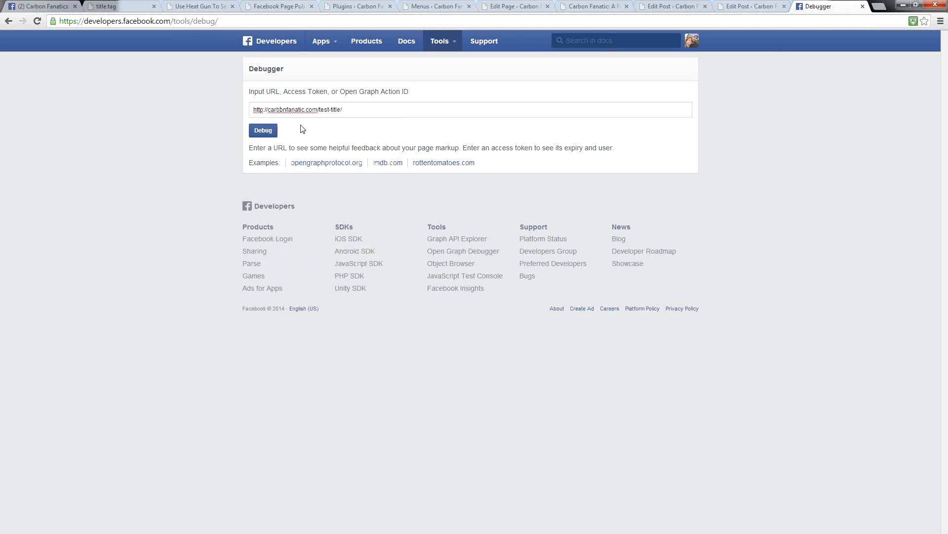
click(266, 135)
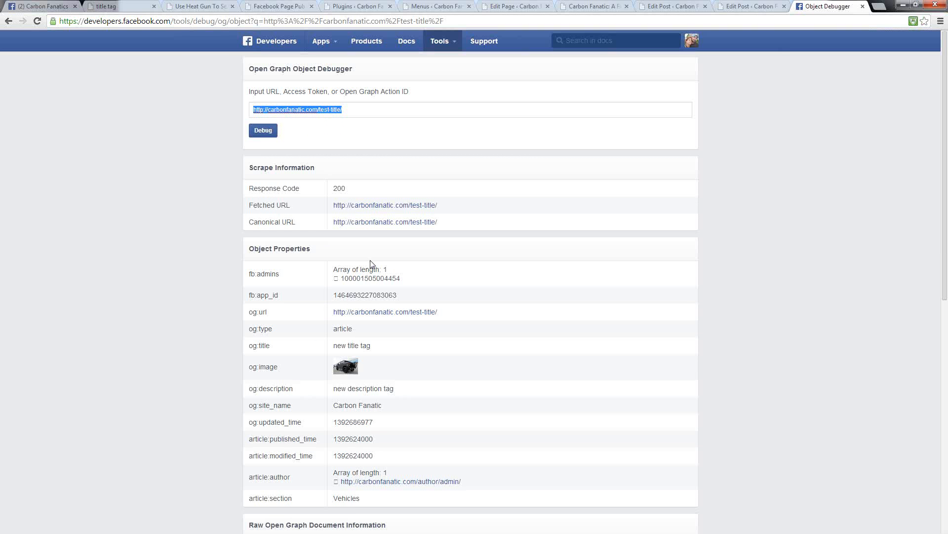
scroll(489, 265, down, 4)
scroll(473, 264, down, 5)
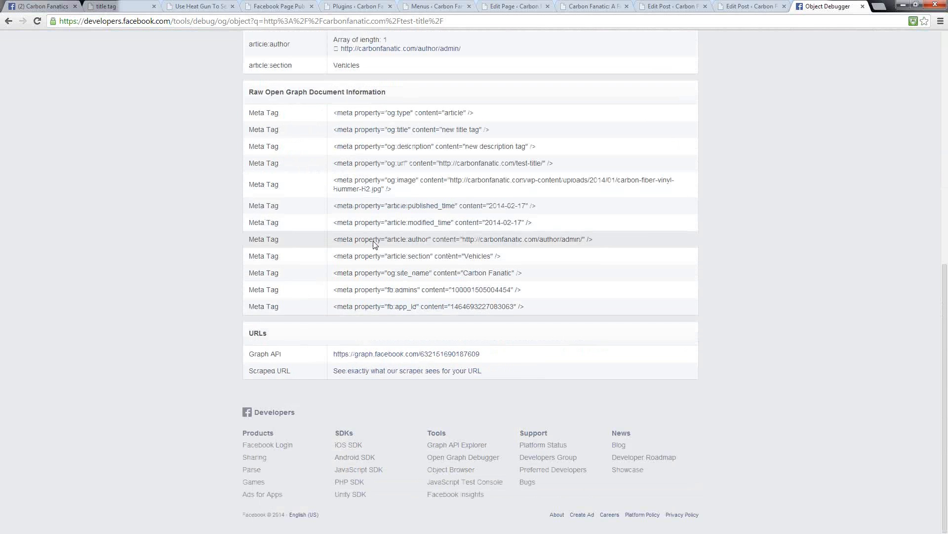
scroll(375, 246, up, 5)
scroll(307, 343, up, 4)
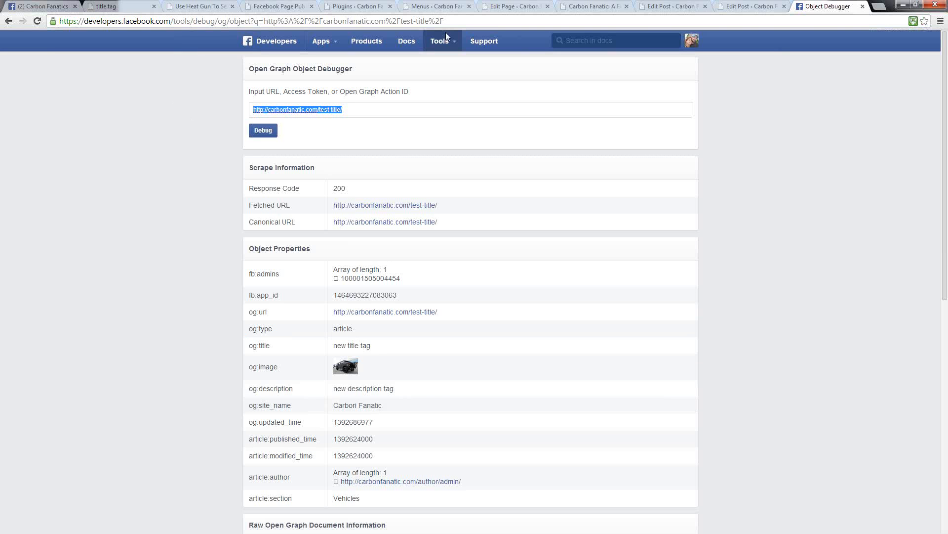
Step: Check the test post's Social Networks Listing in the WordPress editor against the debugger results, and reload the Facebook page to examine its newest shared post
click(750, 6)
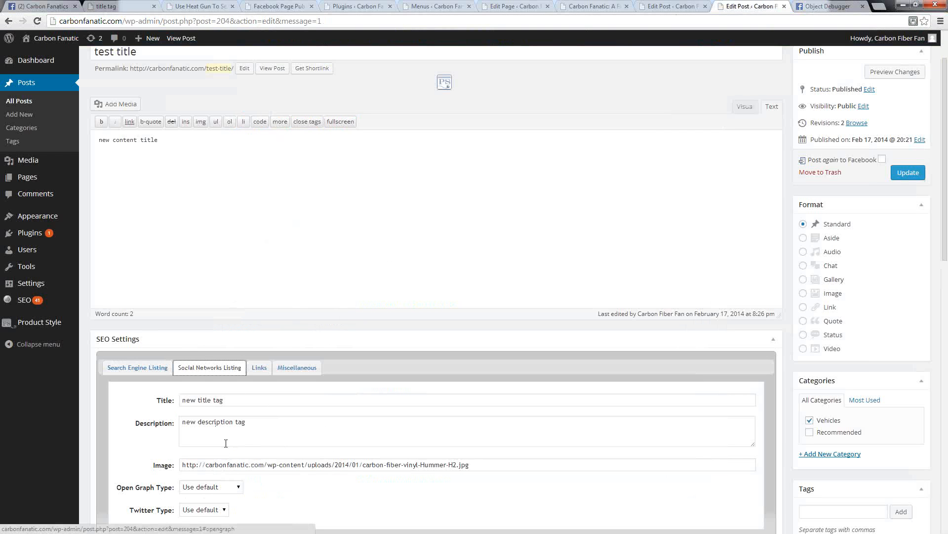
click(209, 464)
click(829, 6)
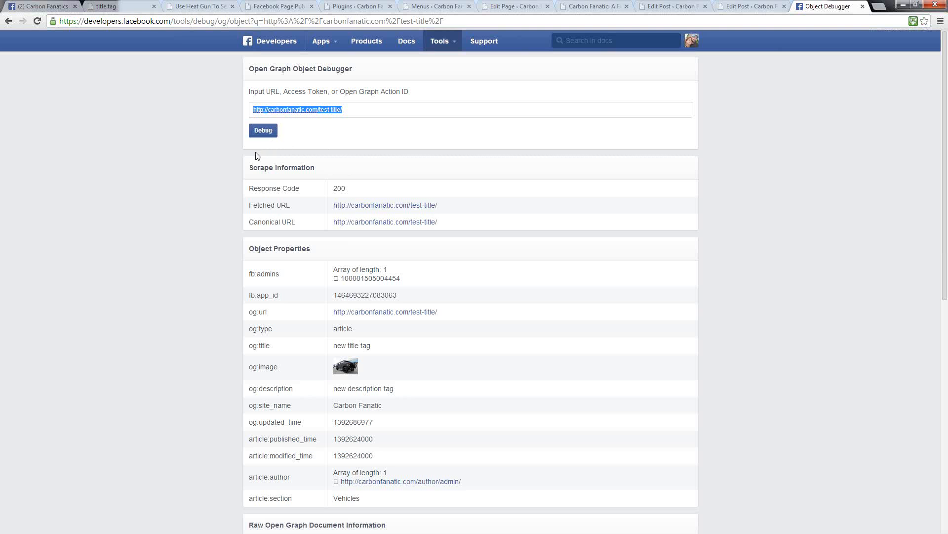
click(44, 6)
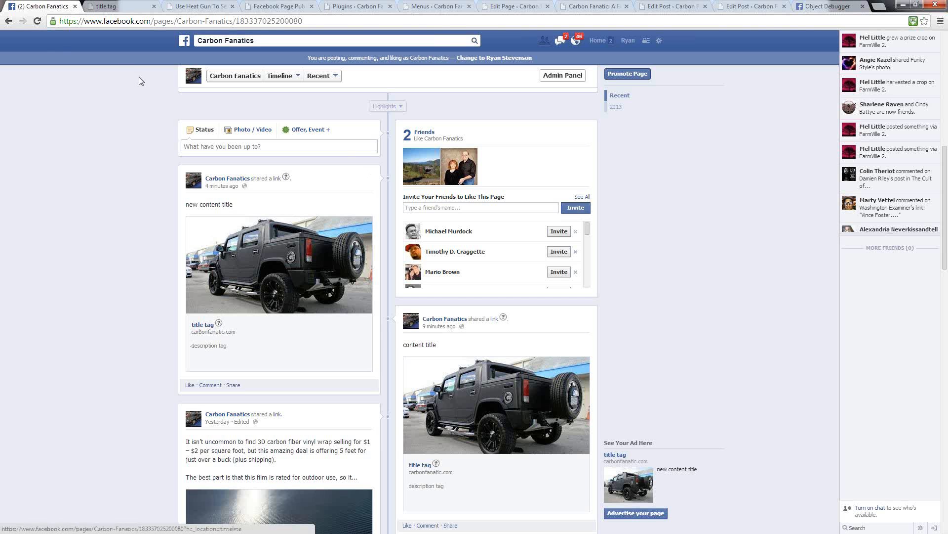
click(38, 22)
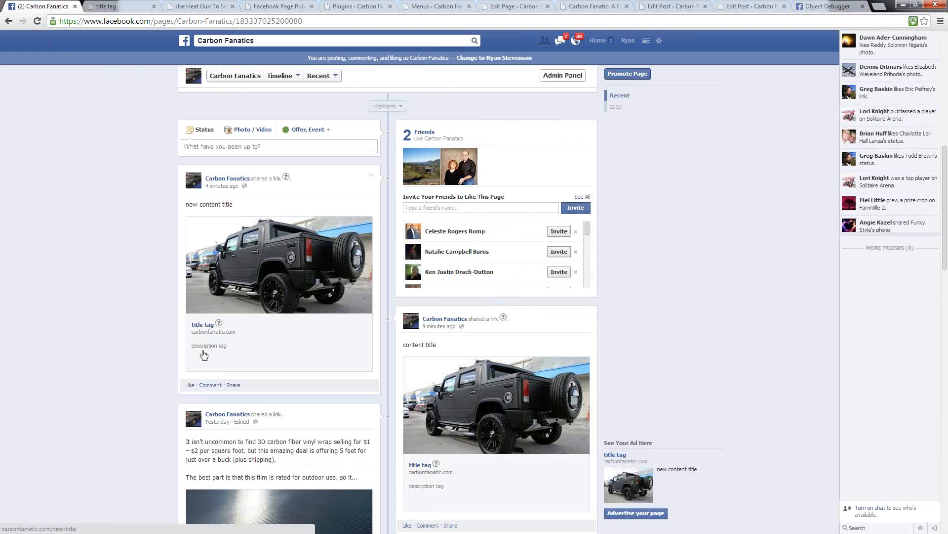
Step: Update the test post in the WordPress editor with the option to post again to Facebook enabled
click(744, 7)
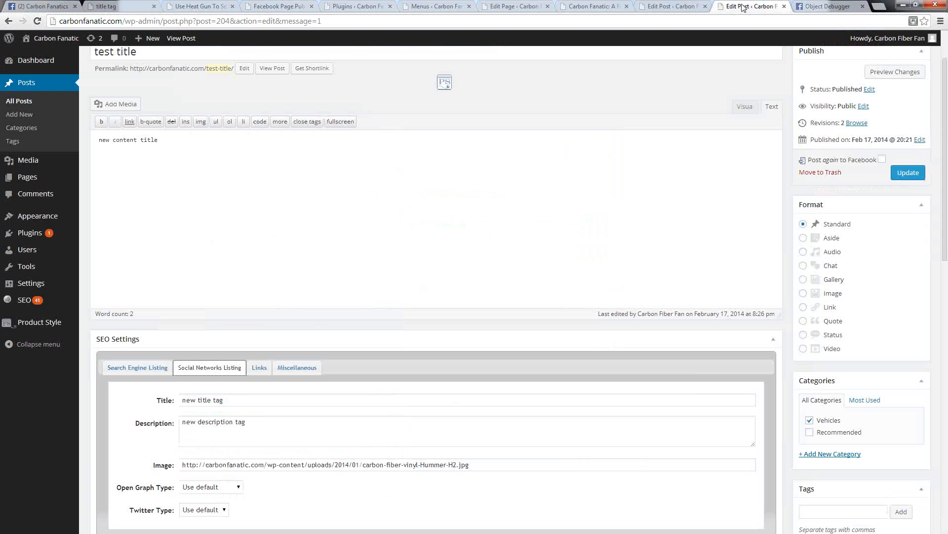
scroll(513, 114, up, 2)
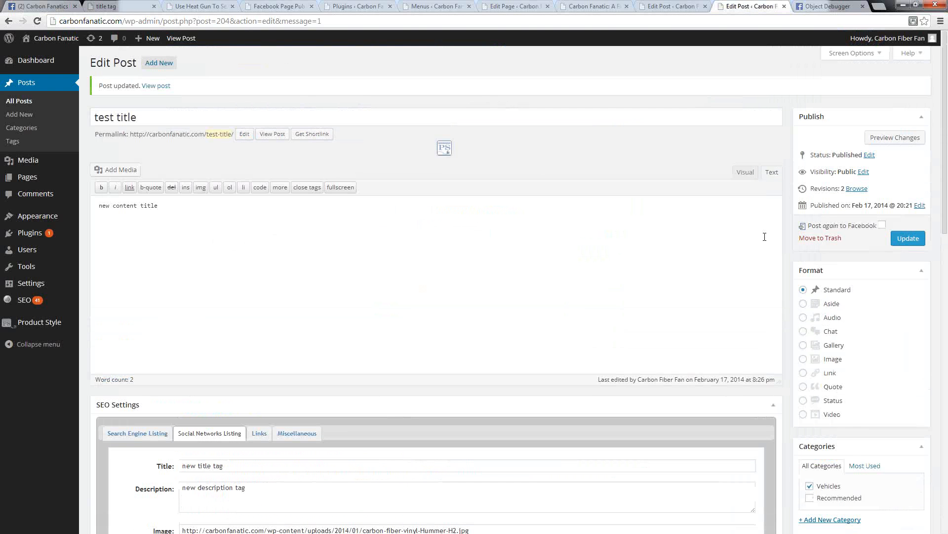
click(882, 225)
click(904, 239)
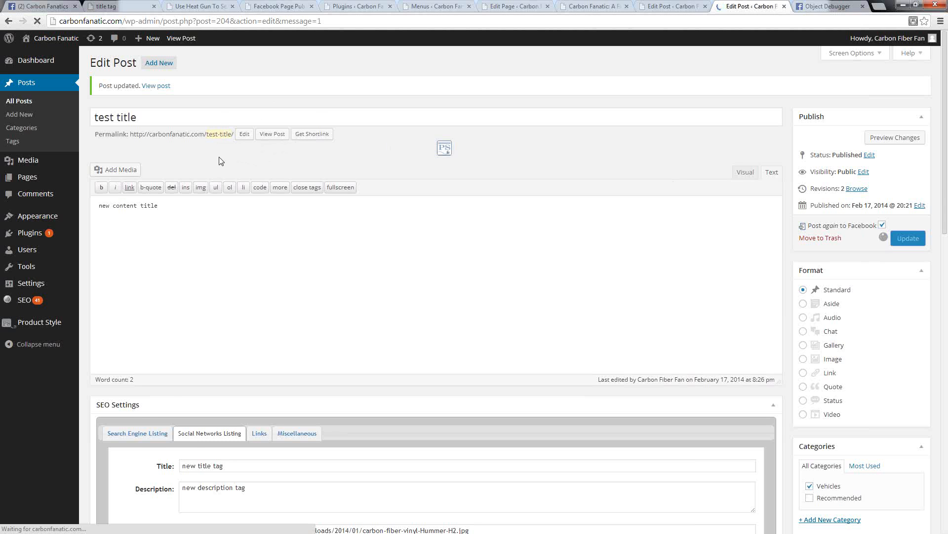
Step: Reload the Carbon Fanatics Facebook page and examine the link title and description of the newest shared post
click(42, 6)
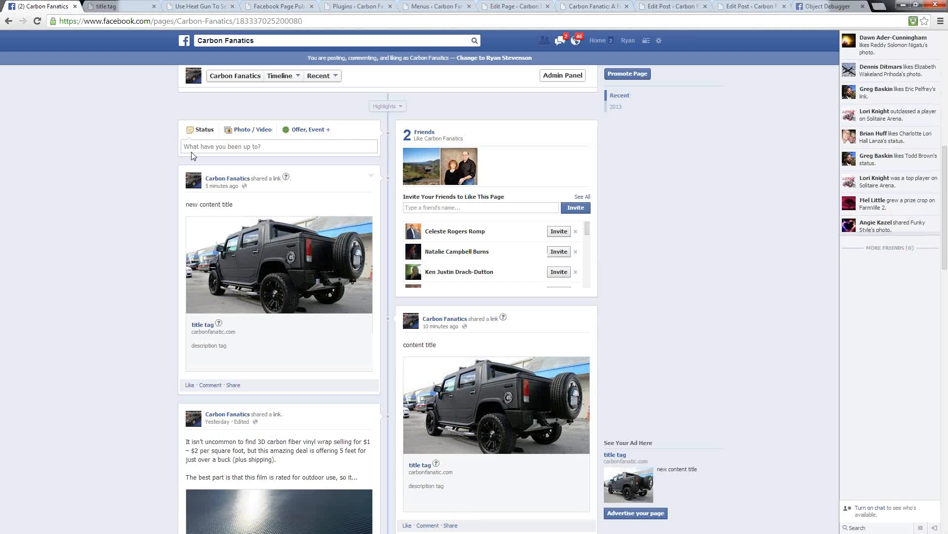
click(36, 22)
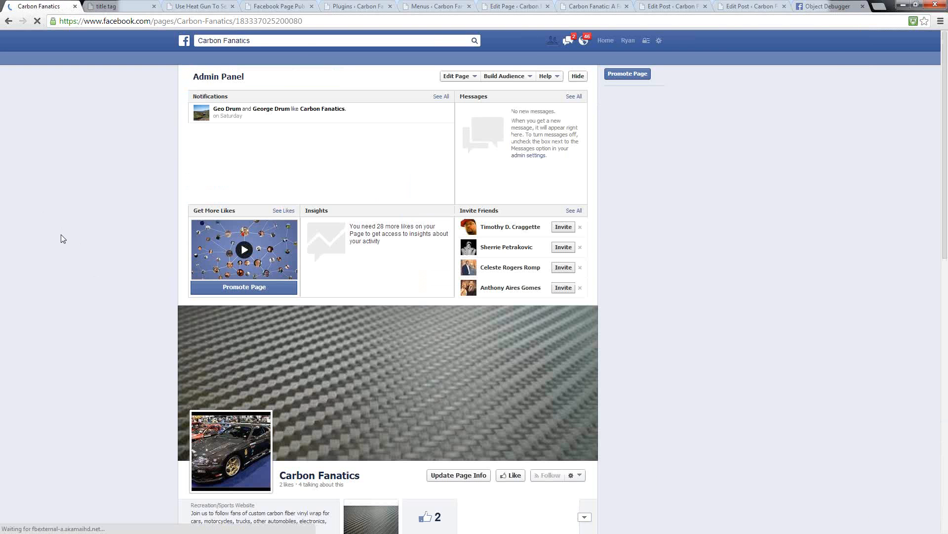
scroll(64, 234, down, 10)
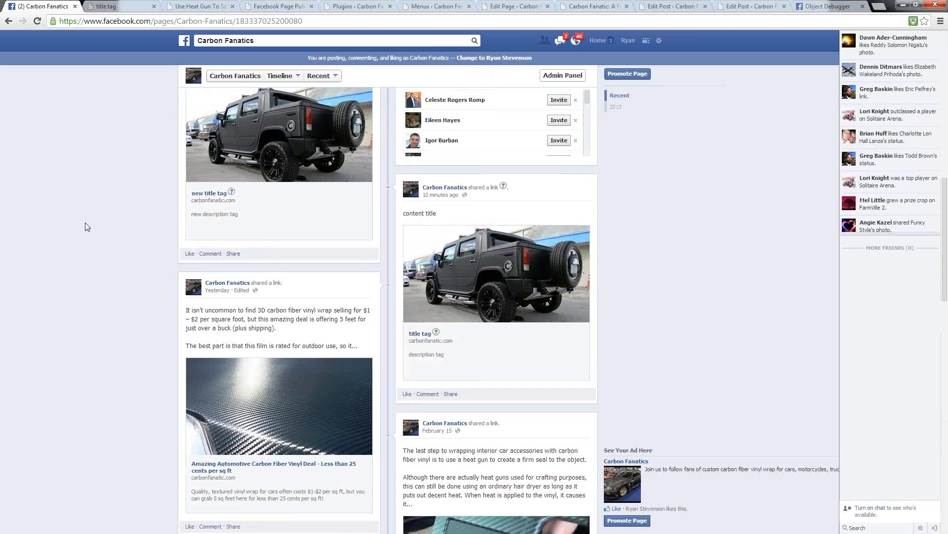
scroll(87, 224, up, 2)
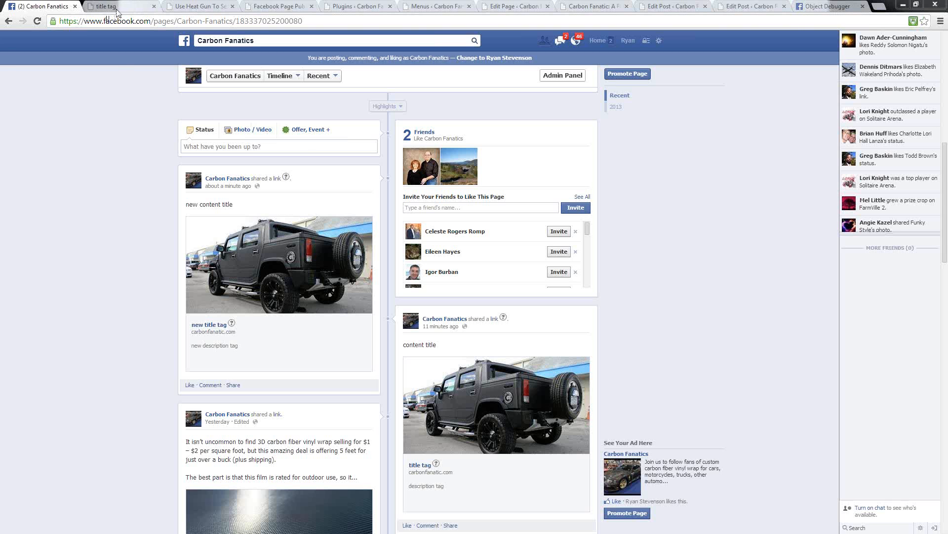
Step: Examine the Like, Share and comment areas on the heat gun tutorial post and the plugin downloads in the Class #3 course material
click(199, 6)
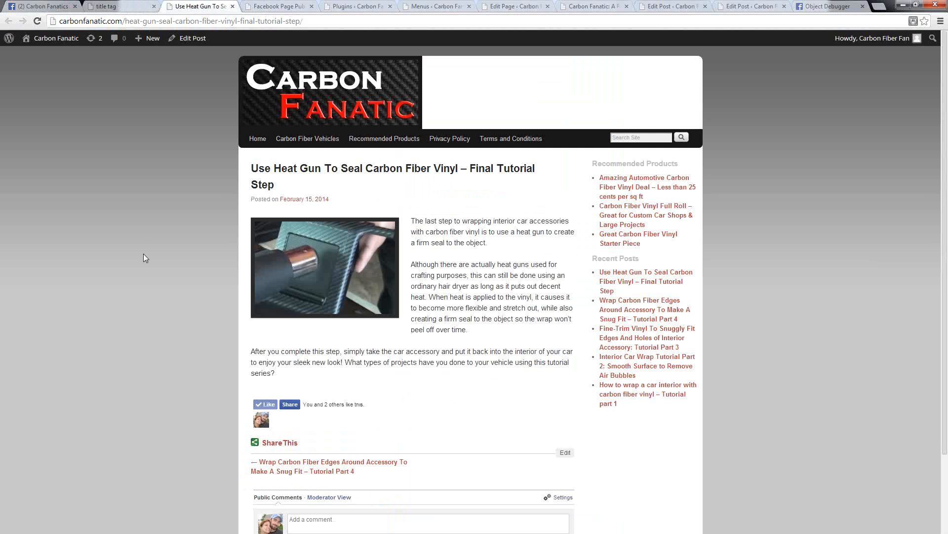
scroll(523, 261, down, 2)
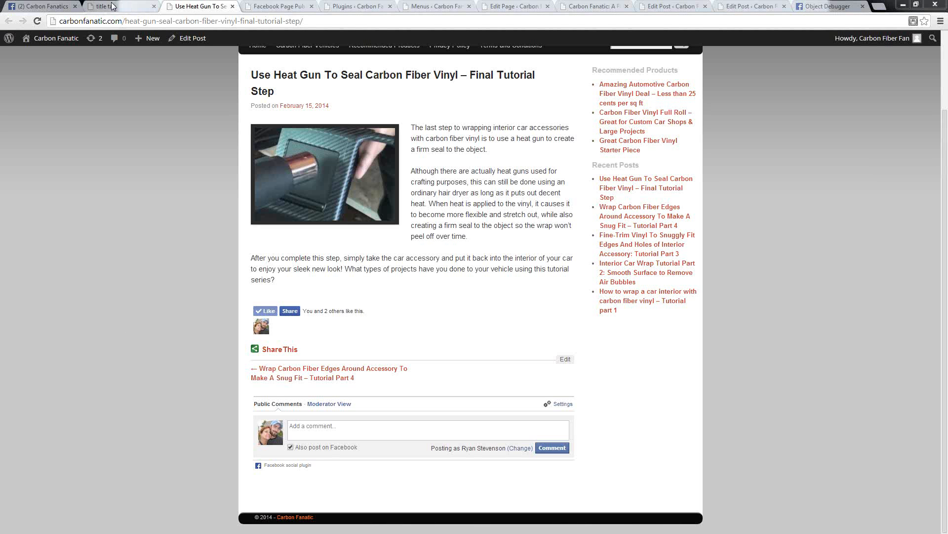
mouse_move(9, 38)
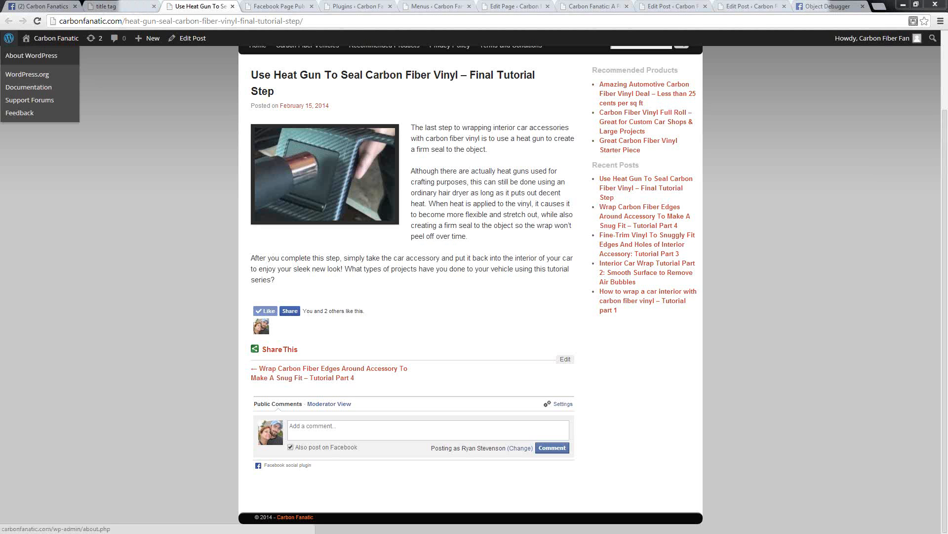
drag(0, 23, 363, 25)
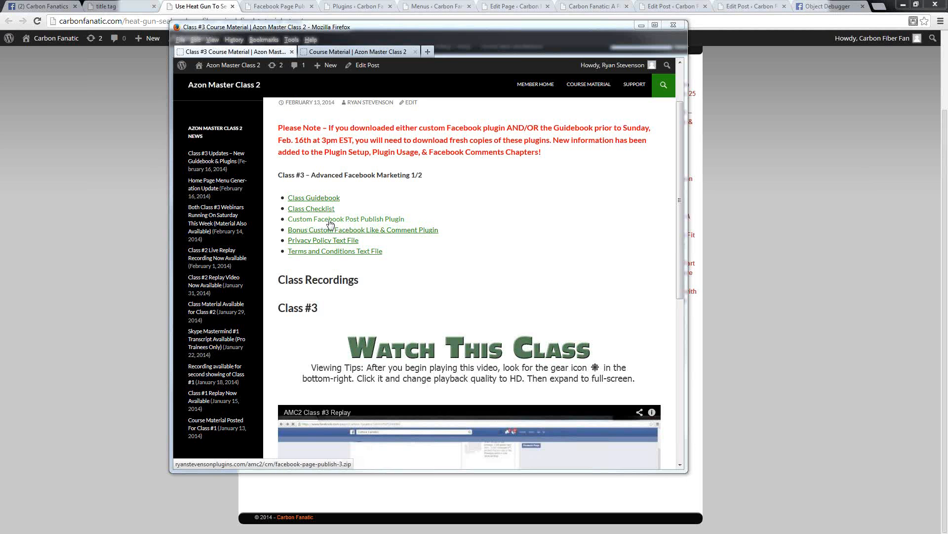
click(47, 231)
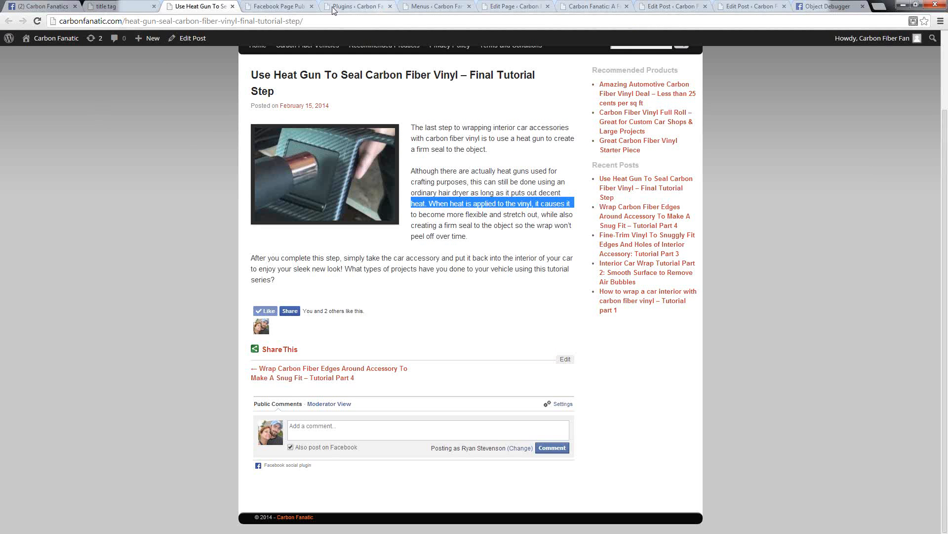
Step: Find Facebook Like And Comment 2 among the site's installed plugins and open its FB Like&Comment settings page
click(363, 6)
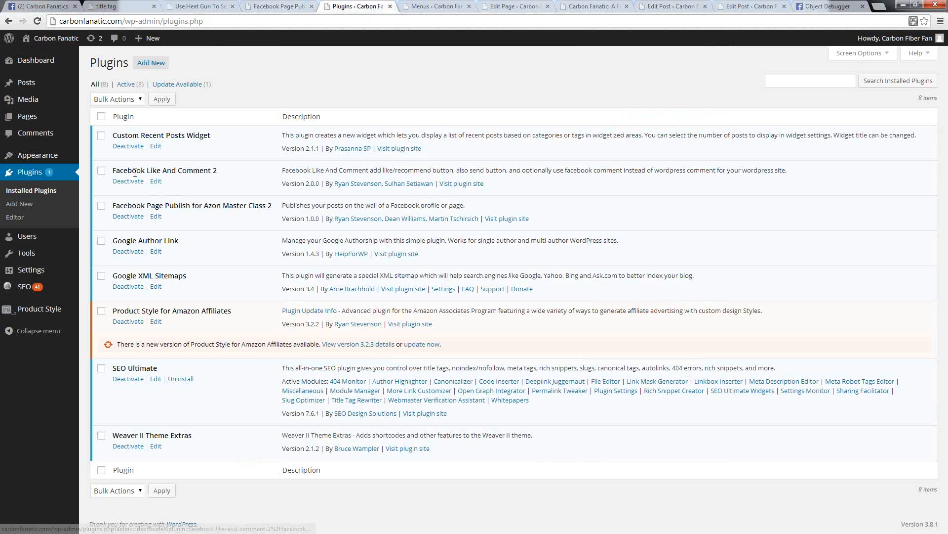
mouse_move(27, 278)
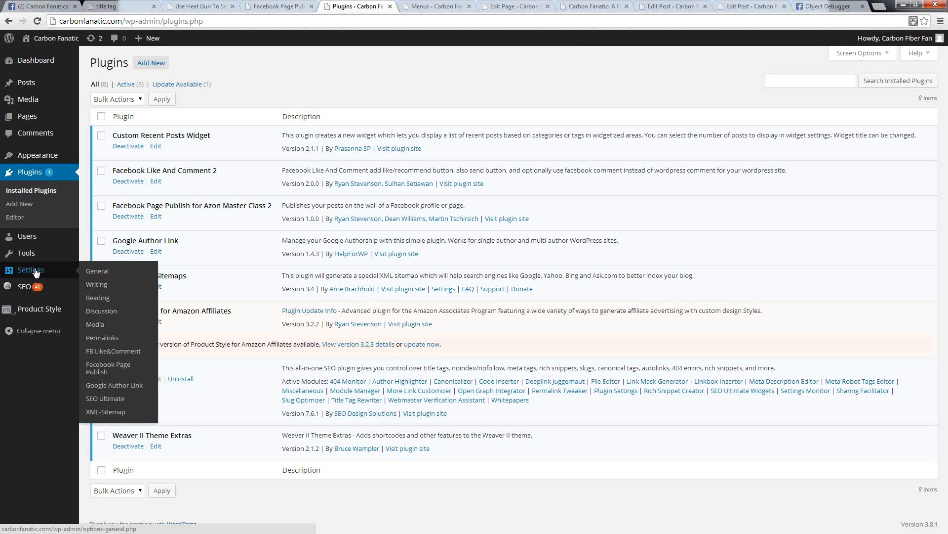
click(101, 352)
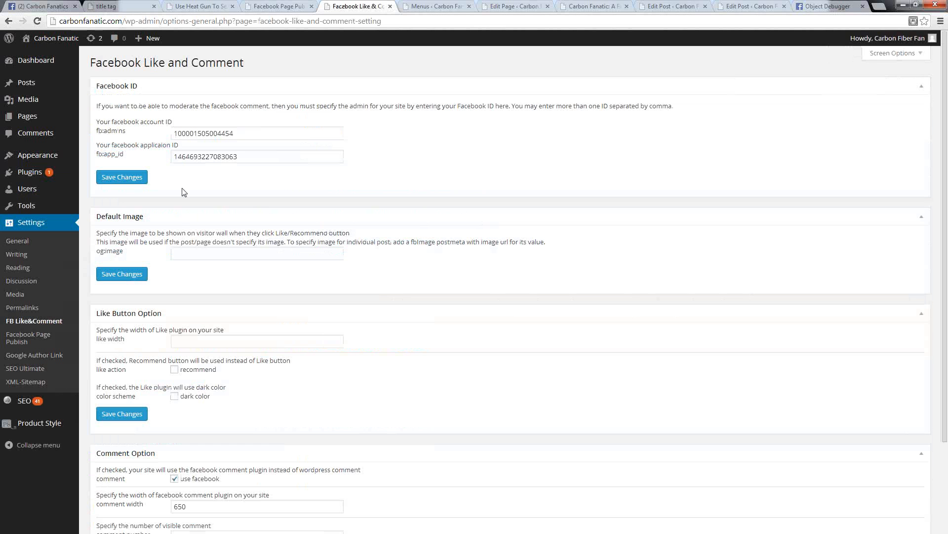
Step: Examine the Facebook account ID and application ID fields in the Facebook Like and Comment settings
drag(239, 134, 145, 133)
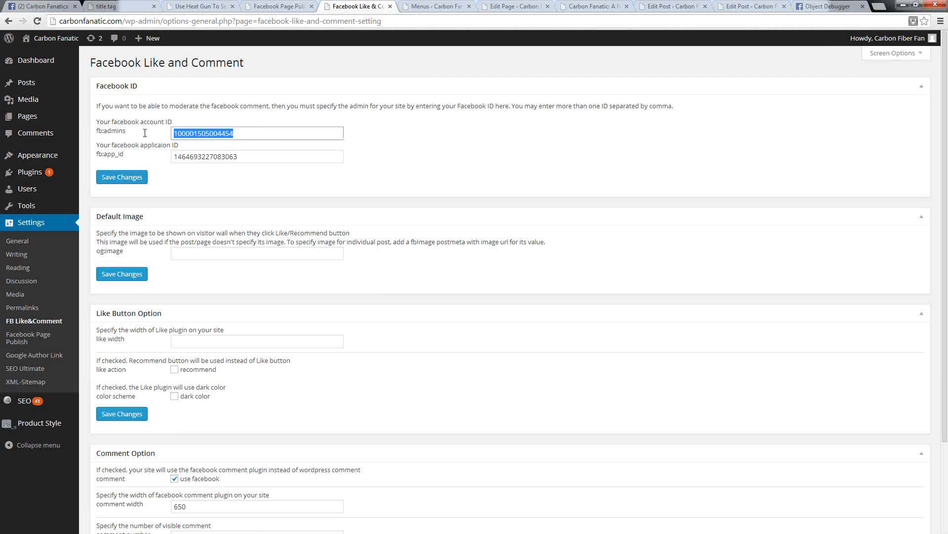
drag(252, 160, 157, 164)
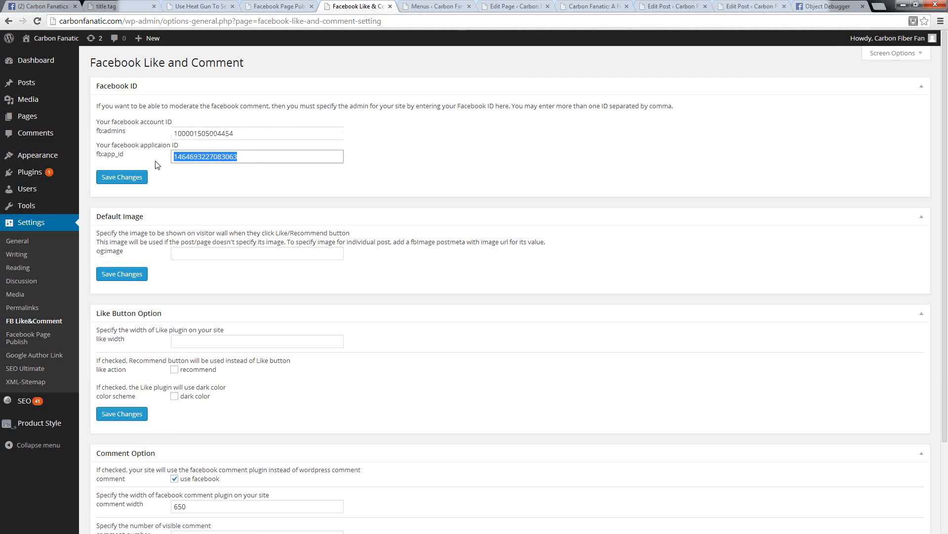
click(154, 163)
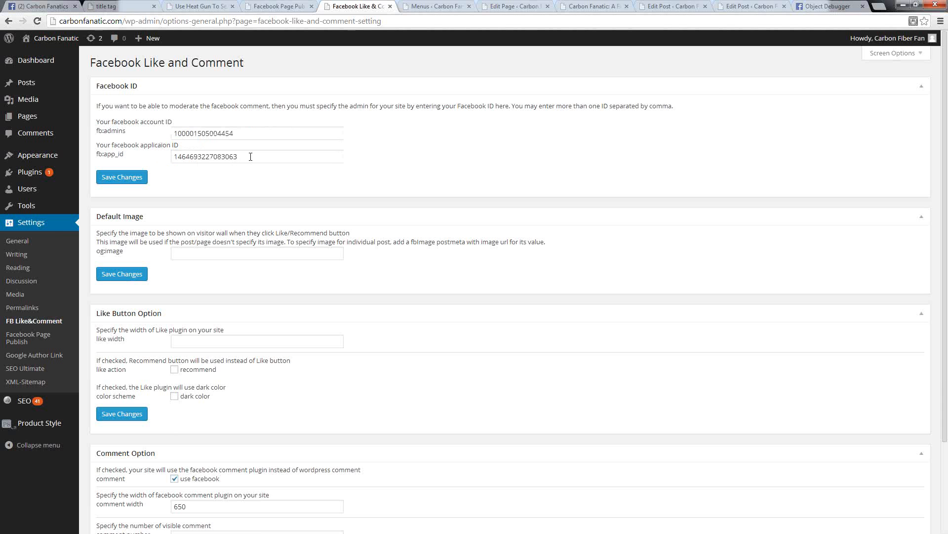
drag(250, 156, 77, 155)
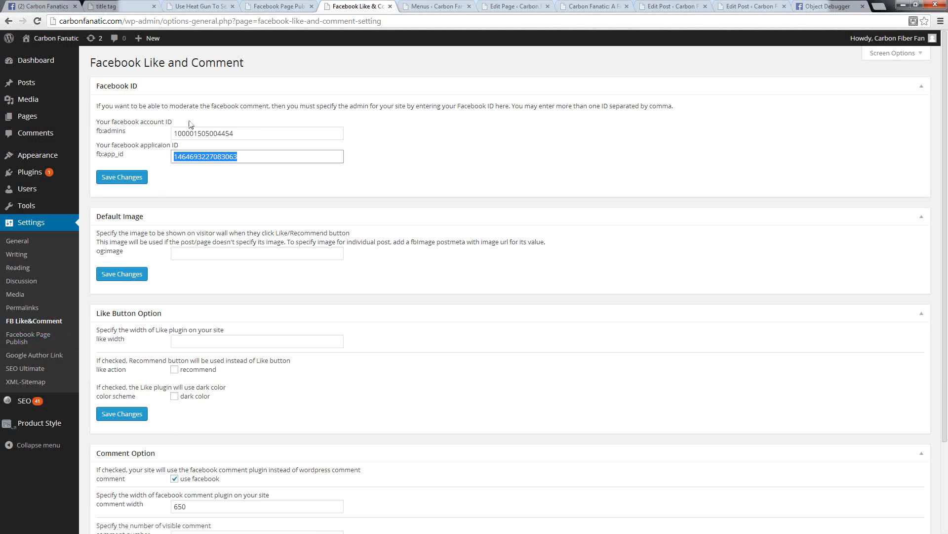
drag(236, 134, 145, 127)
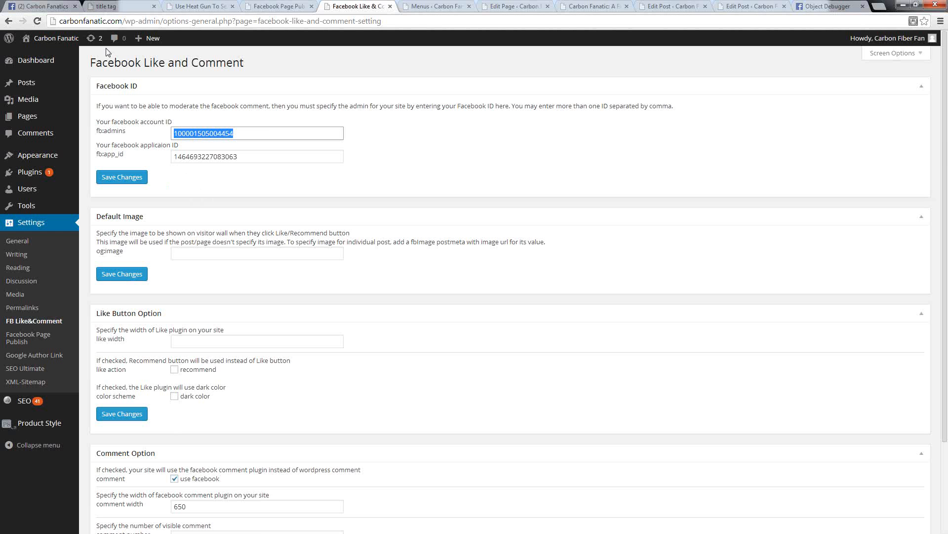
Step: Open the personal Facebook profile from the Carbon Fanatics page in a new tab and switch to it
click(47, 7)
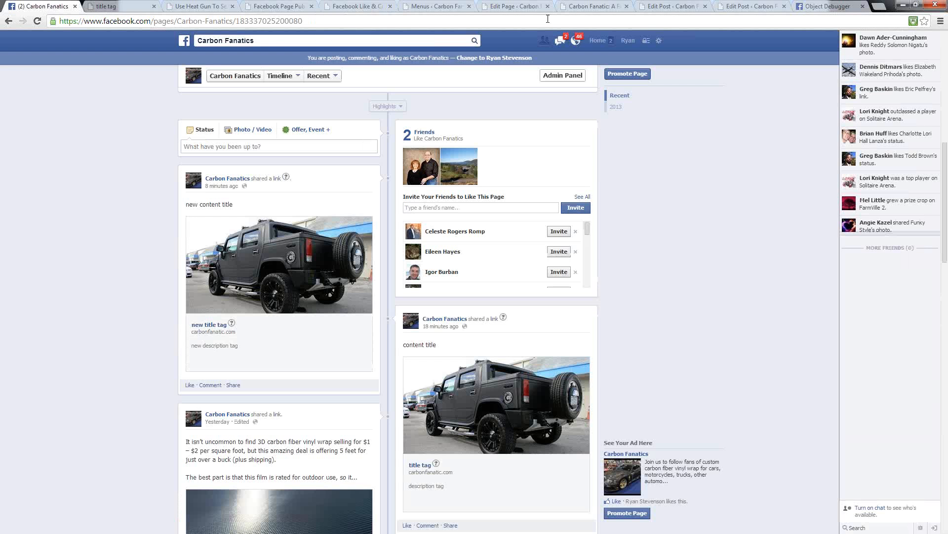
right_click(627, 45)
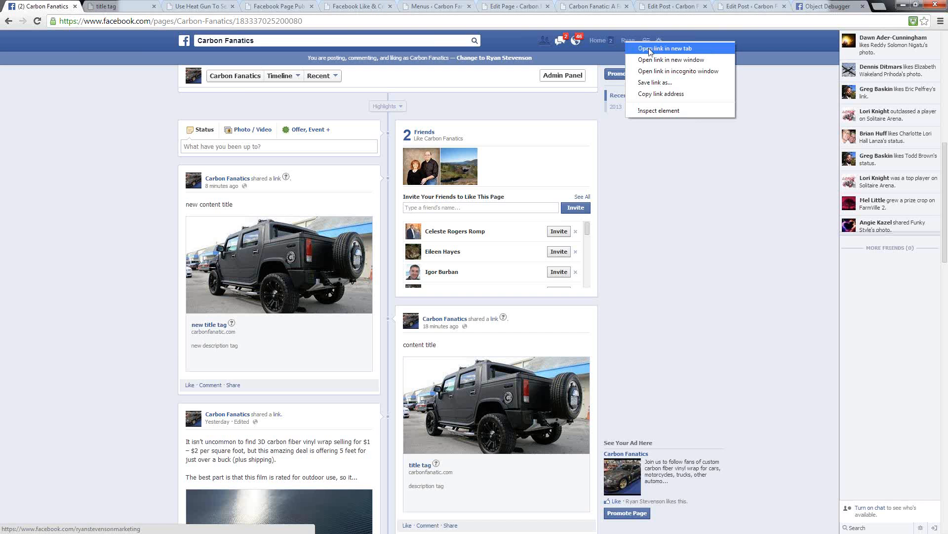
click(648, 46)
click(94, 6)
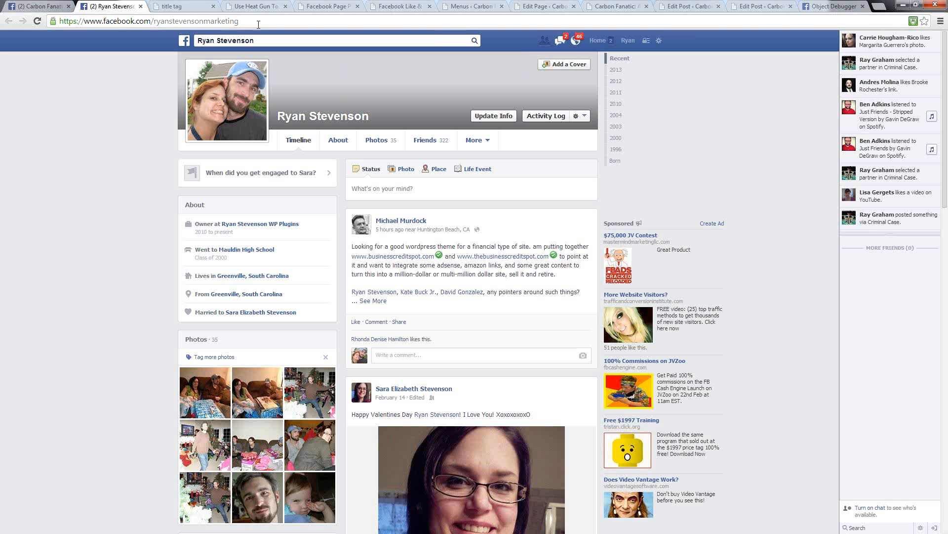
Step: Load the personal profile's Graph data by replacing www with graph in its Facebook web address
drag(238, 20, 52, 28)
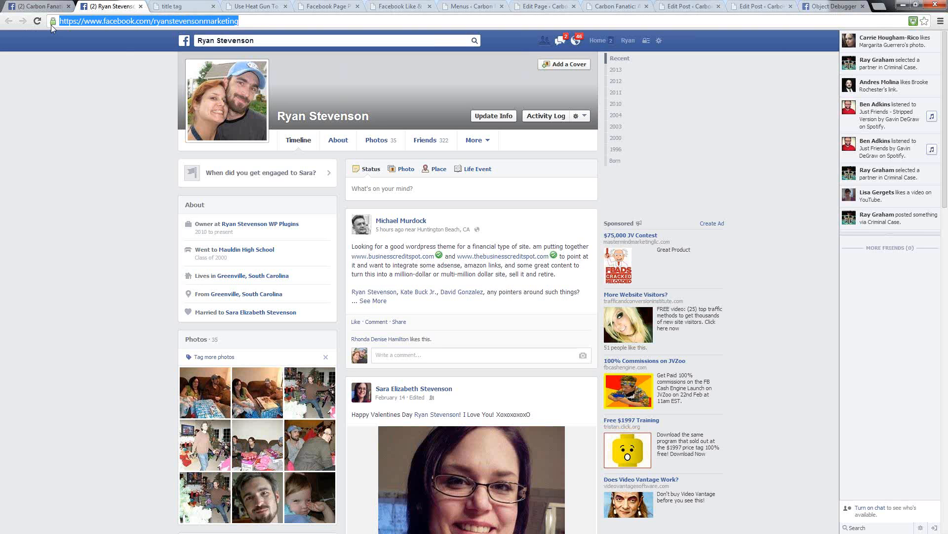
click(165, 22)
drag(238, 23, 153, 23)
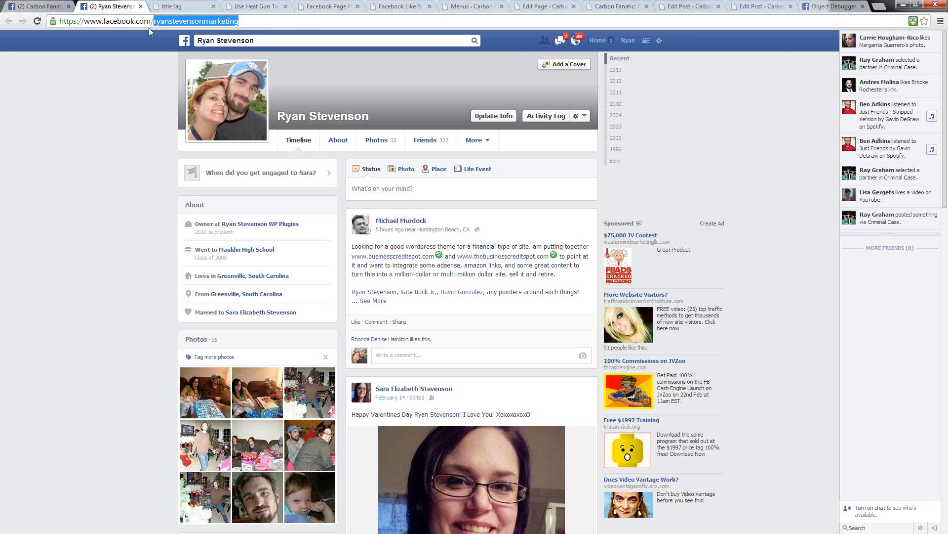
double_click(94, 23)
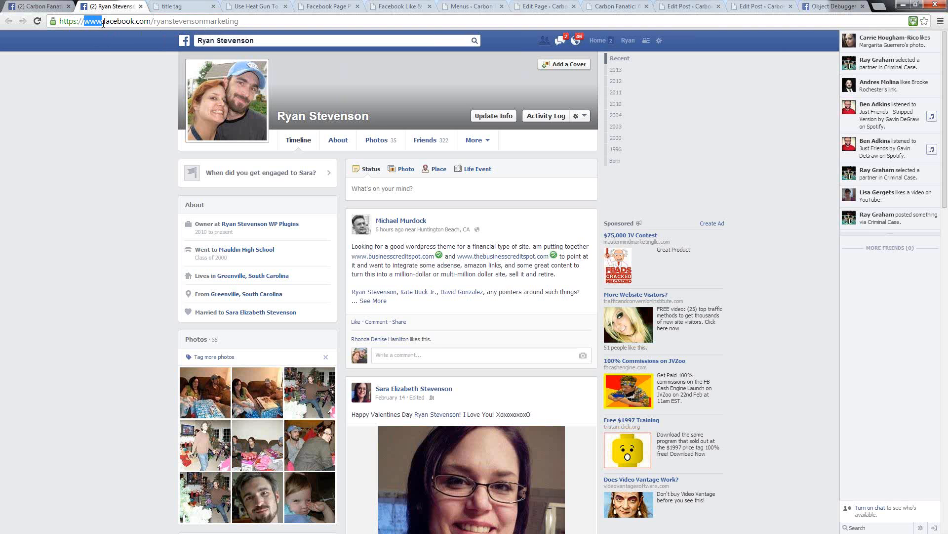
text(graph)
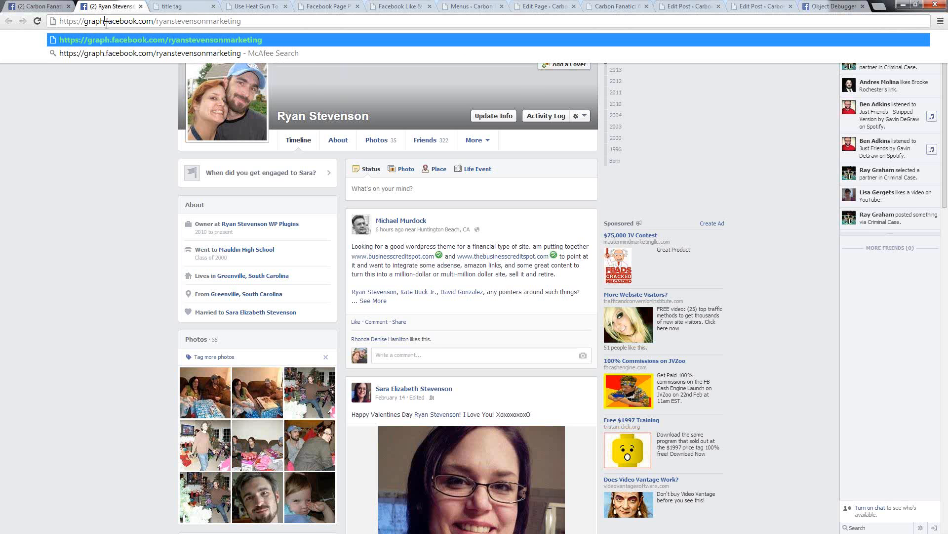
key(Return)
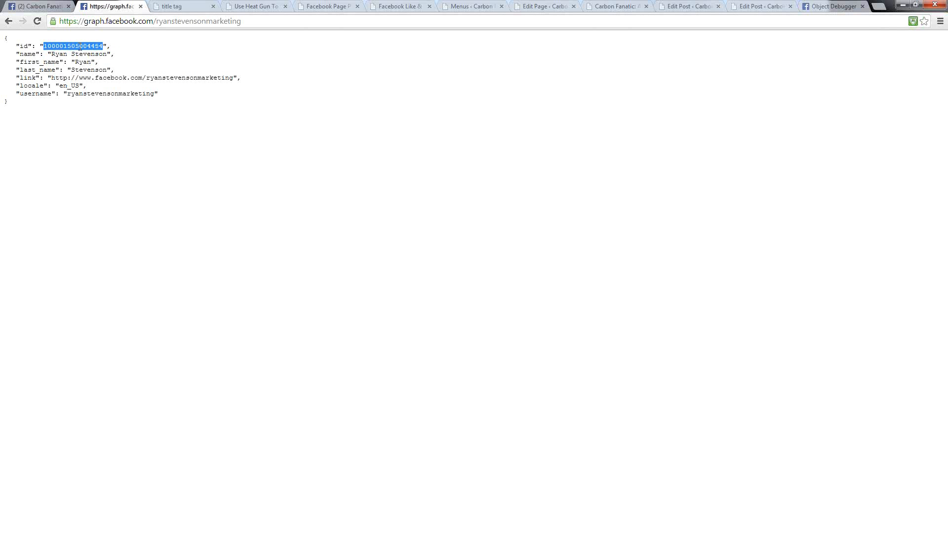
Step: Copy the profile's numeric ID from the Graph data into the fb:admins field of the Facebook Like and Comment settings
right_click(80, 47)
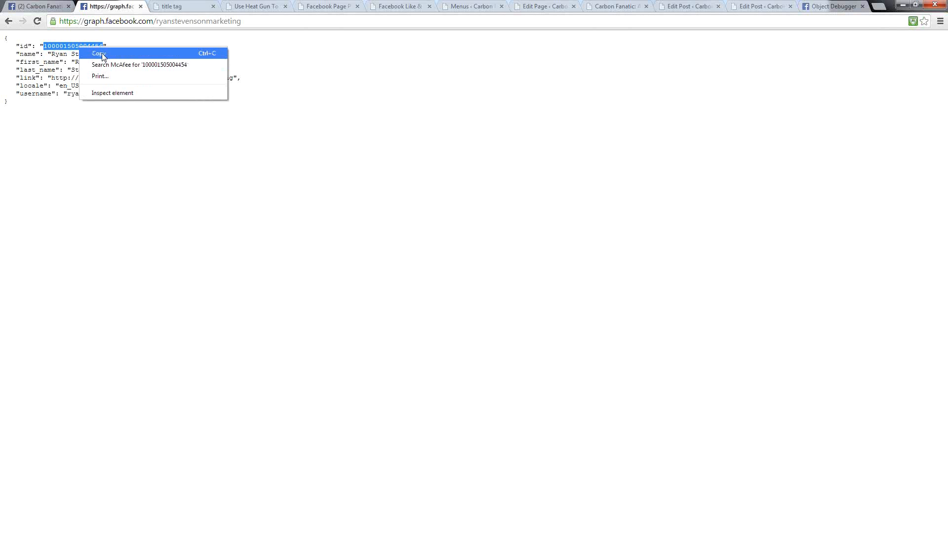
click(91, 52)
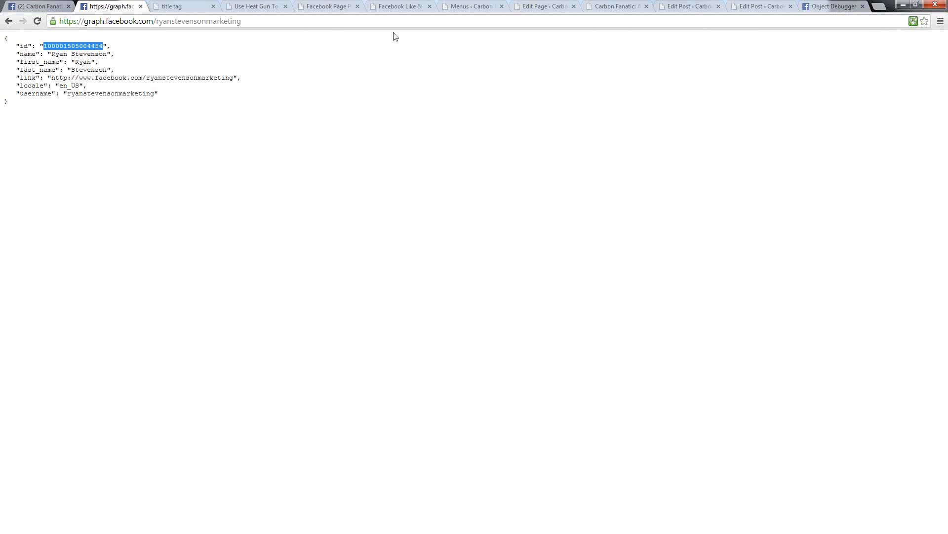
click(392, 7)
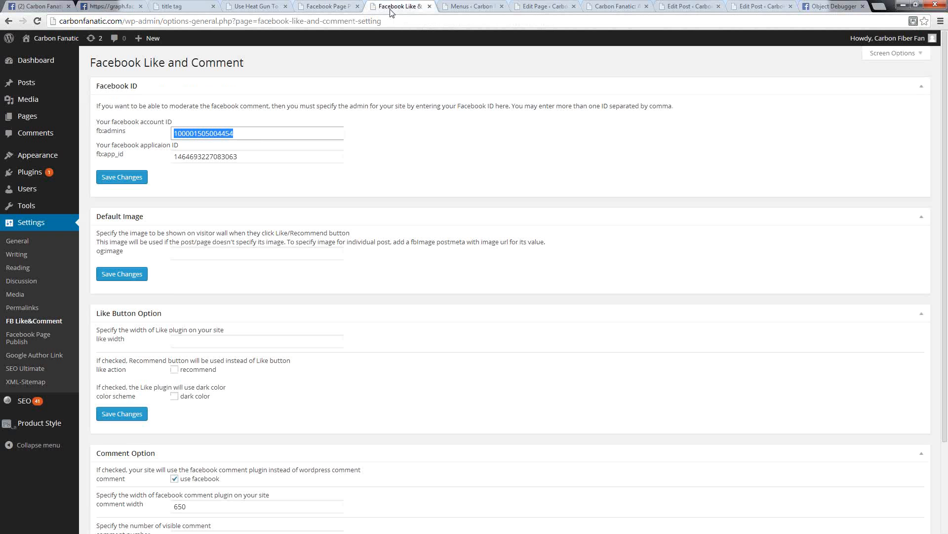
right_click(194, 134)
click(222, 187)
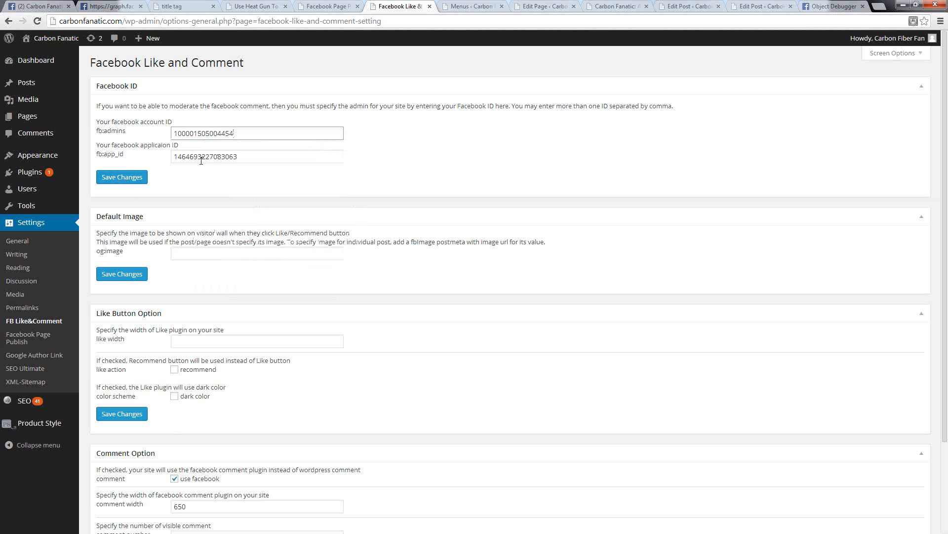
Step: Save the plugin's comment options with Facebook comments enabled, a comment width of 650 and 50 visible comments
scroll(163, 315, down, 3)
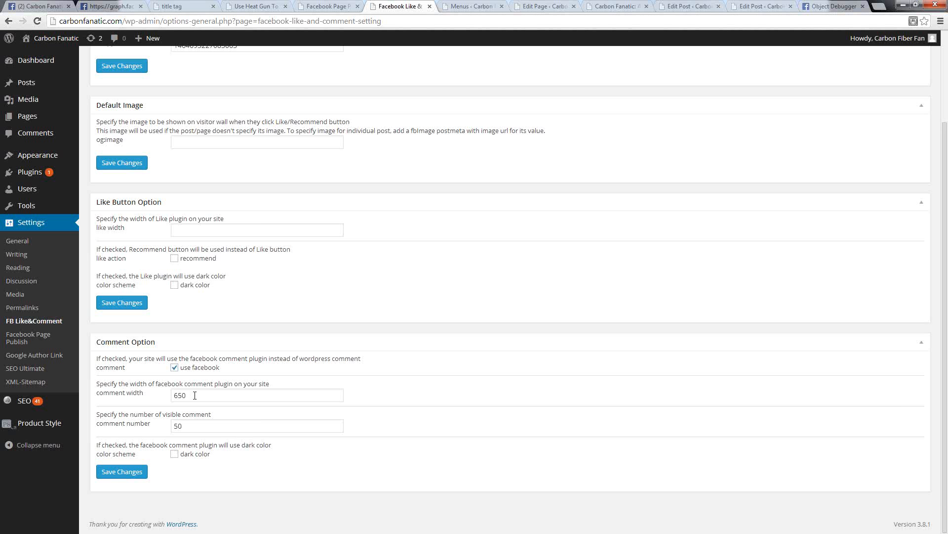
click(195, 395)
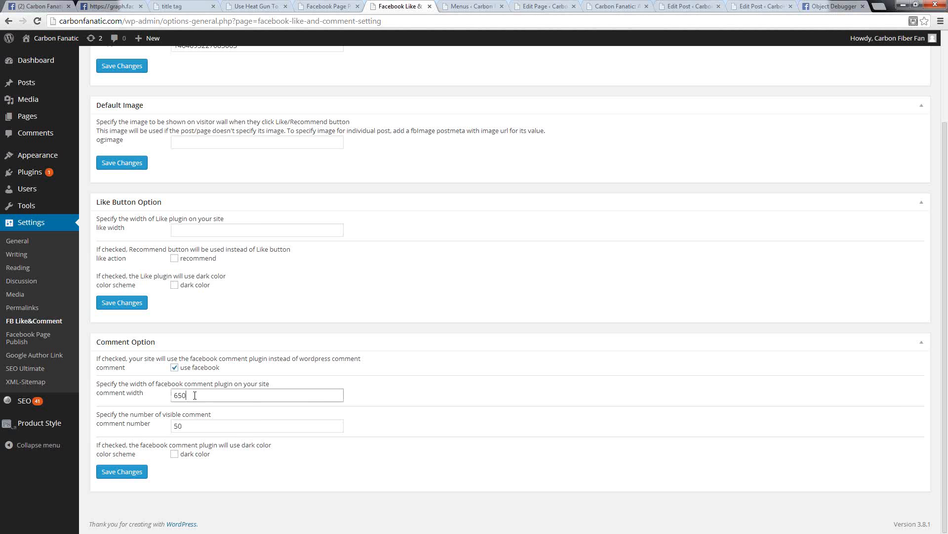
double_click(195, 395)
click(181, 416)
key(Tab)
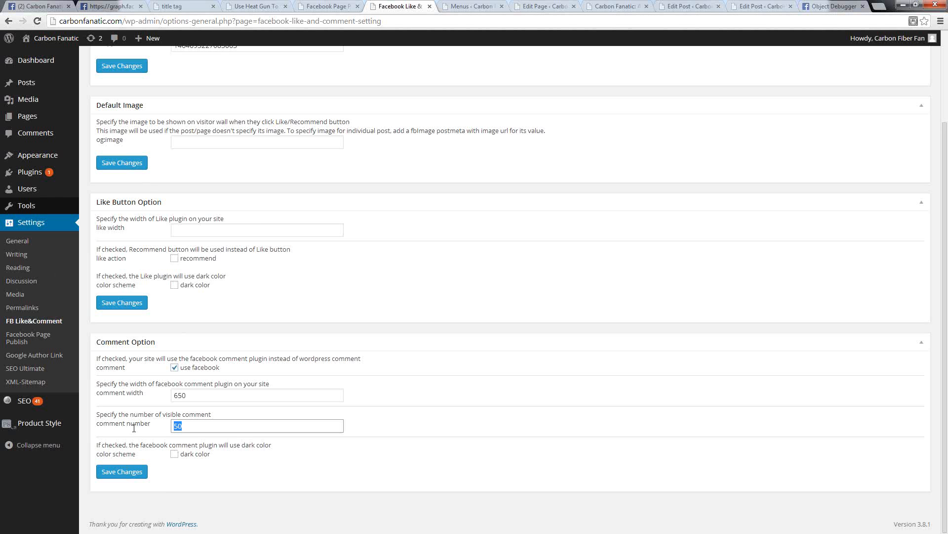
click(121, 473)
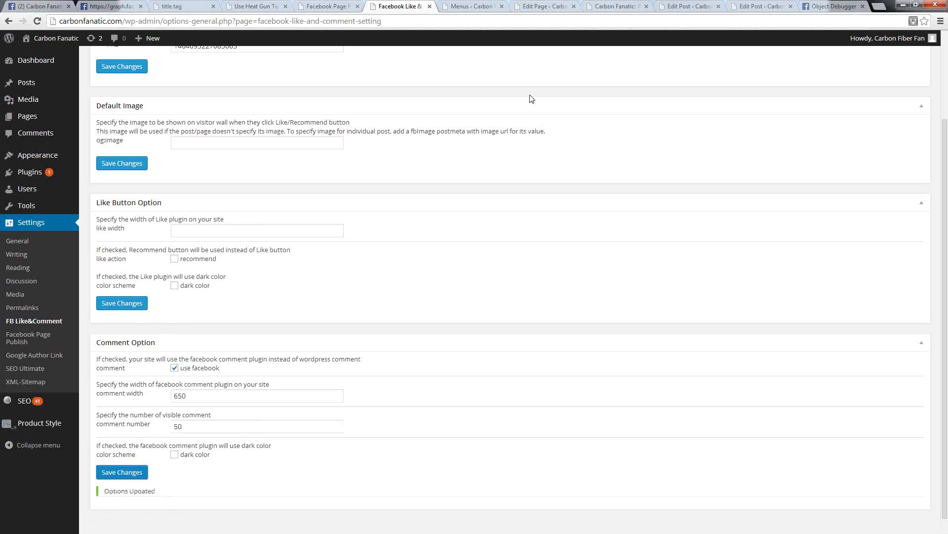
Step: Examine the Facebook comment area on the published heat gun tutorial post
click(618, 6)
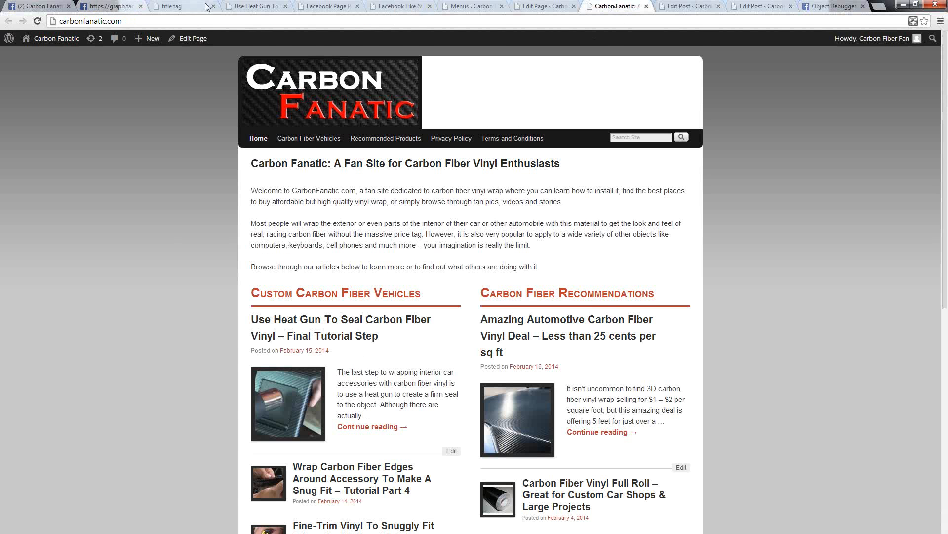
click(255, 6)
click(422, 278)
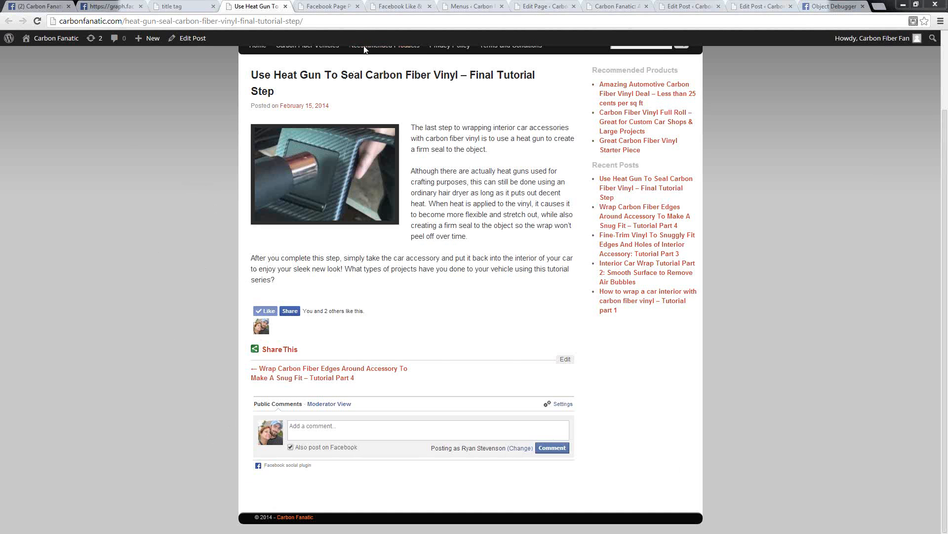
Step: Leave the menu editor without saving and examine the comment display settings in Weaver II's Content Areas options
click(466, 6)
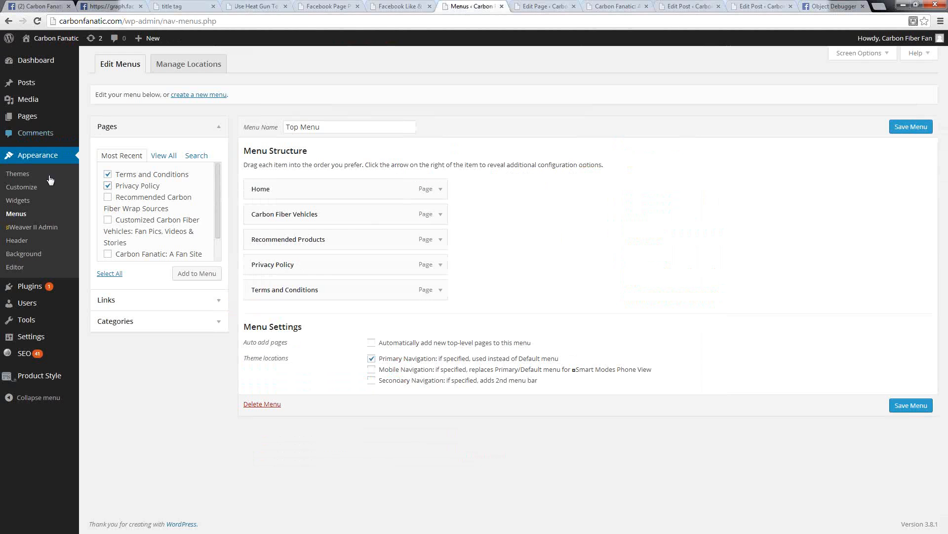
click(18, 227)
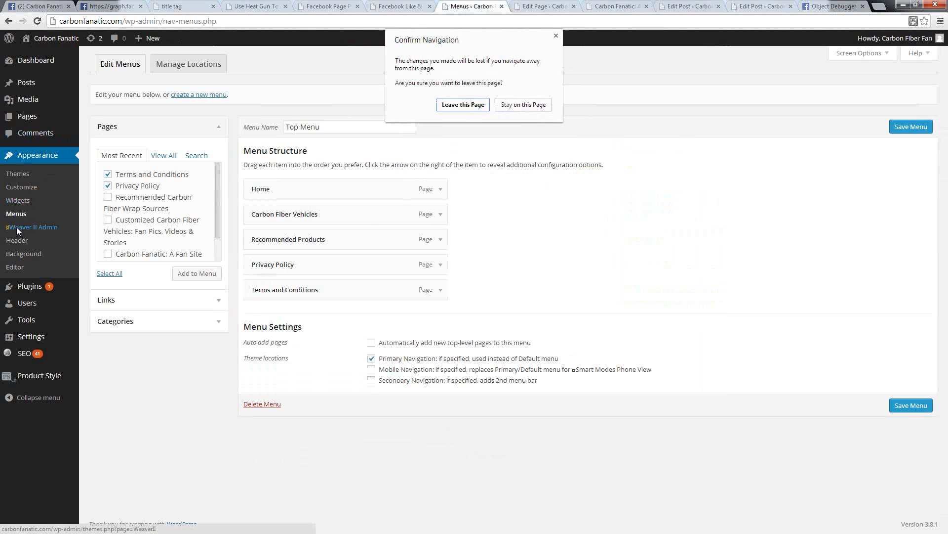
click(456, 106)
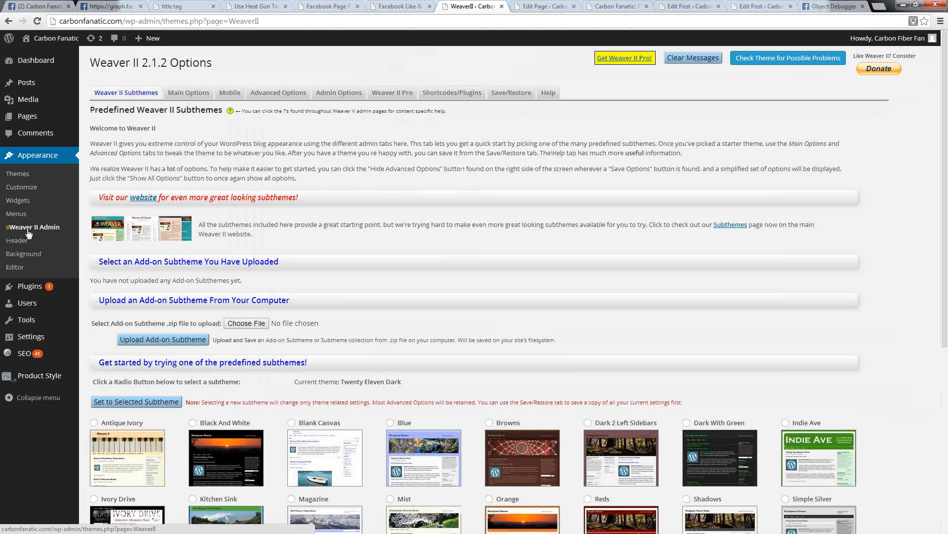
click(187, 94)
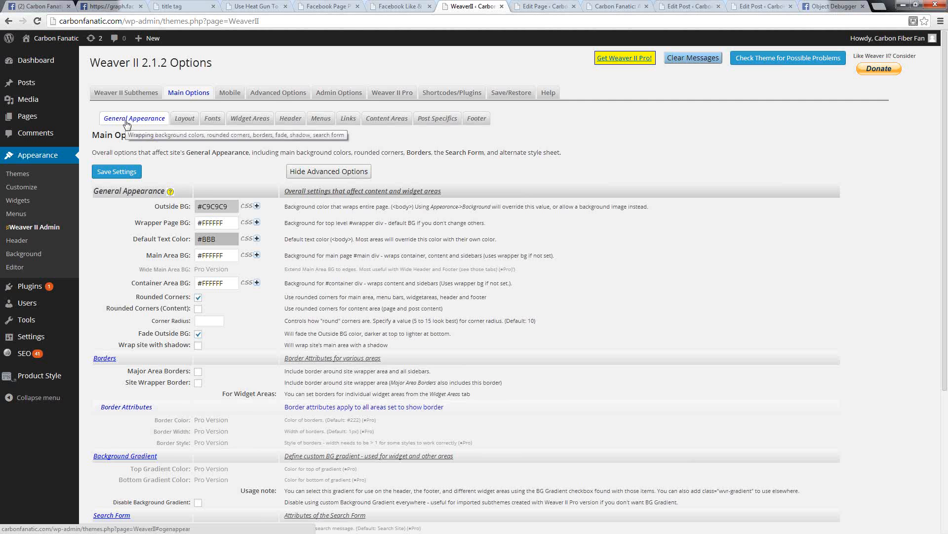
scroll(196, 157, down, 4)
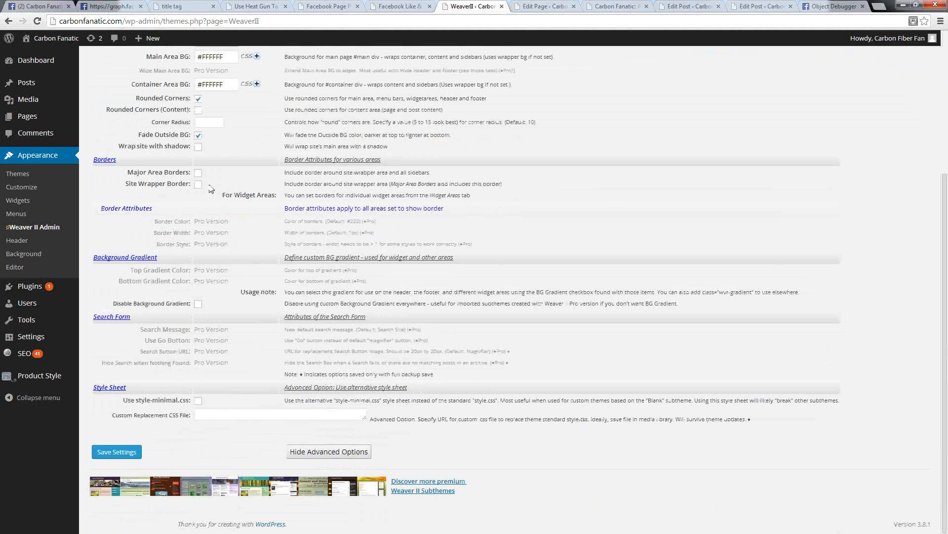
scroll(210, 189, up, 3)
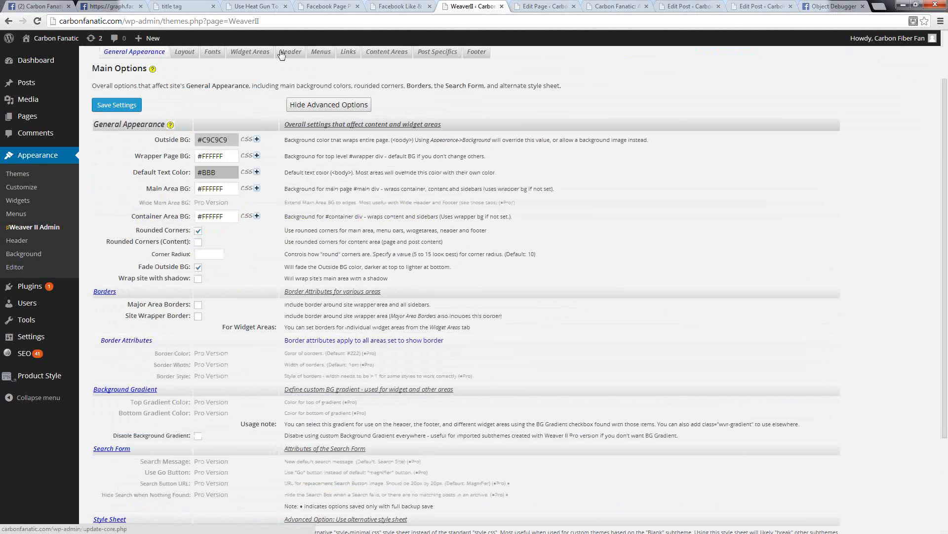
click(388, 52)
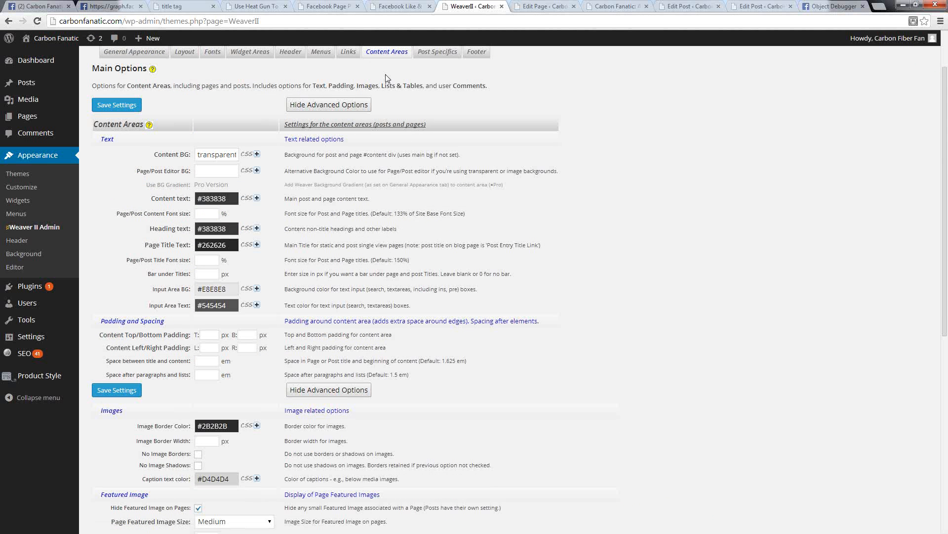
scroll(396, 154, down, 7)
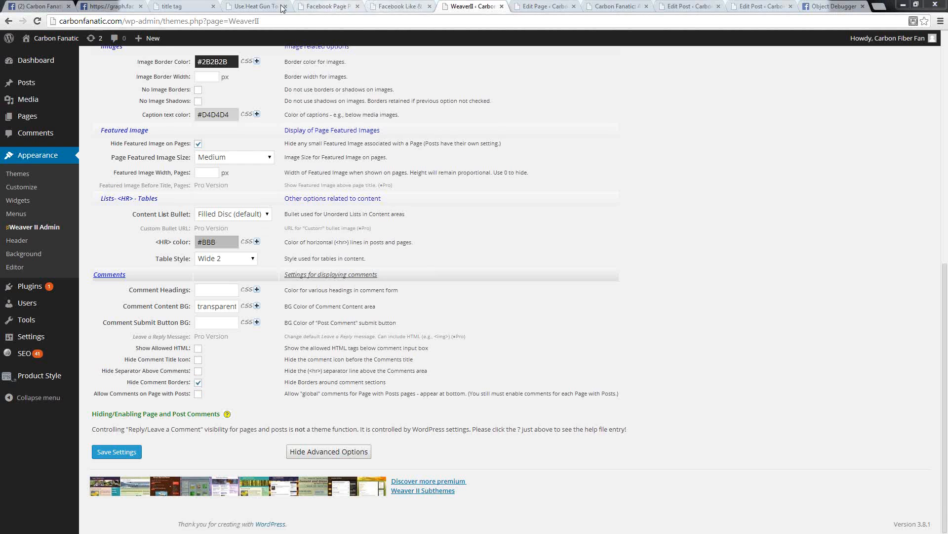
Step: Unlike the heat gun tutorial post, like it again, and examine the description in the Facebook post preview
click(259, 7)
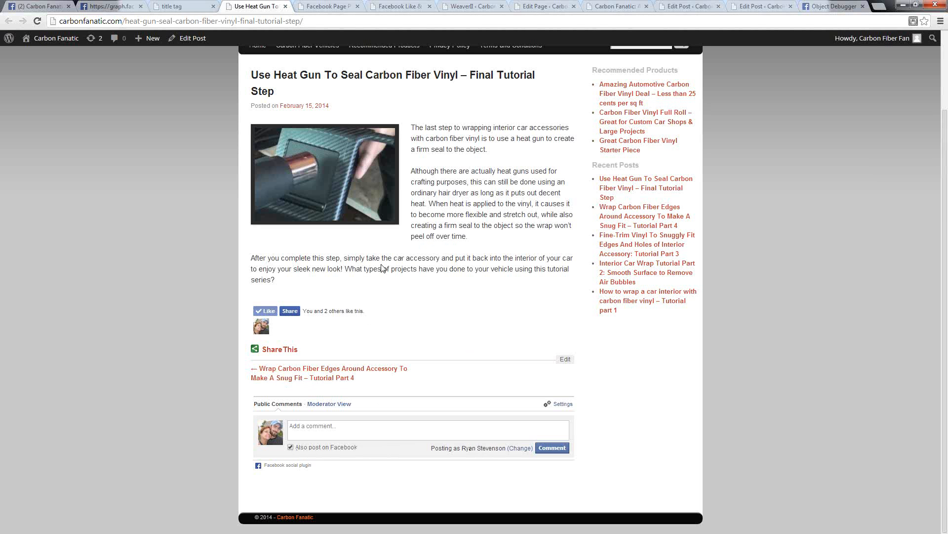
click(261, 313)
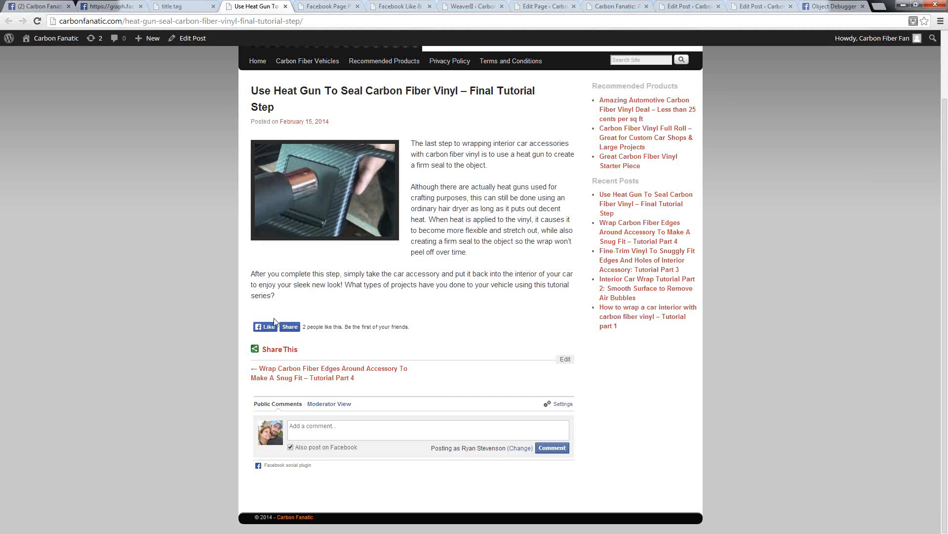
click(270, 328)
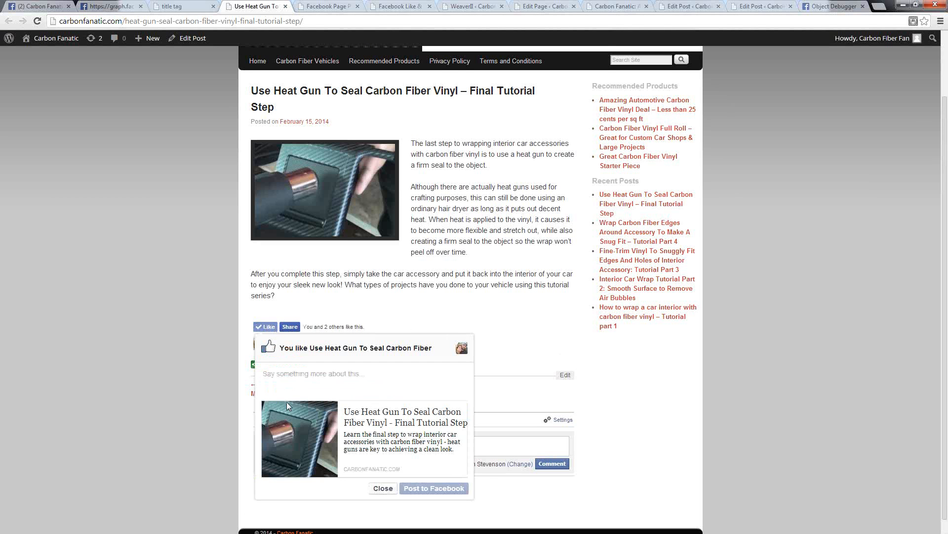
scroll(287, 401, down, 1)
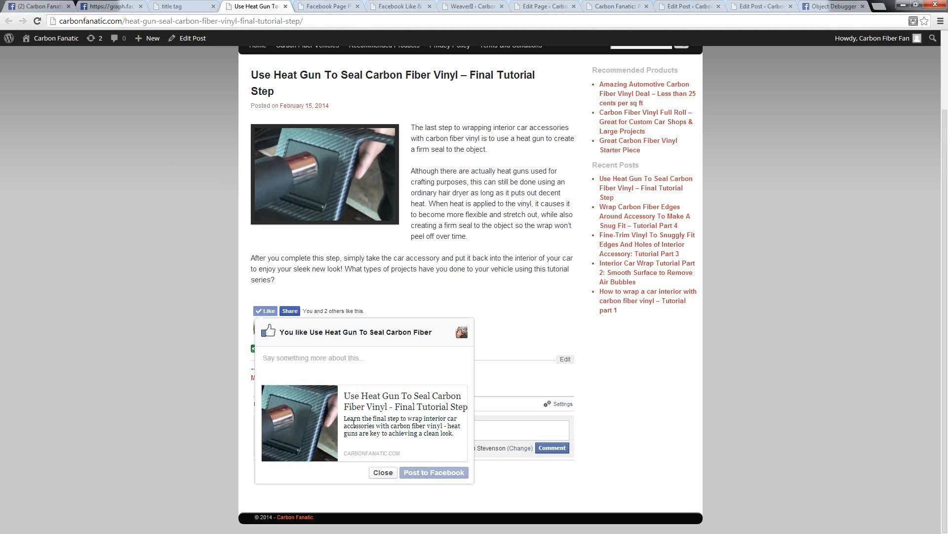
drag(345, 418, 423, 418)
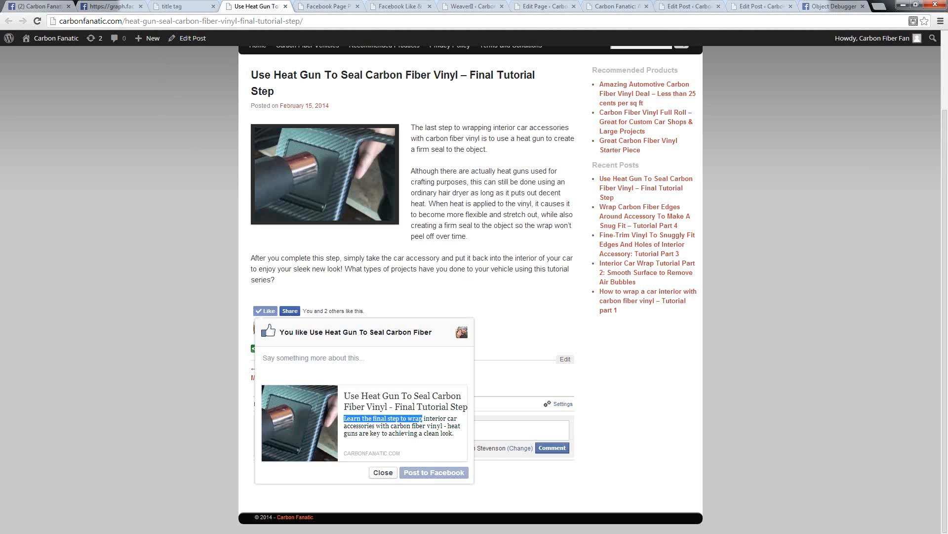
Step: Compare the shared links on the Carbon Fanatics Facebook page with the test post's SEO fields and the plugin settings
click(35, 6)
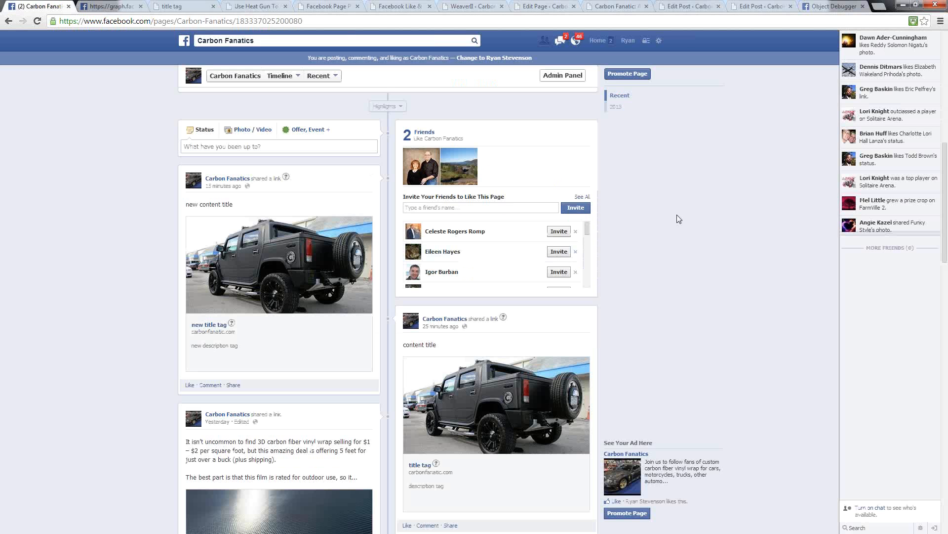
scroll(670, 231, down, 15)
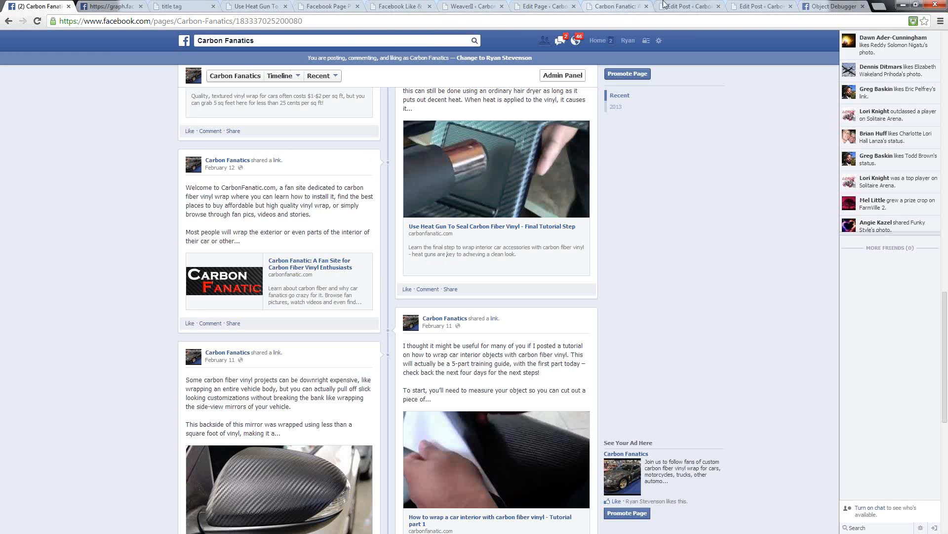
click(756, 5)
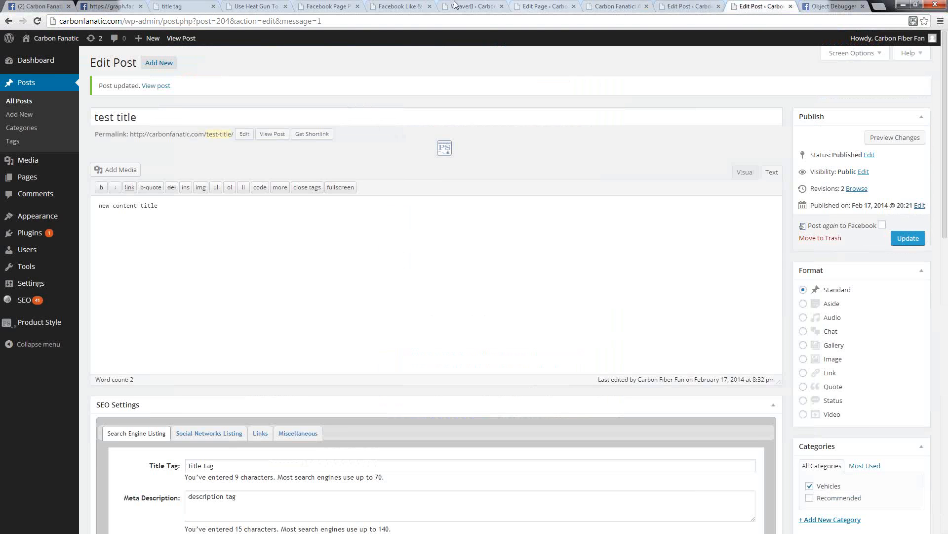
click(336, 6)
click(410, 6)
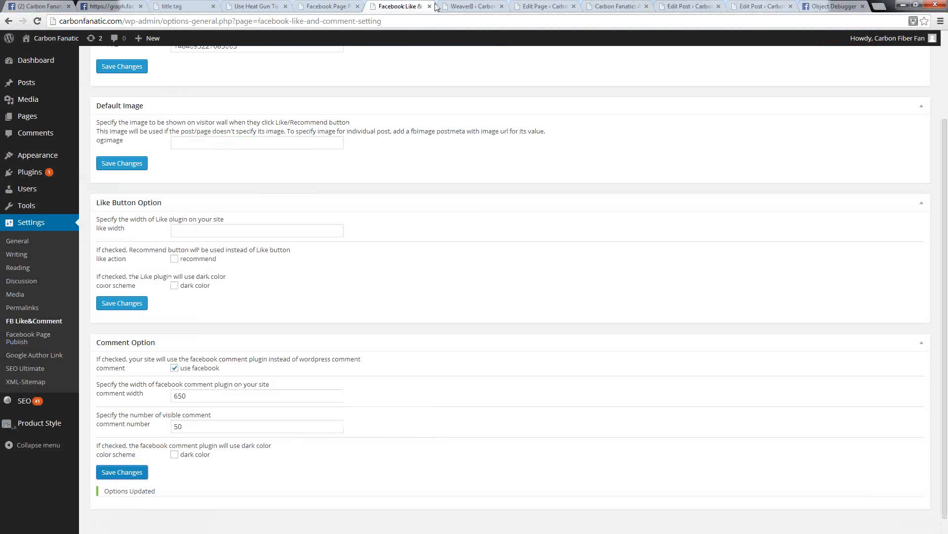
Step: Return to the heat gun tutorial post and open its Share on Facebook window
click(274, 7)
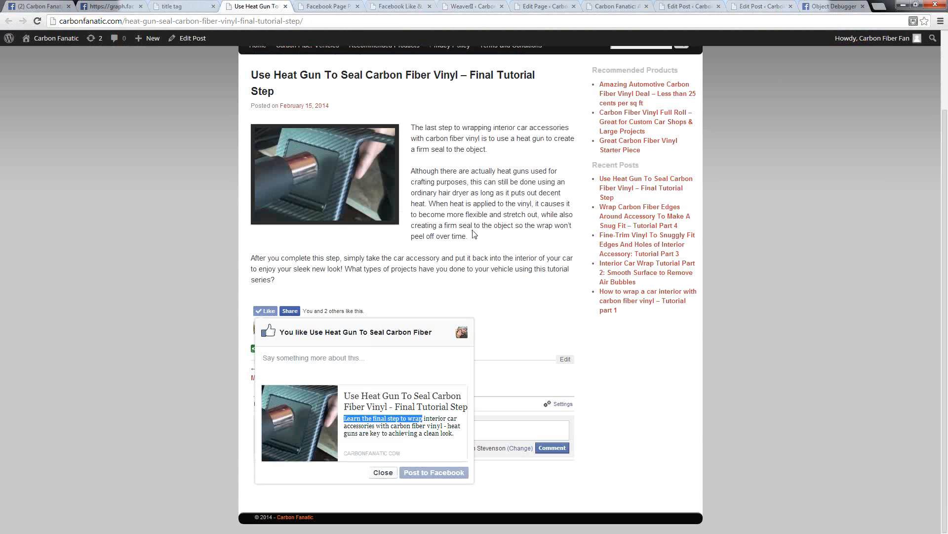
click(460, 240)
click(381, 427)
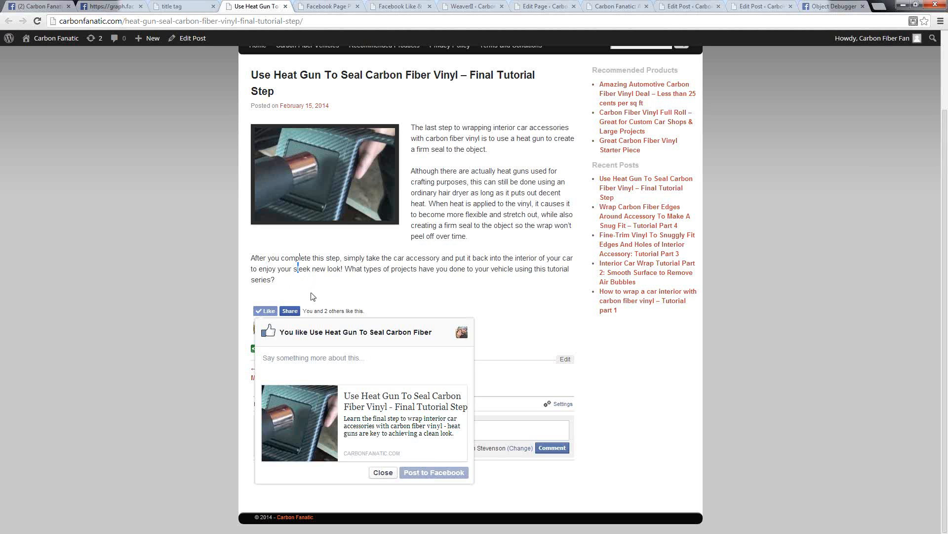
click(291, 311)
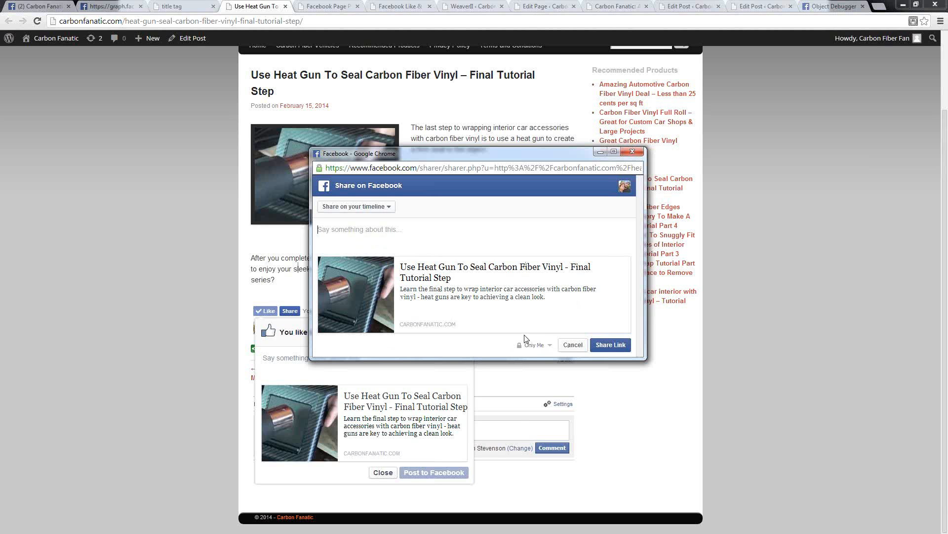
Step: Set the Facebook share's audience to Public, cancel the share, and close the post preview left from liking the tutorial
click(551, 349)
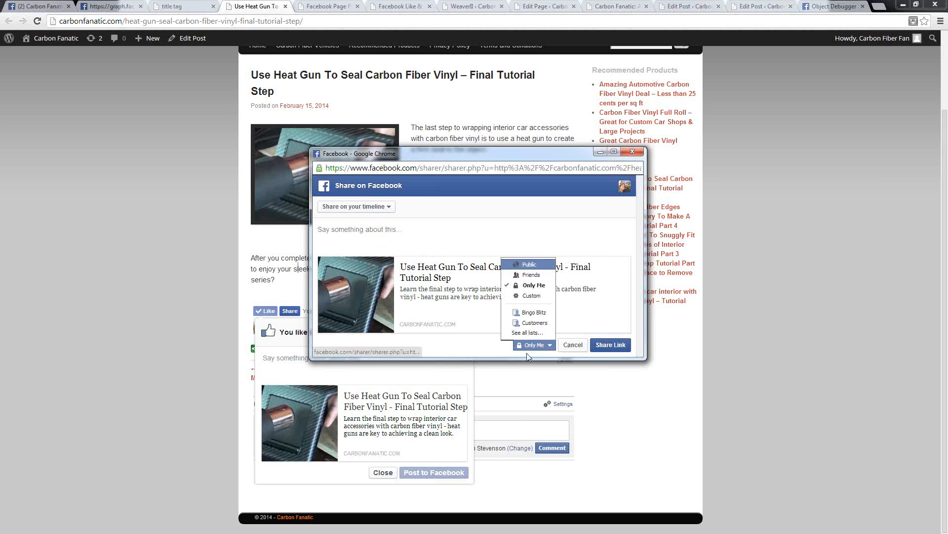
click(524, 271)
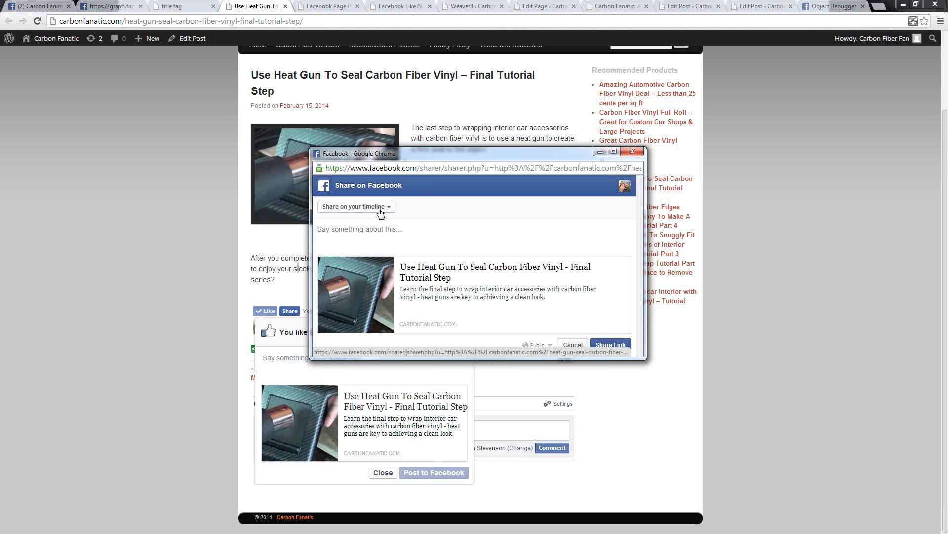
click(573, 345)
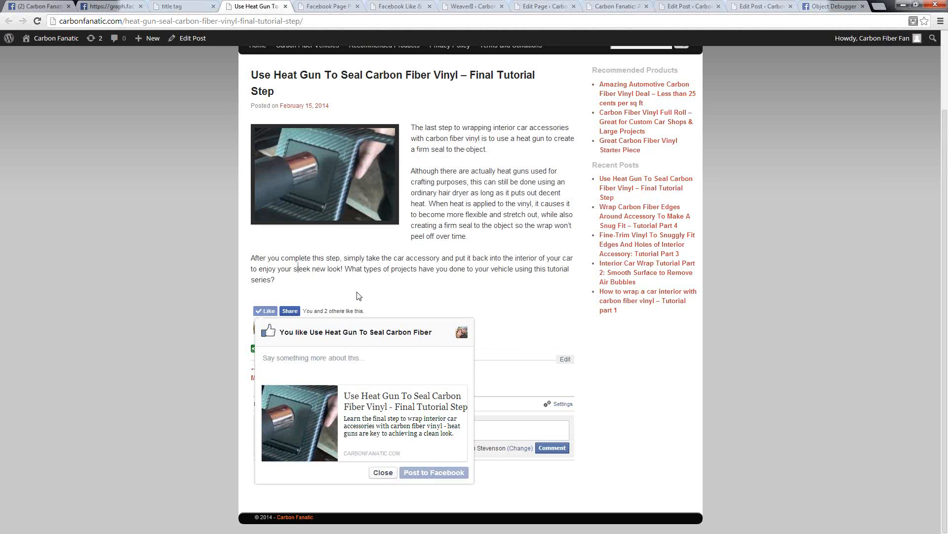
click(382, 473)
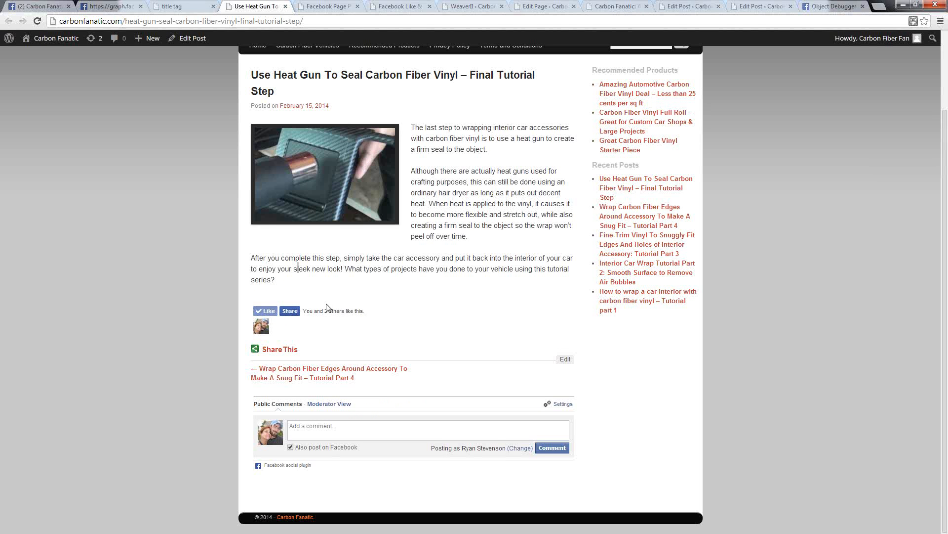
Step: Examine the sharing services offered by the post's ShareThis widget and close it again
click(269, 349)
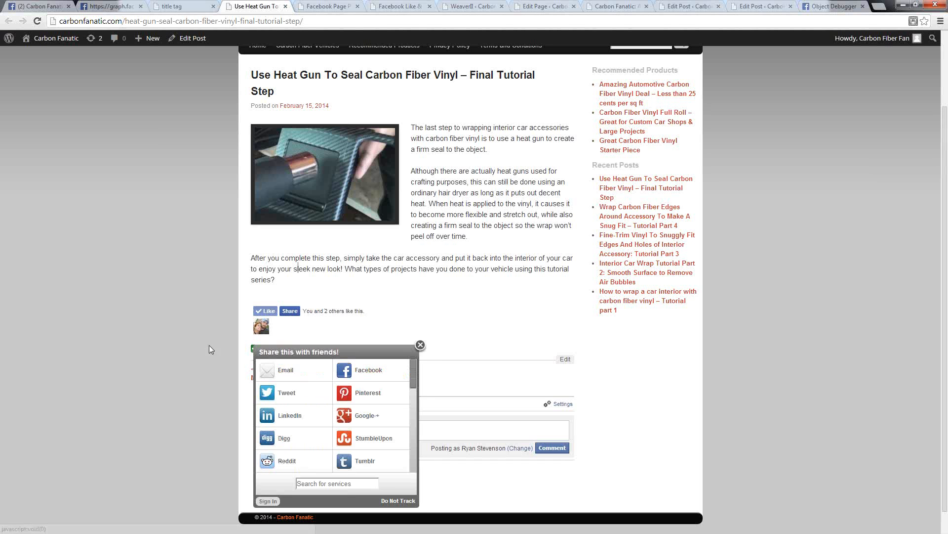
click(420, 345)
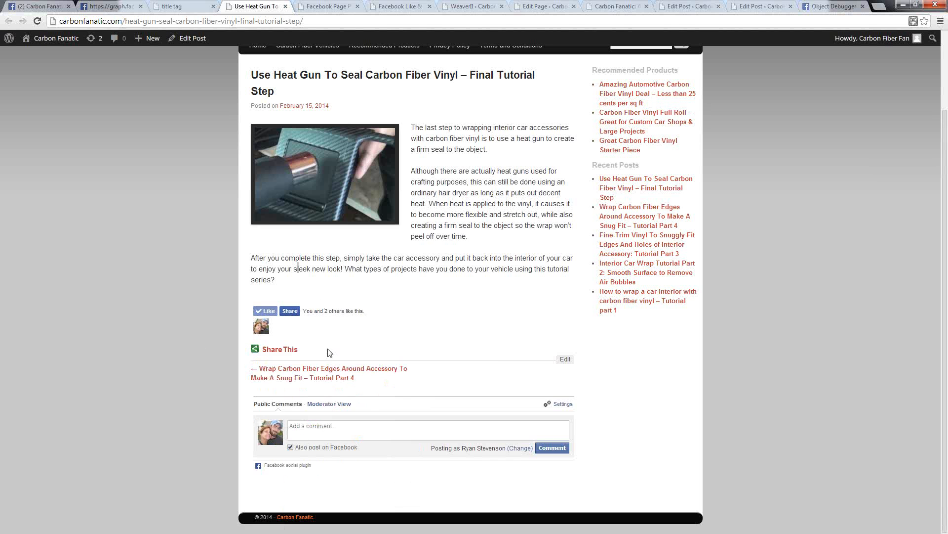
click(273, 350)
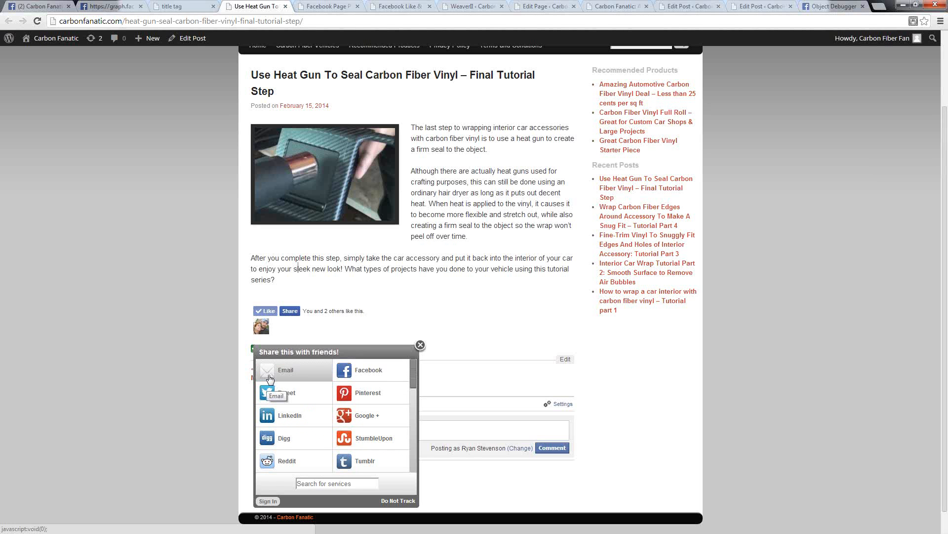
click(421, 345)
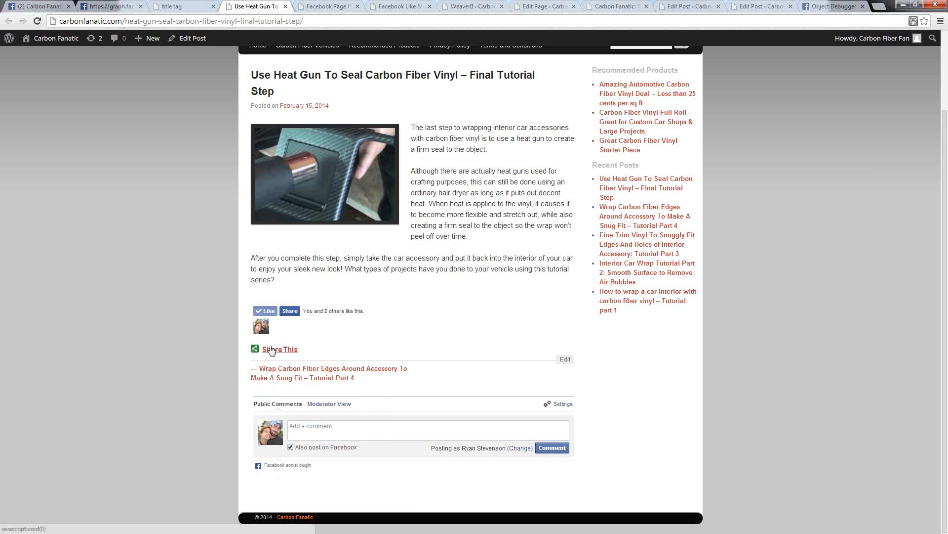
mouse_move(277, 349)
click(420, 345)
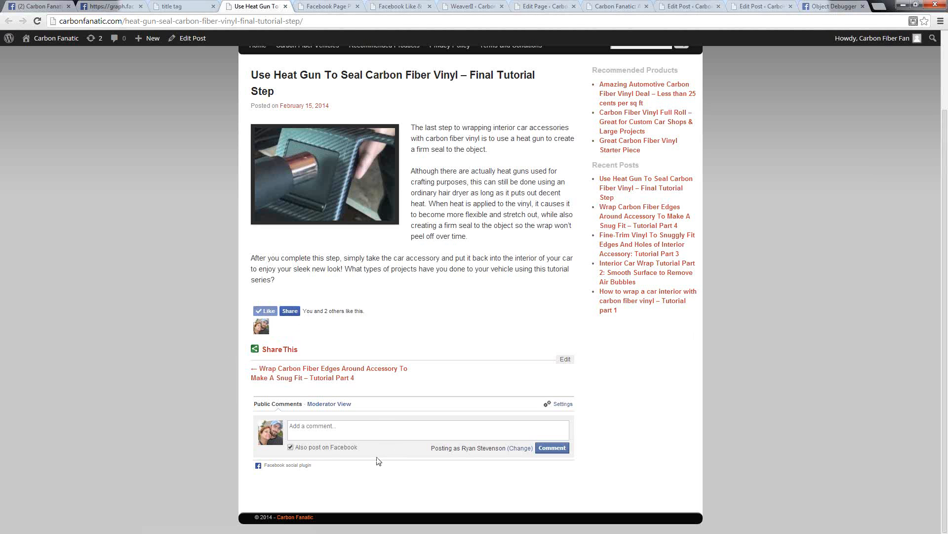
Step: Post the comment "test" in the post's Facebook comment box with Also post on Facebook turned off
click(302, 428)
text(test)
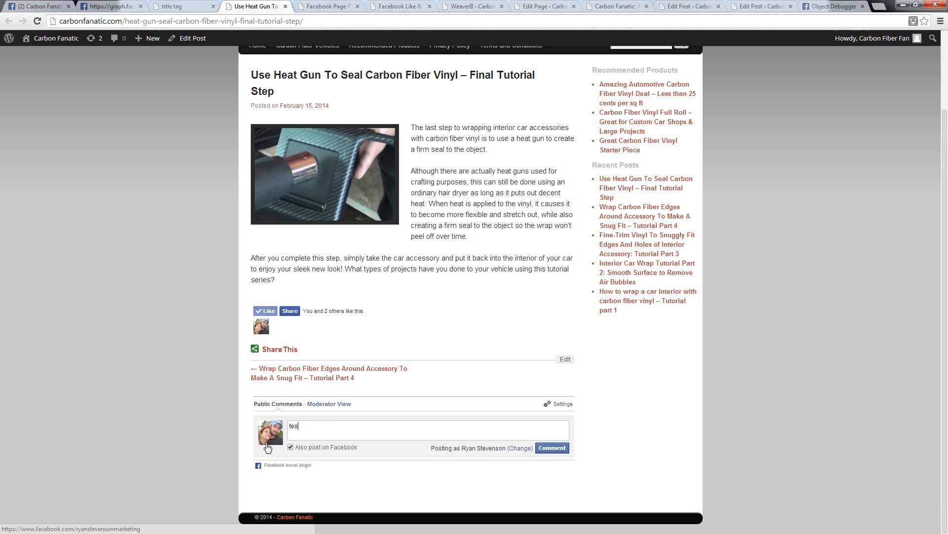
click(550, 451)
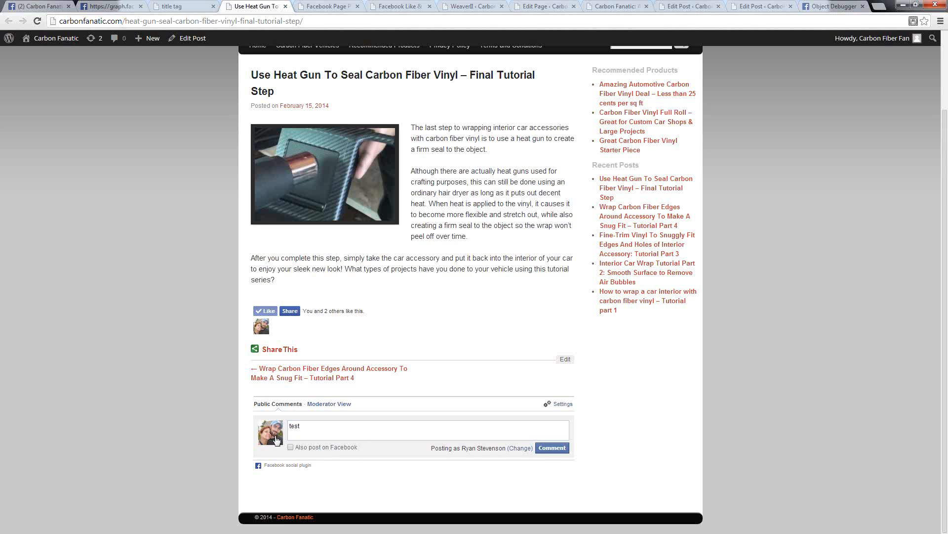
Step: Compare the Public Comments and Moderator View listings of the post's Facebook comments
click(327, 404)
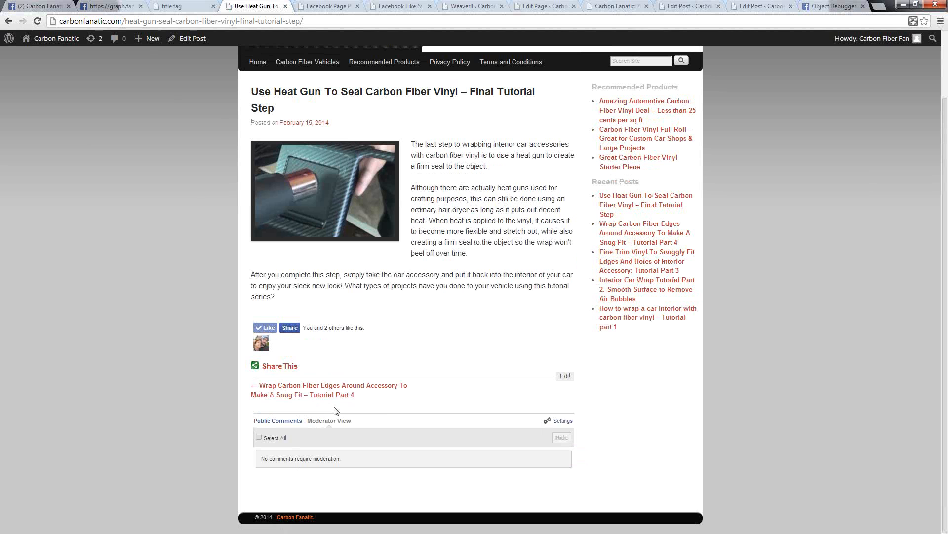
click(276, 420)
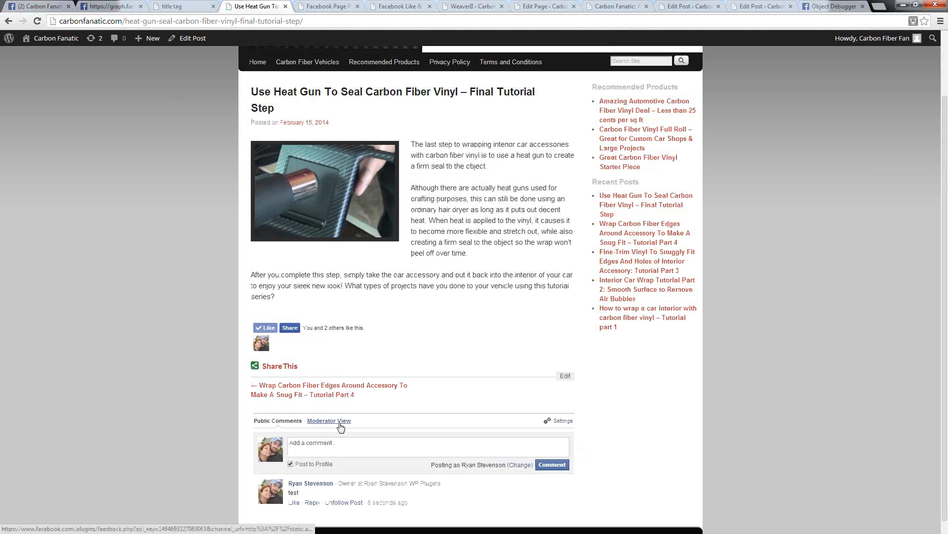
scroll(376, 407, down, 1)
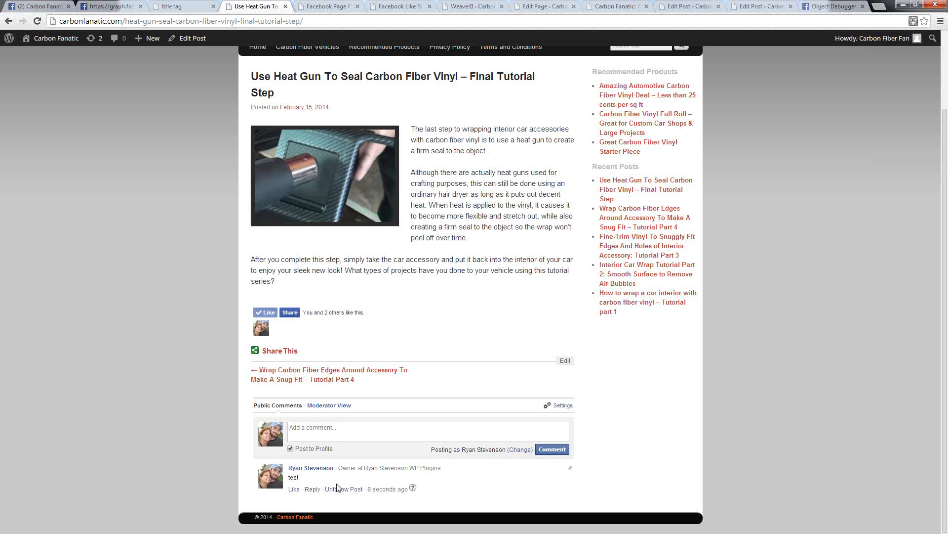
click(329, 407)
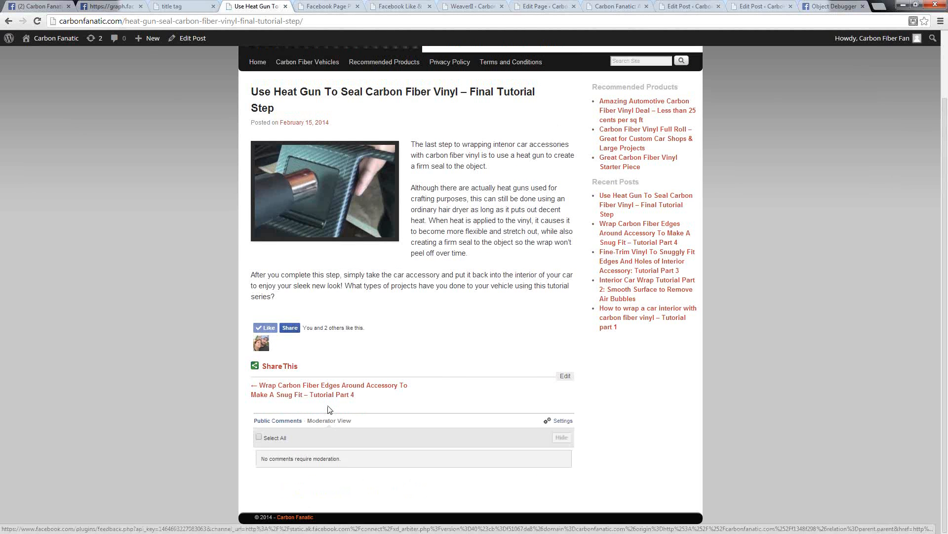
click(284, 421)
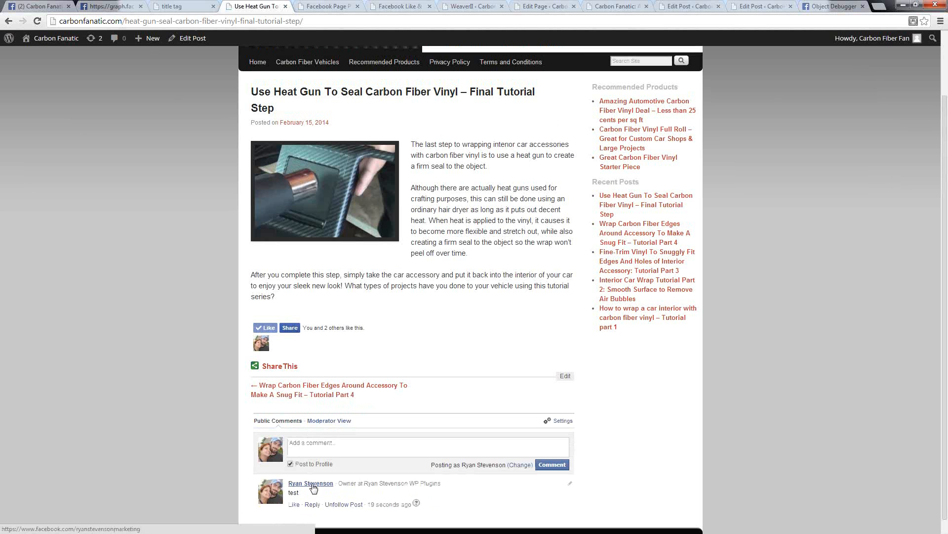
click(322, 426)
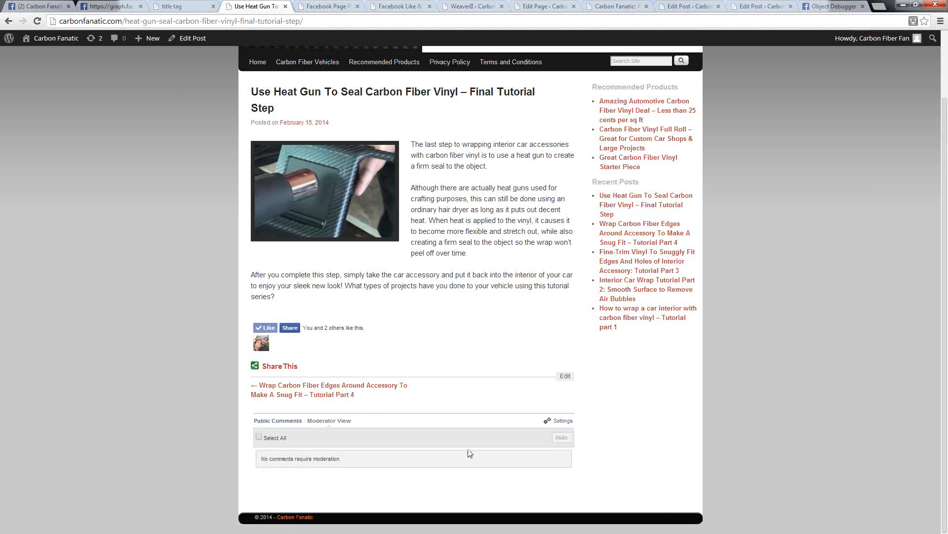
Step: Open the Facebook comment settings and examine the moderation, blacklist, login provider and sorting options
click(563, 422)
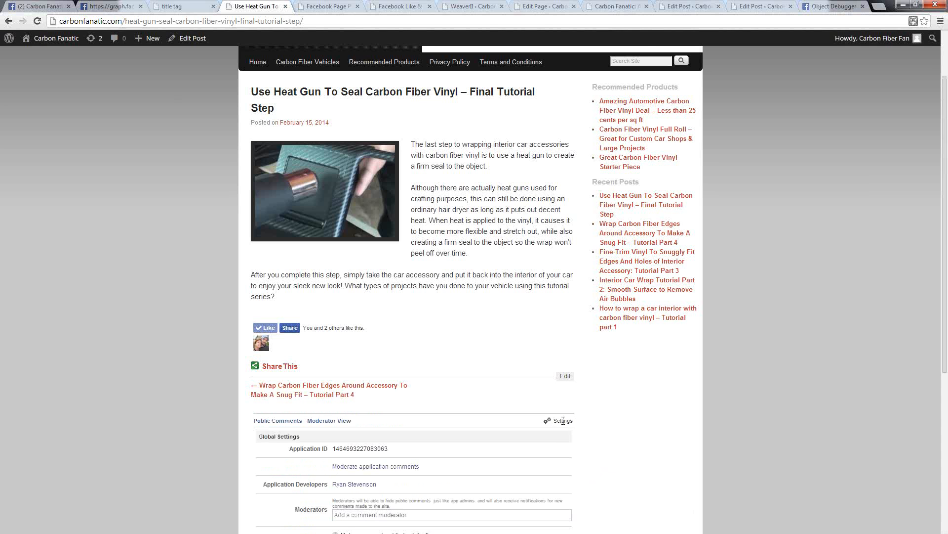
scroll(591, 413, down, 5)
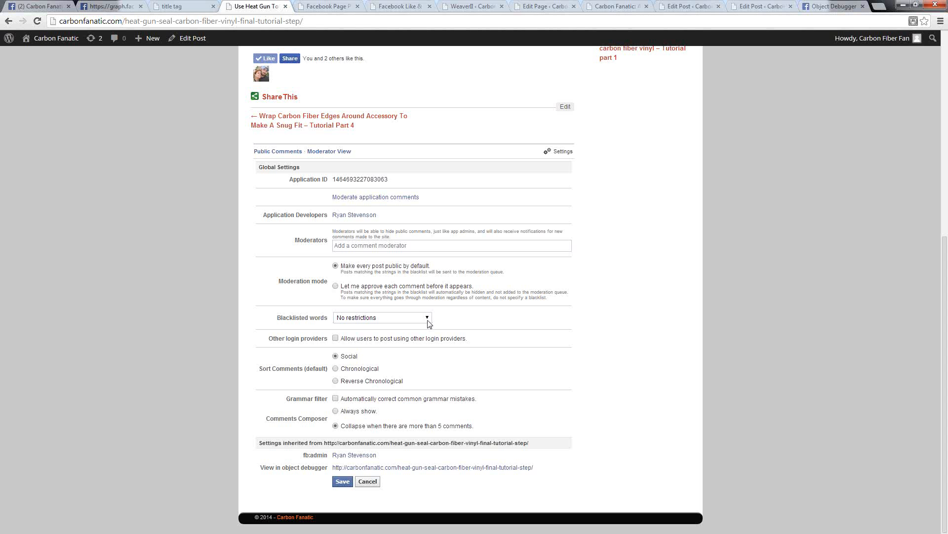
Step: Check the blacklisted words choices, turn on automatic correction of common grammar mistakes, and set the comments composer to Always show
click(427, 322)
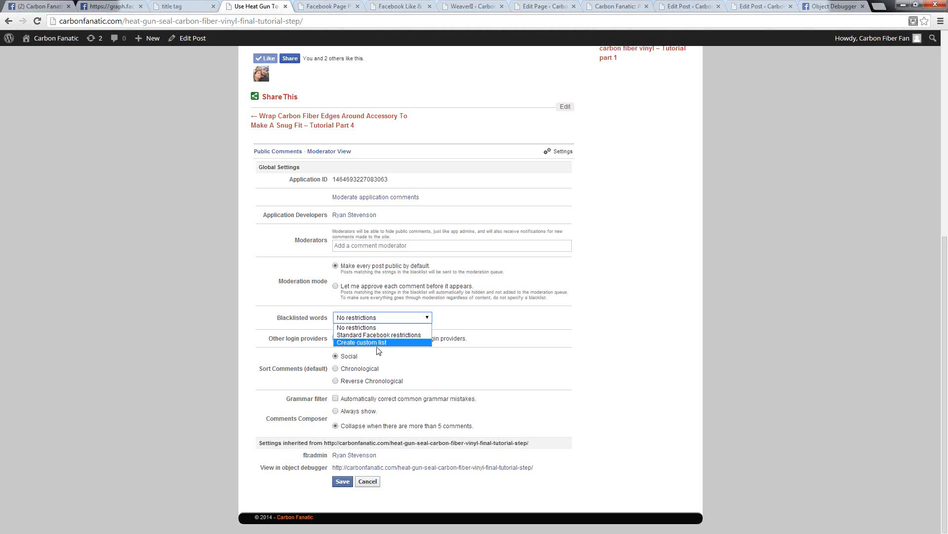
click(462, 326)
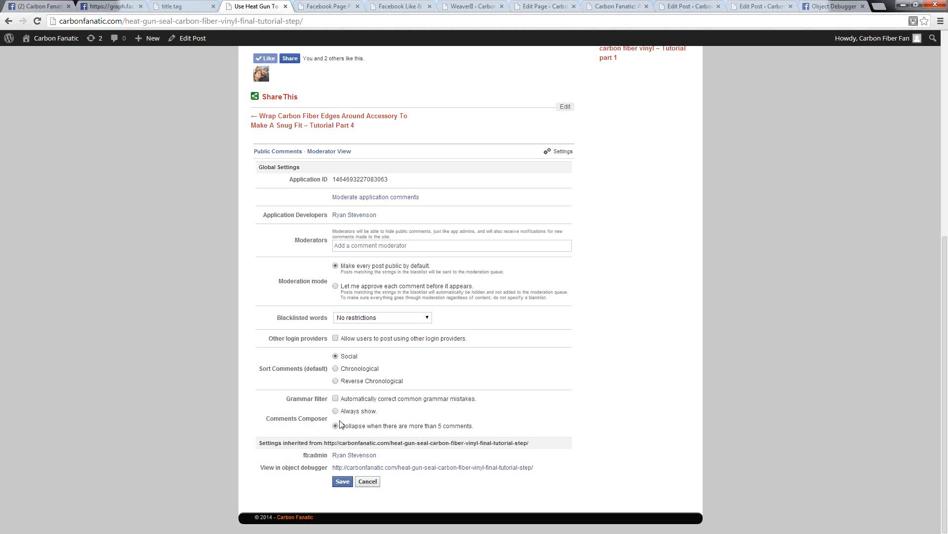
click(335, 398)
click(336, 411)
Step: Review the Facebook Like and Comment plugin options and look over the heat gun tutorial post again
click(400, 6)
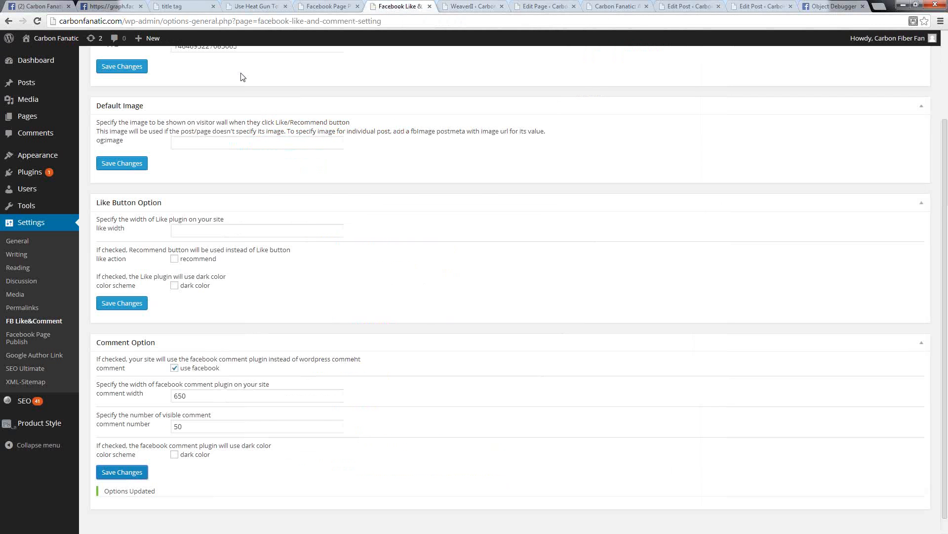
click(251, 6)
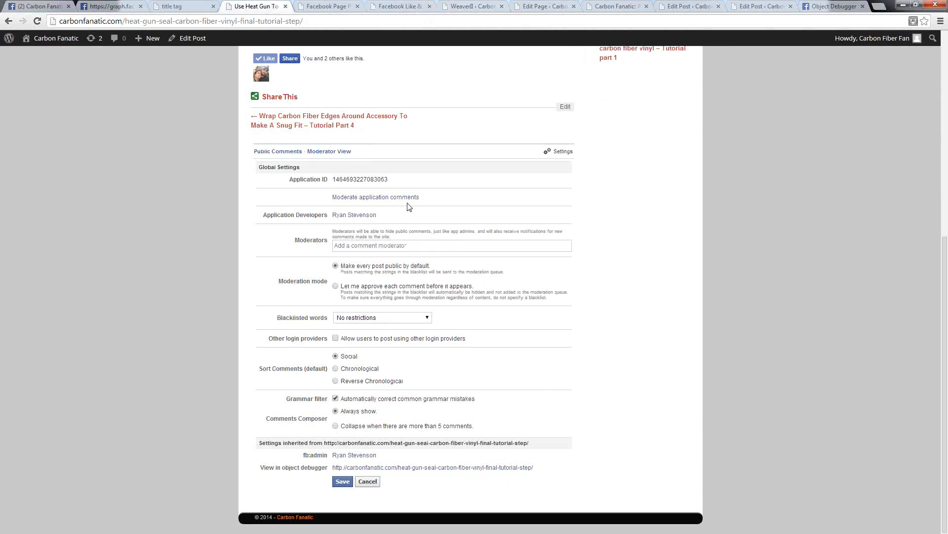
scroll(560, 346, up, 7)
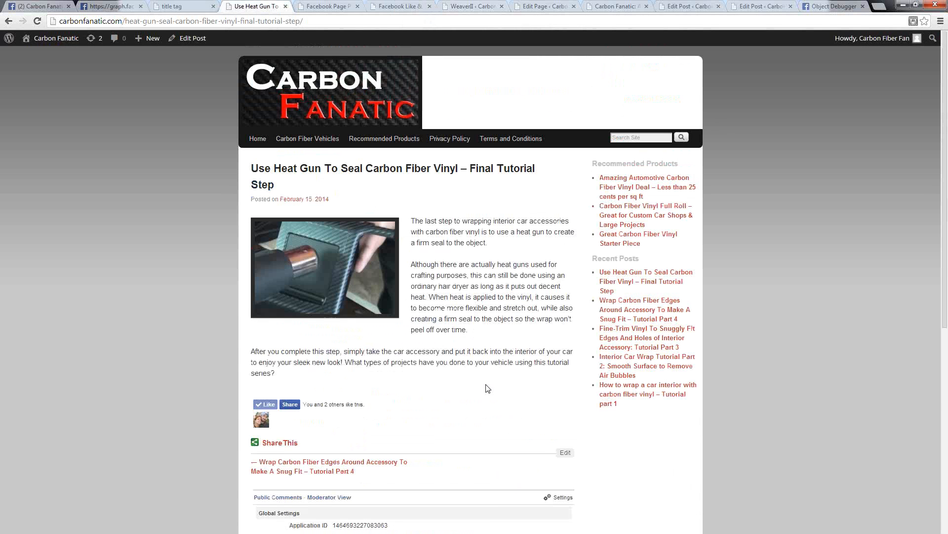
scroll(494, 336, down, 7)
scroll(474, 328, up, 7)
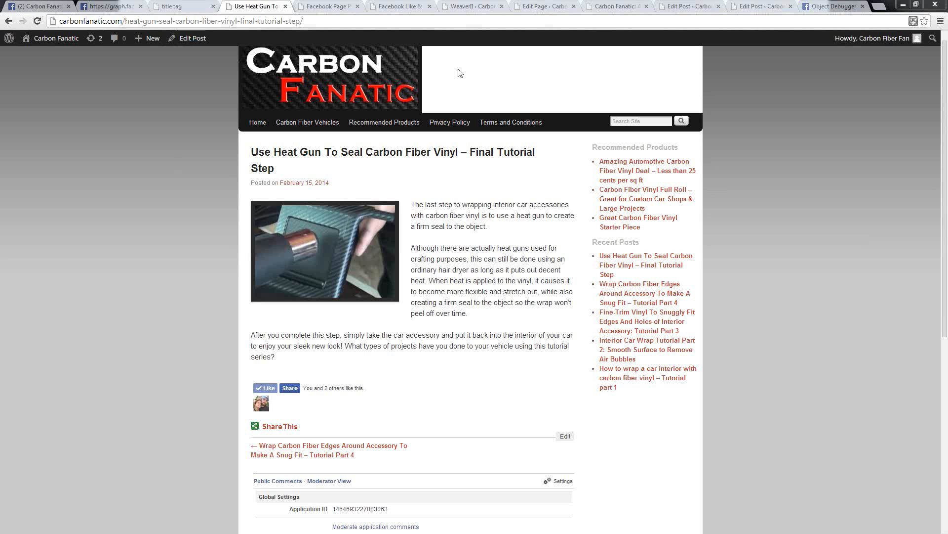
Step: Examine the Carbon Fanatics Facebook page, expanding the row of app slots below the cover and reading through its timeline posts
click(42, 6)
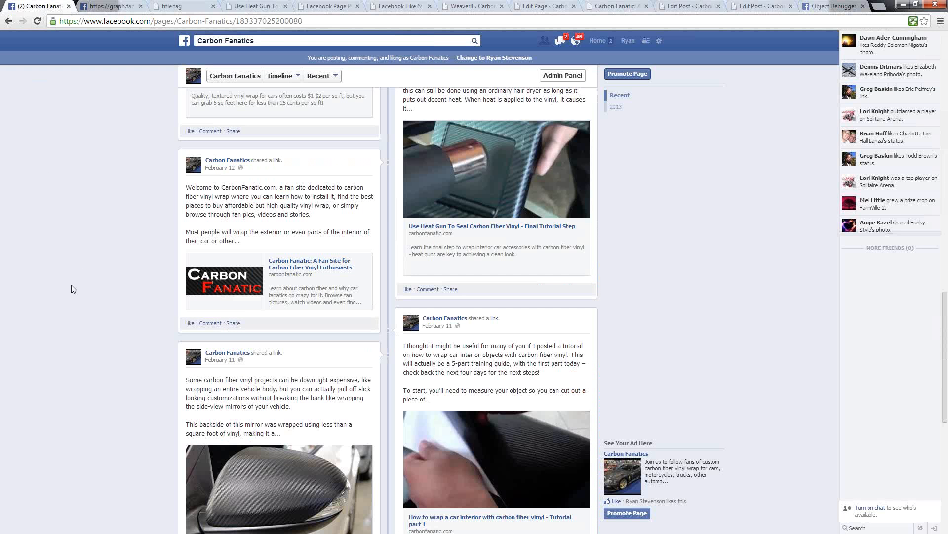
scroll(71, 290, up, 10)
scroll(66, 292, up, 2)
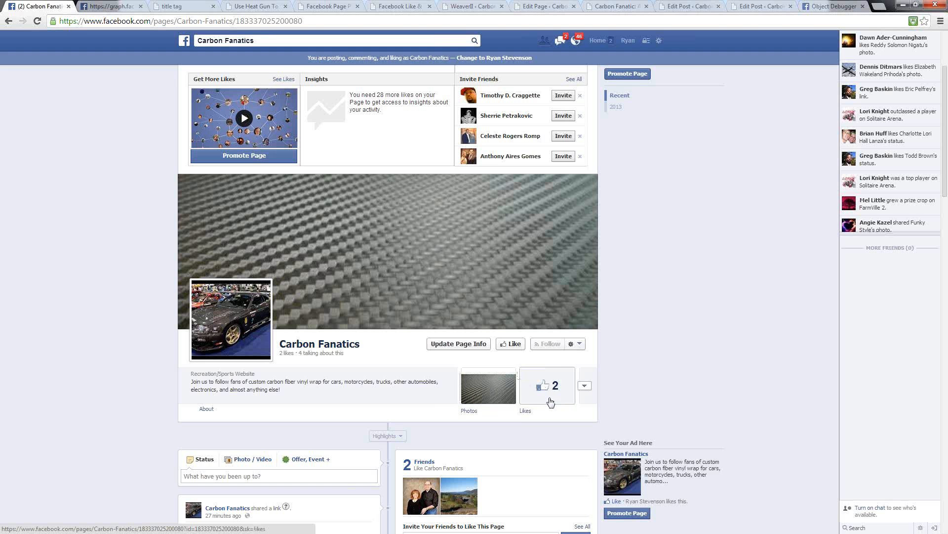
click(585, 386)
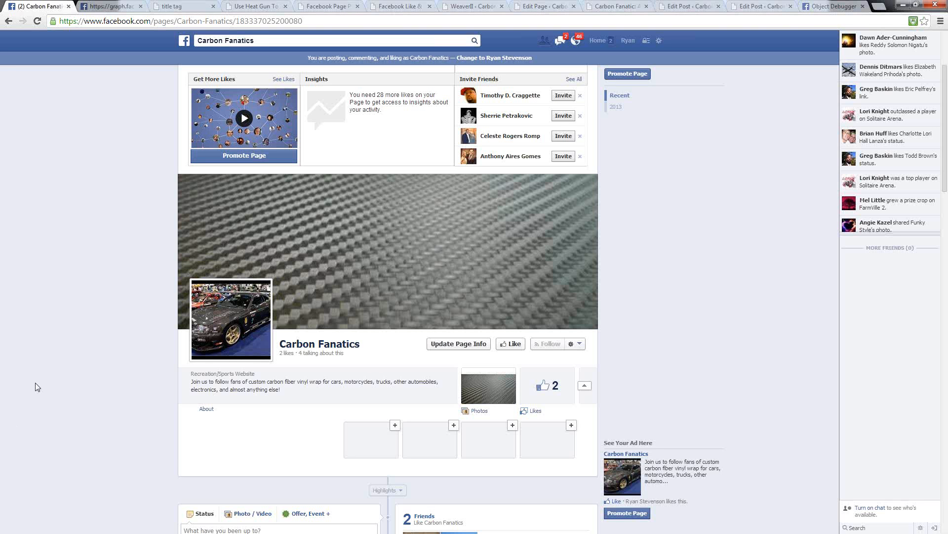
scroll(34, 382, down, 6)
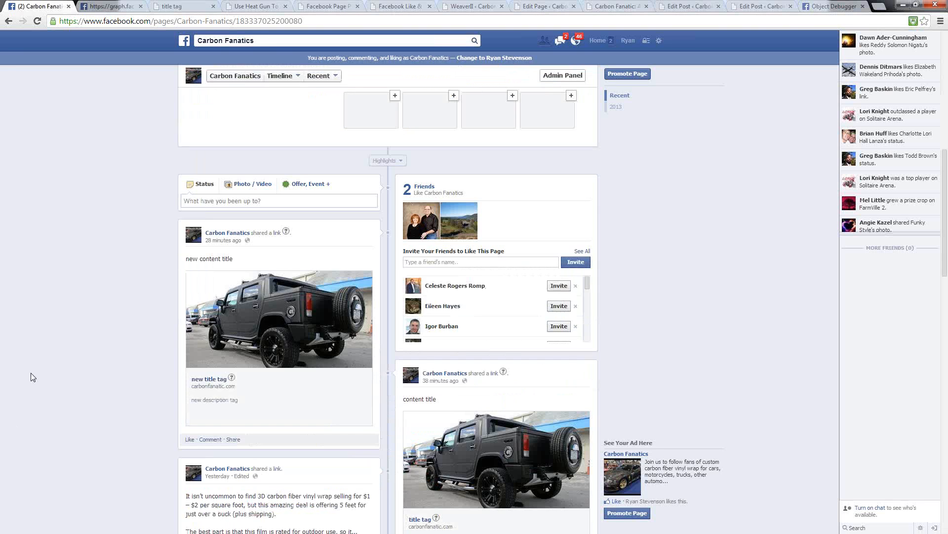
scroll(29, 374, down, 7)
scroll(29, 373, down, 3)
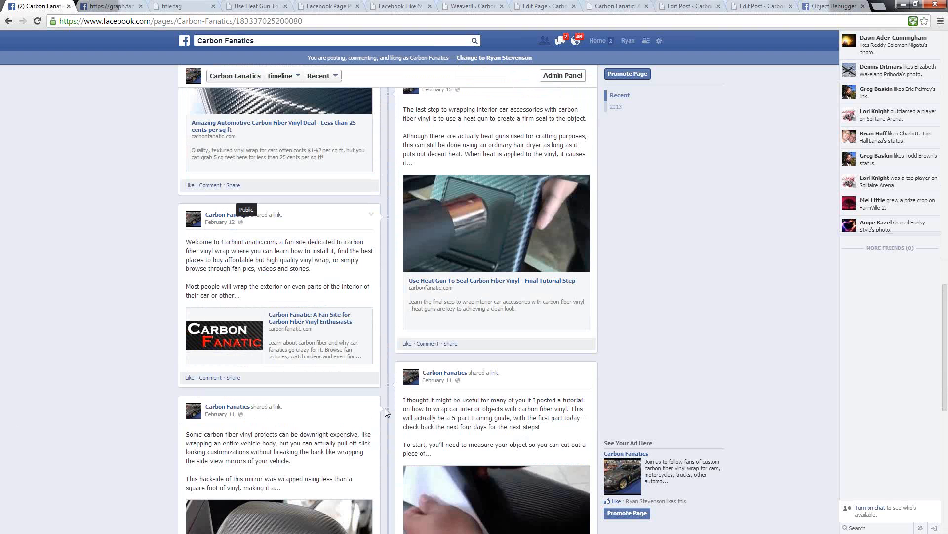
scroll(374, 411, down, 4)
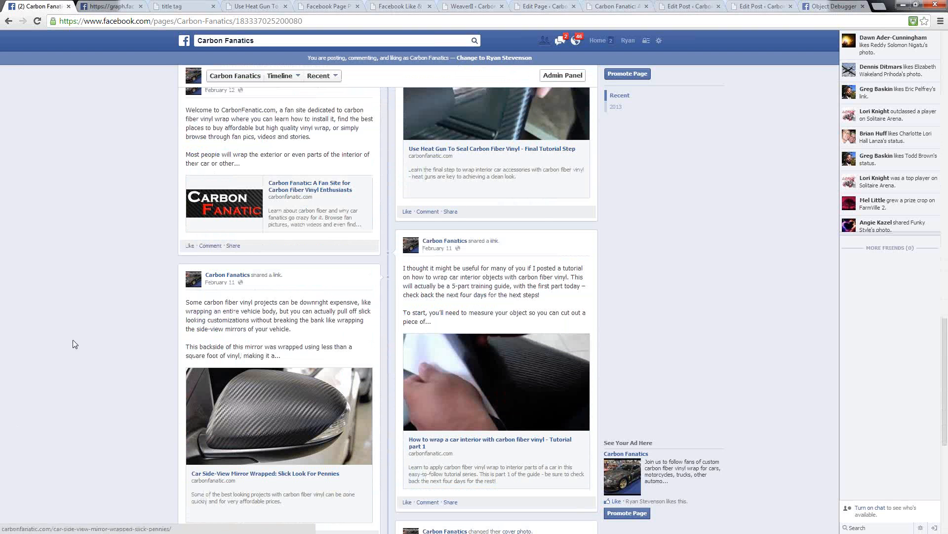
scroll(58, 345, down, 1)
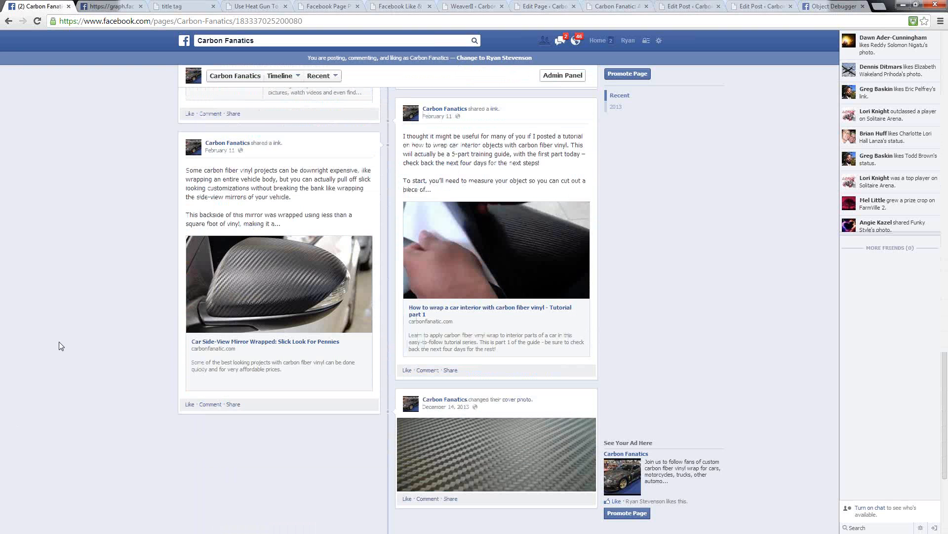